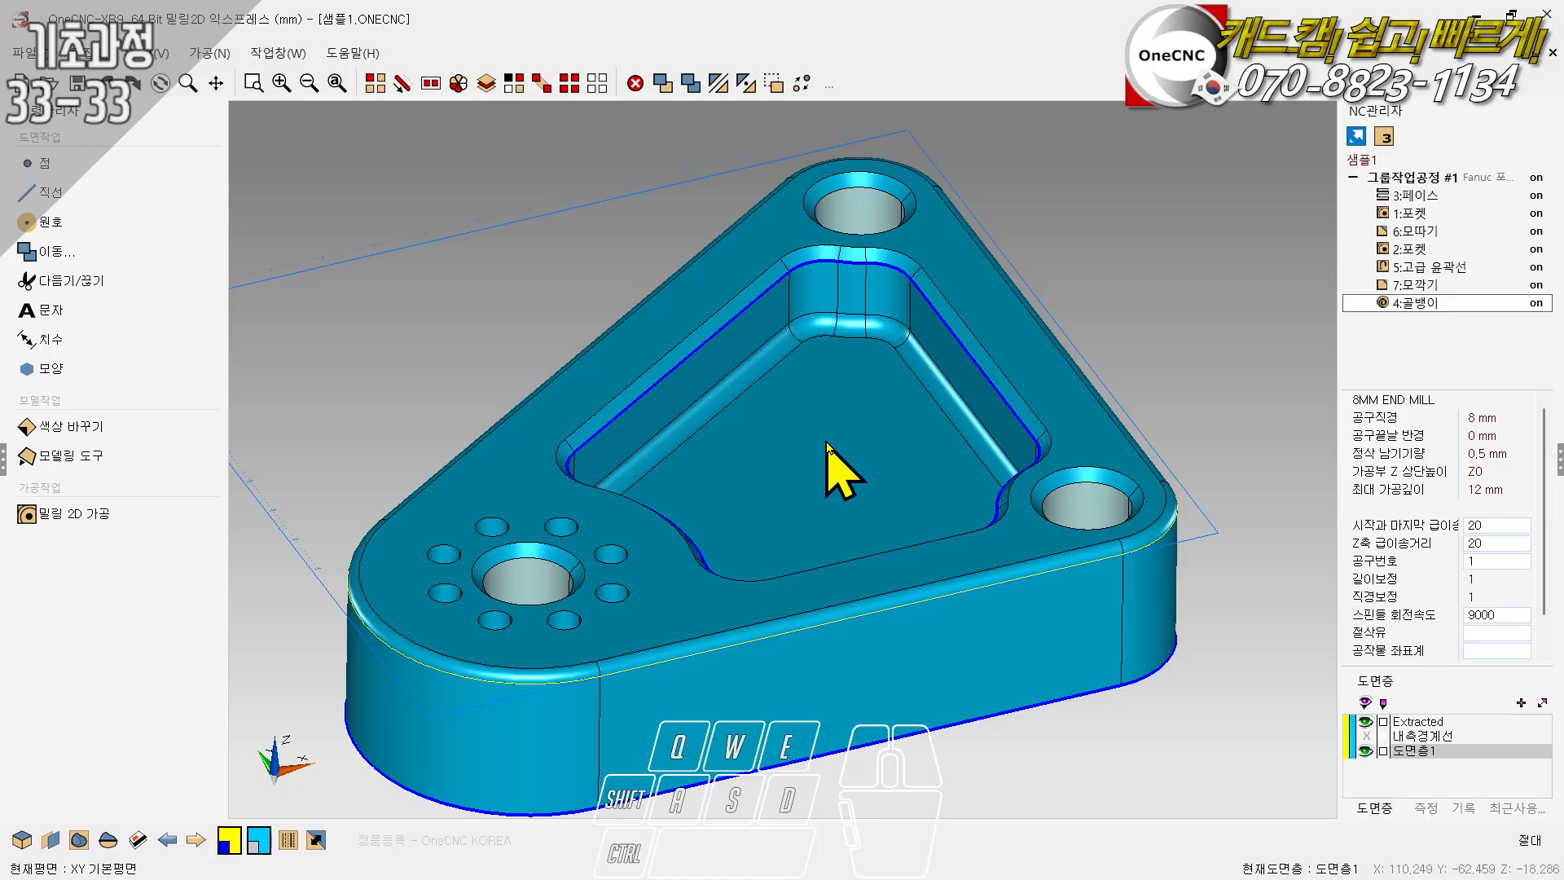
- Review the toolpaths of the existing operations from 1:포켓 down to 4:골뱅이 and inspect the holes on the part
middle_click_drag(834, 464, 835, 464)
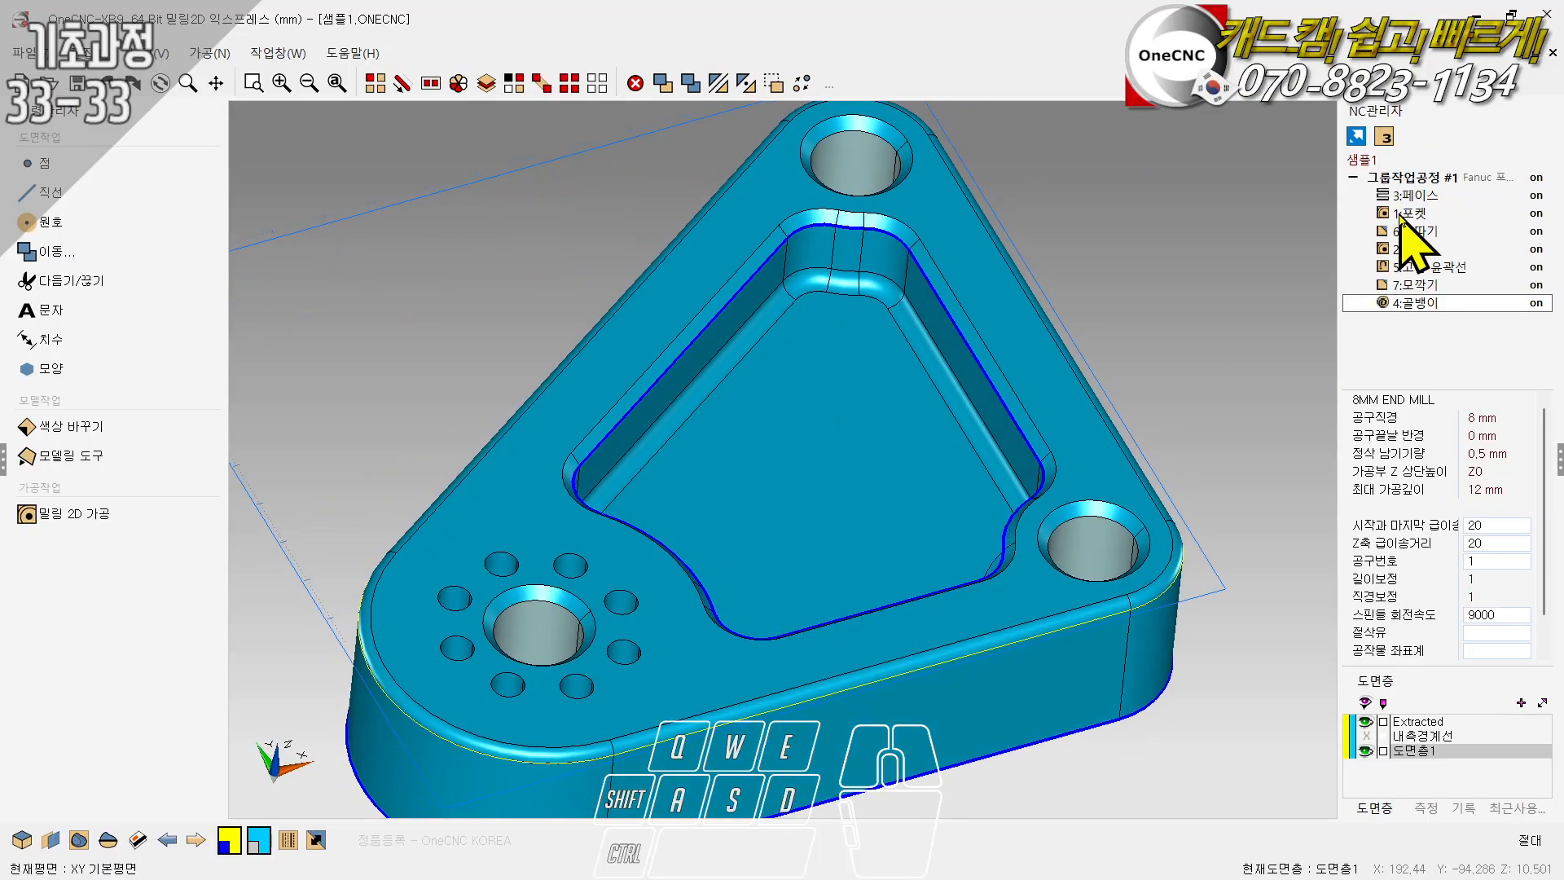
left_click(1409, 213)
left_click(1411, 231)
left_click(1415, 268)
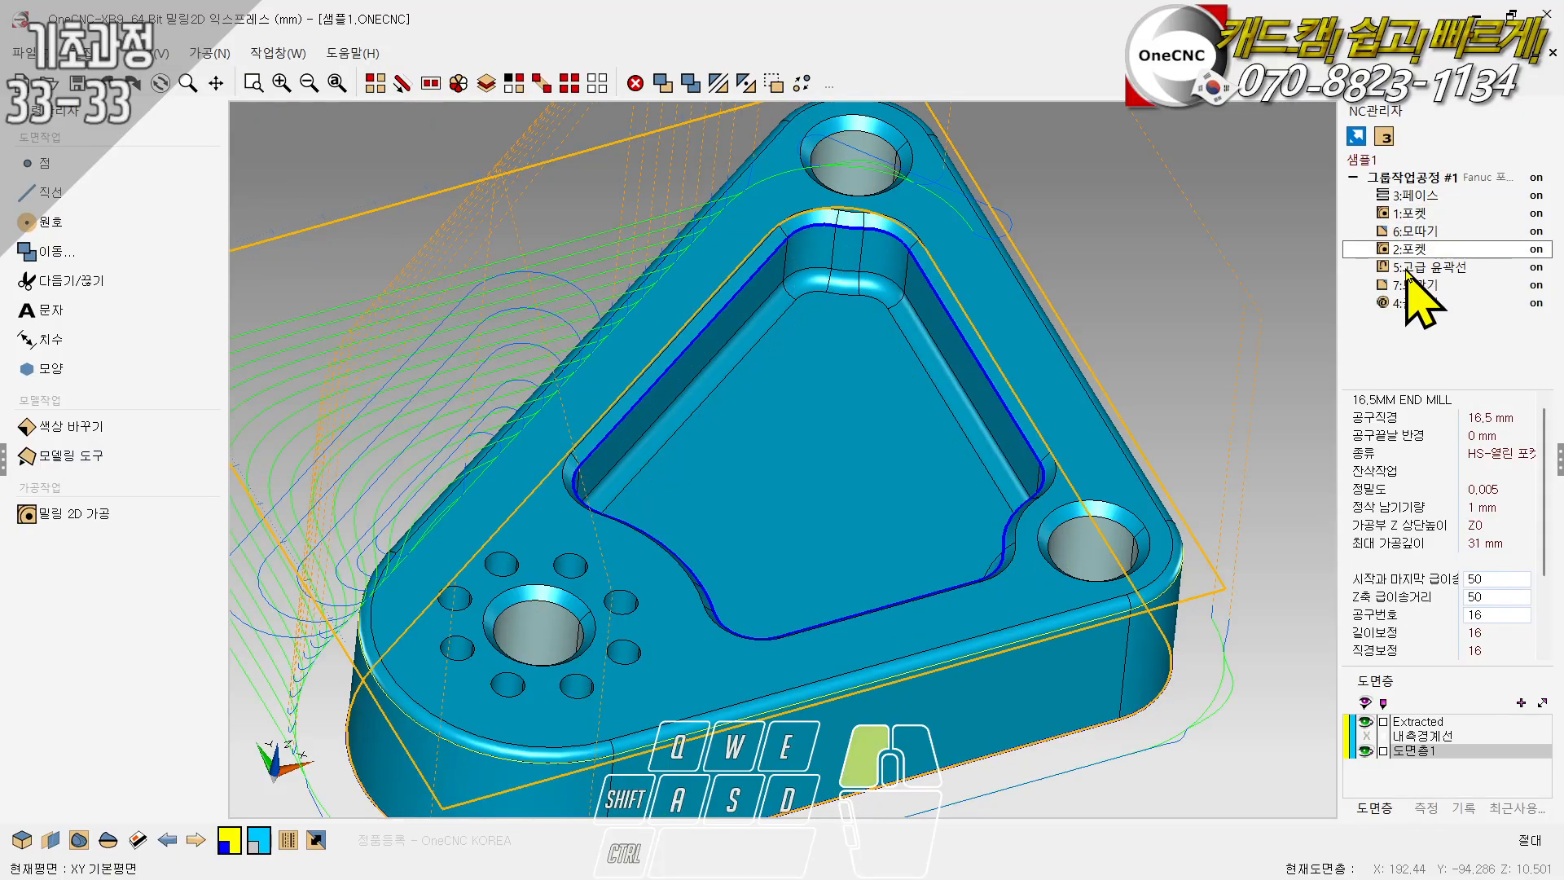
left_click(1416, 285)
left_click(1414, 304)
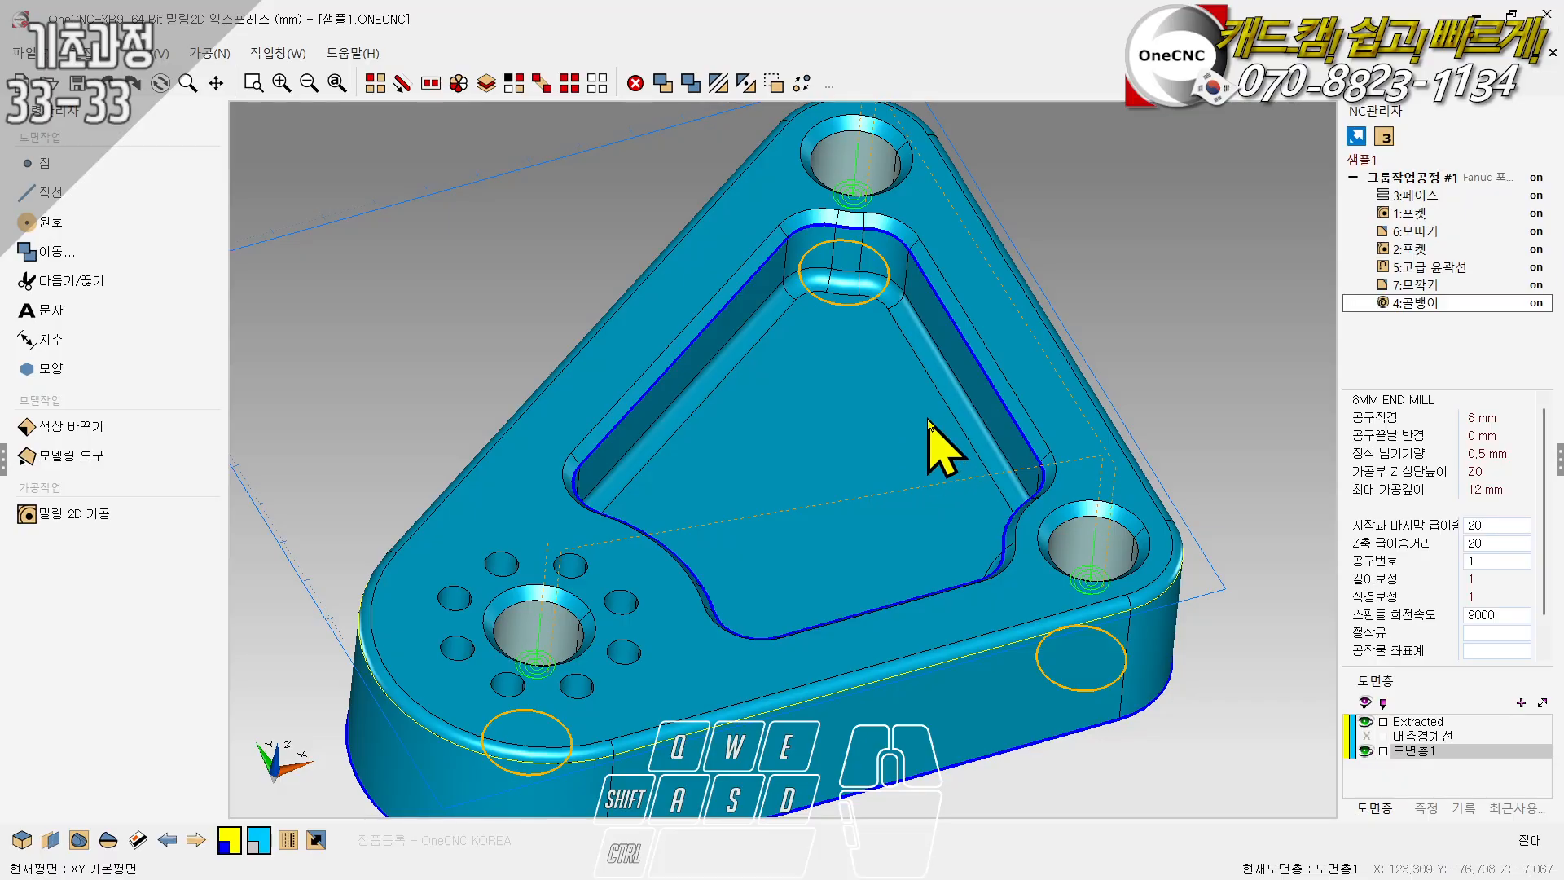
scroll(899, 383, "down", 2)
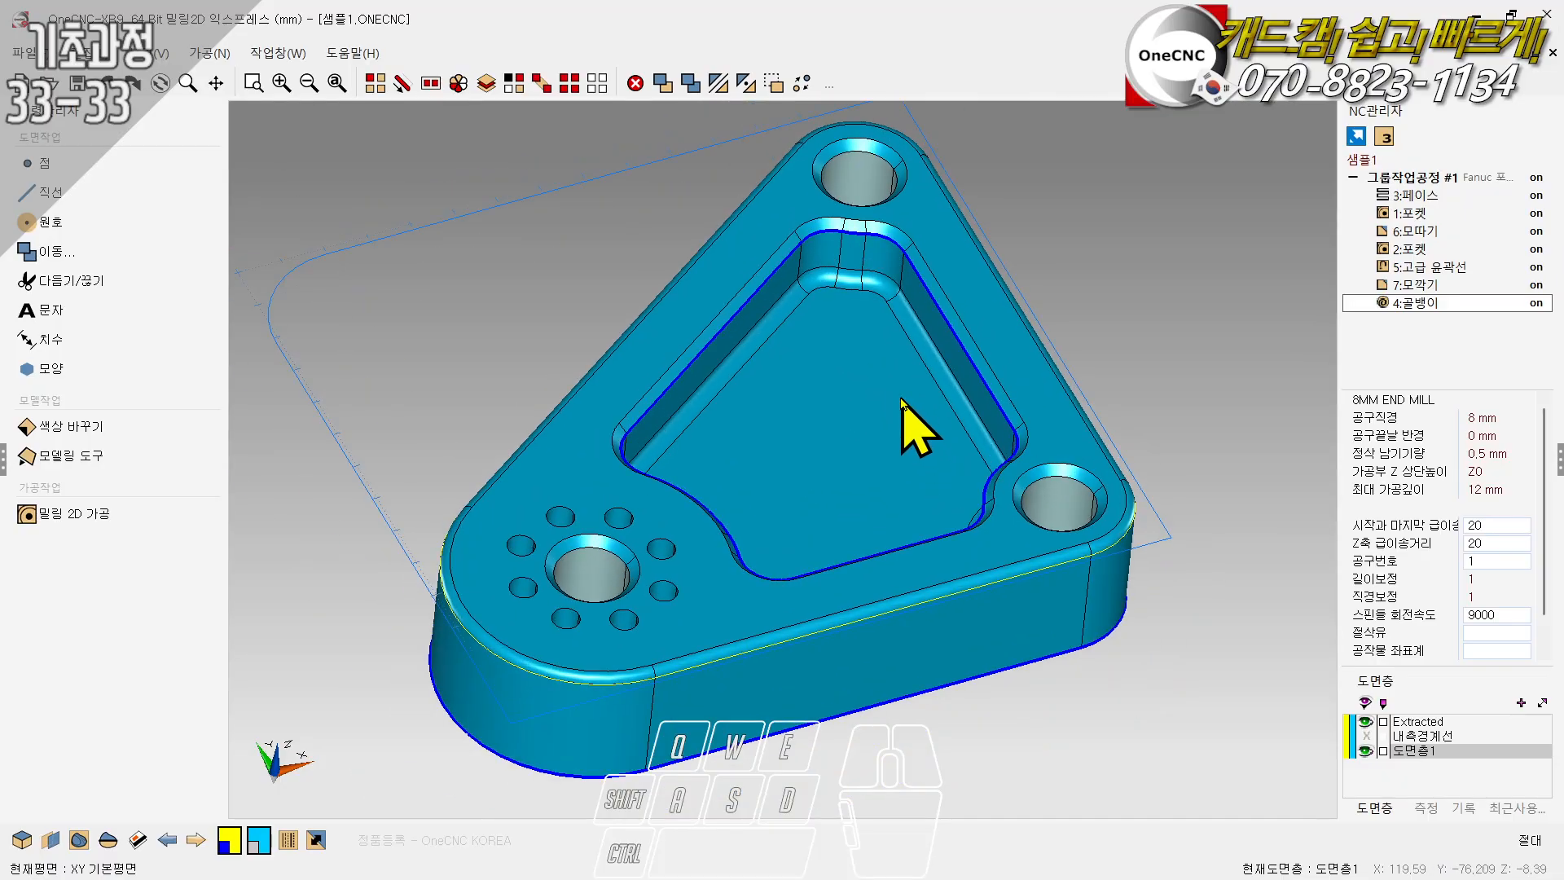
scroll(865, 440, "up", 1)
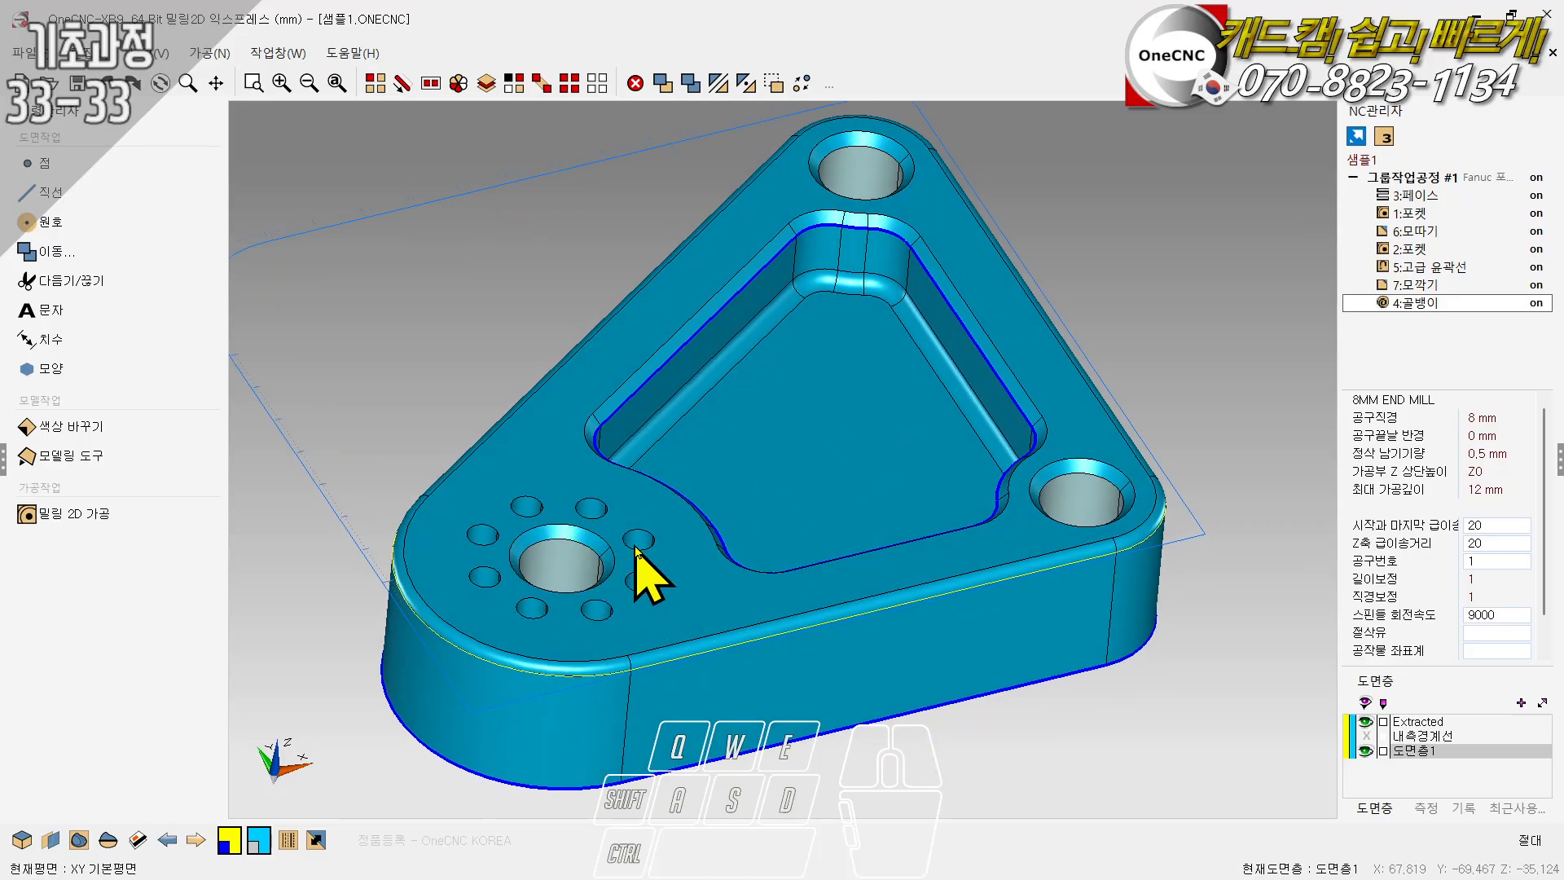
right_click_drag(735, 515, 1166, 632, "shift")
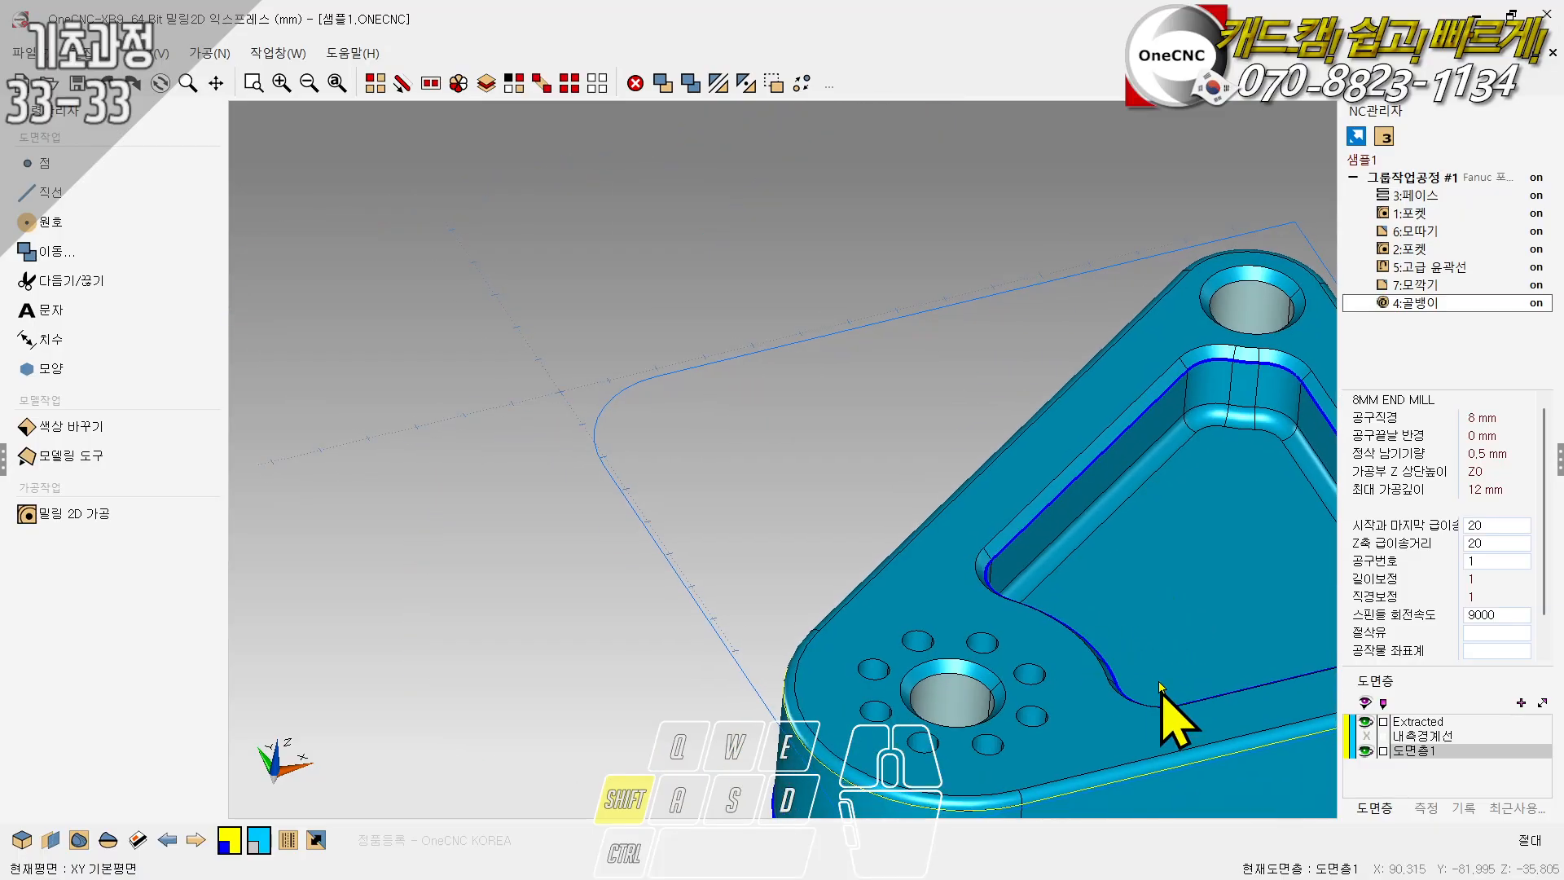
right_click_drag(1163, 688, 945, 522, "shift")
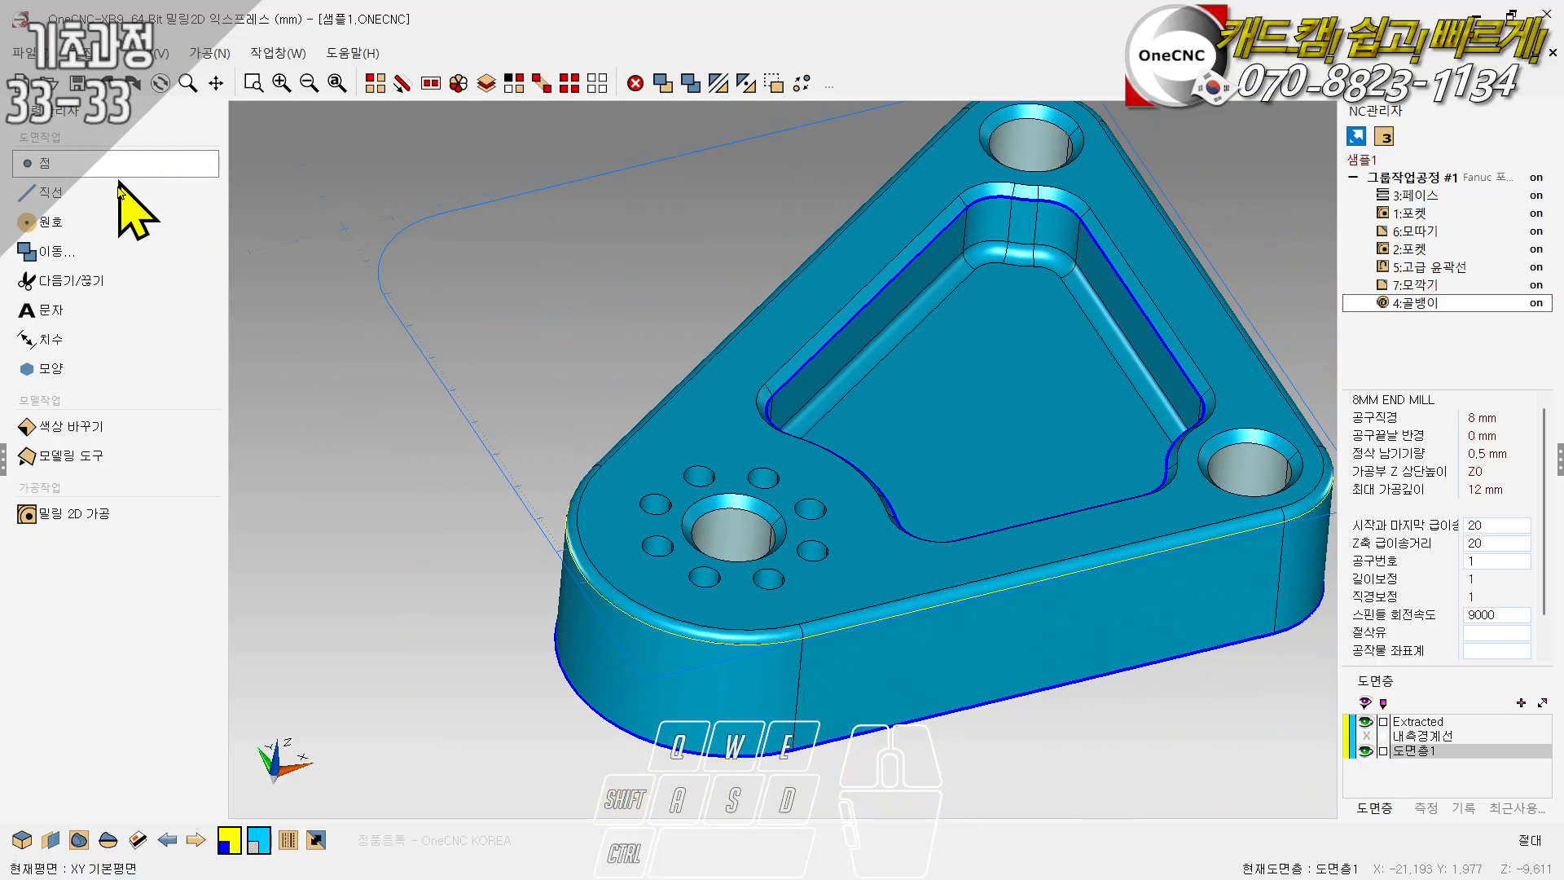
- Run multiple-hole feature recognition (다중구멍 형상인식) on the part and move its dialog clear of the model
left_click(27, 514)
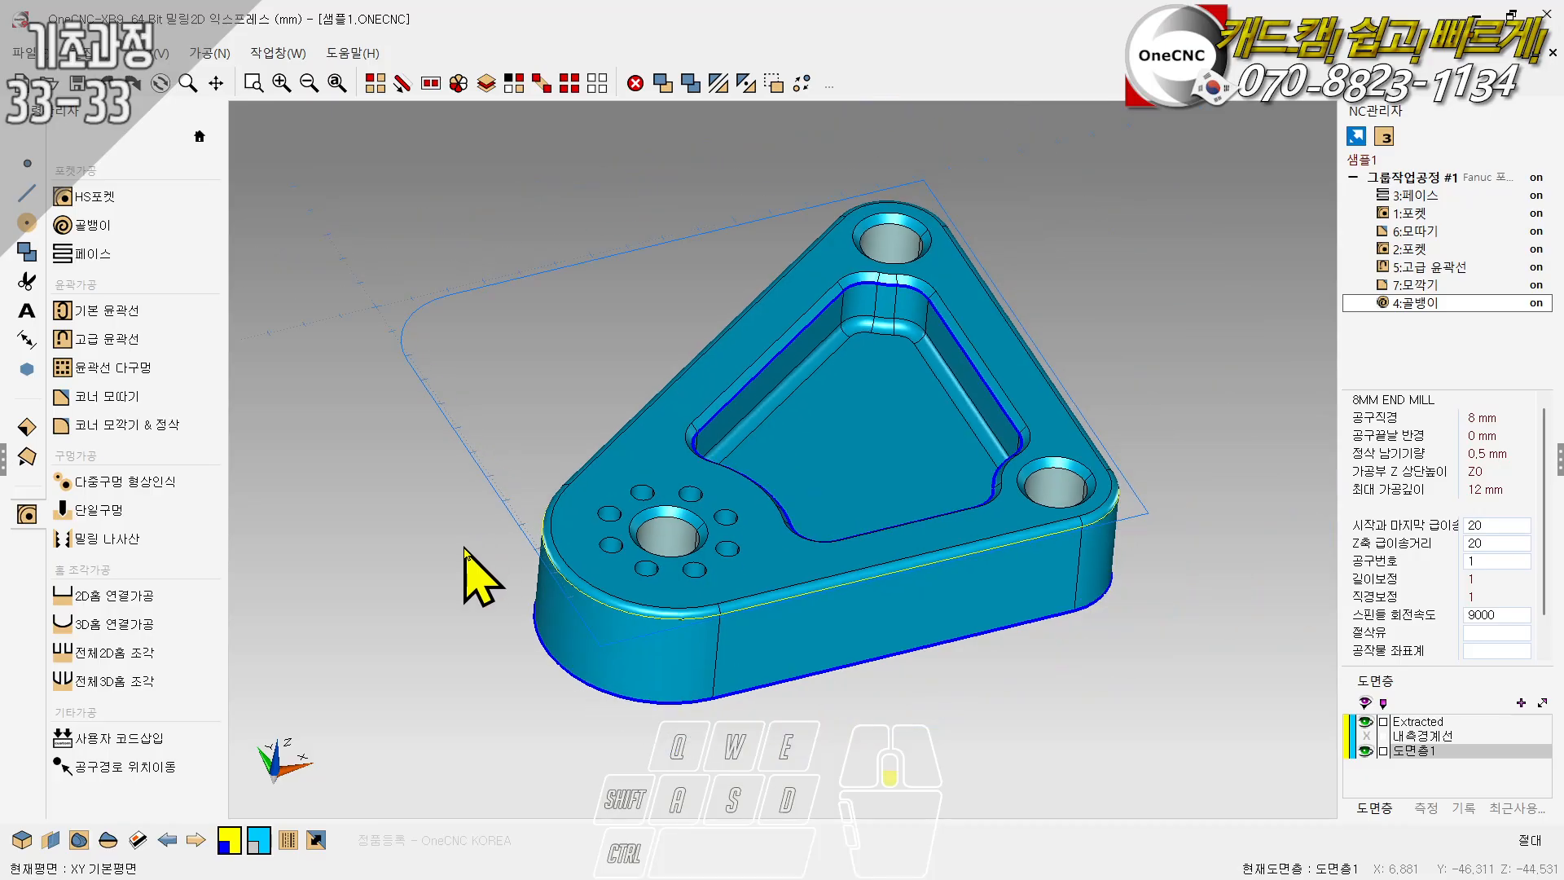
scroll(472, 481, "down", 2)
scroll(664, 542, "up", 1)
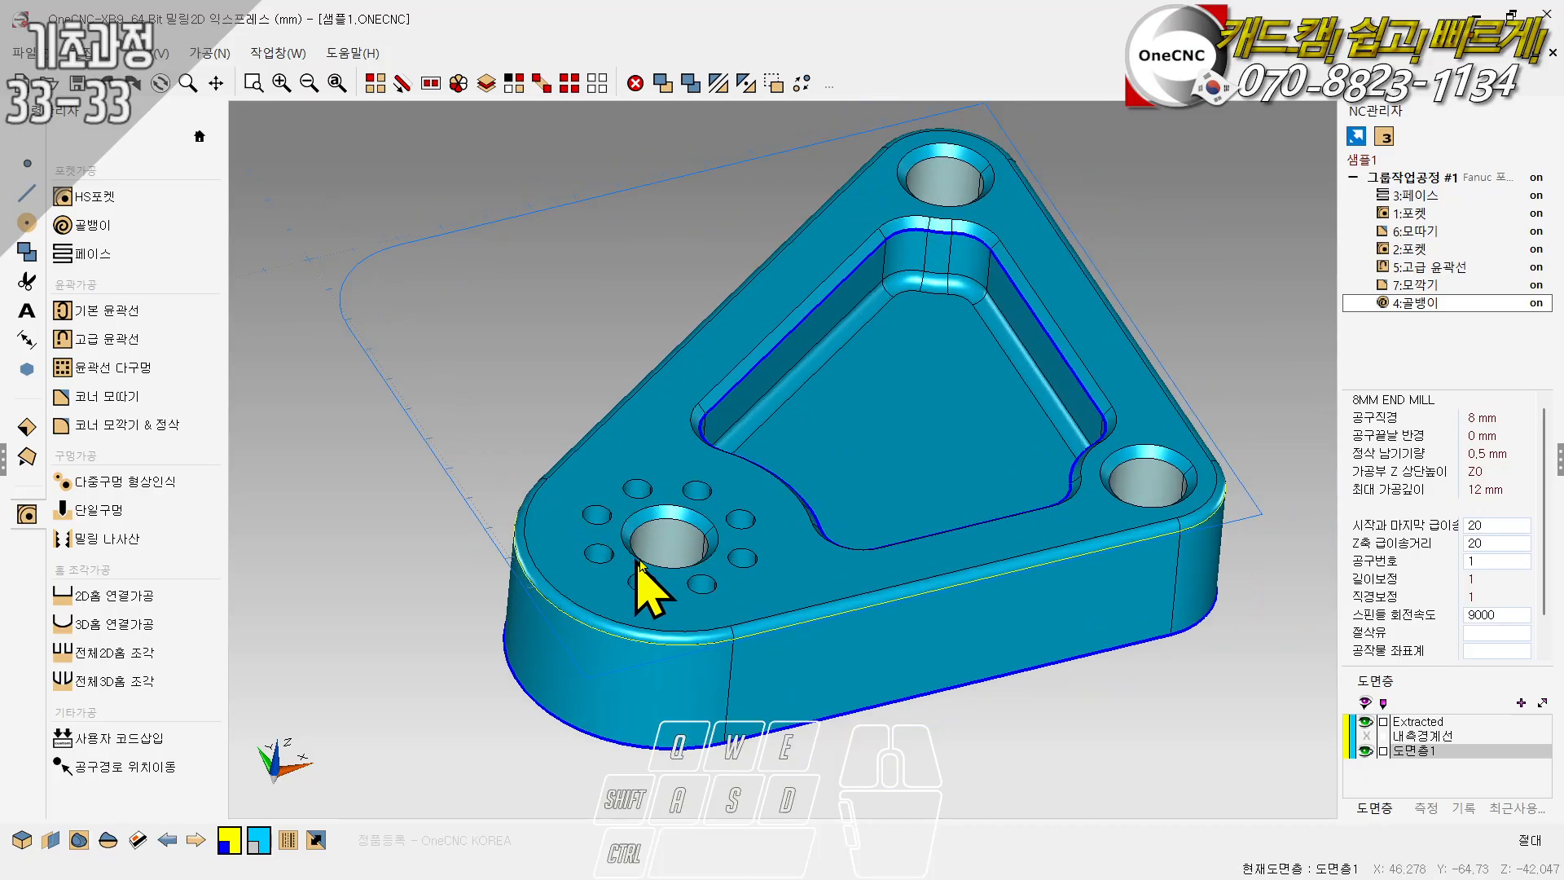
left_click(122, 485)
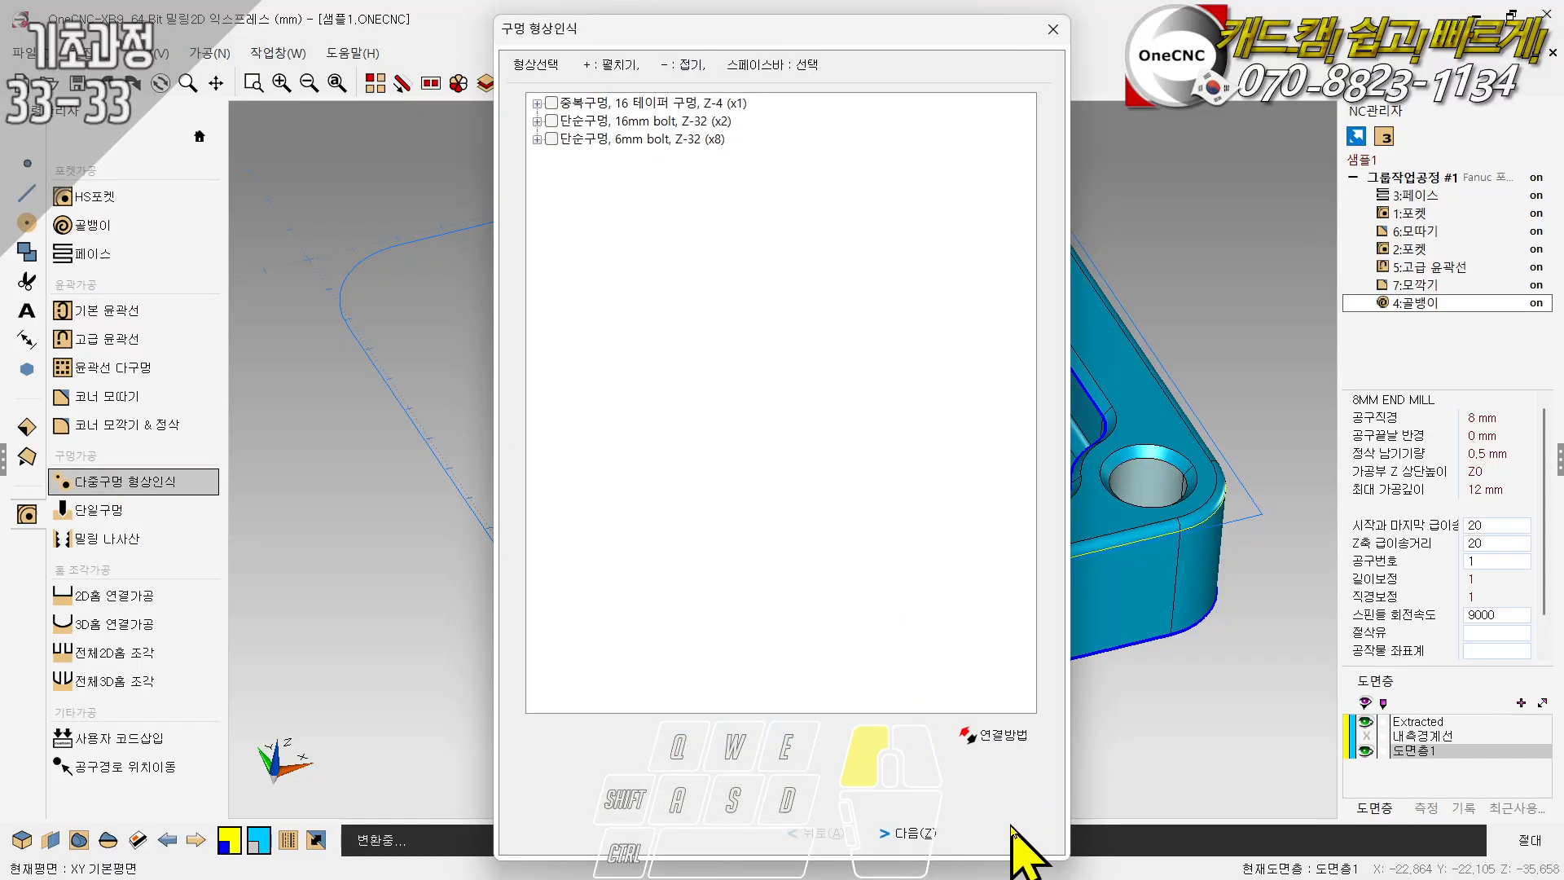
left_click(1012, 834)
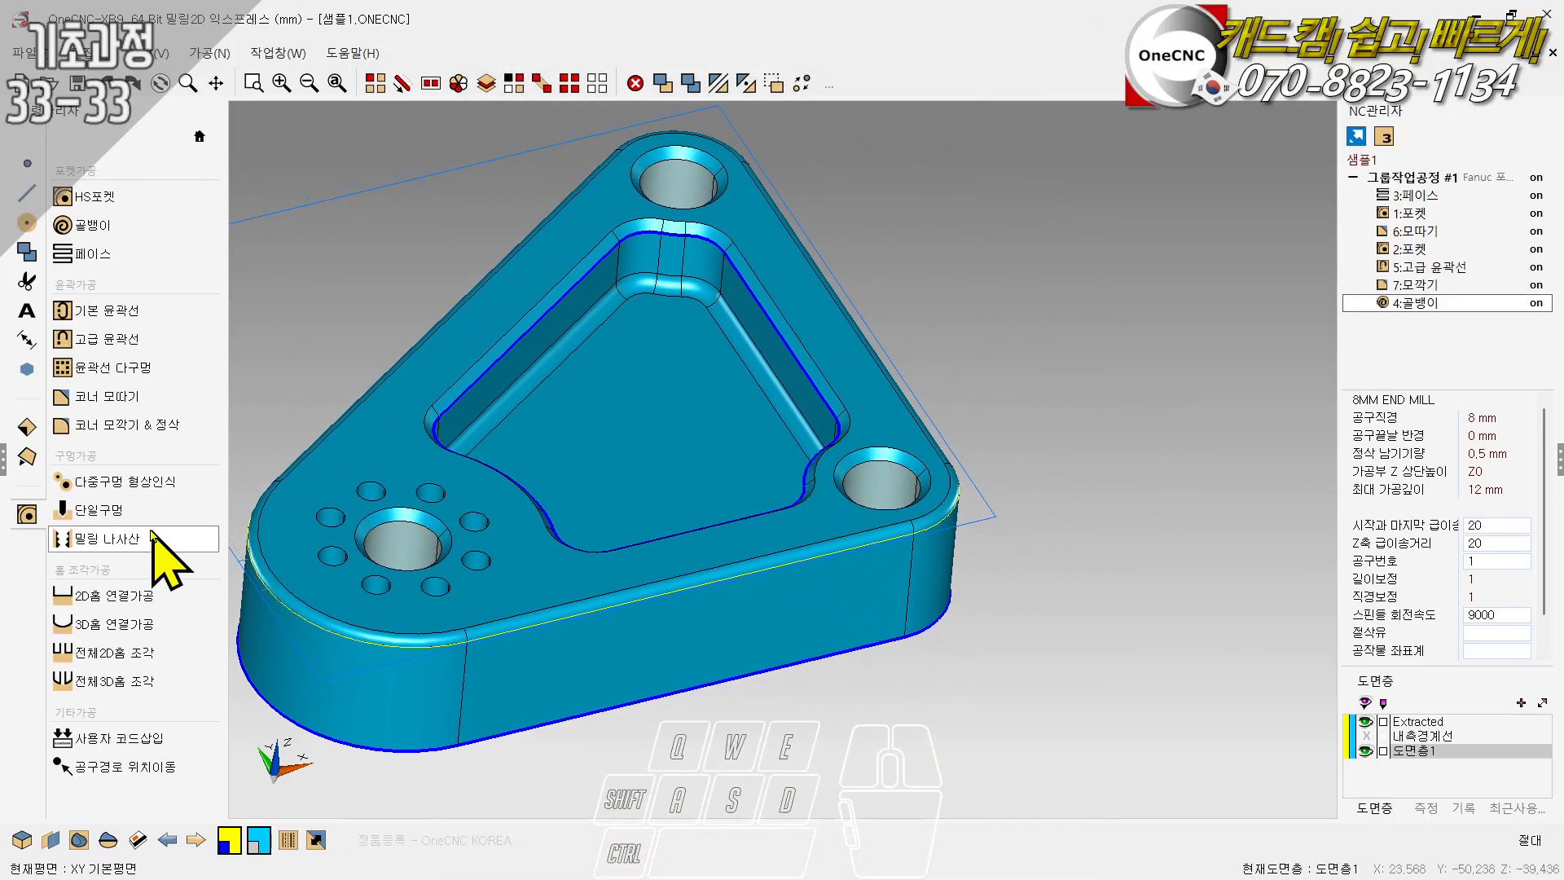
left_click(104, 482)
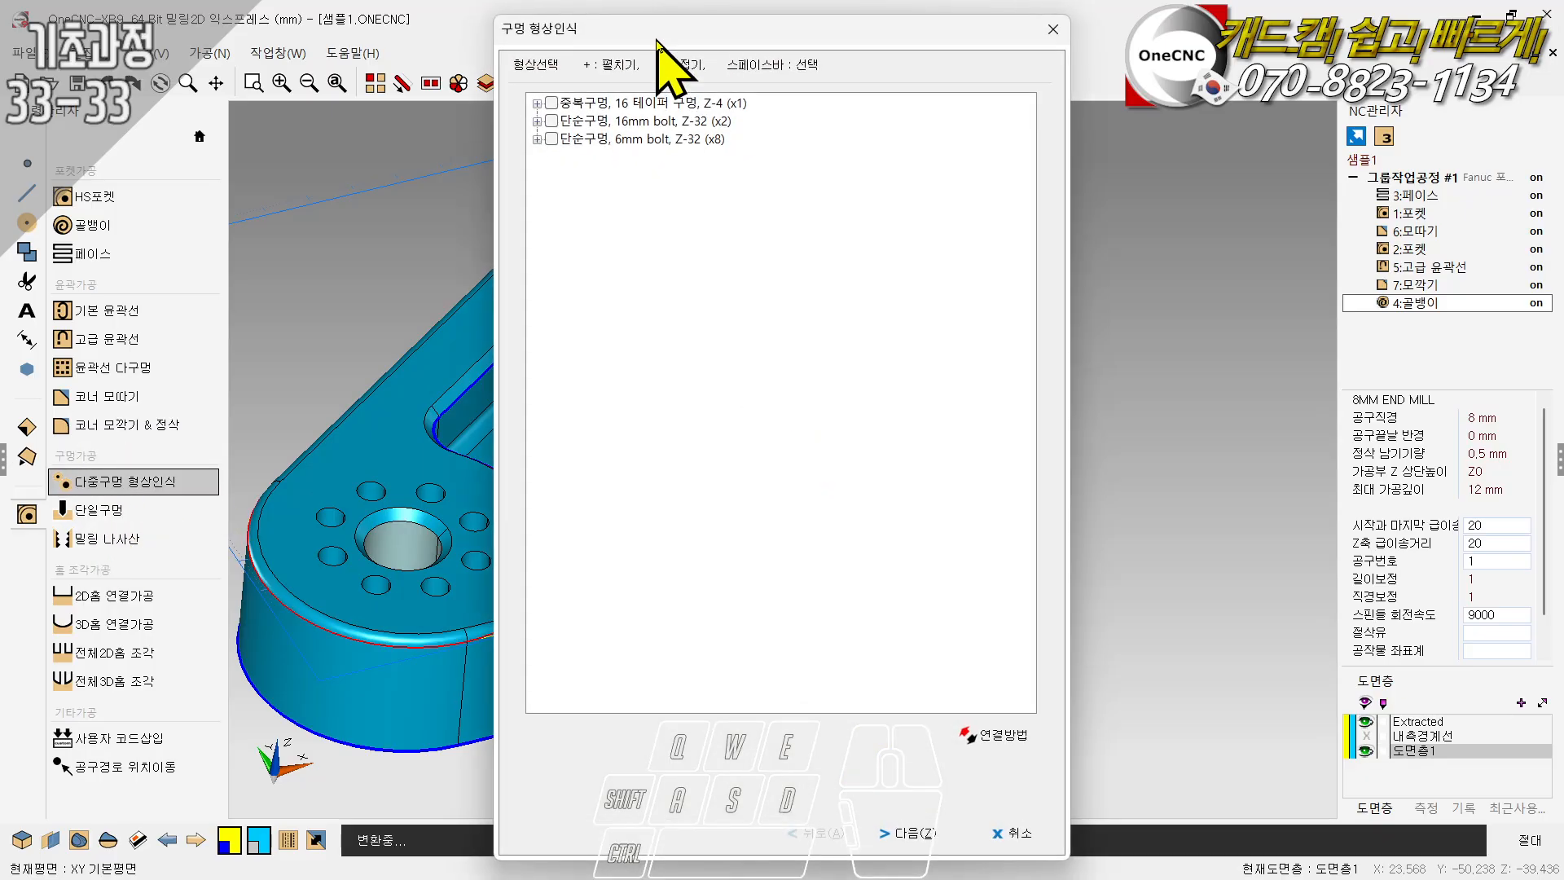
left_click_drag(649, 49, 1099, 31)
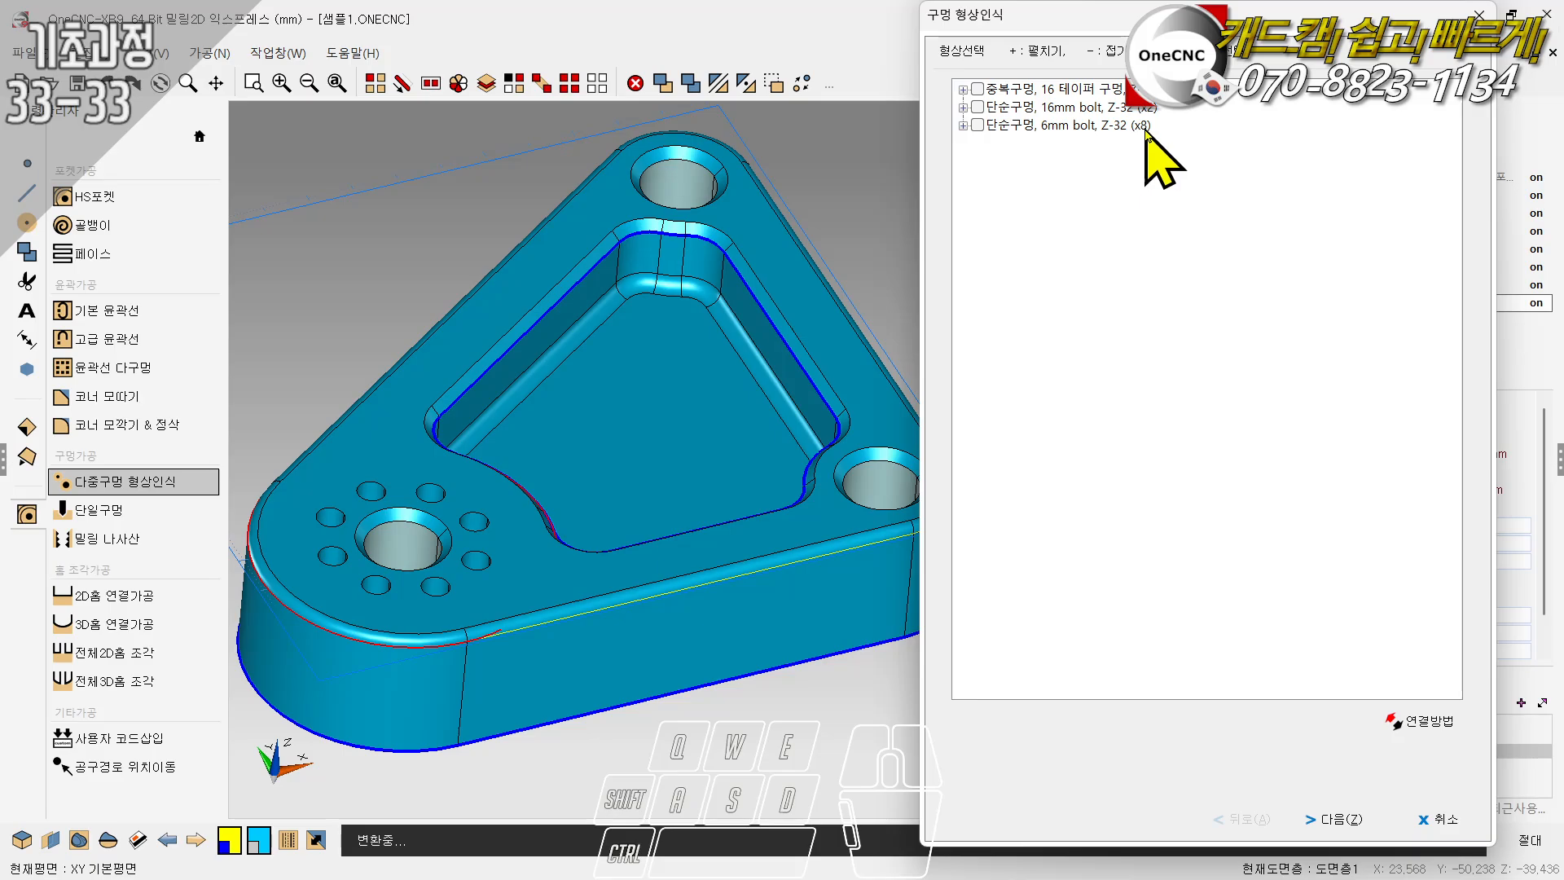
- Examine the hole positions listed under the 6mm bolt group one by one
left_click(964, 126)
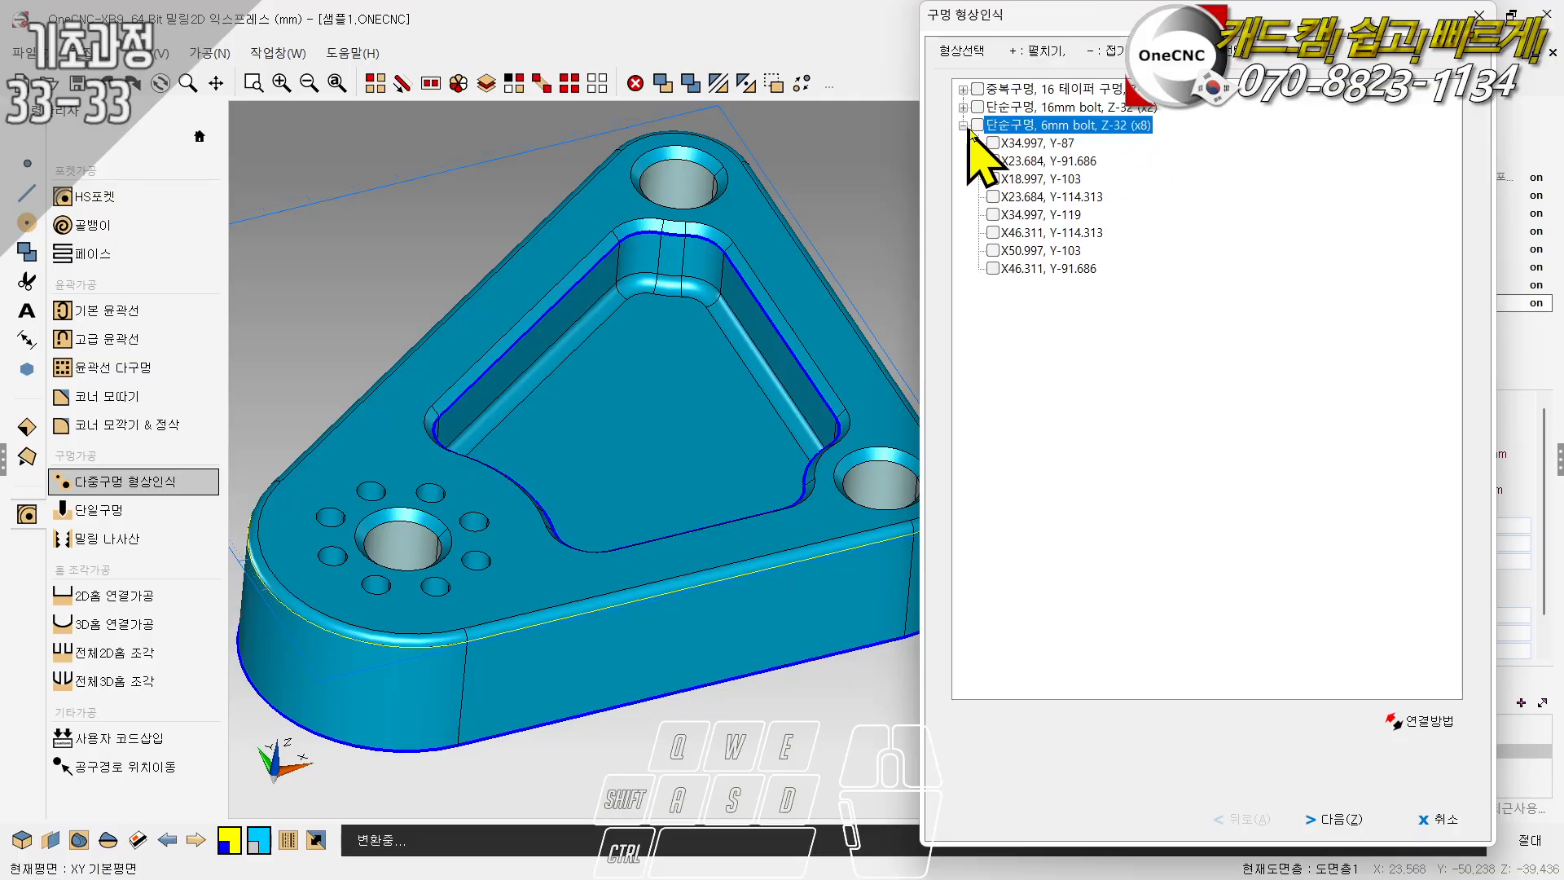
left_click(1027, 145)
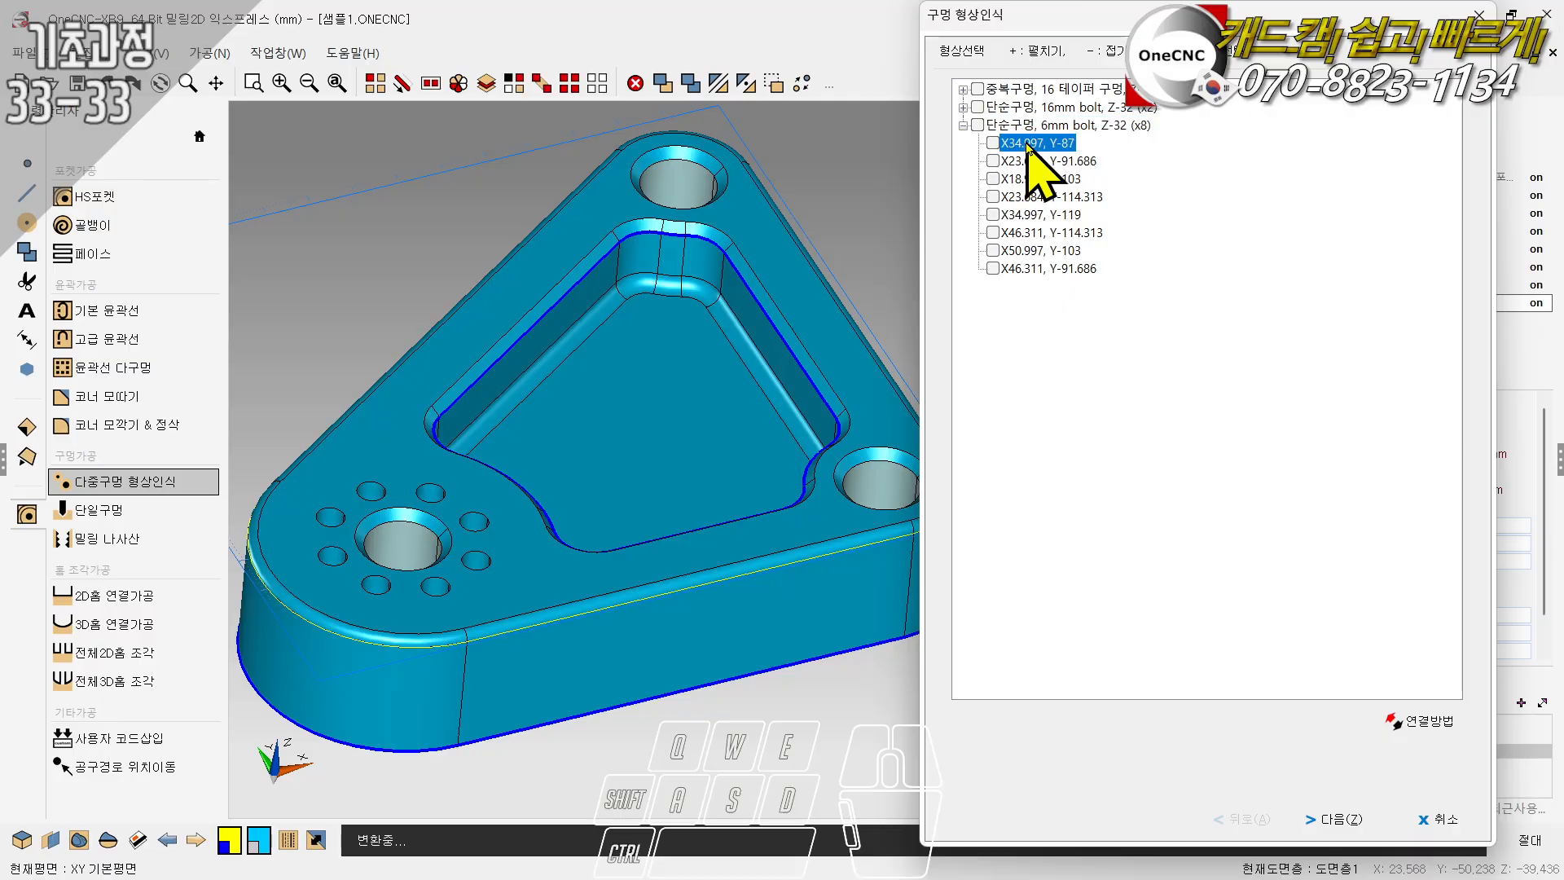
key("Down")
key("Down")
key("Down")
key("Down")
key("Down")
key("Down")
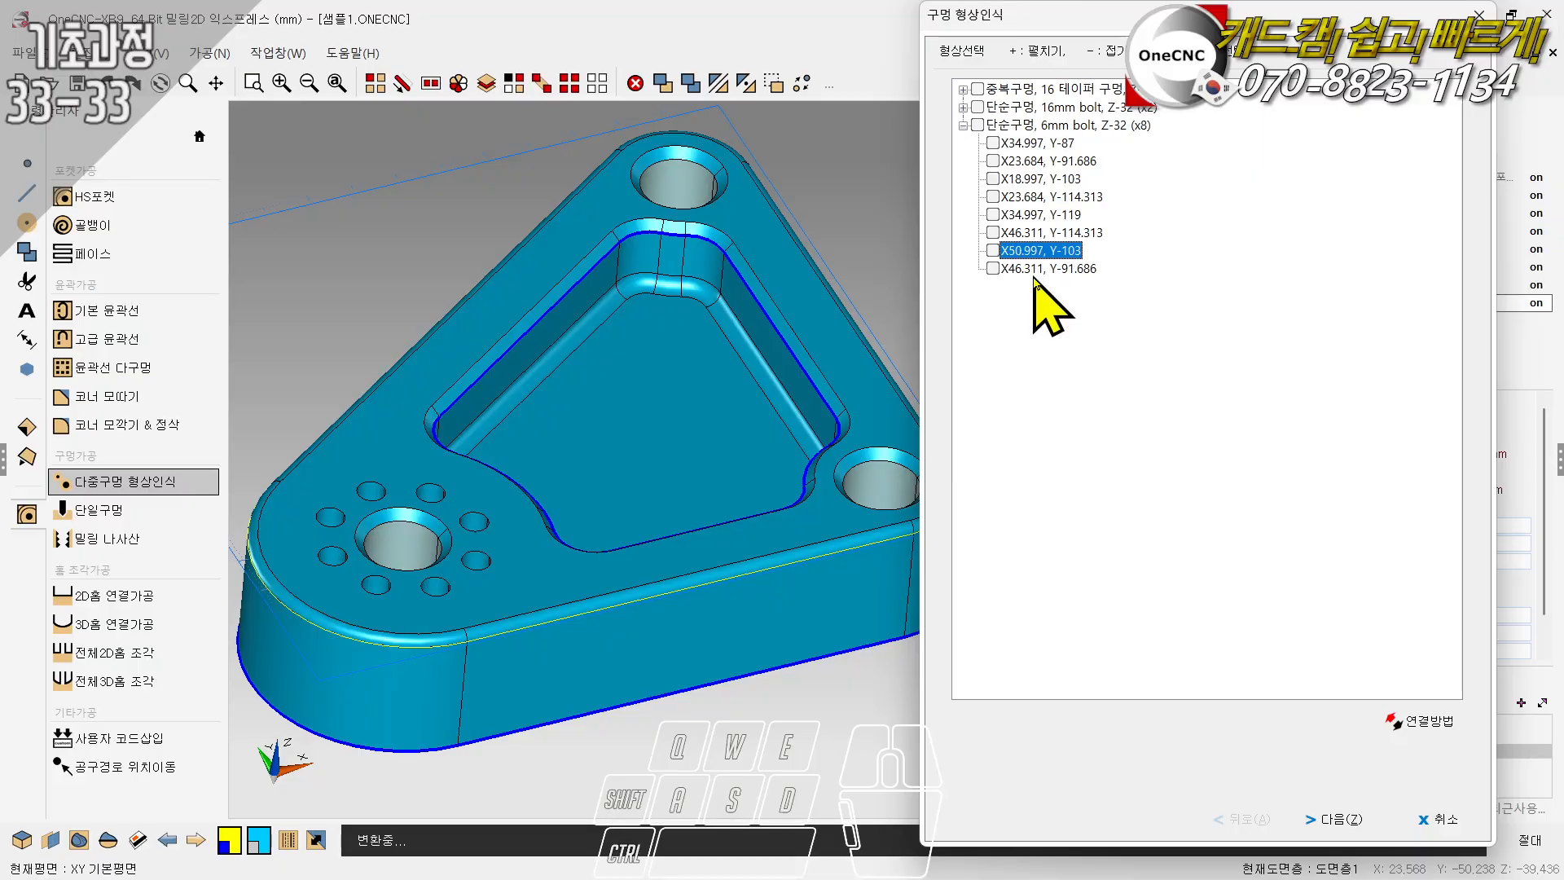
key("Up")
key("Up")
key("Up")
key("Up")
key("Up")
key("Up")
key("Up")
key("Up")
key("Down")
key("Down")
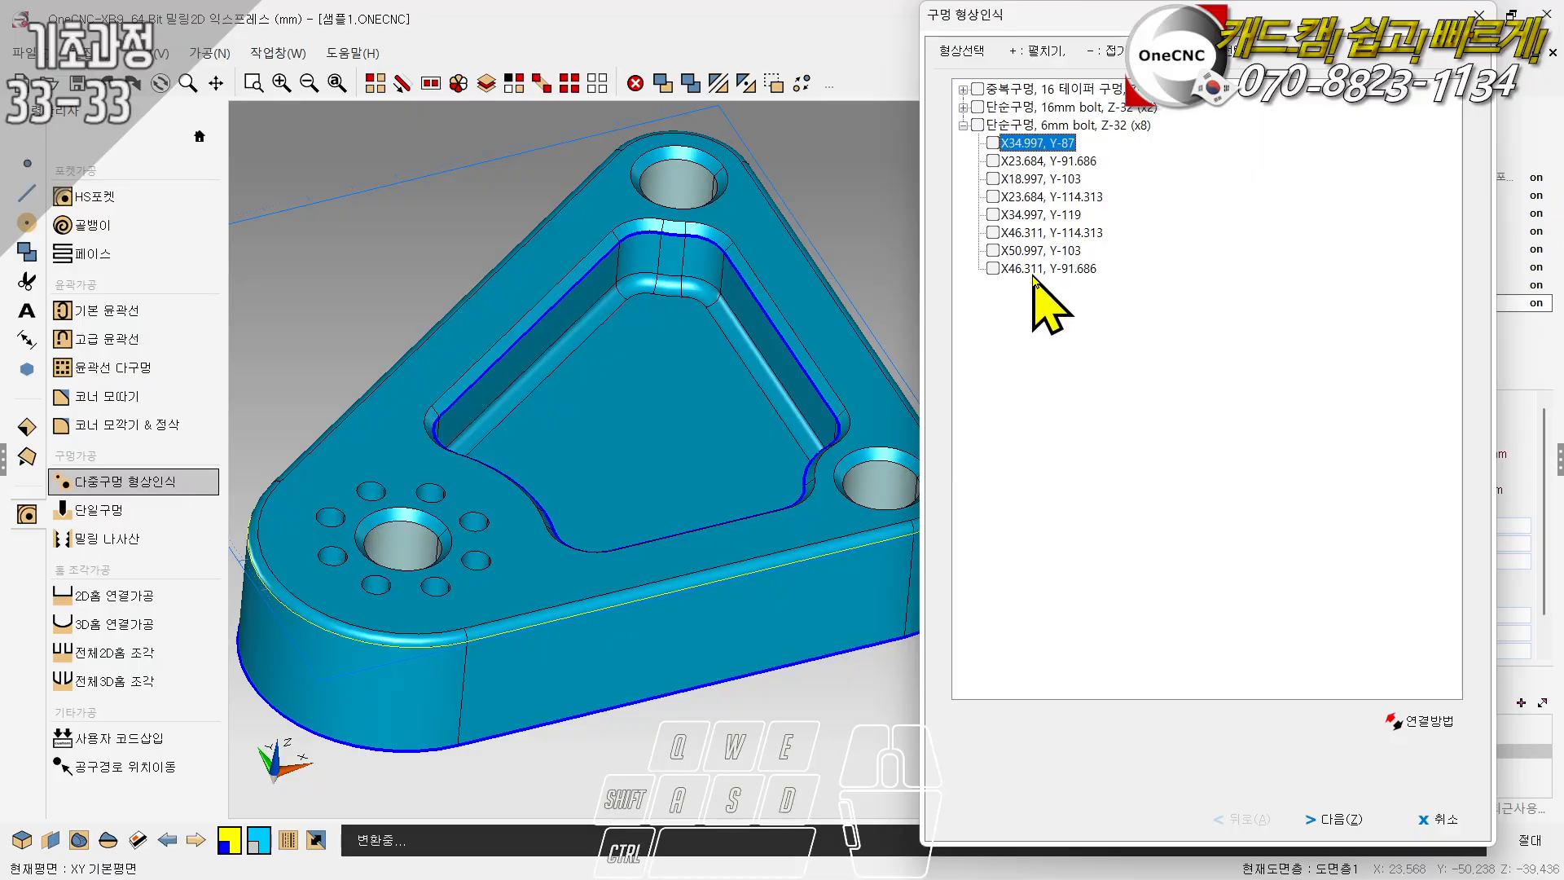
- Try selecting the whole 6mm bolt hole group for machining, and clear the selection again
left_click(993, 145)
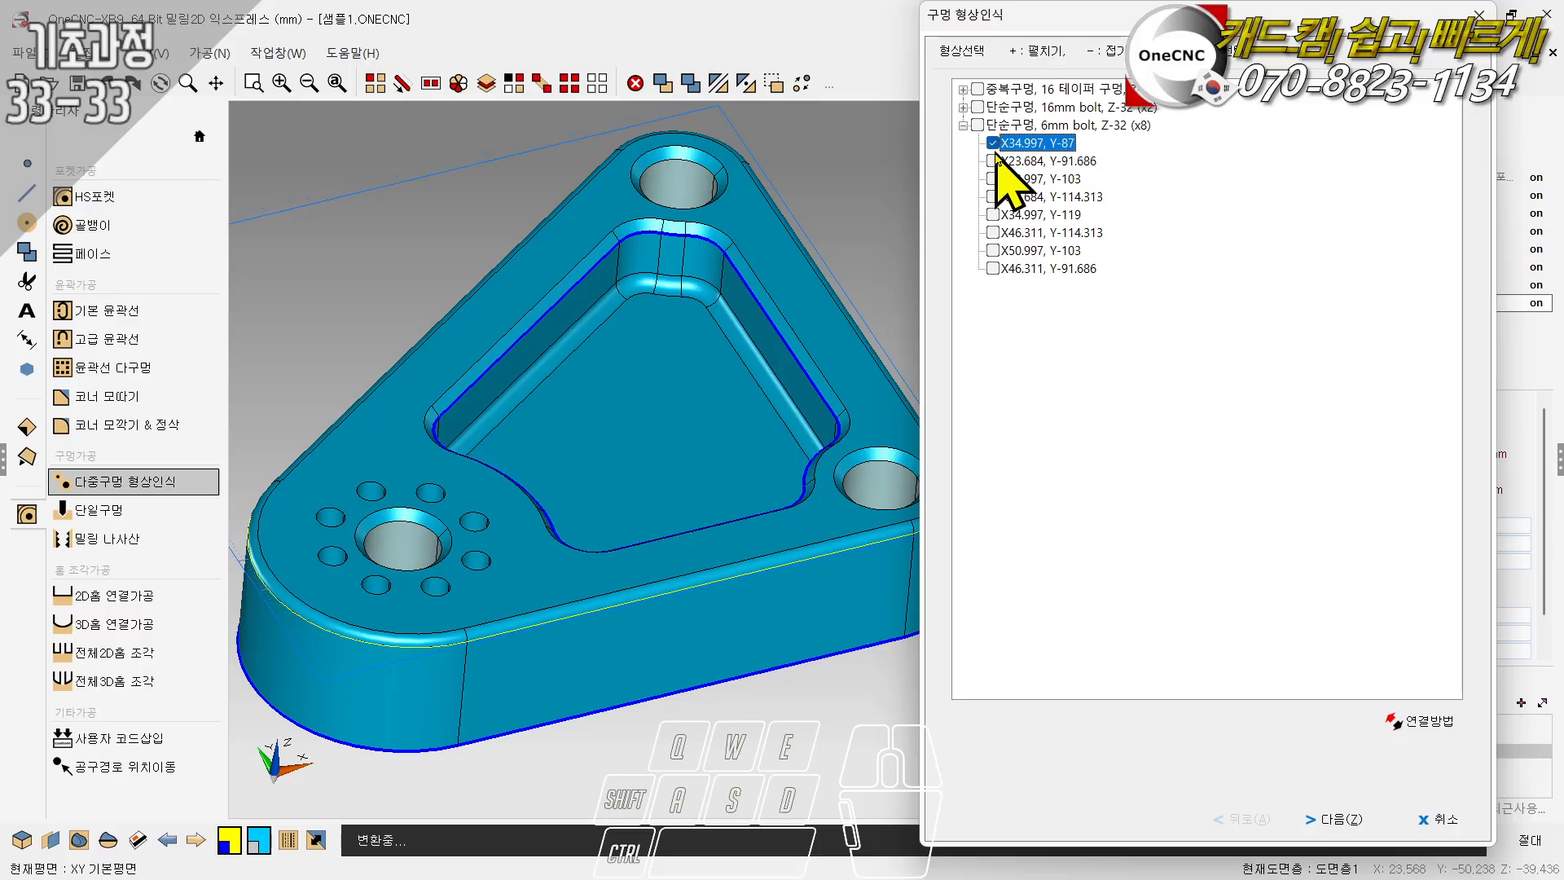
left_click(994, 162)
left_click(993, 180)
left_click(977, 126)
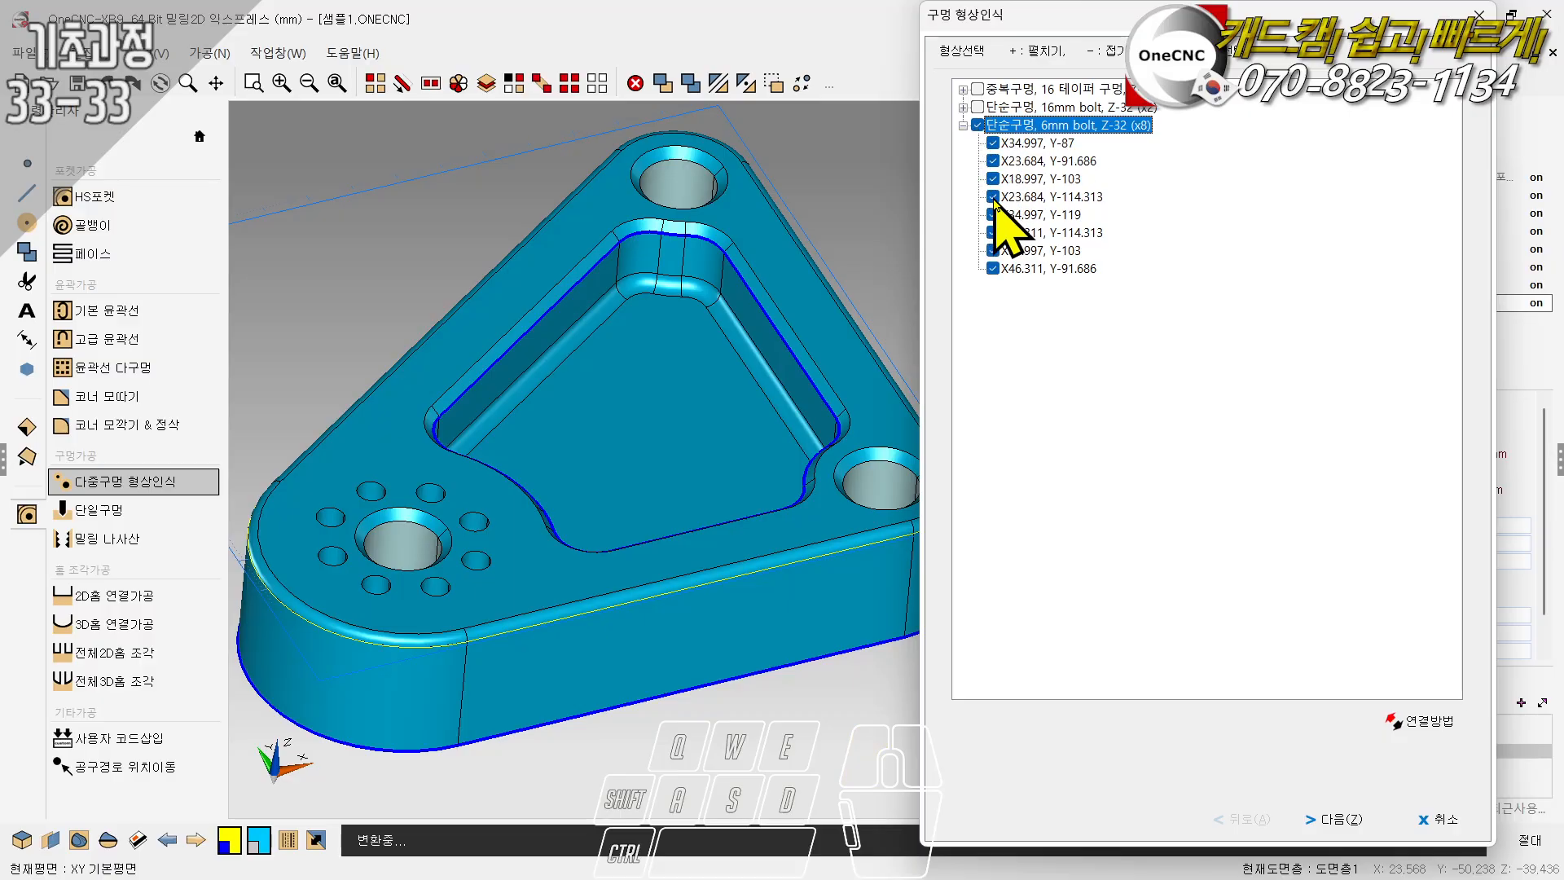
left_click(1040, 162)
left_click(1041, 198)
left_click(1045, 249)
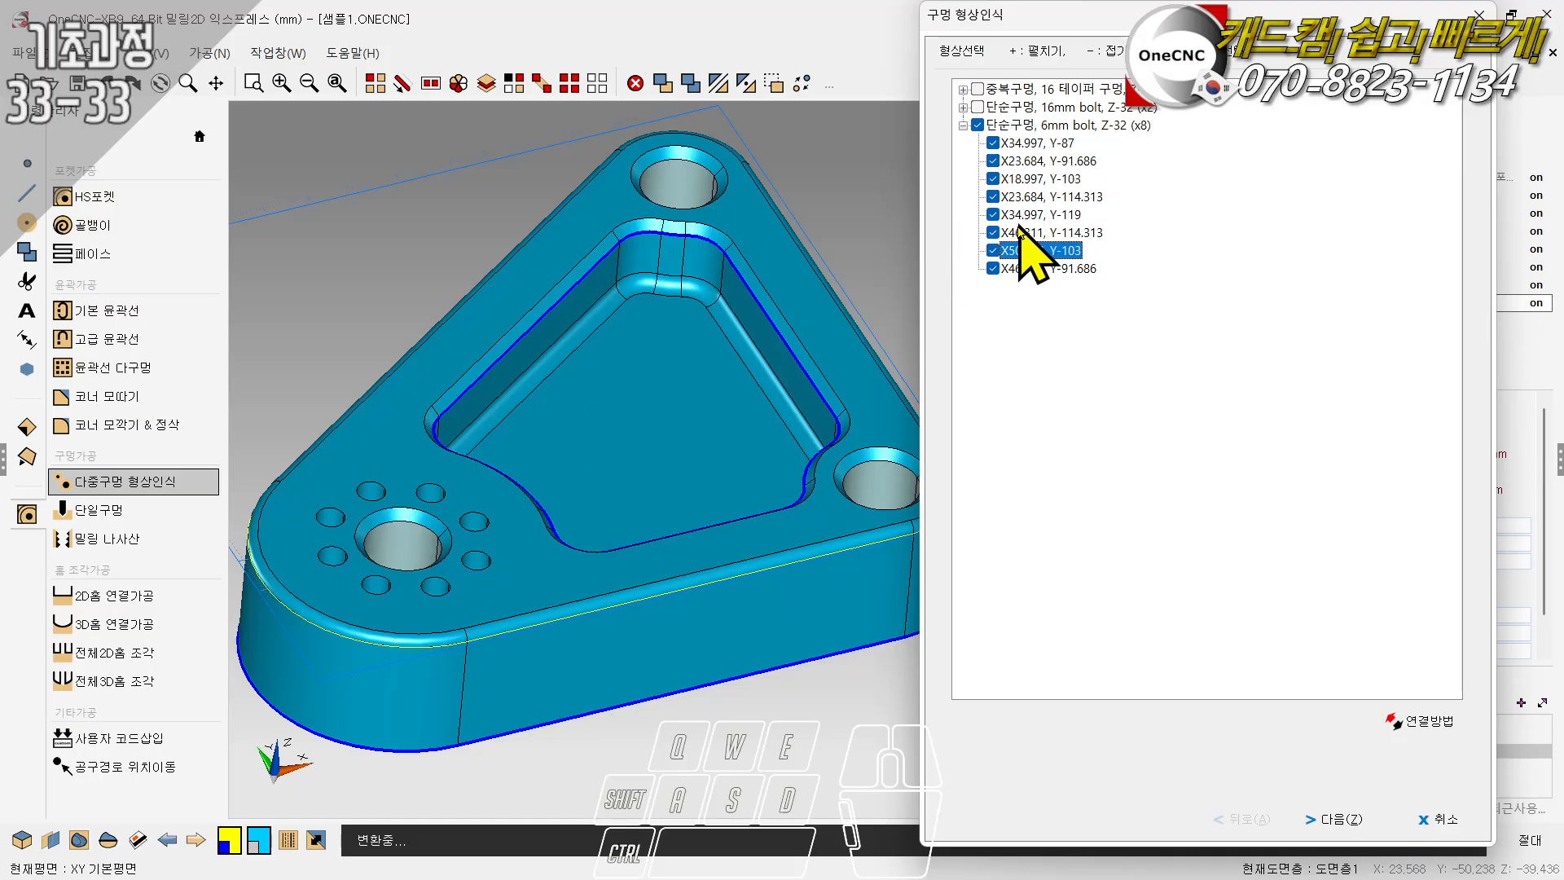
left_click(976, 124)
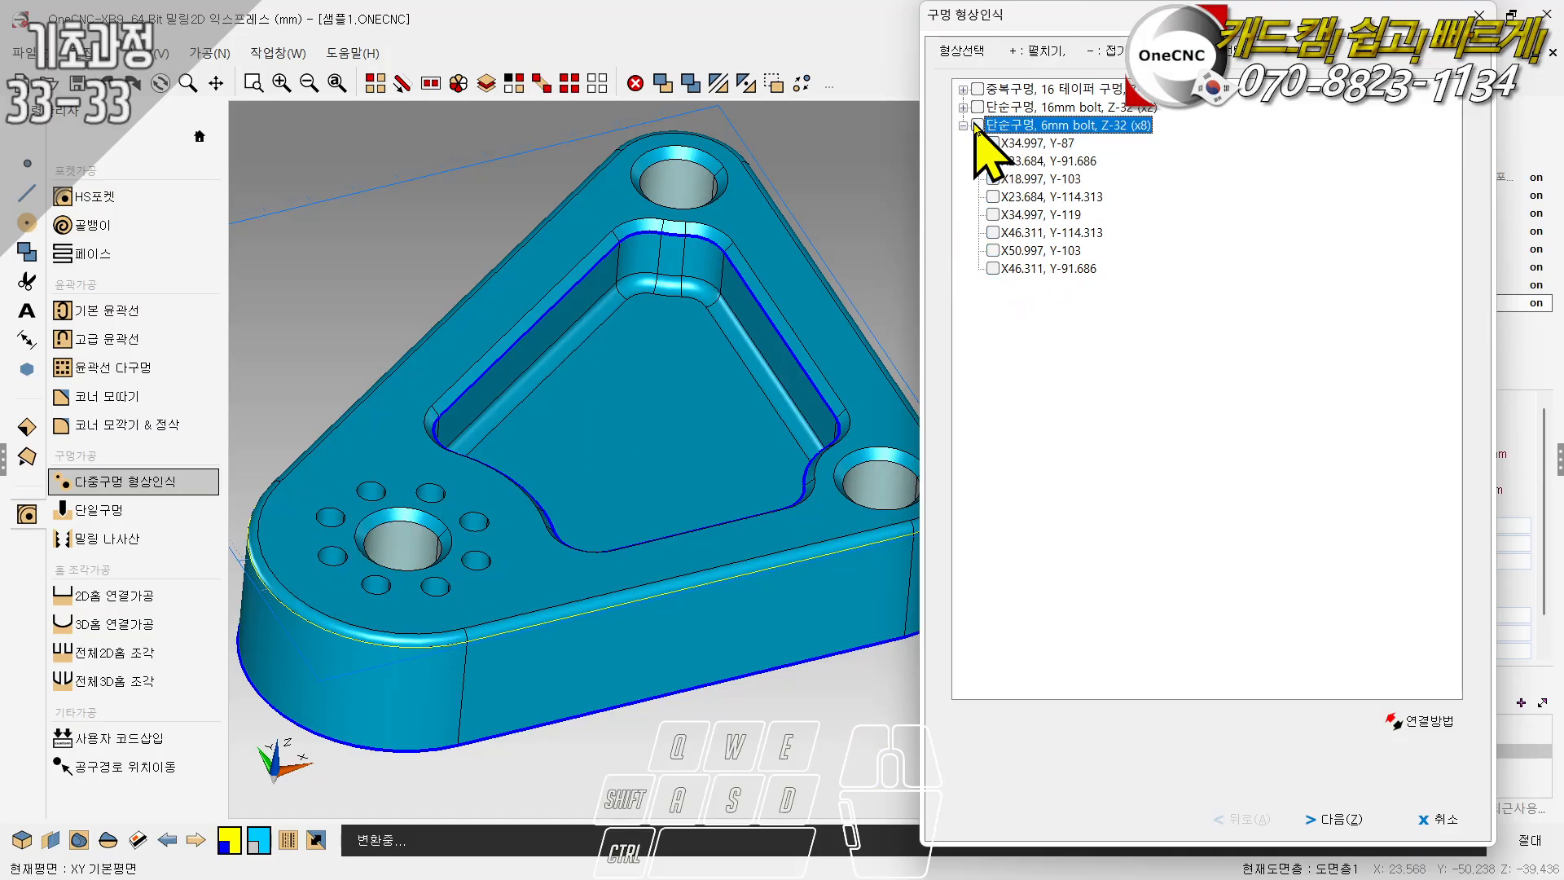
- Try selecting both holes of the 16mm bolt group, and cancel the hole recognition
left_click(1023, 90)
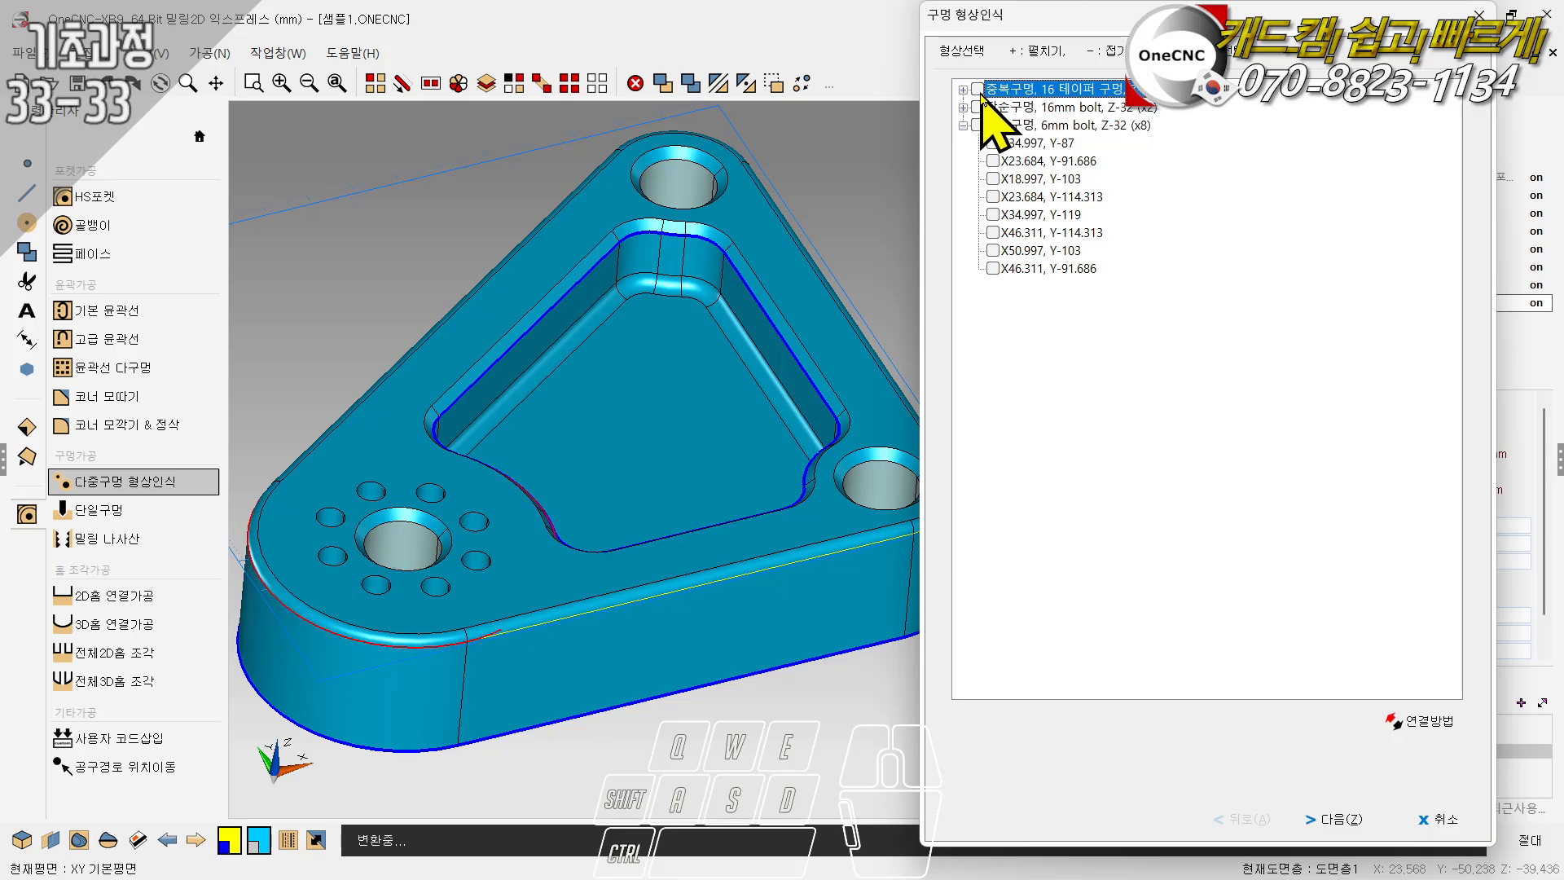
left_click(1007, 107)
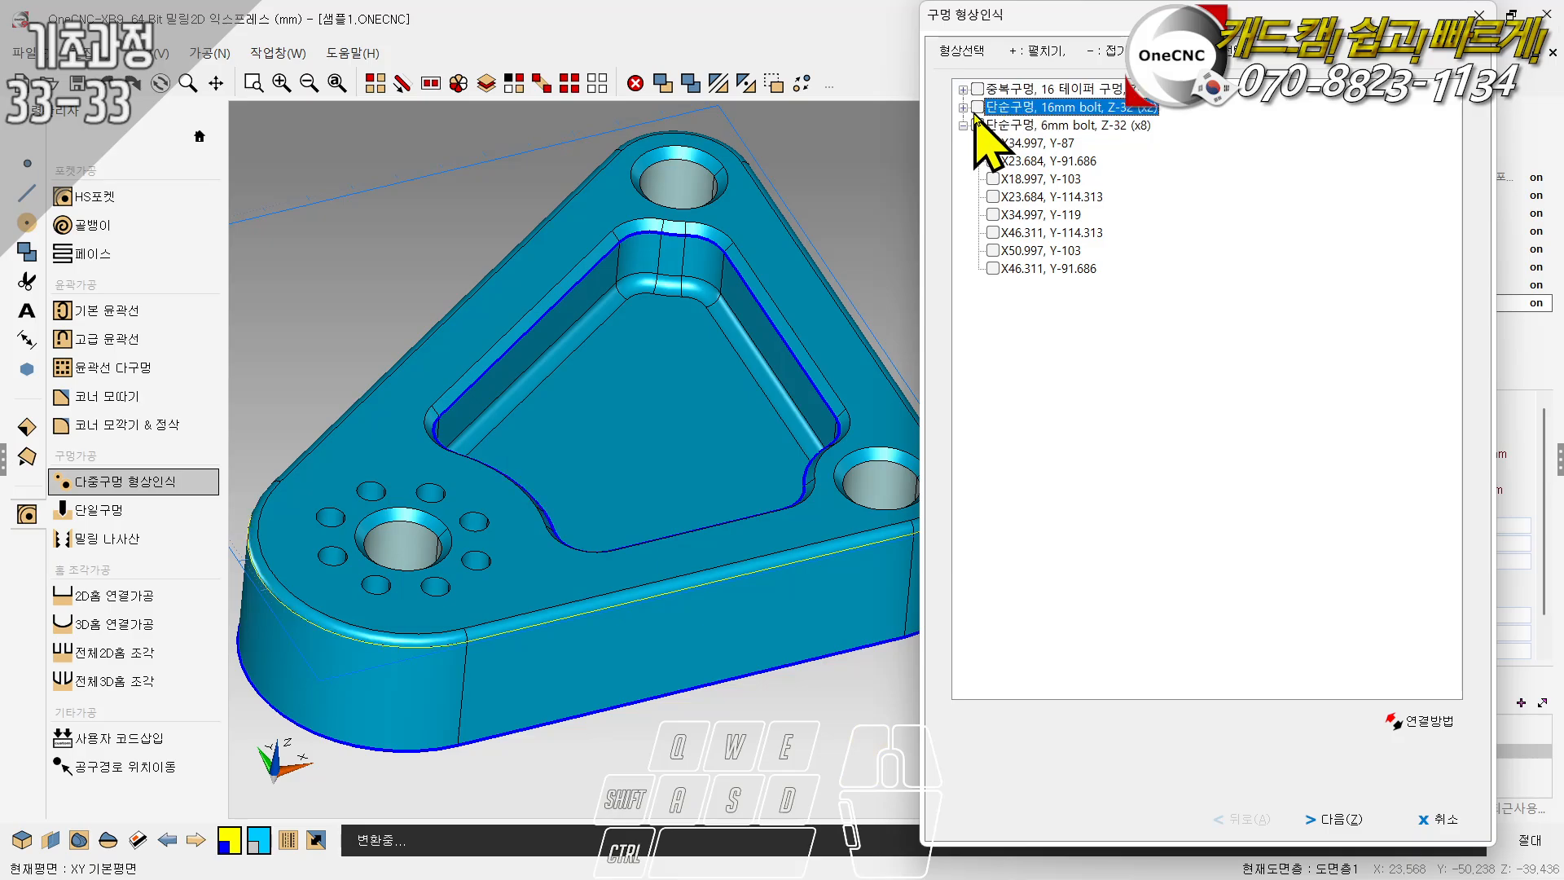
left_click(976, 109)
left_click(964, 109)
left_click(992, 125)
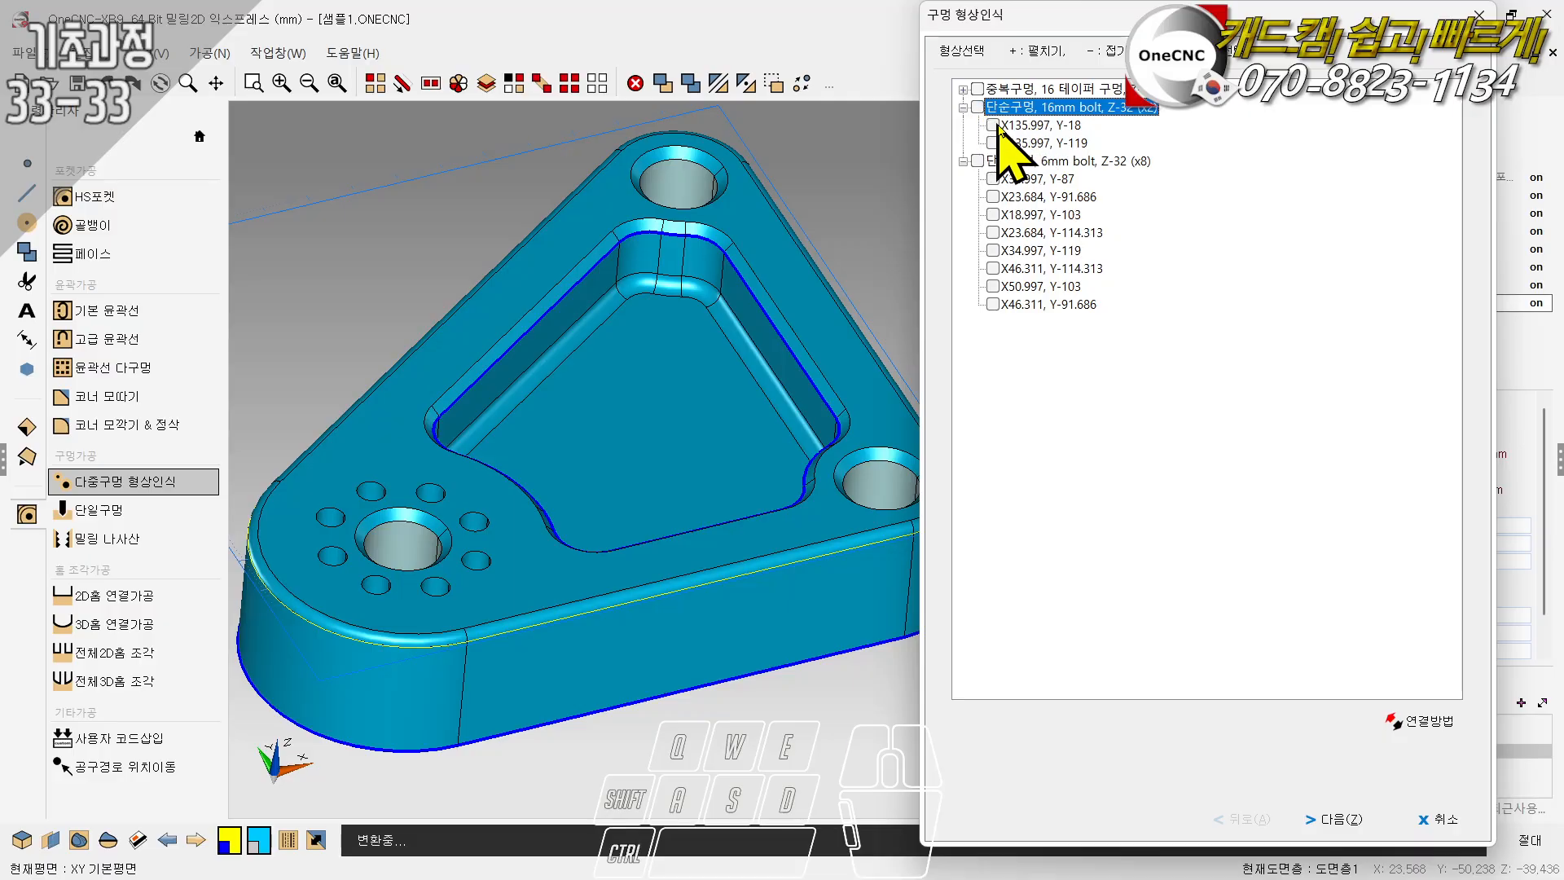
left_click(994, 144)
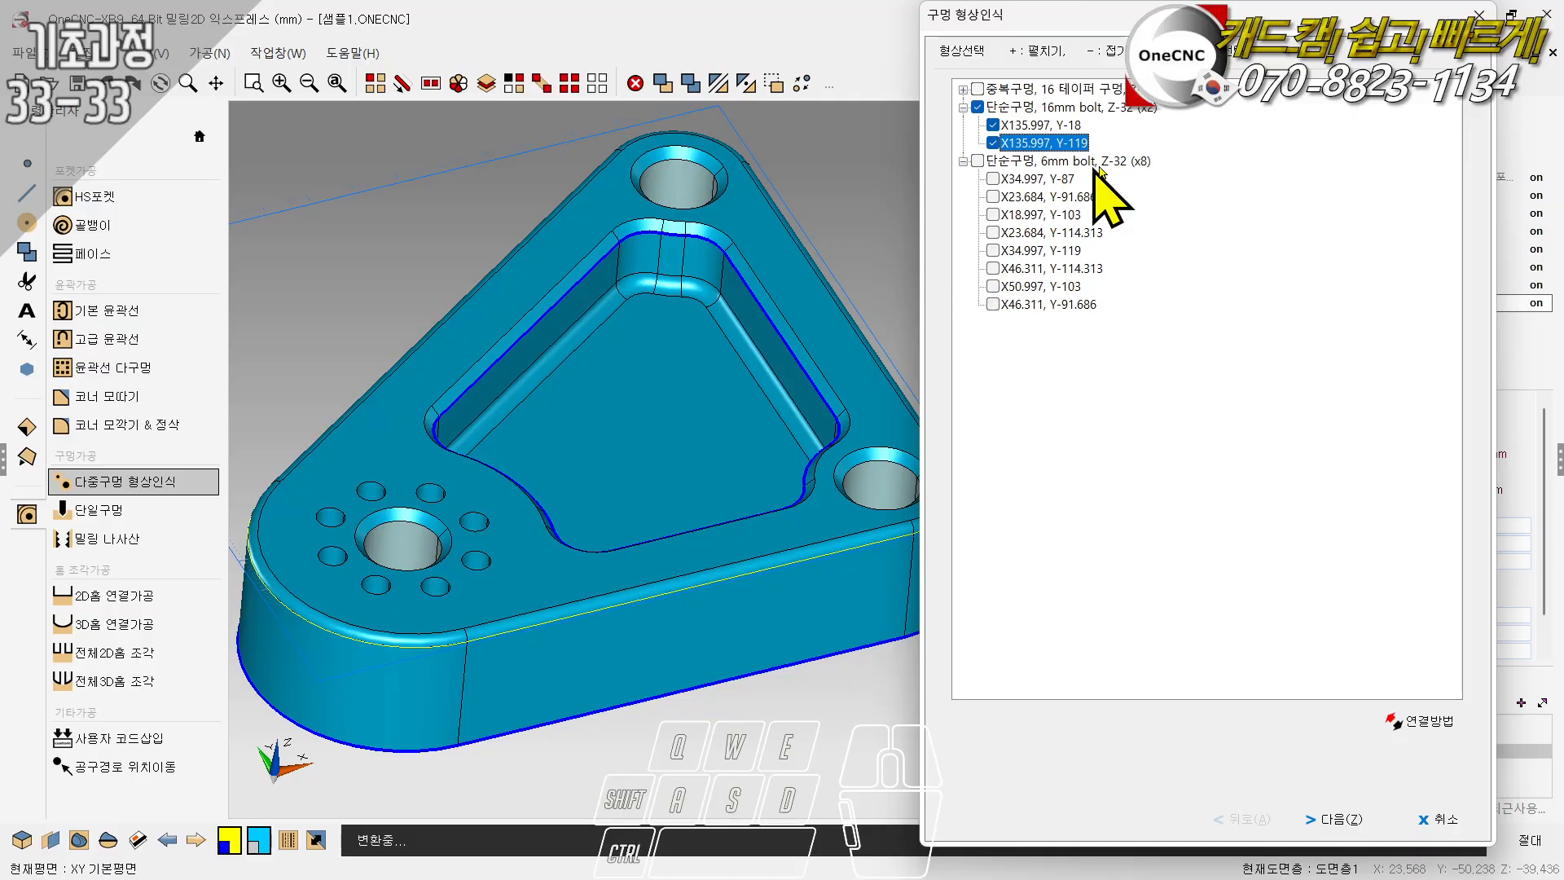
left_click(1438, 821)
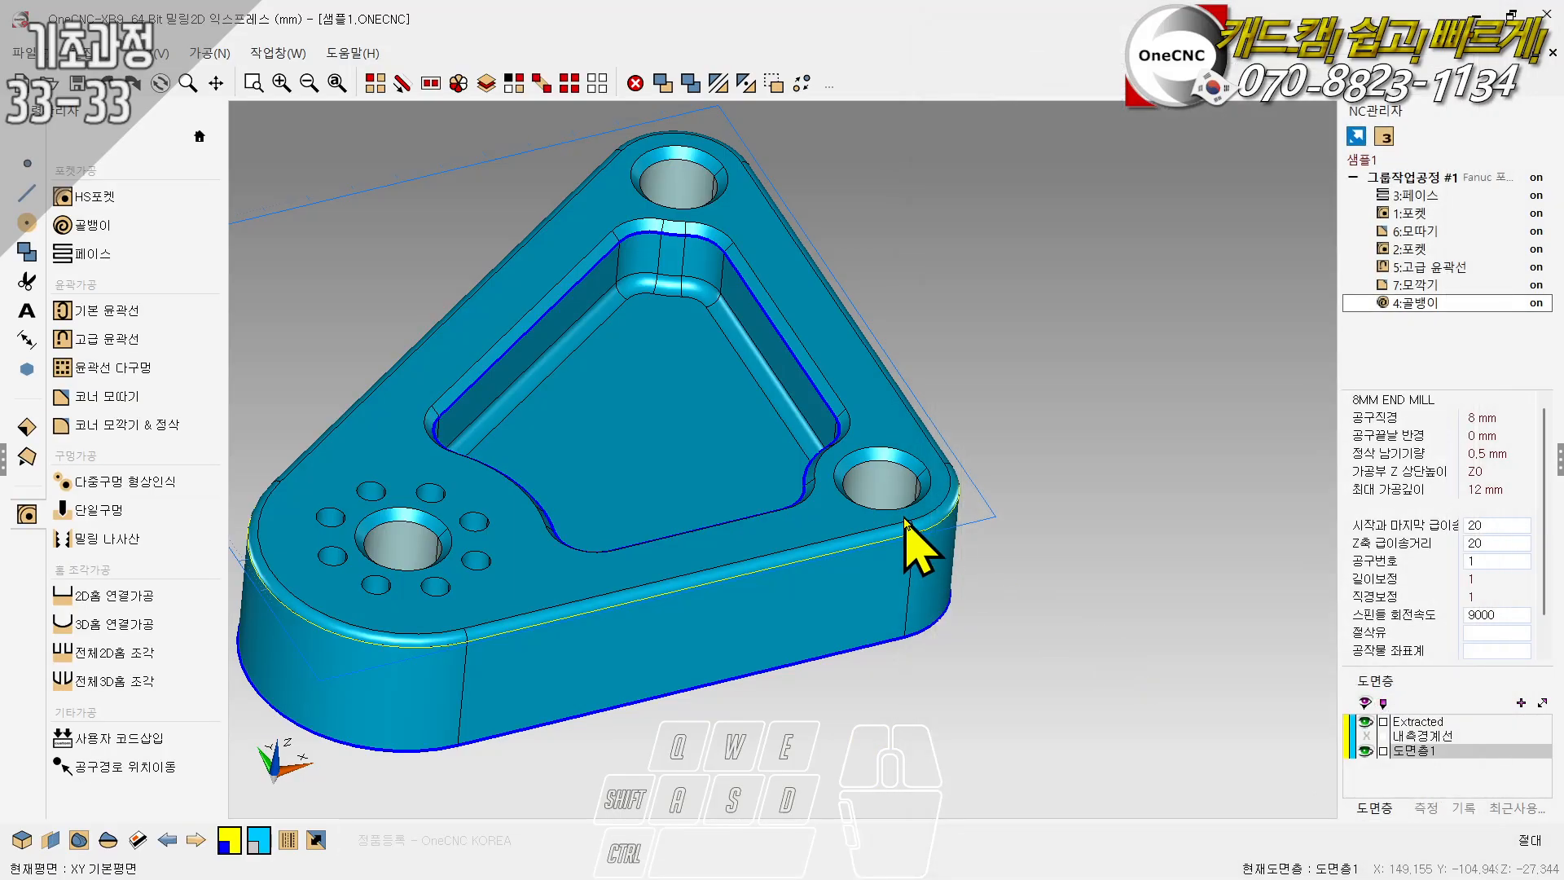
- Try selecting all dark blue curves by colour, and clear the selection
left_click_drag(980, 440, 915, 247, "ctrl")
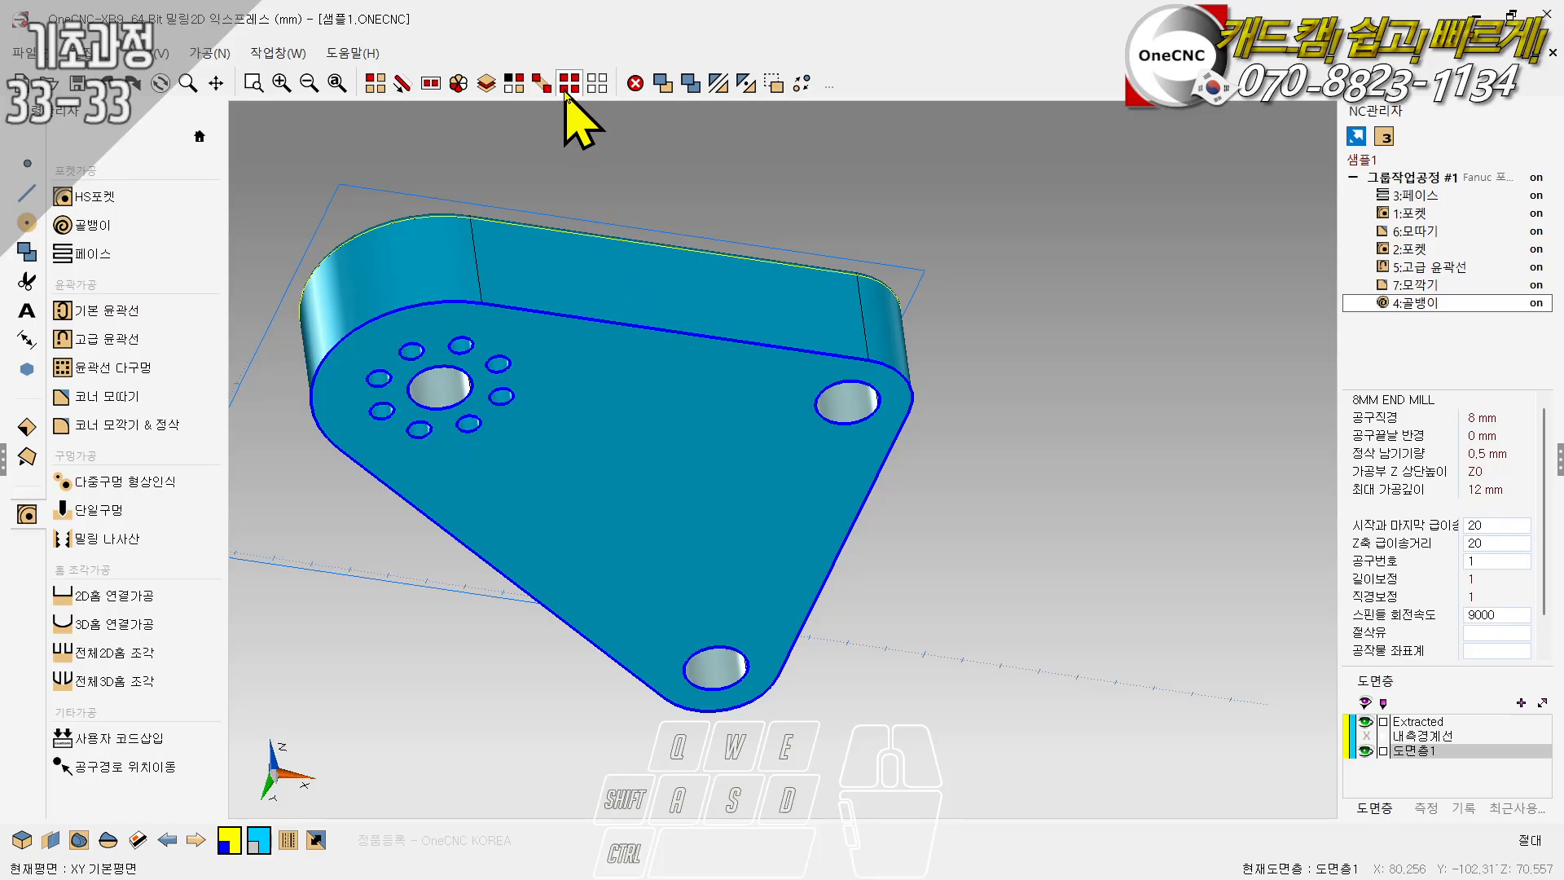
left_click(516, 98)
left_click(781, 104)
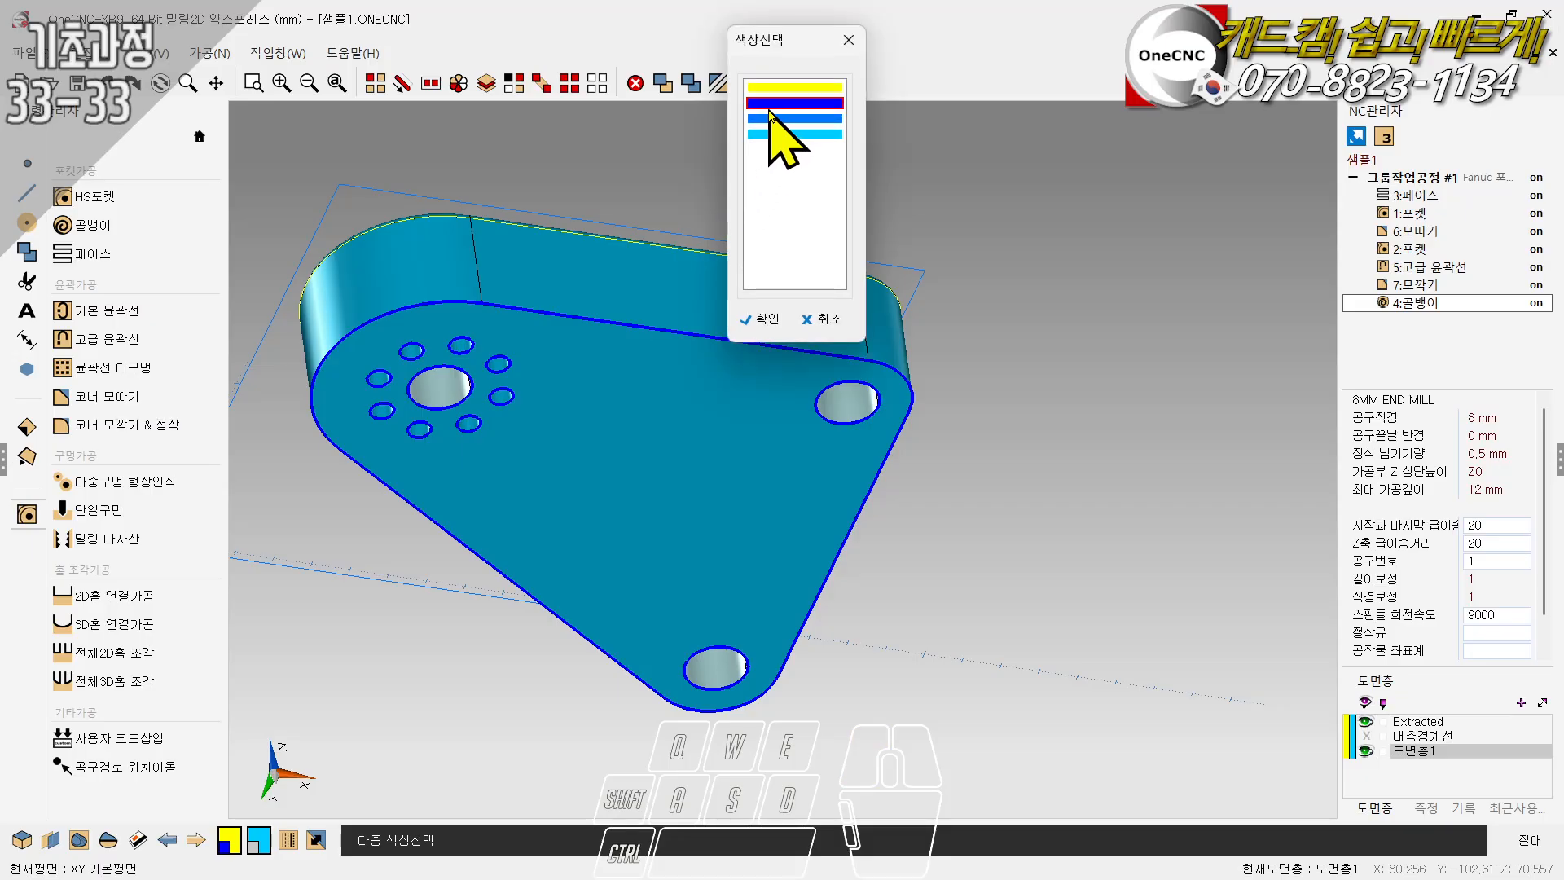
left_click(767, 324)
middle_click_drag(756, 275, 765, 510)
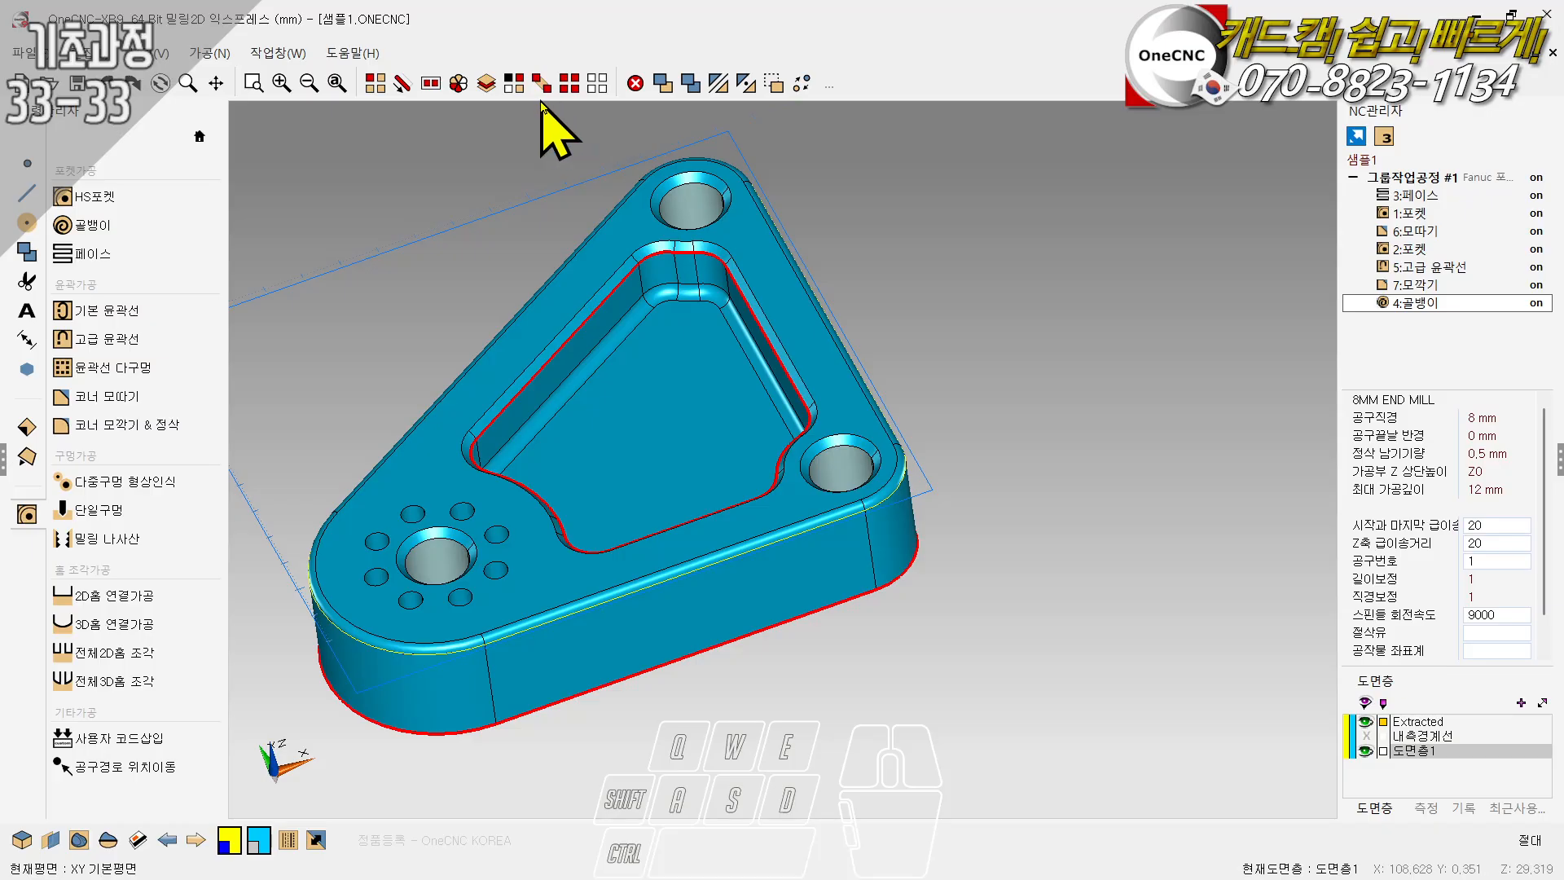
left_click(576, 206)
- Select the solid part and hide it, leaving only the wireframe curves displayed
left_click(375, 83)
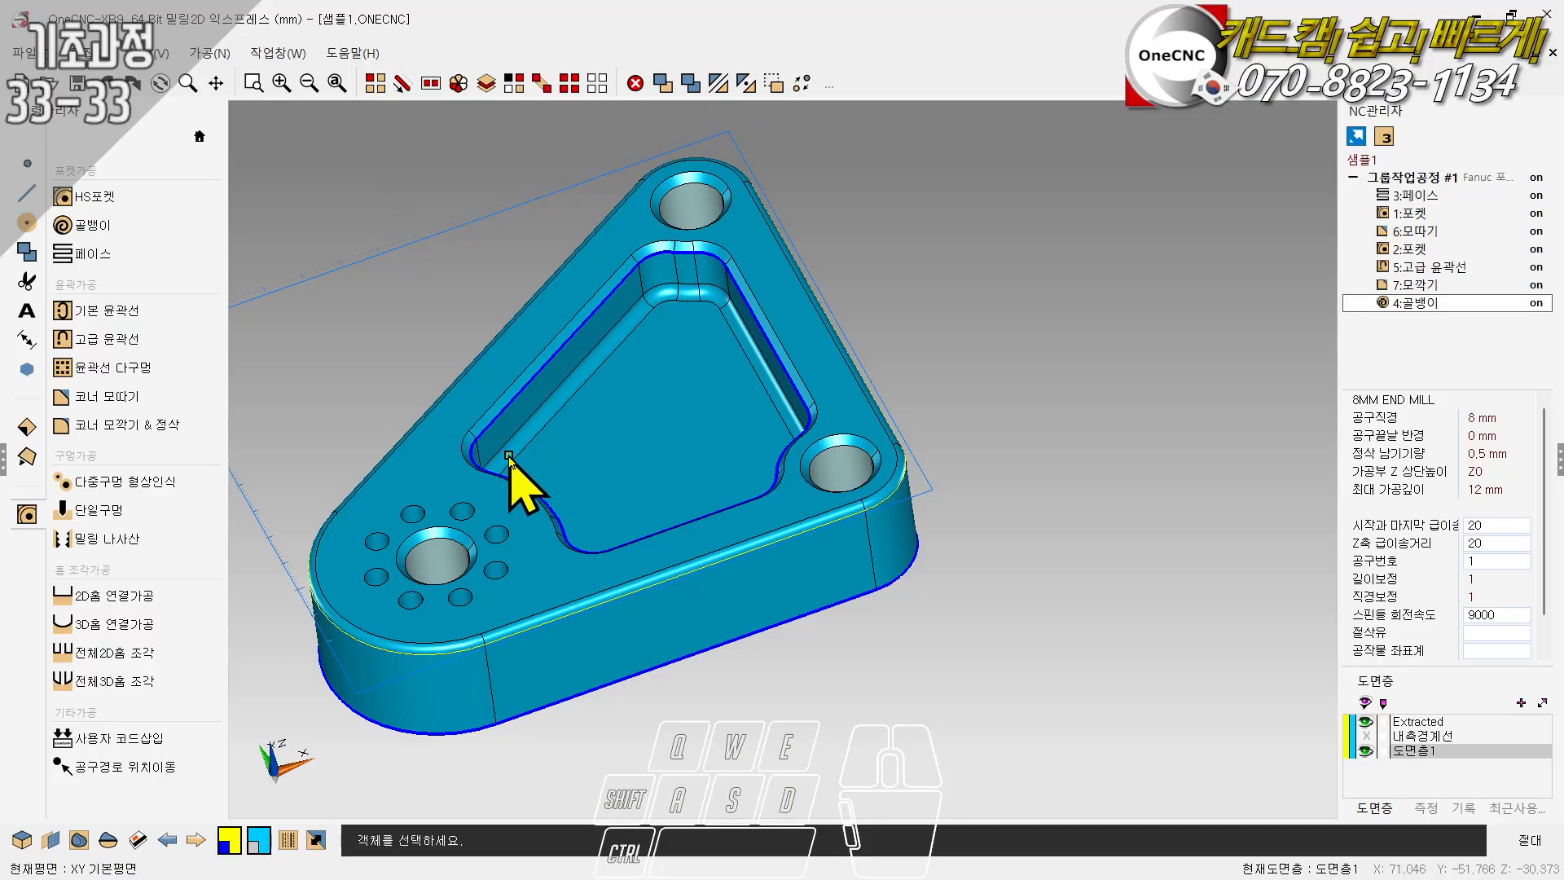
left_click(420, 487)
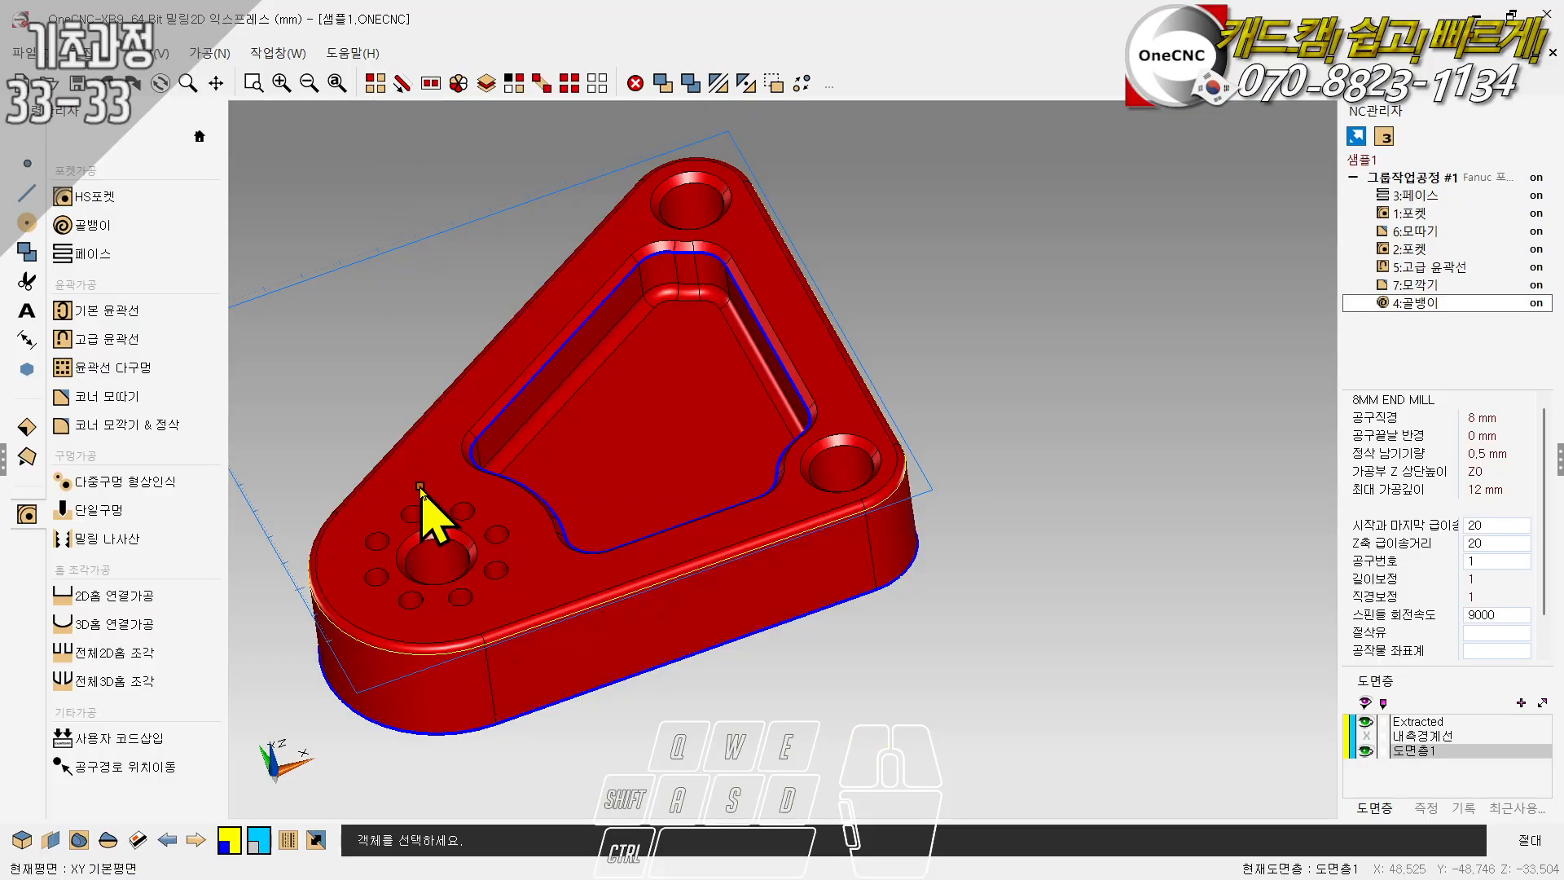
left_click(774, 84)
scroll(625, 439, "down", 4)
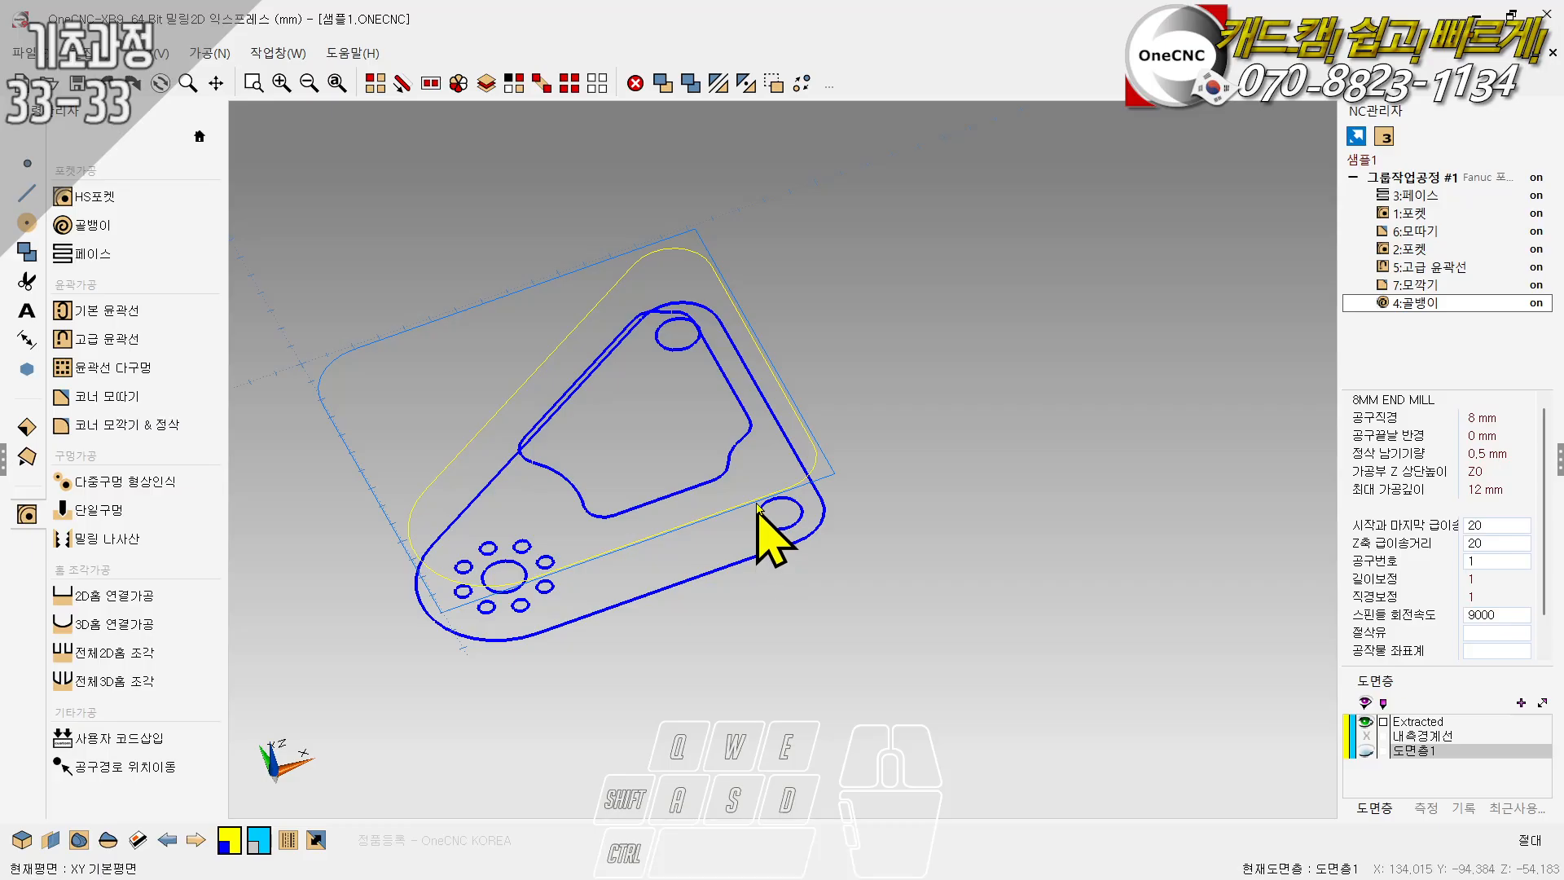
- Select all displayed wireframe curves and move them to a new layer named 도면
left_click(569, 84)
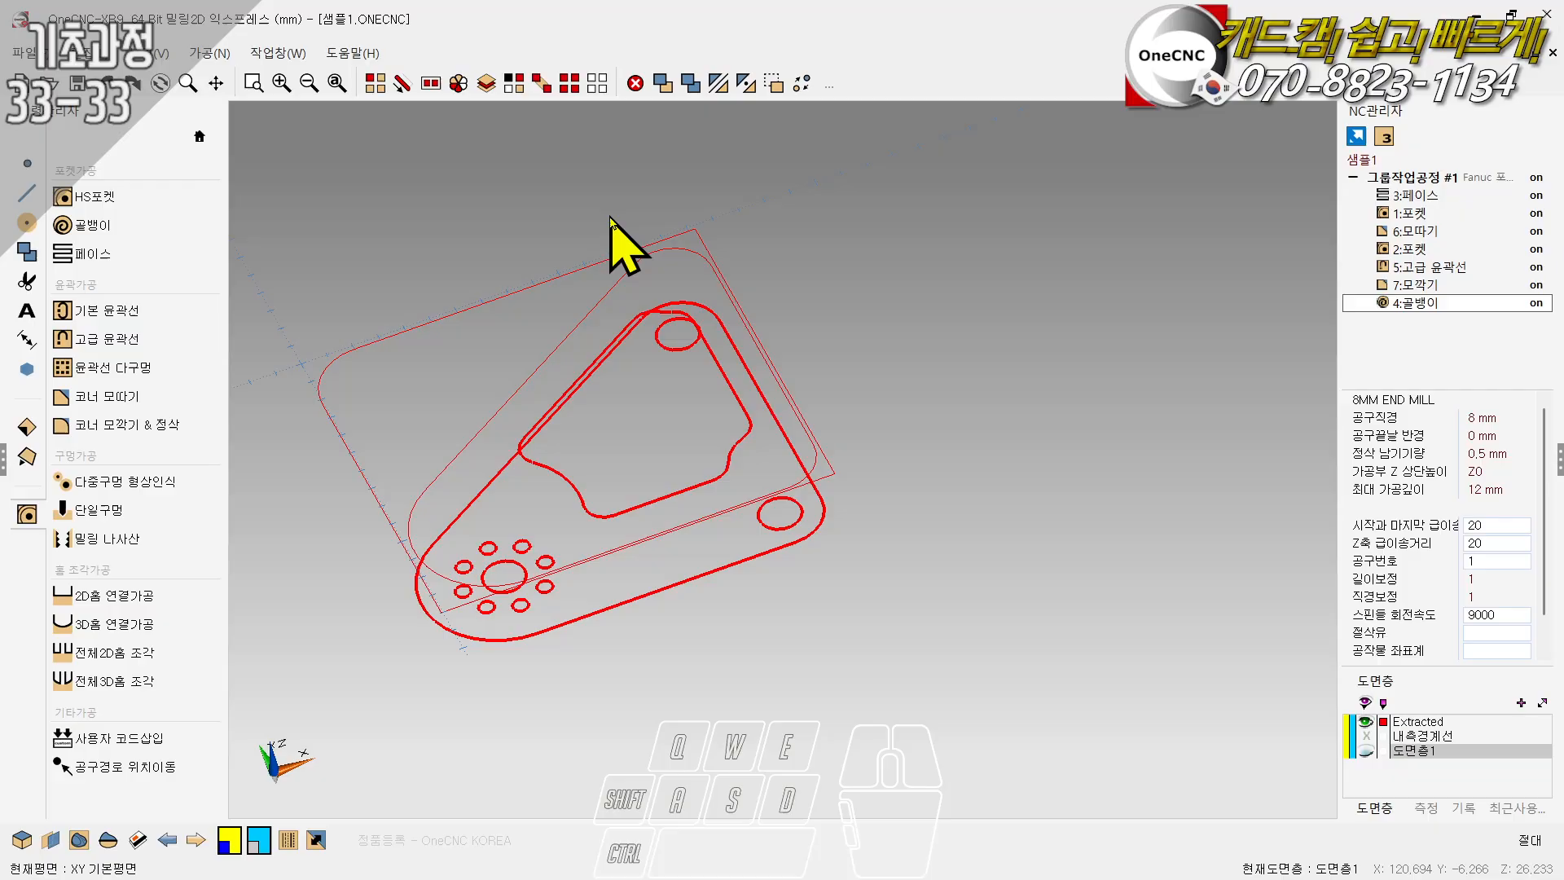
left_click(317, 841)
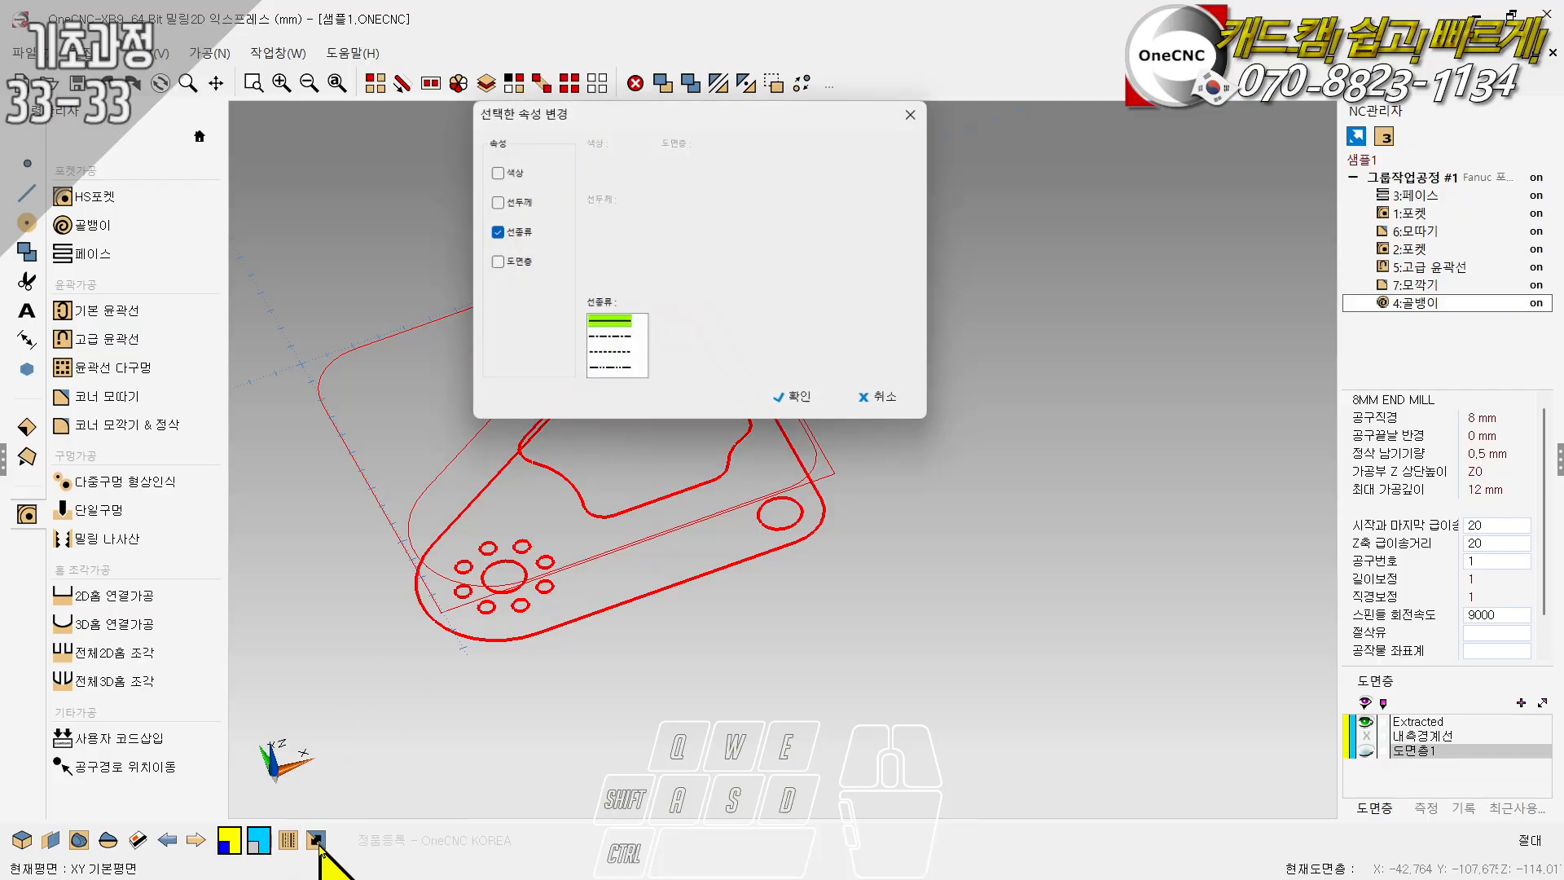
left_click(491, 263)
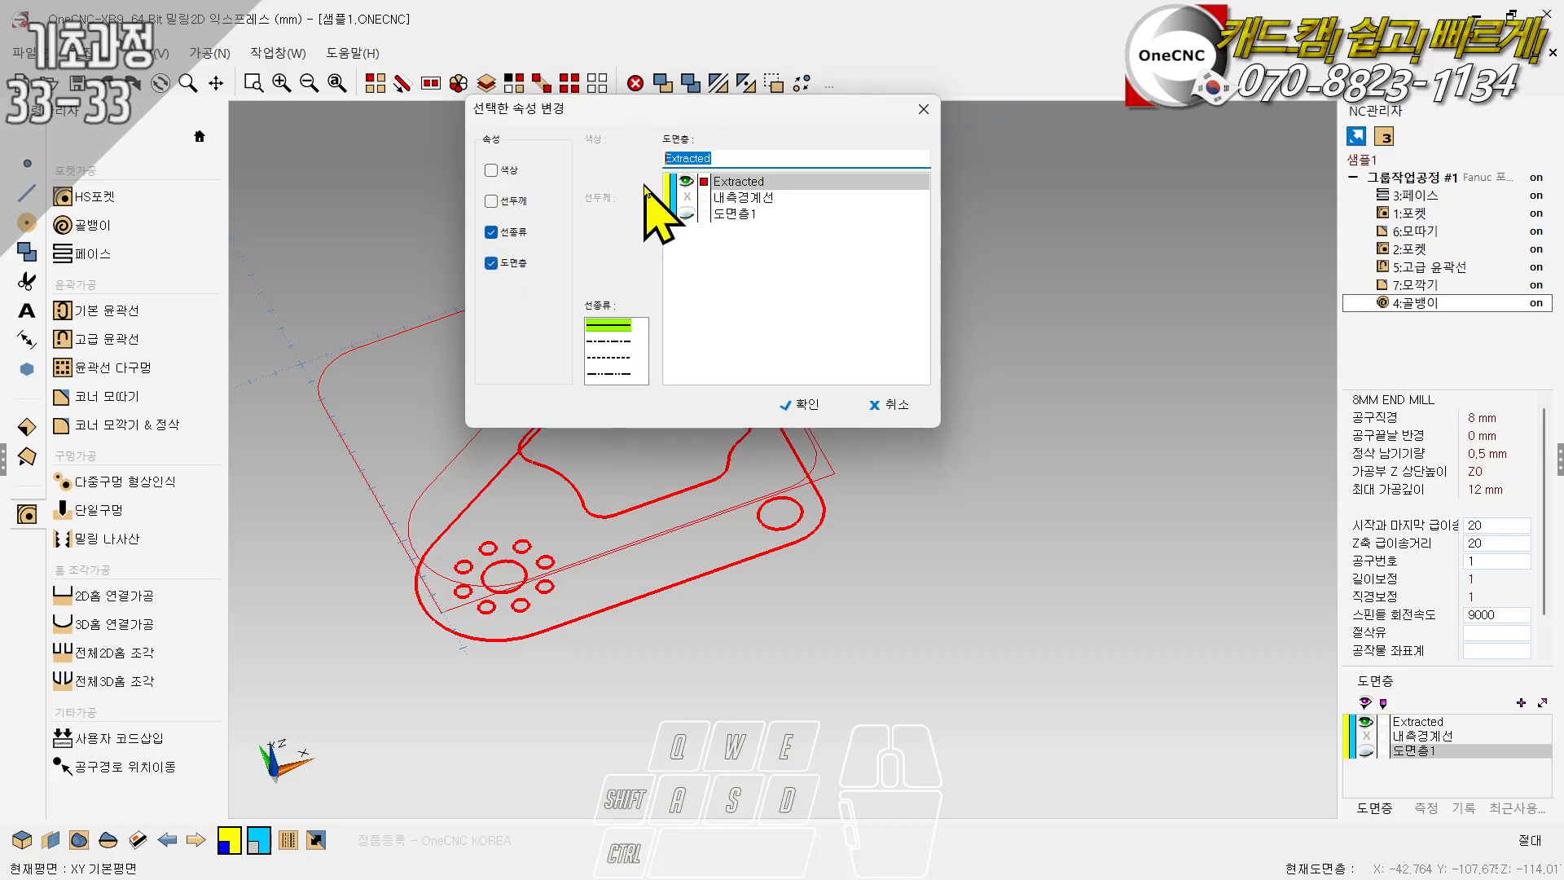
type("도면")
left_click(802, 407)
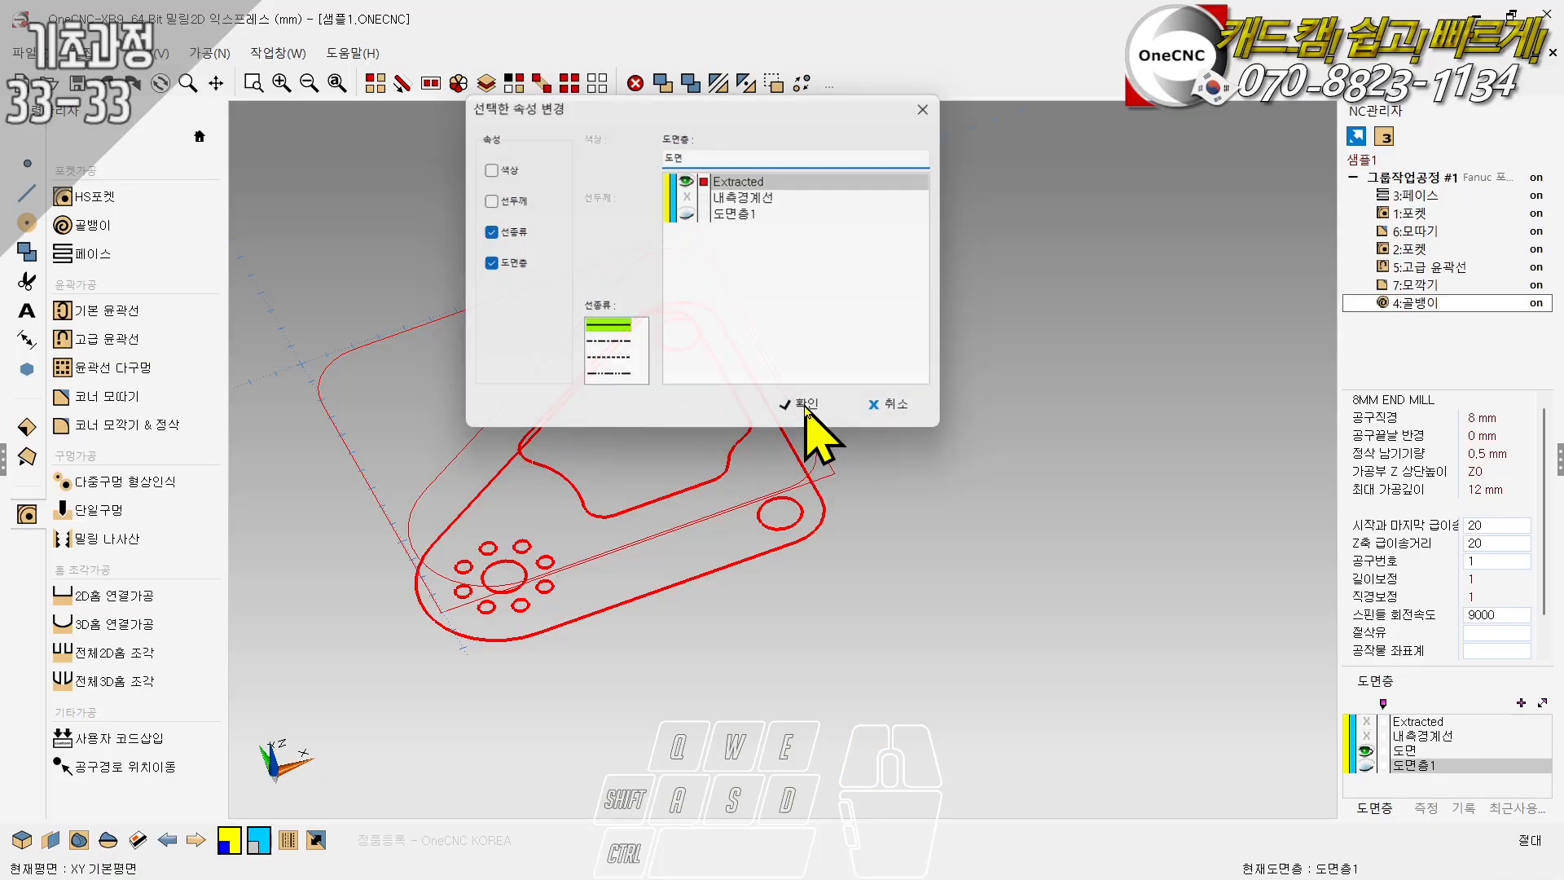
- Hide the 도면 layer, show the 도면층1 layer holding the solid, and rename that layer 모델
left_click(1366, 750)
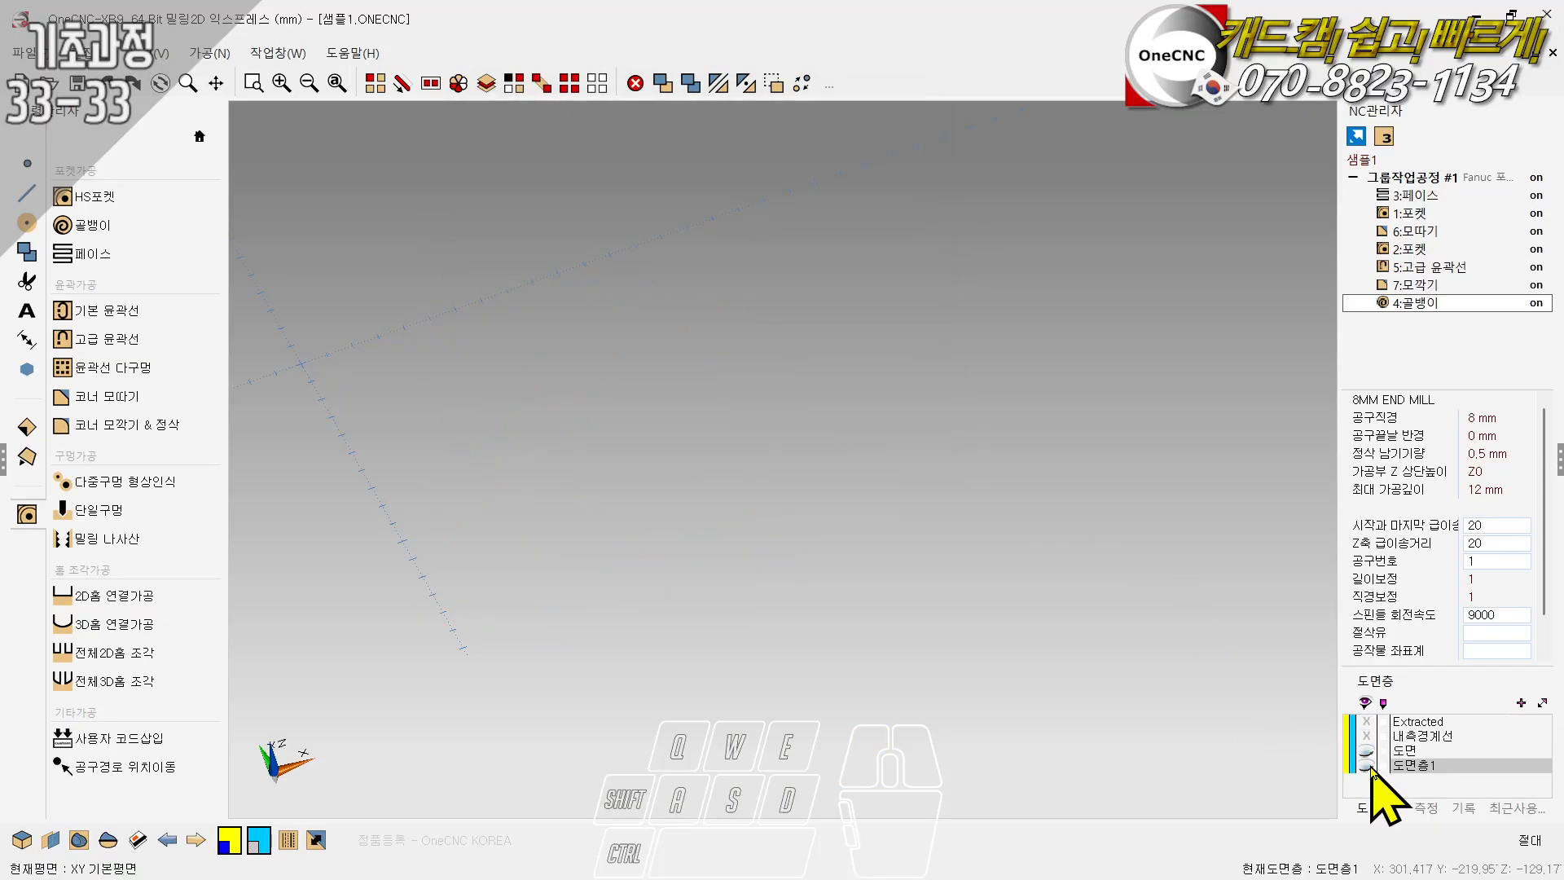
left_click(1365, 765)
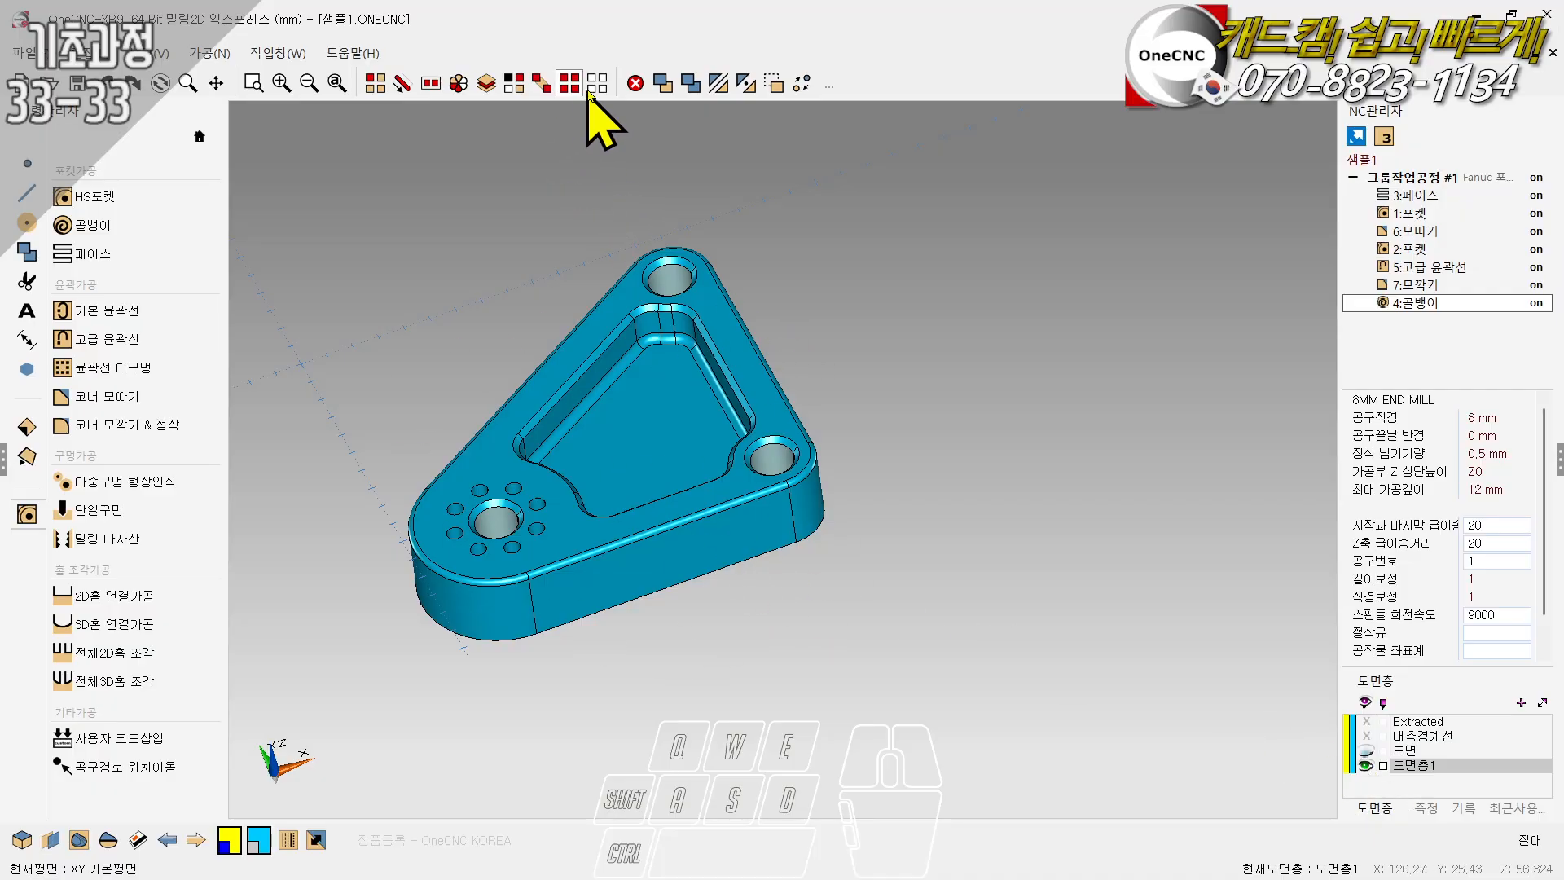
double_click(1417, 766)
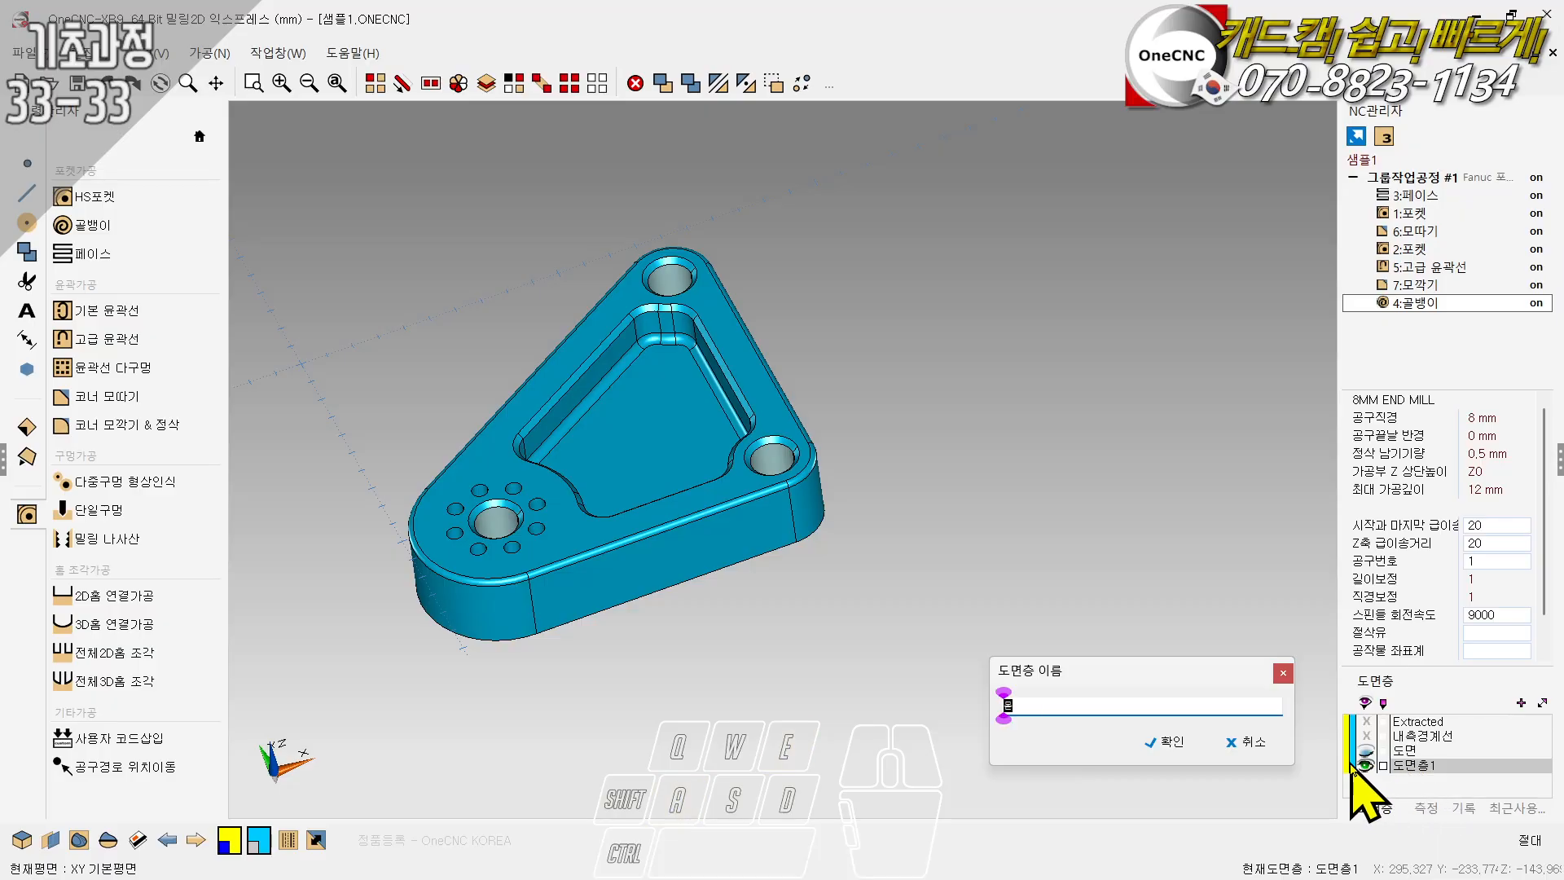
left_click(1178, 745)
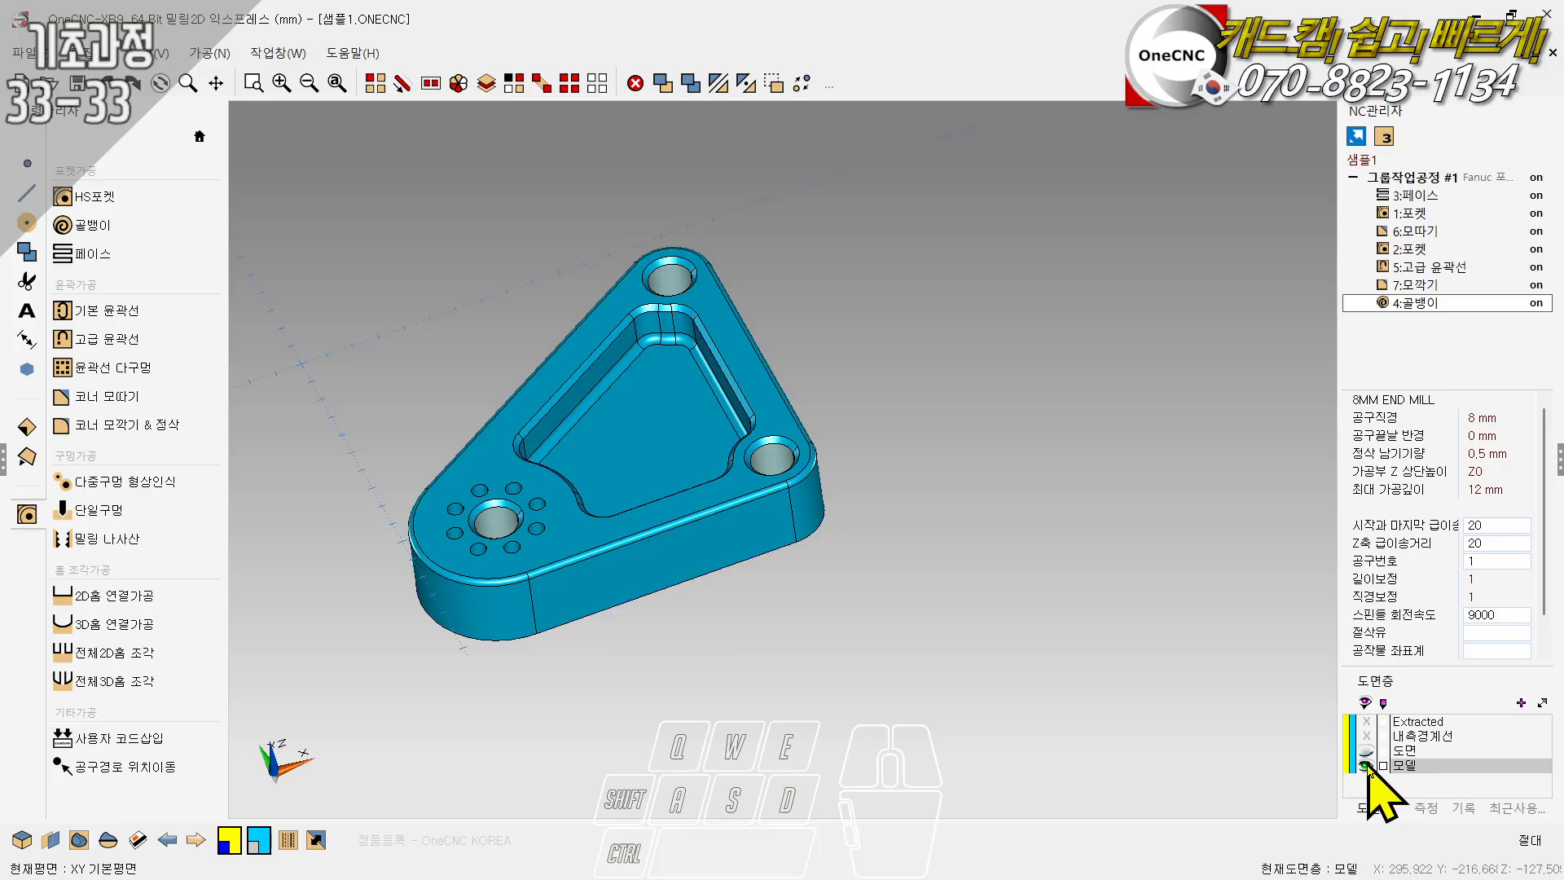
- Try multiple-hole recognition on the solid model with the 16 taper hole selected, and cancel the recognition
scroll(513, 440, "up", 2)
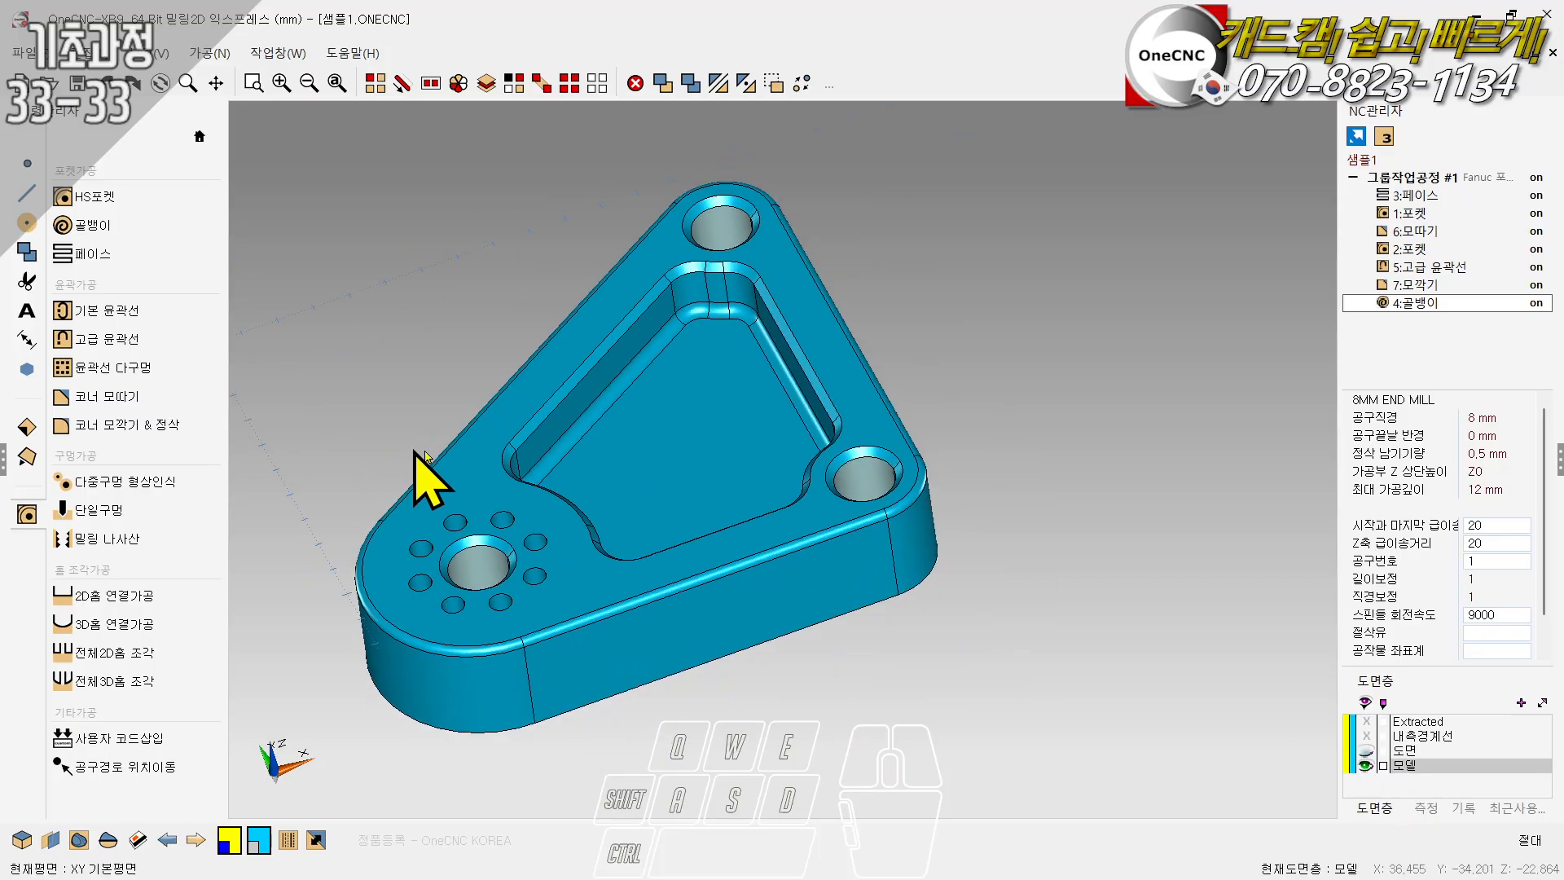
right_click_drag(723, 501, 631, 464, "ctrl")
scroll(641, 473, "up", 1, "ctrl")
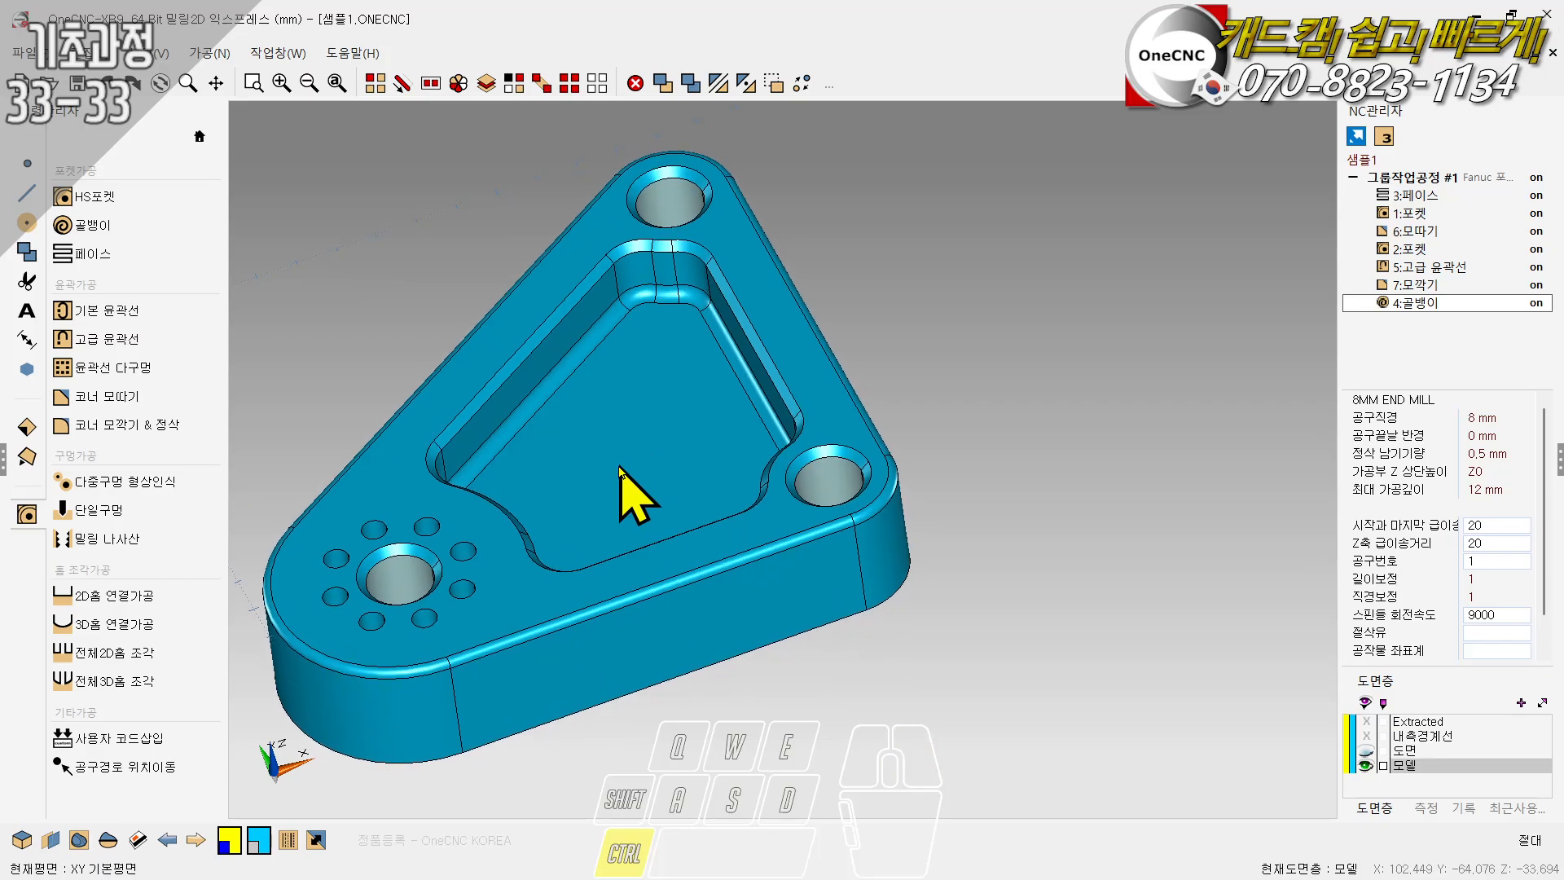
left_click(102, 485)
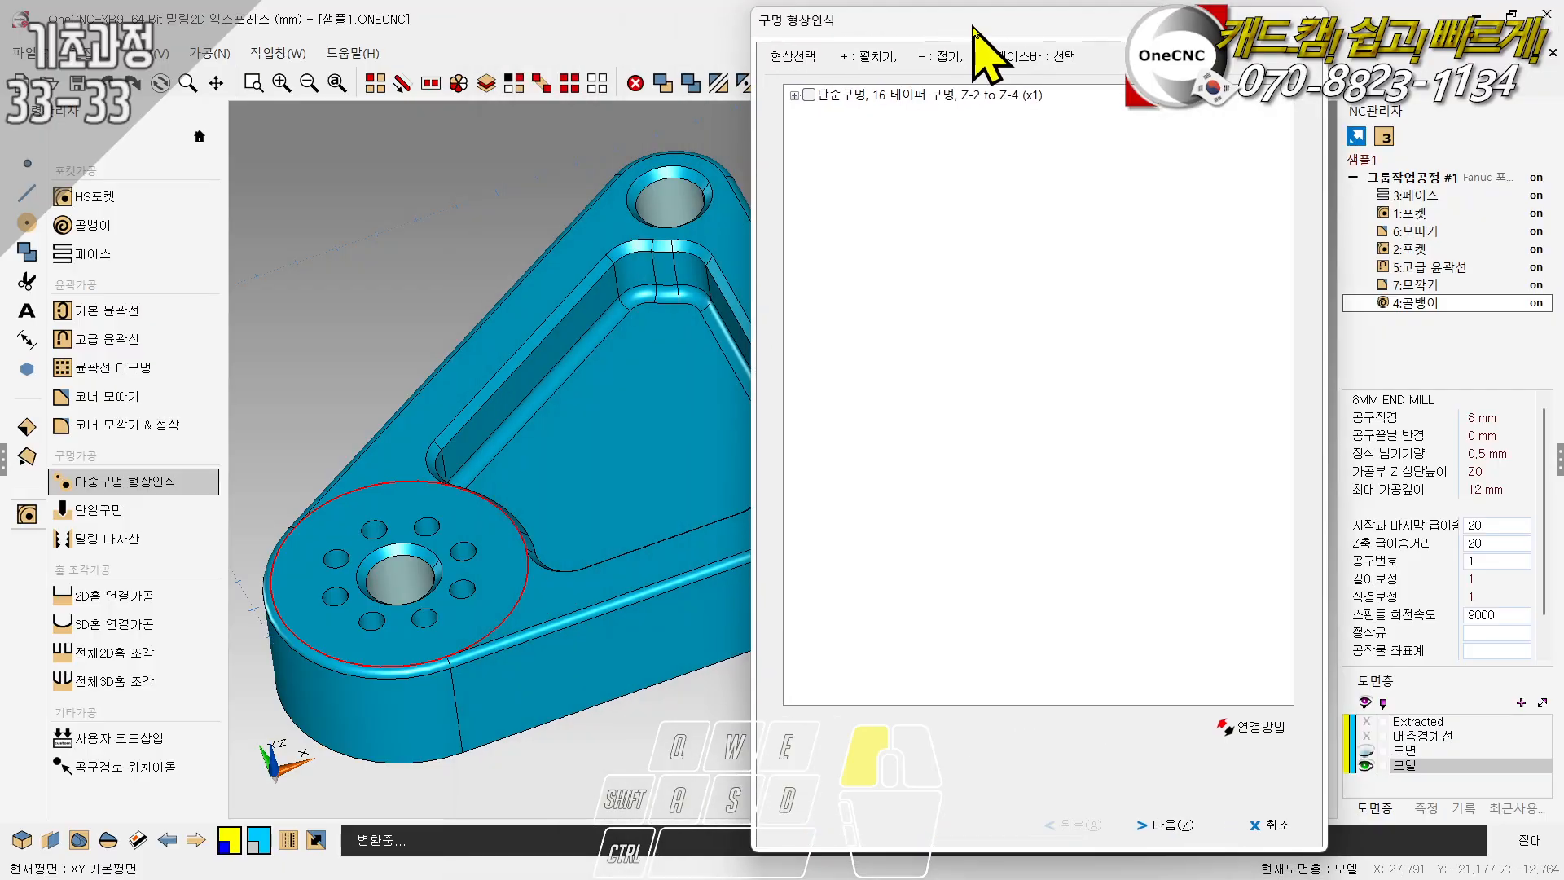
left_click_drag(974, 26, 1053, 23)
left_click(875, 91)
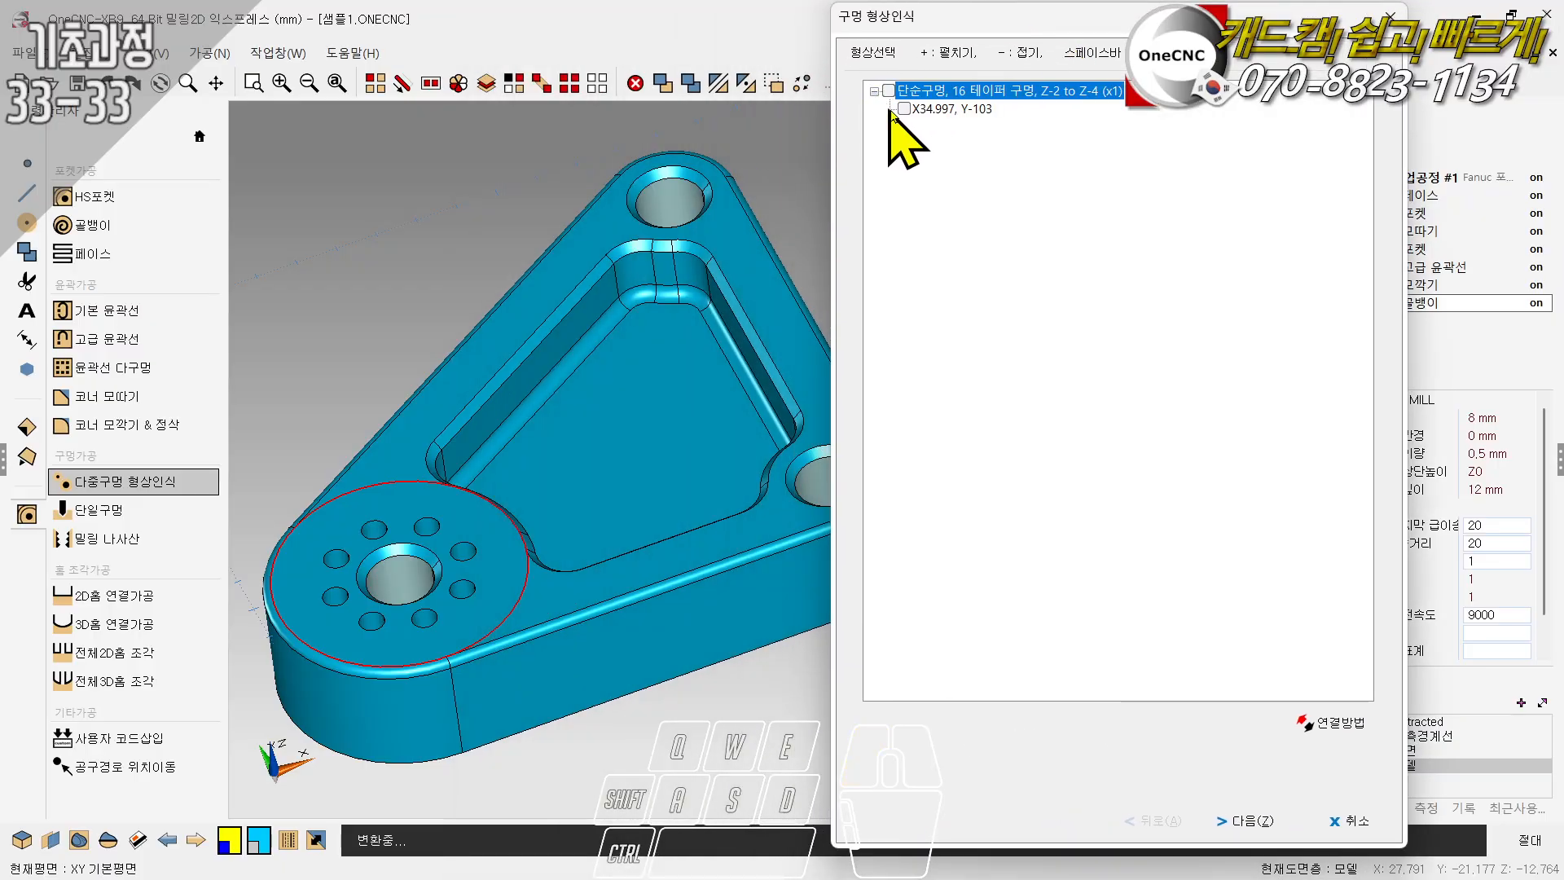
left_click(904, 110)
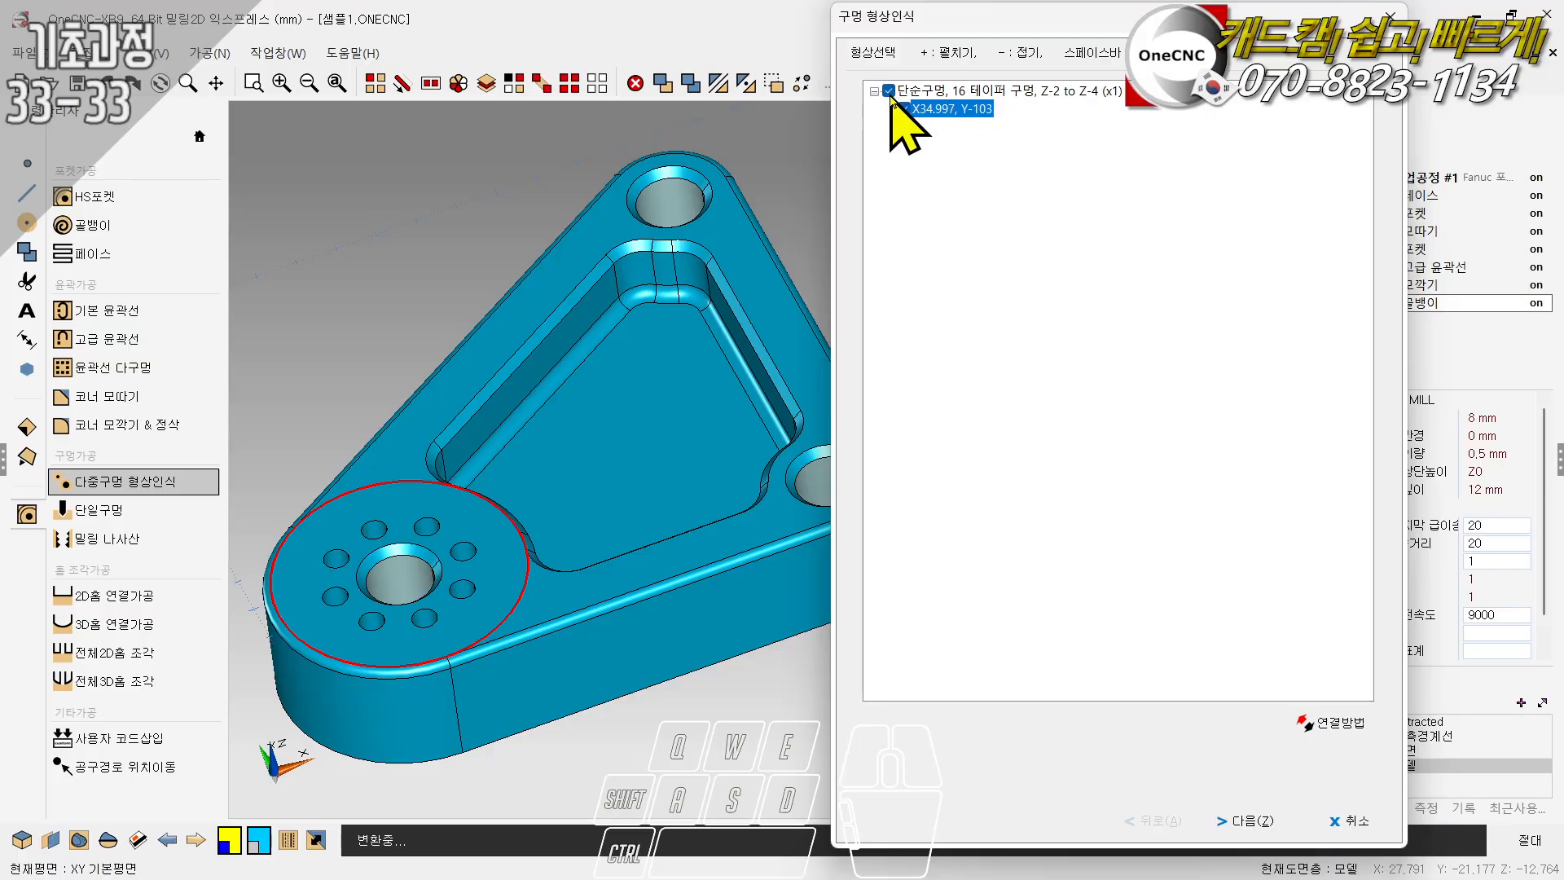
left_click(889, 93)
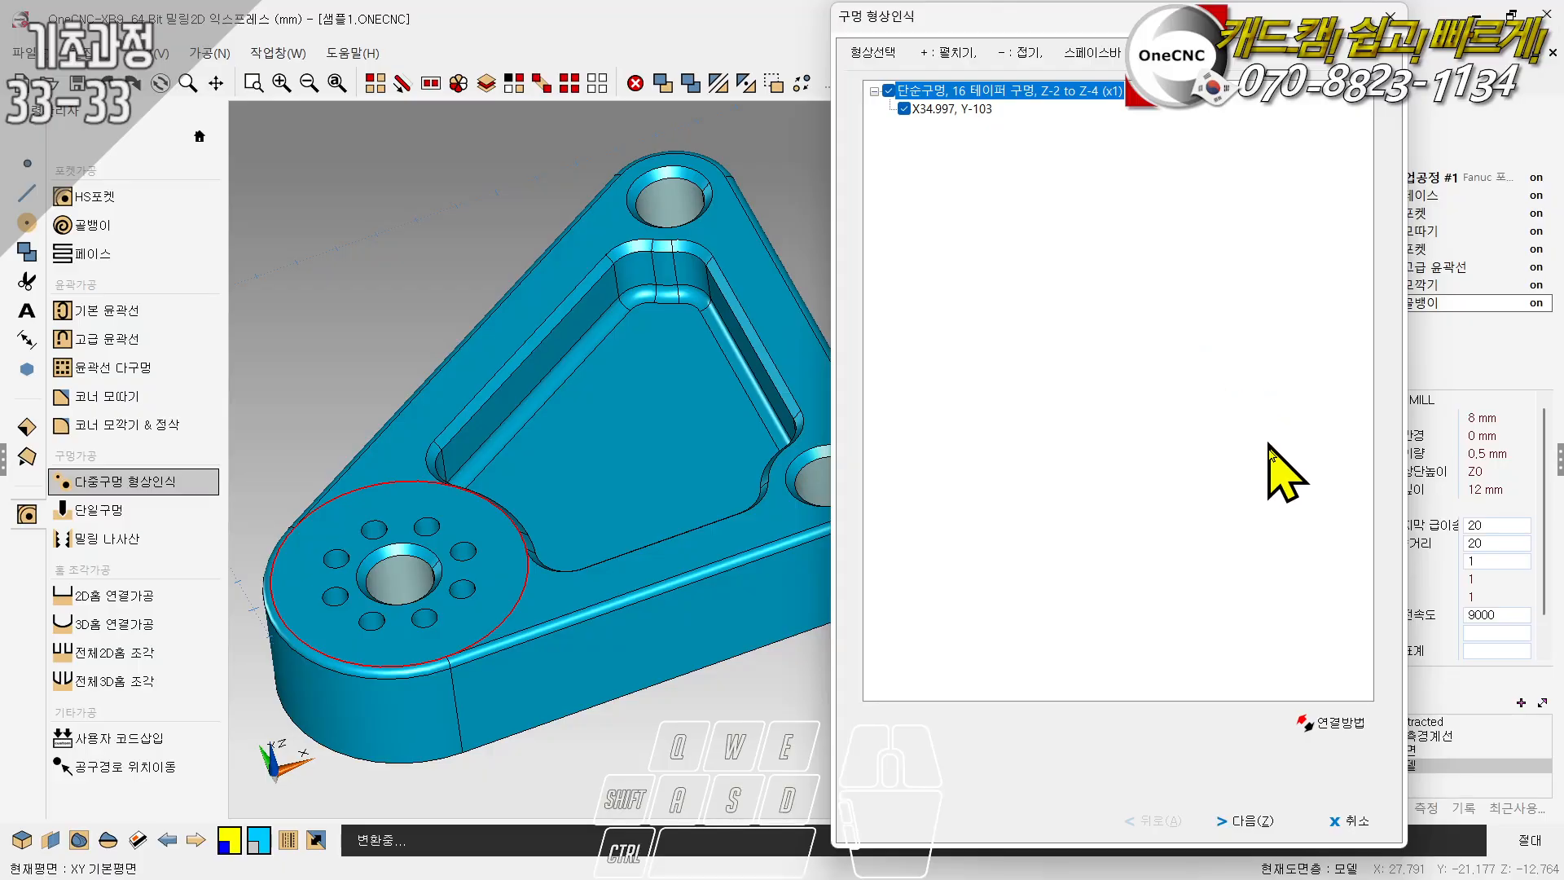
left_click(1352, 821)
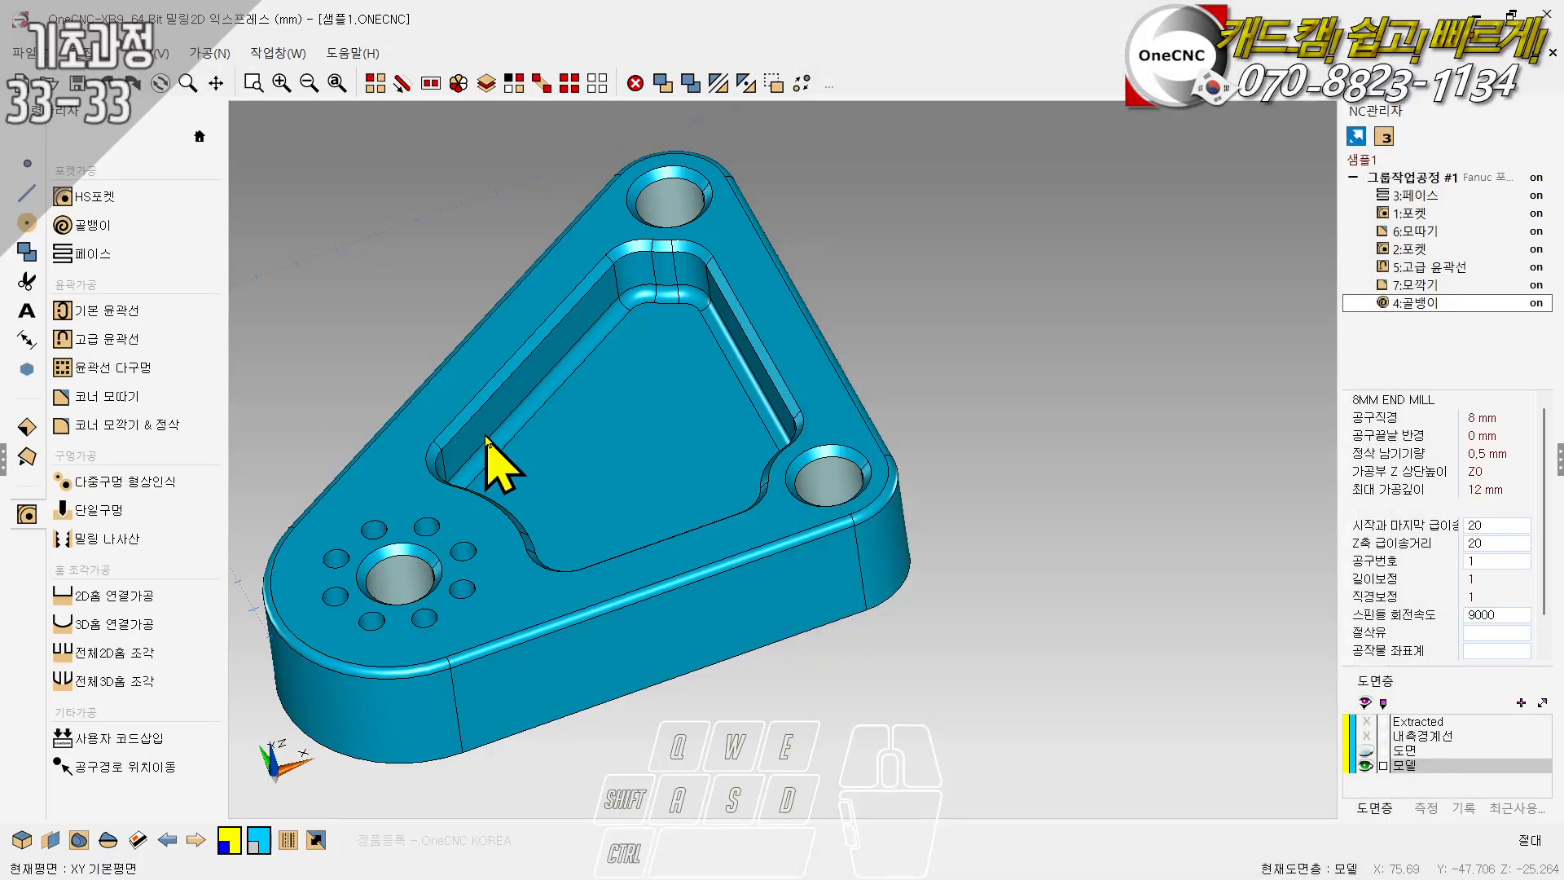
- Hide the 모델 layer and show the wireframe curves on the 도면 layer
scroll(597, 427, "down", 2)
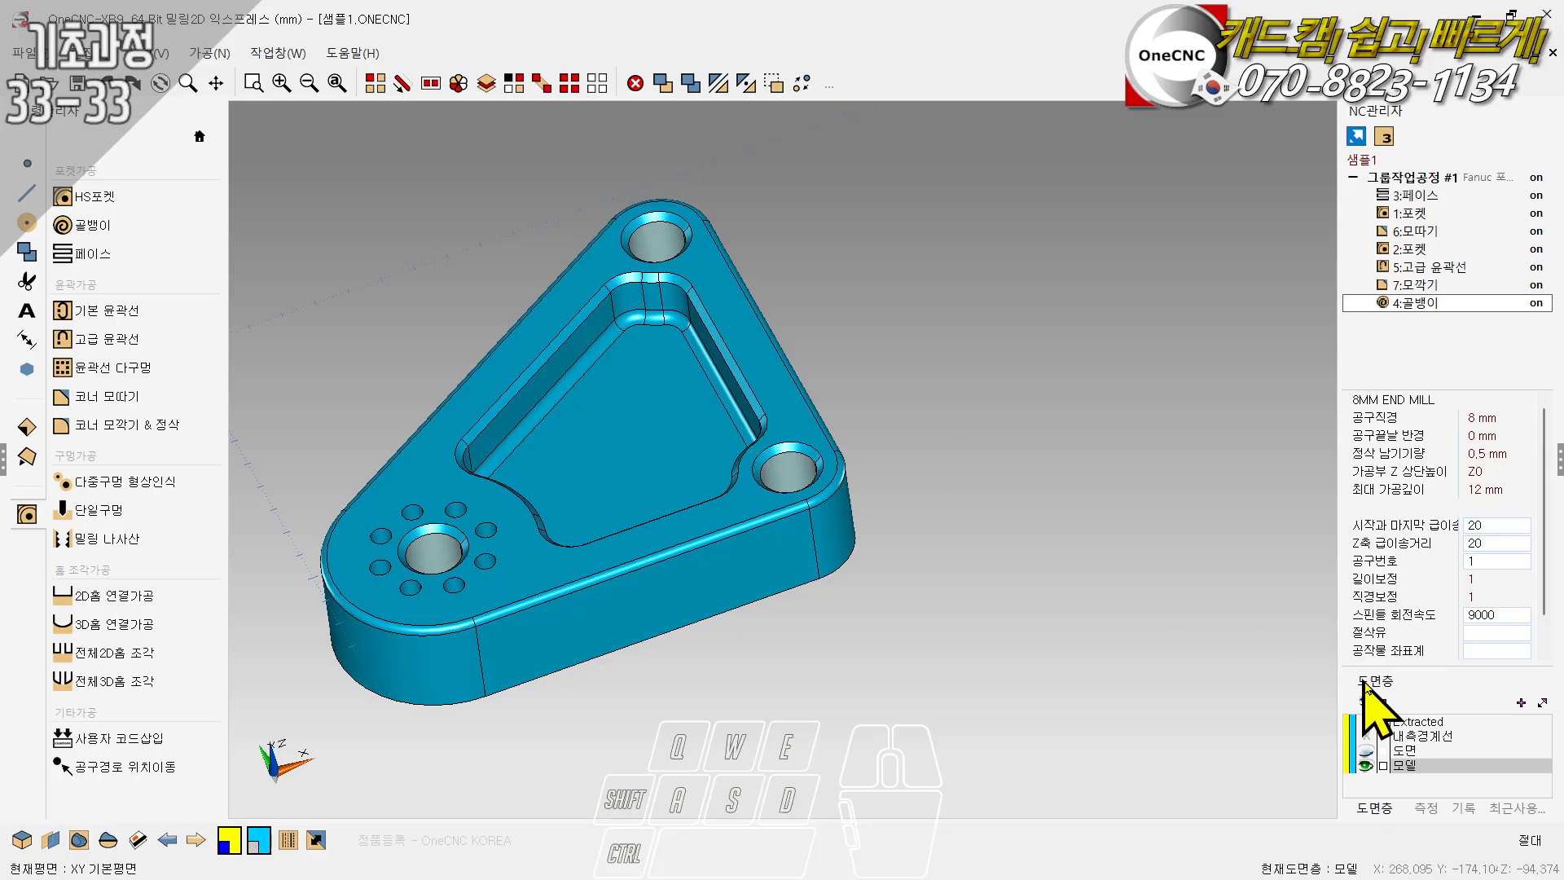
left_click(1365, 765)
left_click(1365, 750)
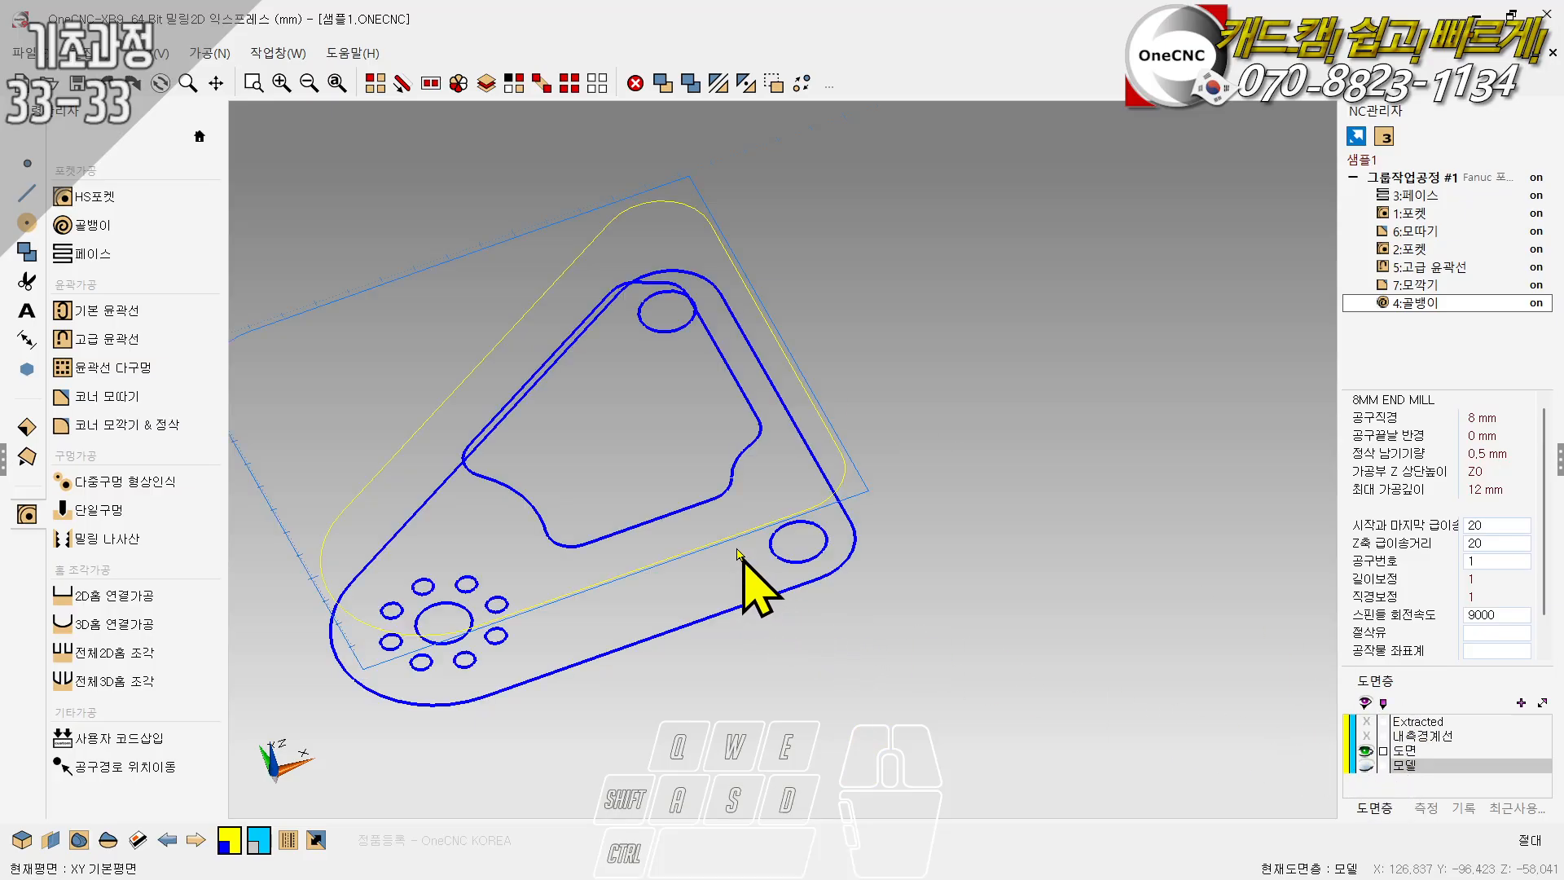
mouse_move(737, 550)
left_mouse_down("ctrl")
mouse_move(673, 531)
mouse_move(646, 394)
mouse_move(668, 536)
left_mouse_up("ctrl")
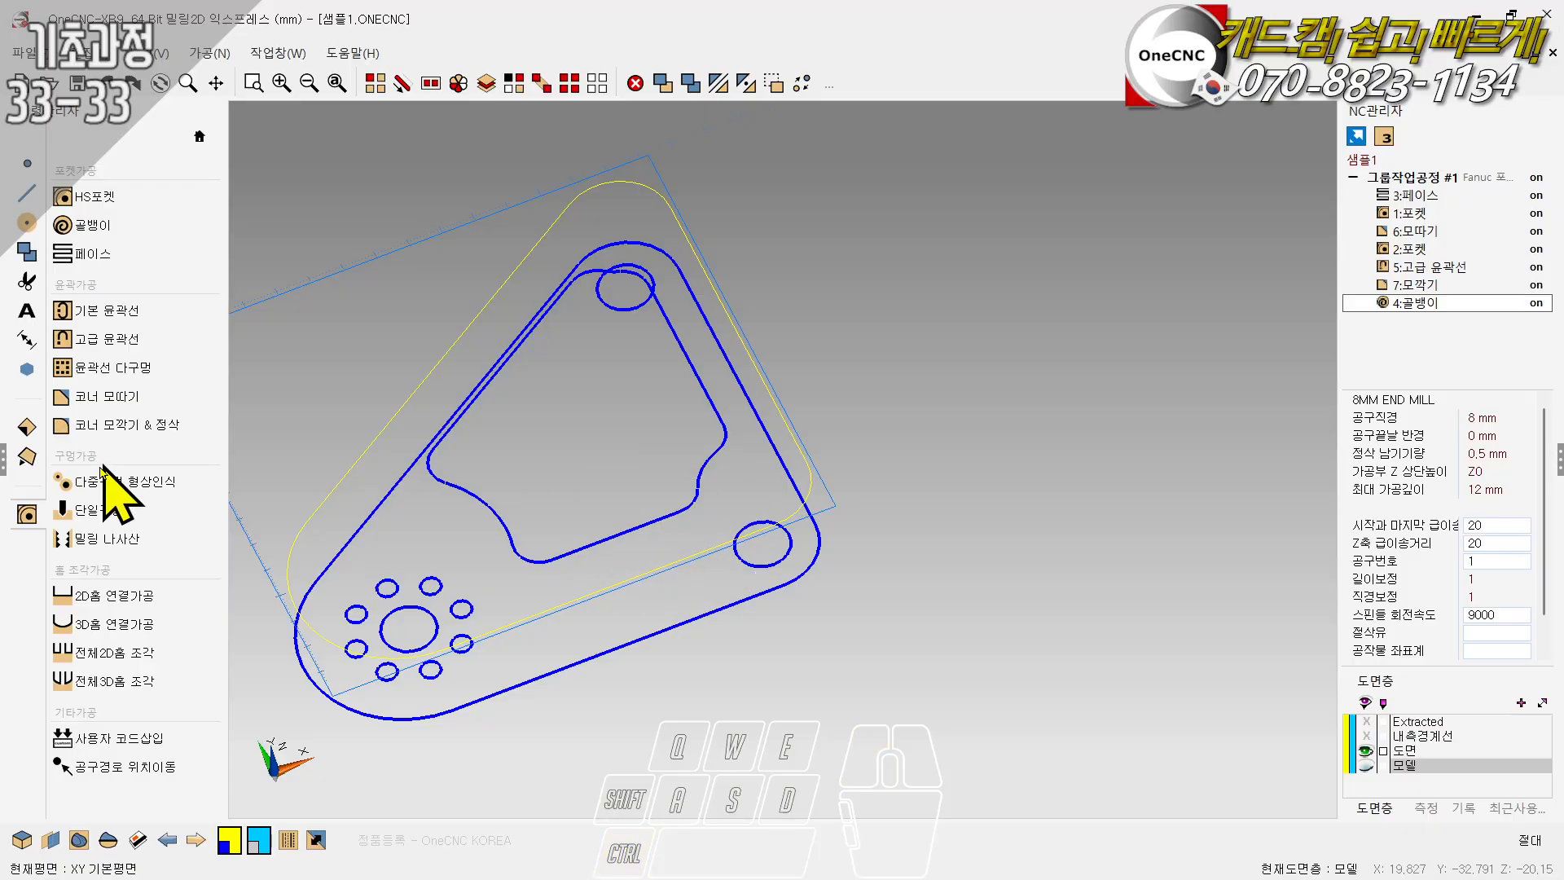
left_click(18, 461)
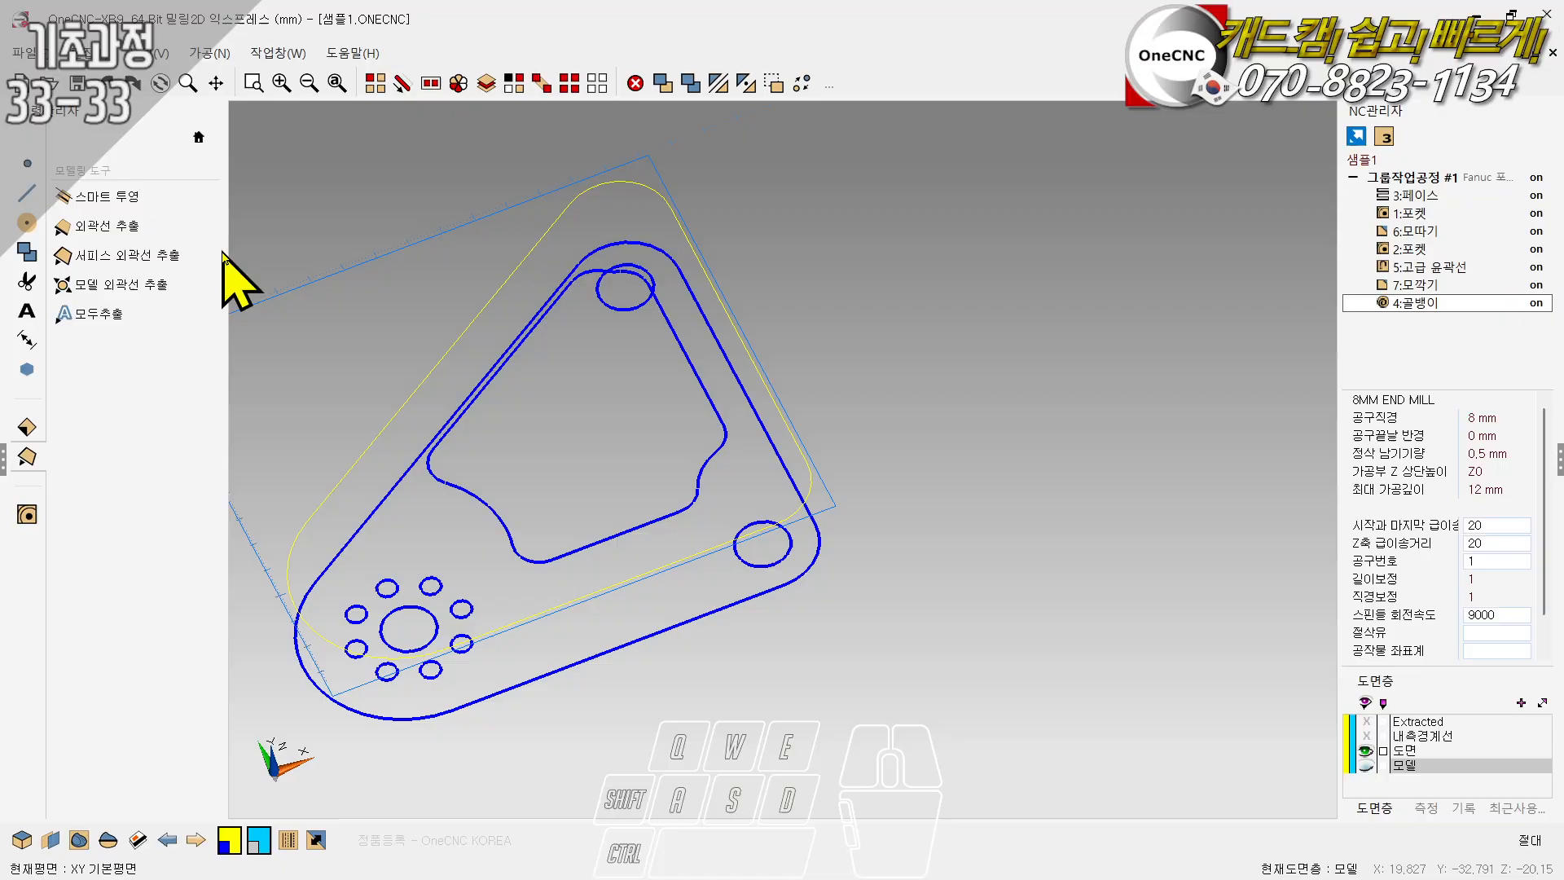
mouse_move(407, 629)
middle_mouse_down()
mouse_move(567, 463)
mouse_move(559, 415)
mouse_move(583, 444)
mouse_move(594, 570)
mouse_move(576, 578)
mouse_move(559, 447)
mouse_move(573, 528)
middle_mouse_up()
- Run multiple-hole recognition on the wireframe and select the 64mm and 6mm bolt hole groups
left_click(27, 514)
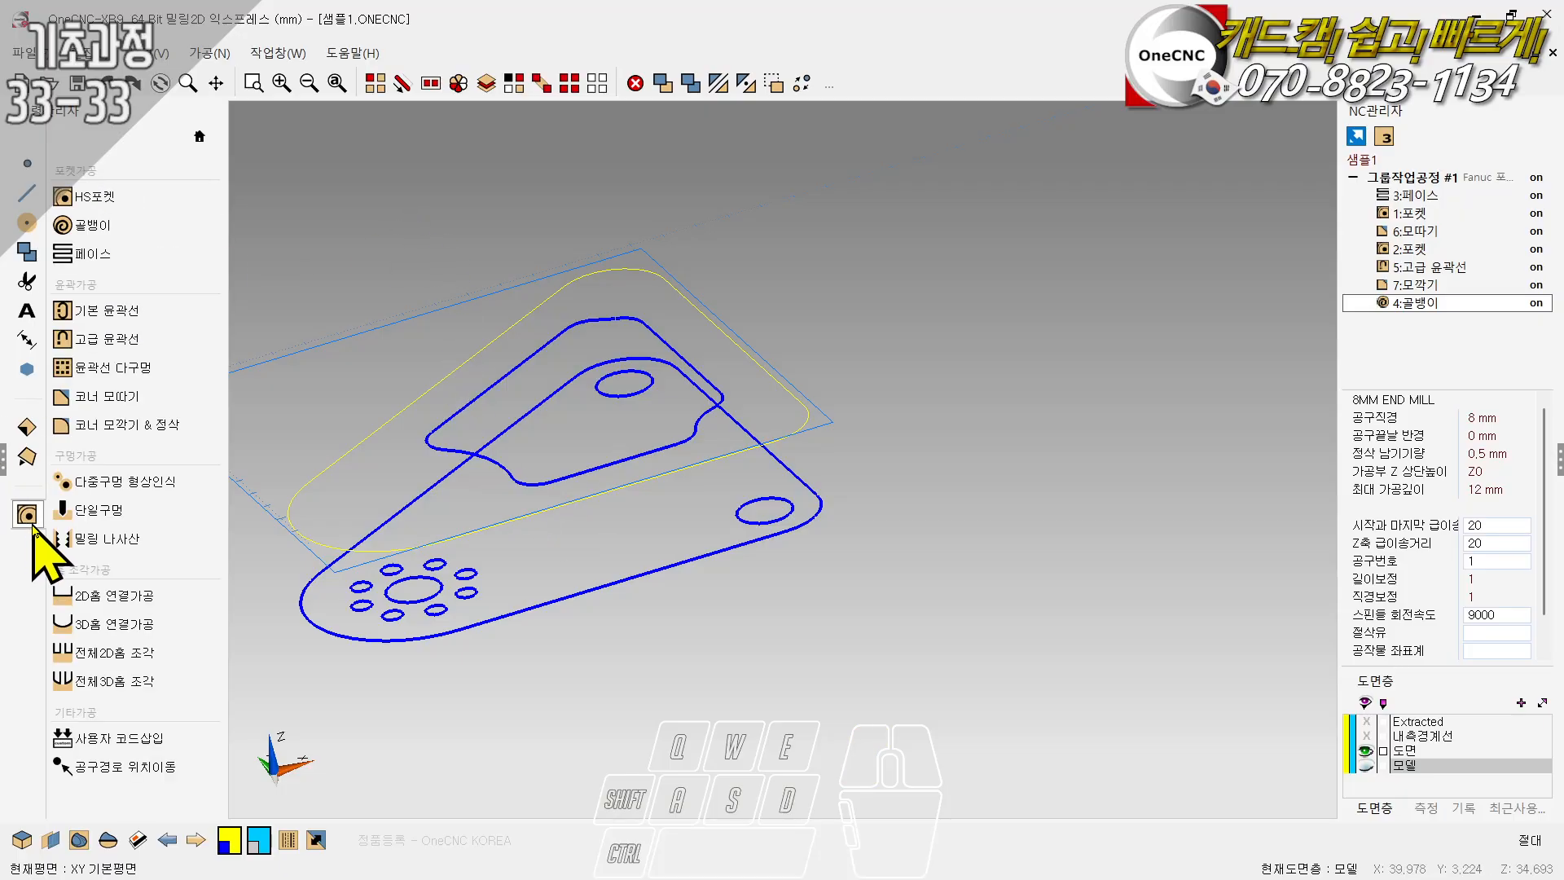
left_click(127, 486)
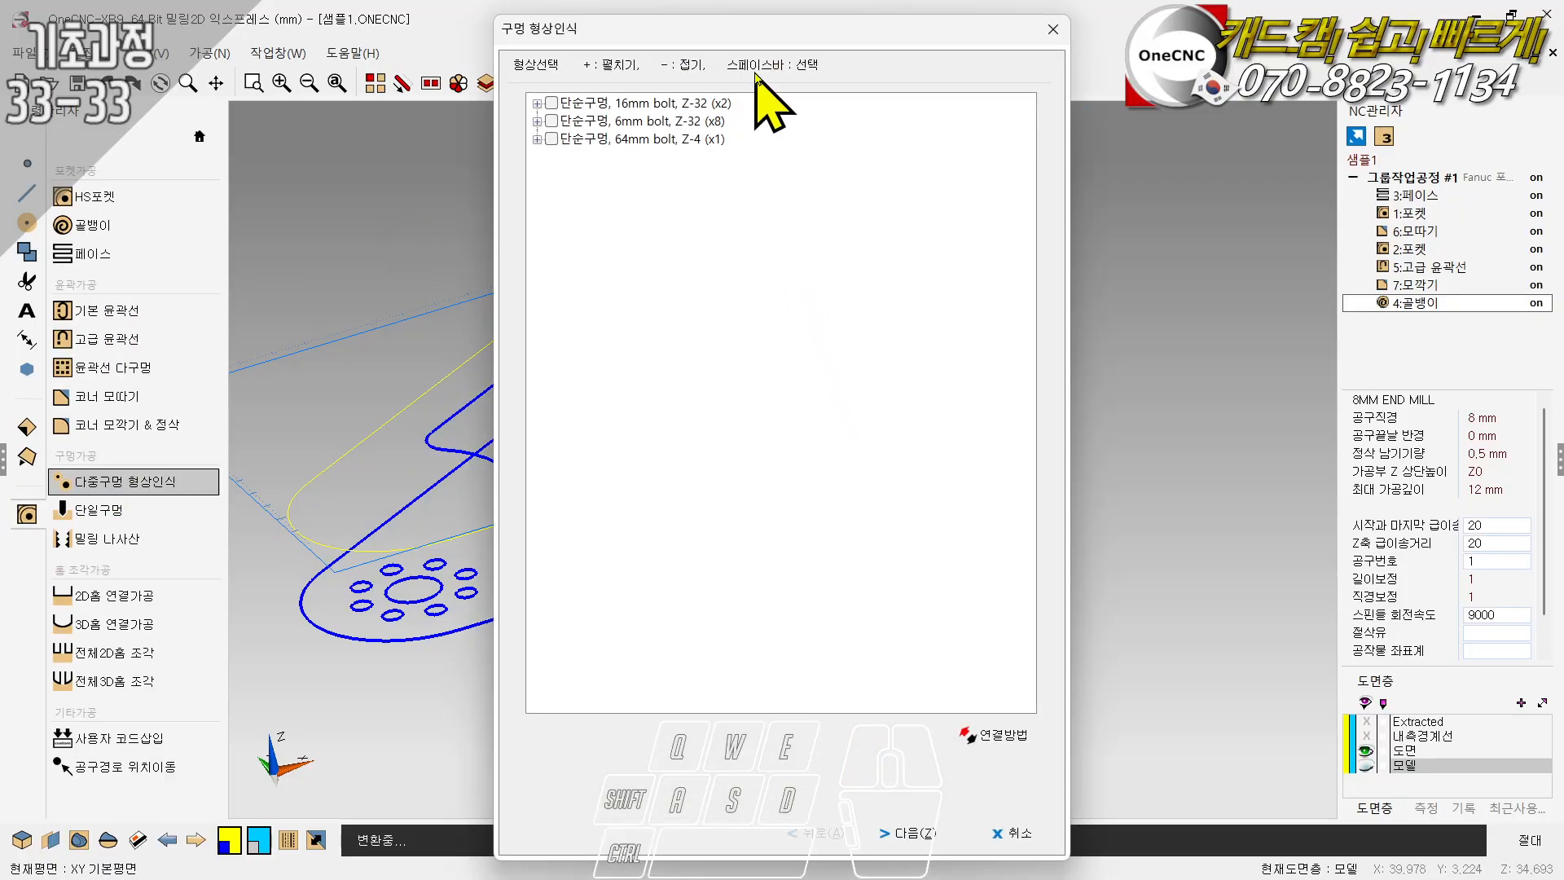
left_click_drag(750, 25, 1084, 24)
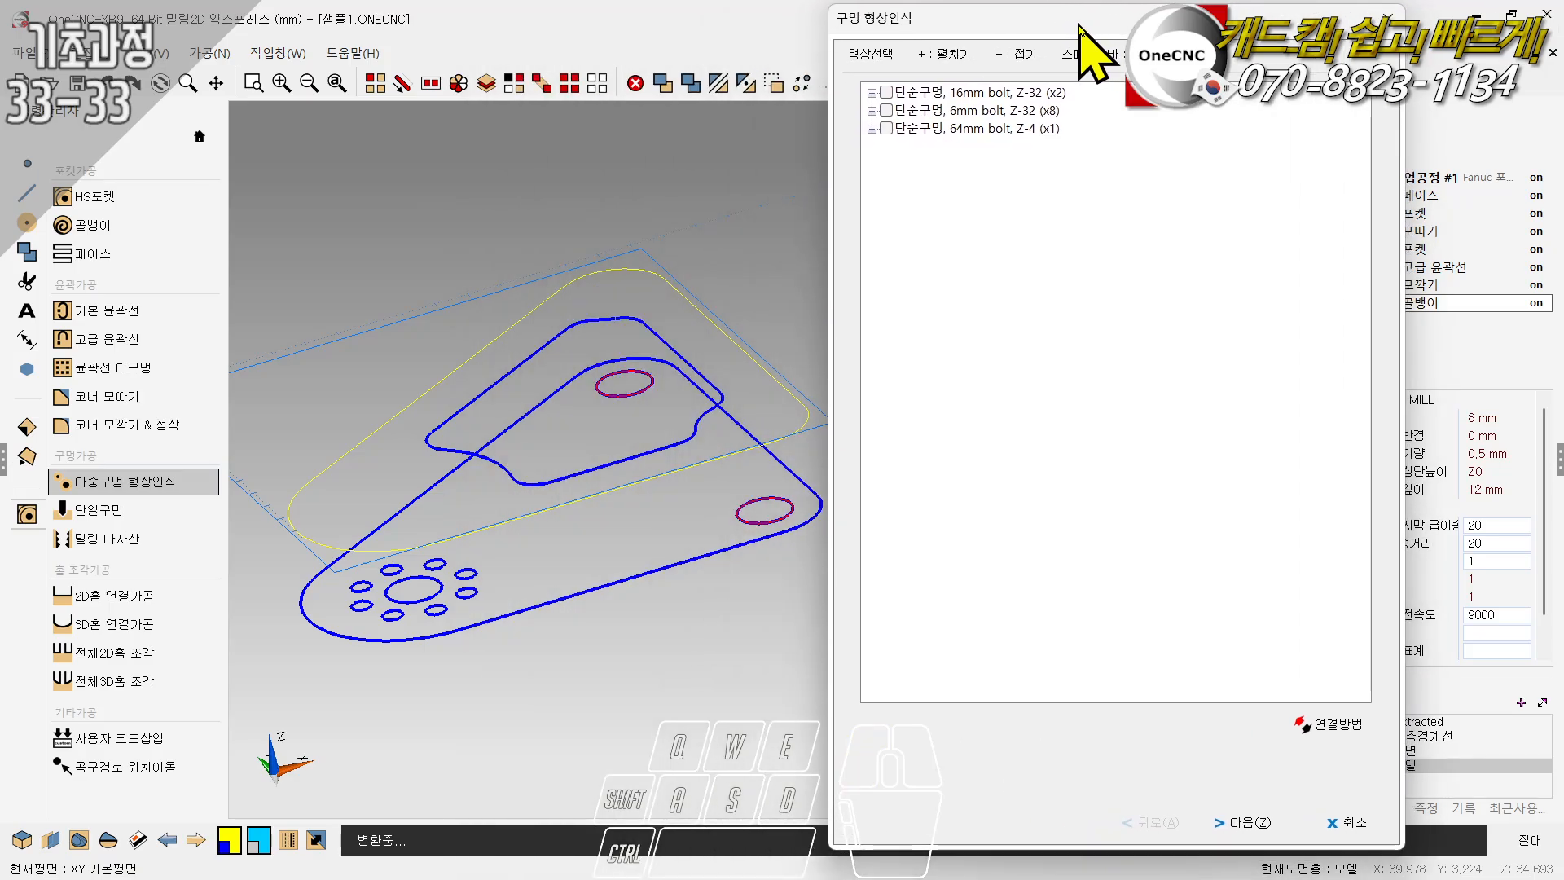
left_click(886, 93)
left_click(887, 92)
left_click(886, 129)
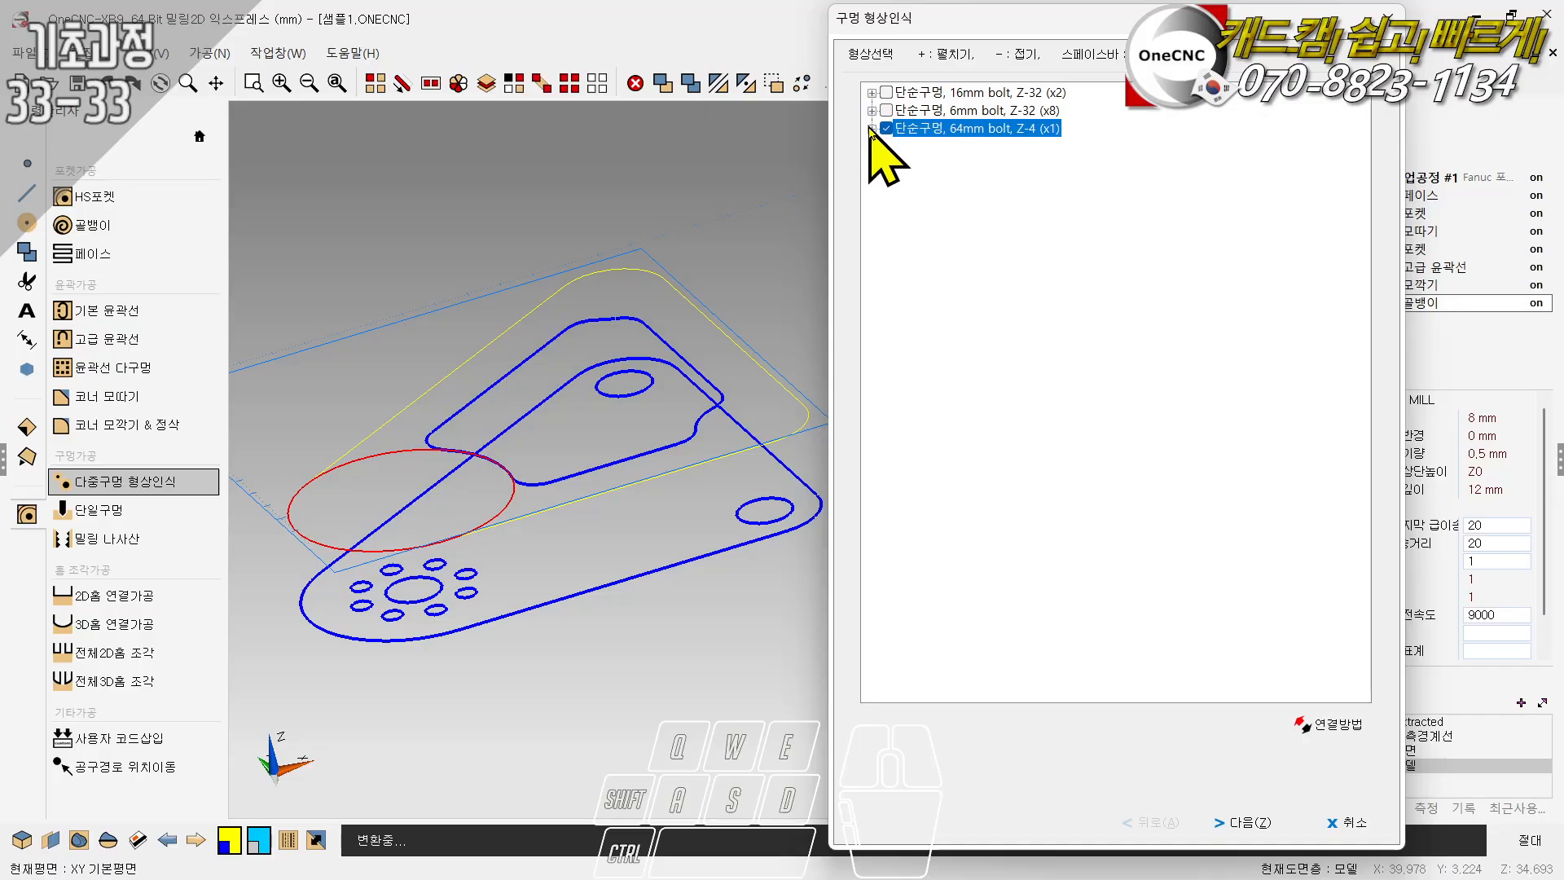
left_click(870, 111)
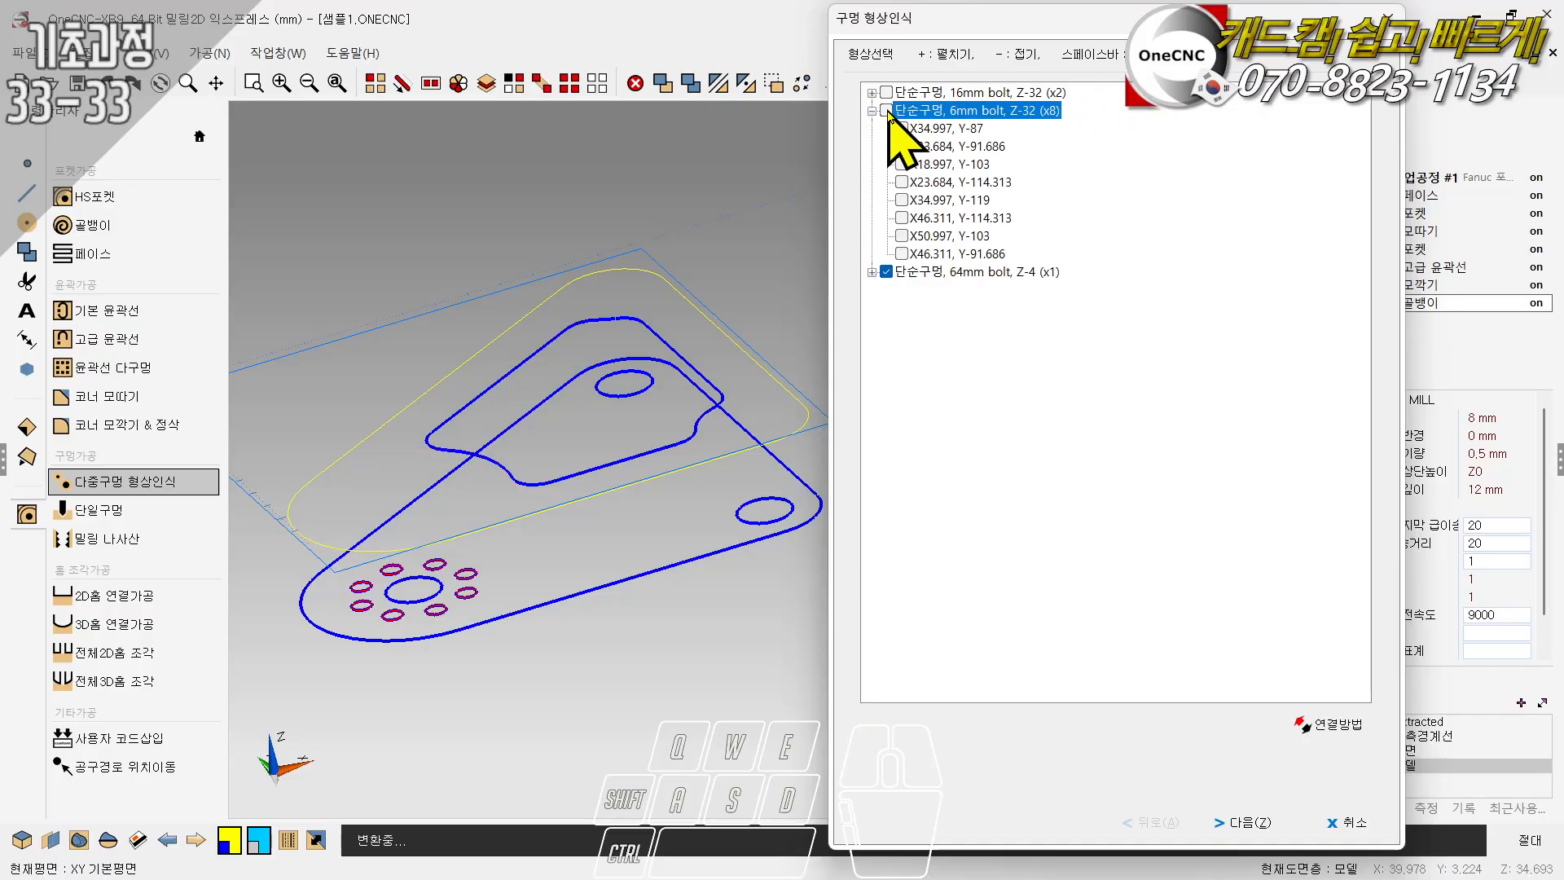
left_click(886, 110)
- Go through the individual 6mm holes to examine their positions and machining order
key("Down")
key("Down")
key("Down")
key("Down")
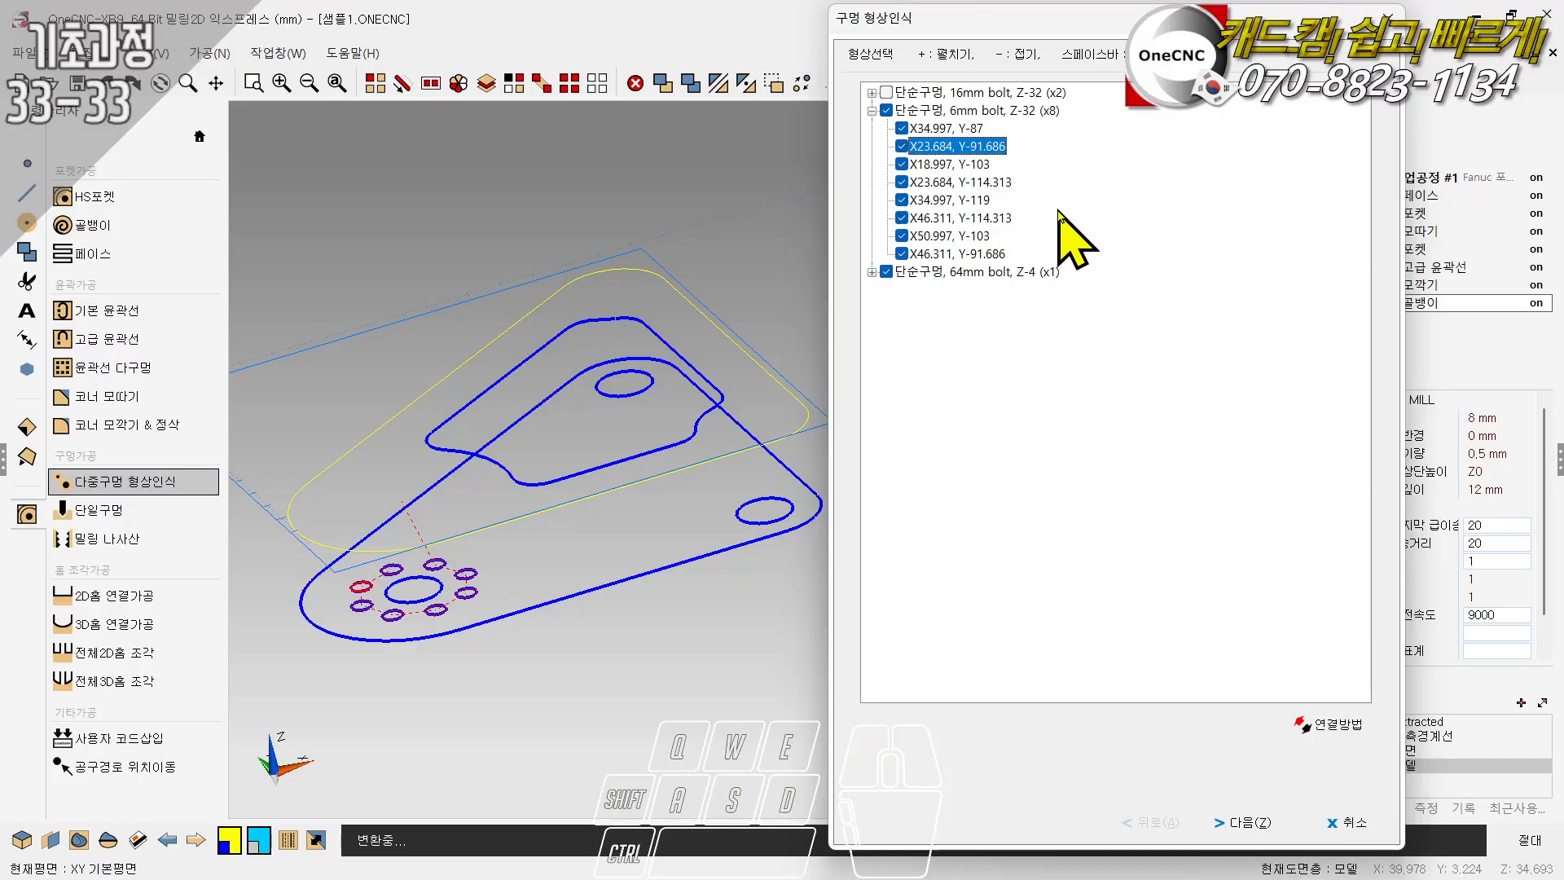
key("Up")
key("Up")
key("Up")
key("Up")
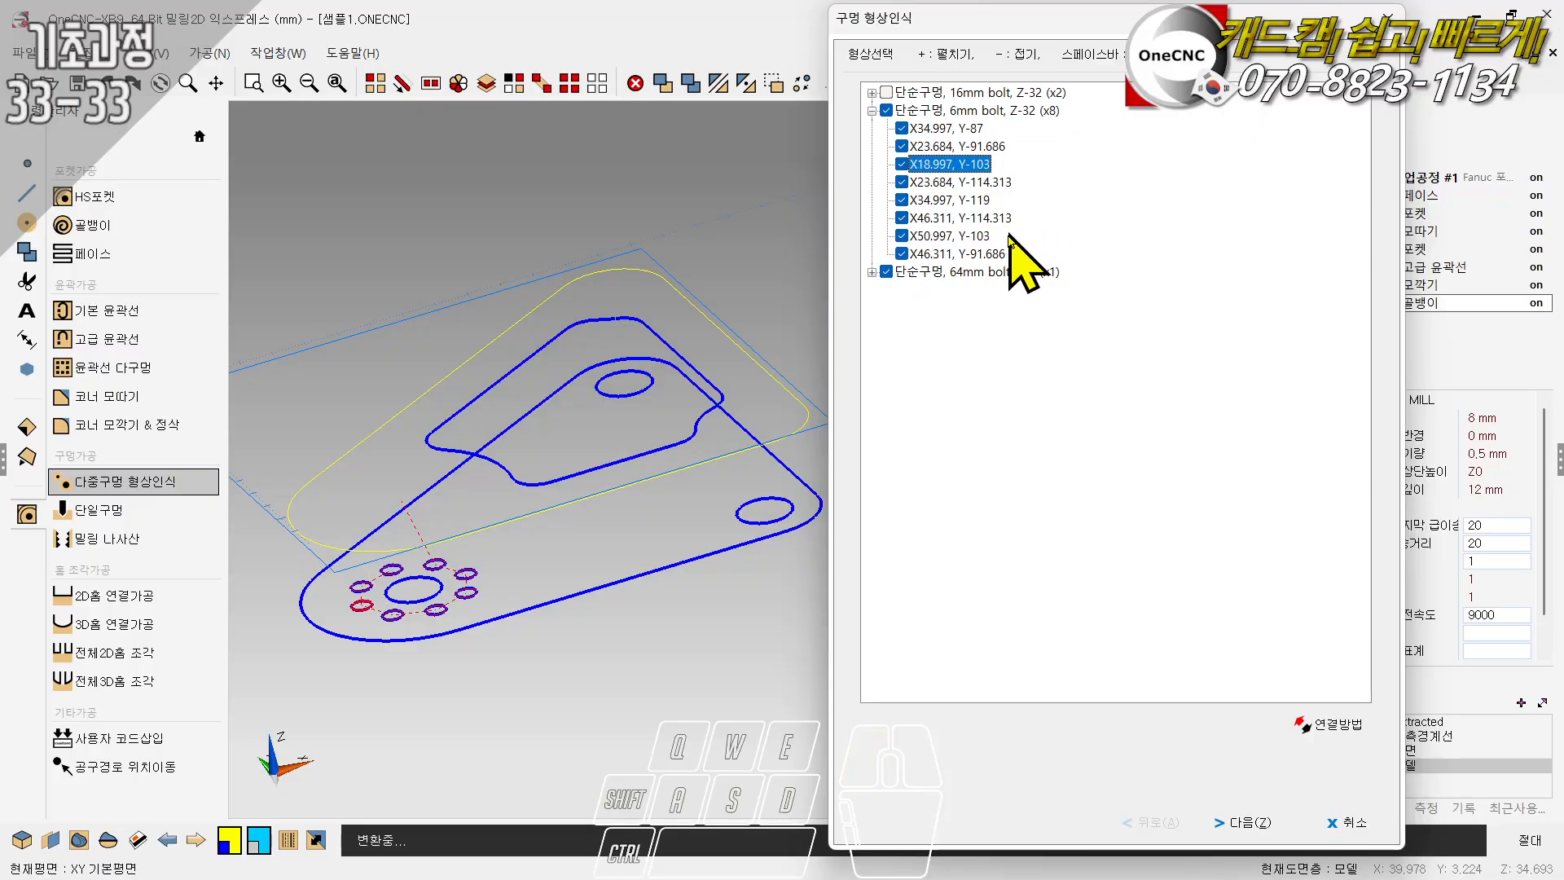
key("Down")
key("Down")
key("Down")
key("Down")
key("Down")
key("Down")
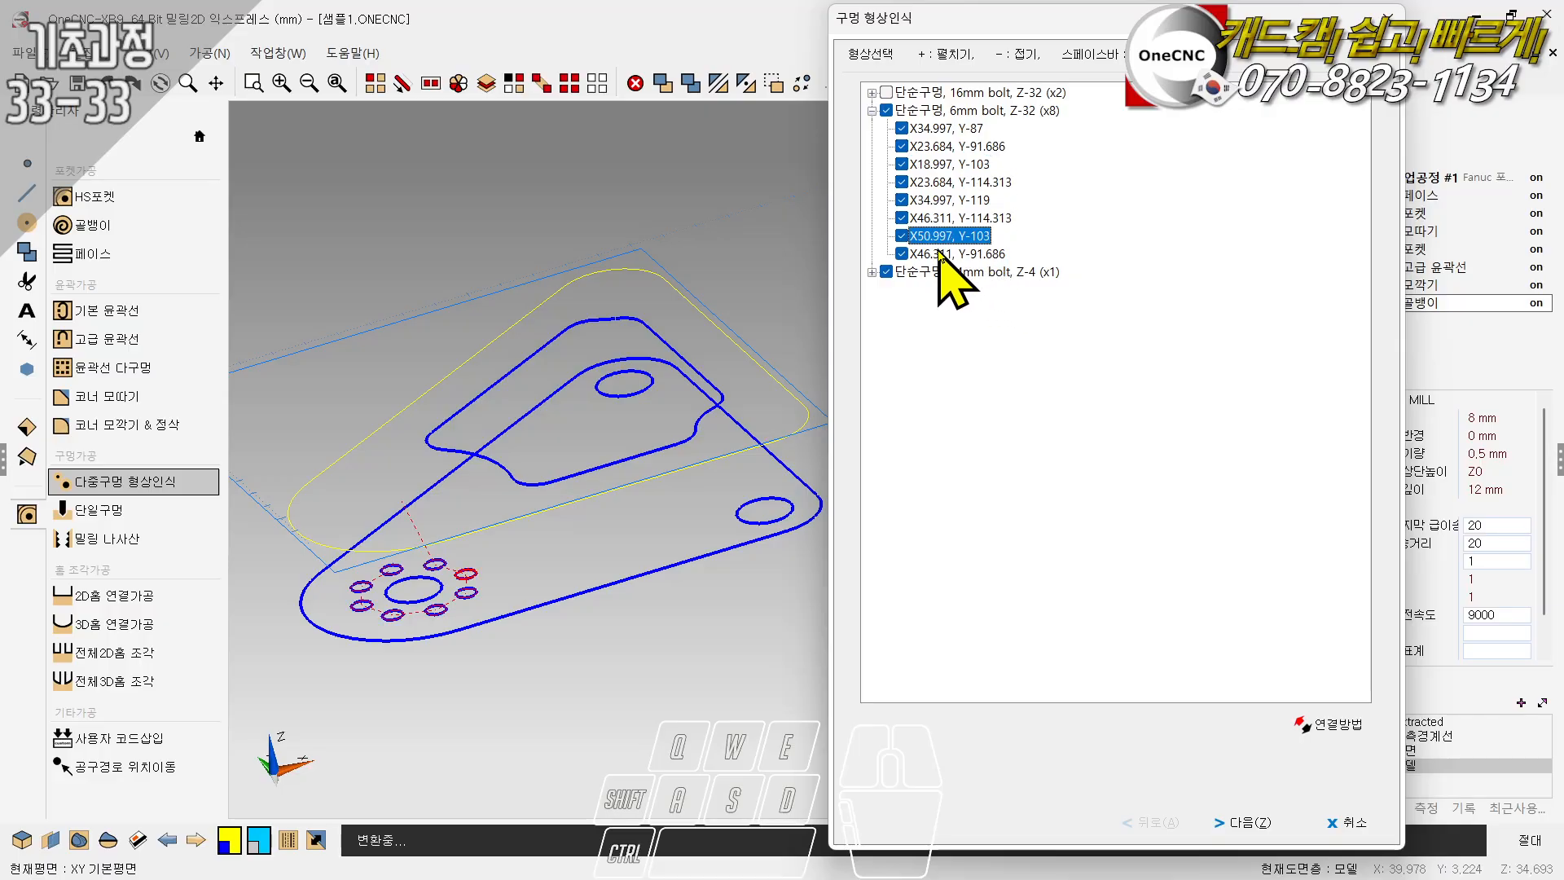
- Try rearranging the machining order of the 6mm holes manually
left_click_drag(937, 238, 939, 204)
left_click_drag(937, 234, 931, 183)
left_click_drag(929, 130, 935, 181)
left_click_drag(934, 129, 935, 186)
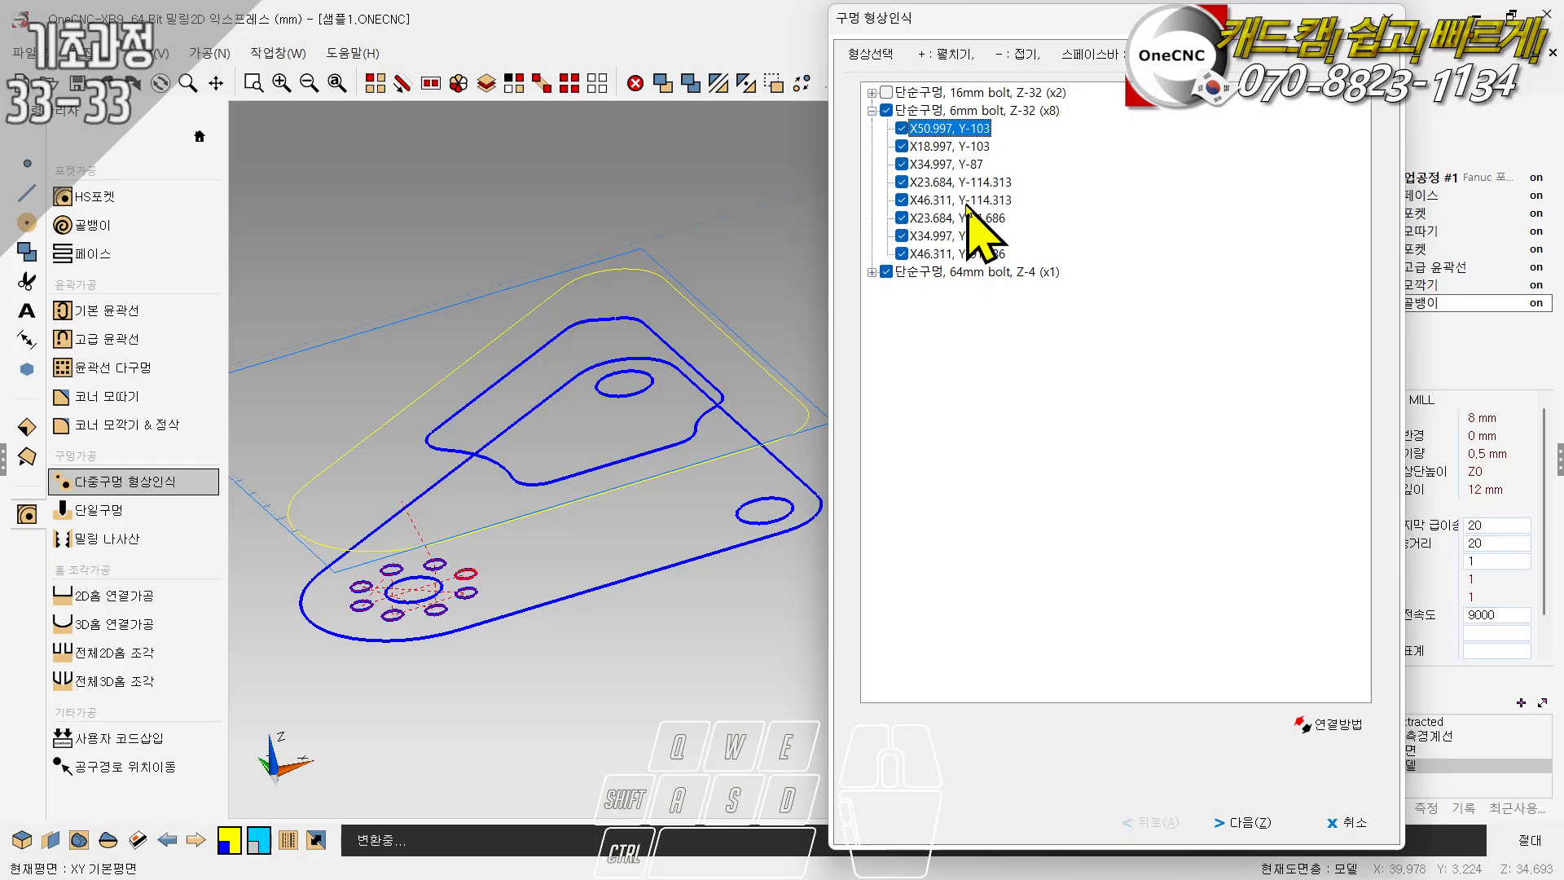
- Expand the 64mm group, try connecting the holes by direction, and set the connection method to shortest path
left_click(886, 272)
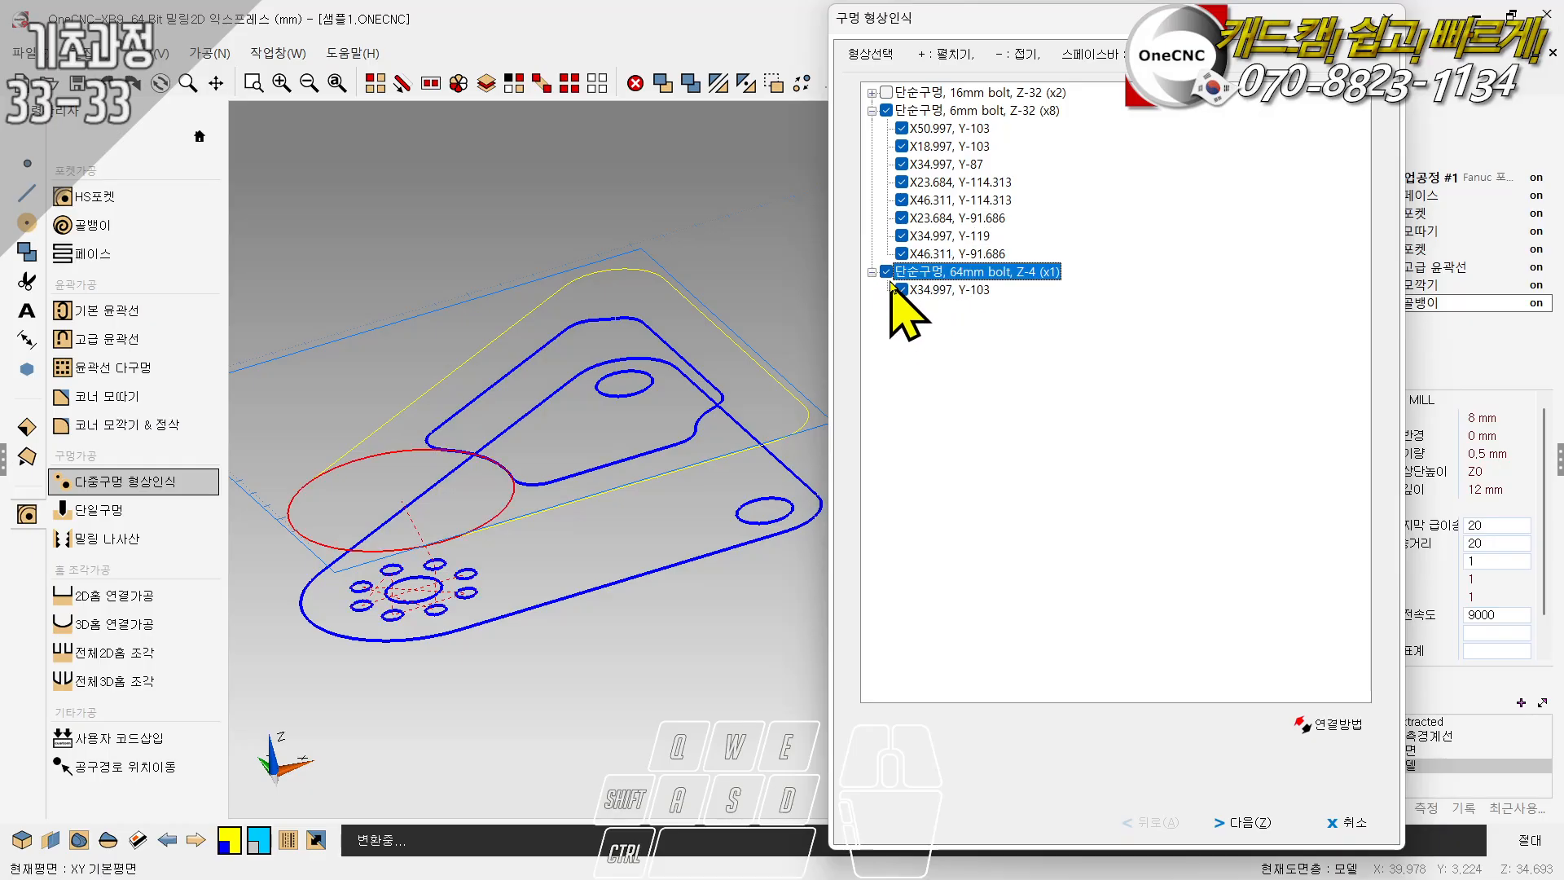
left_click(1326, 723)
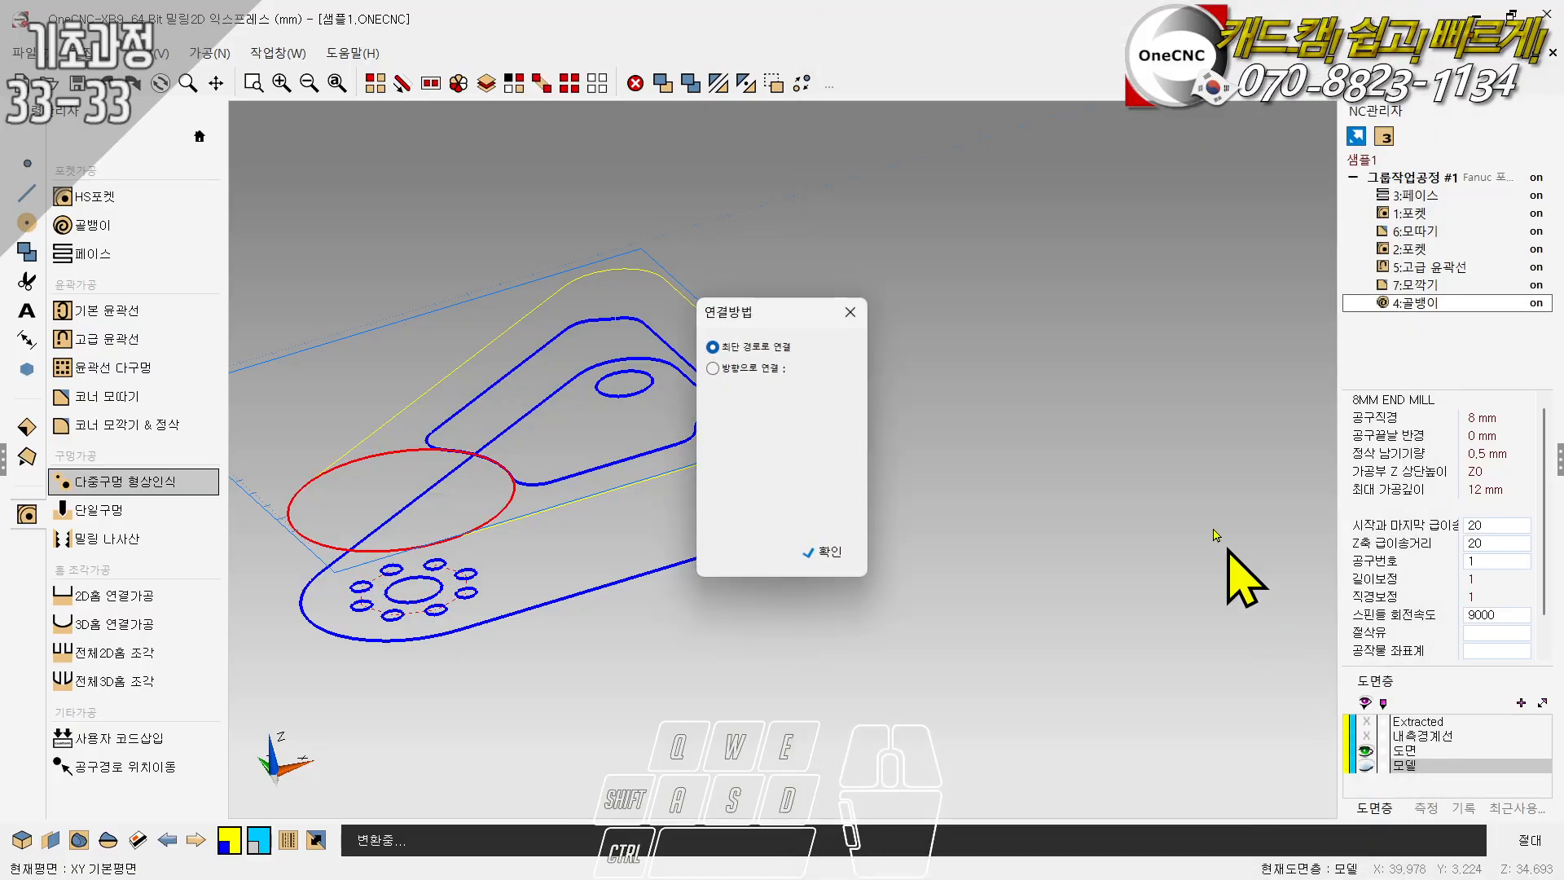
left_click(778, 369)
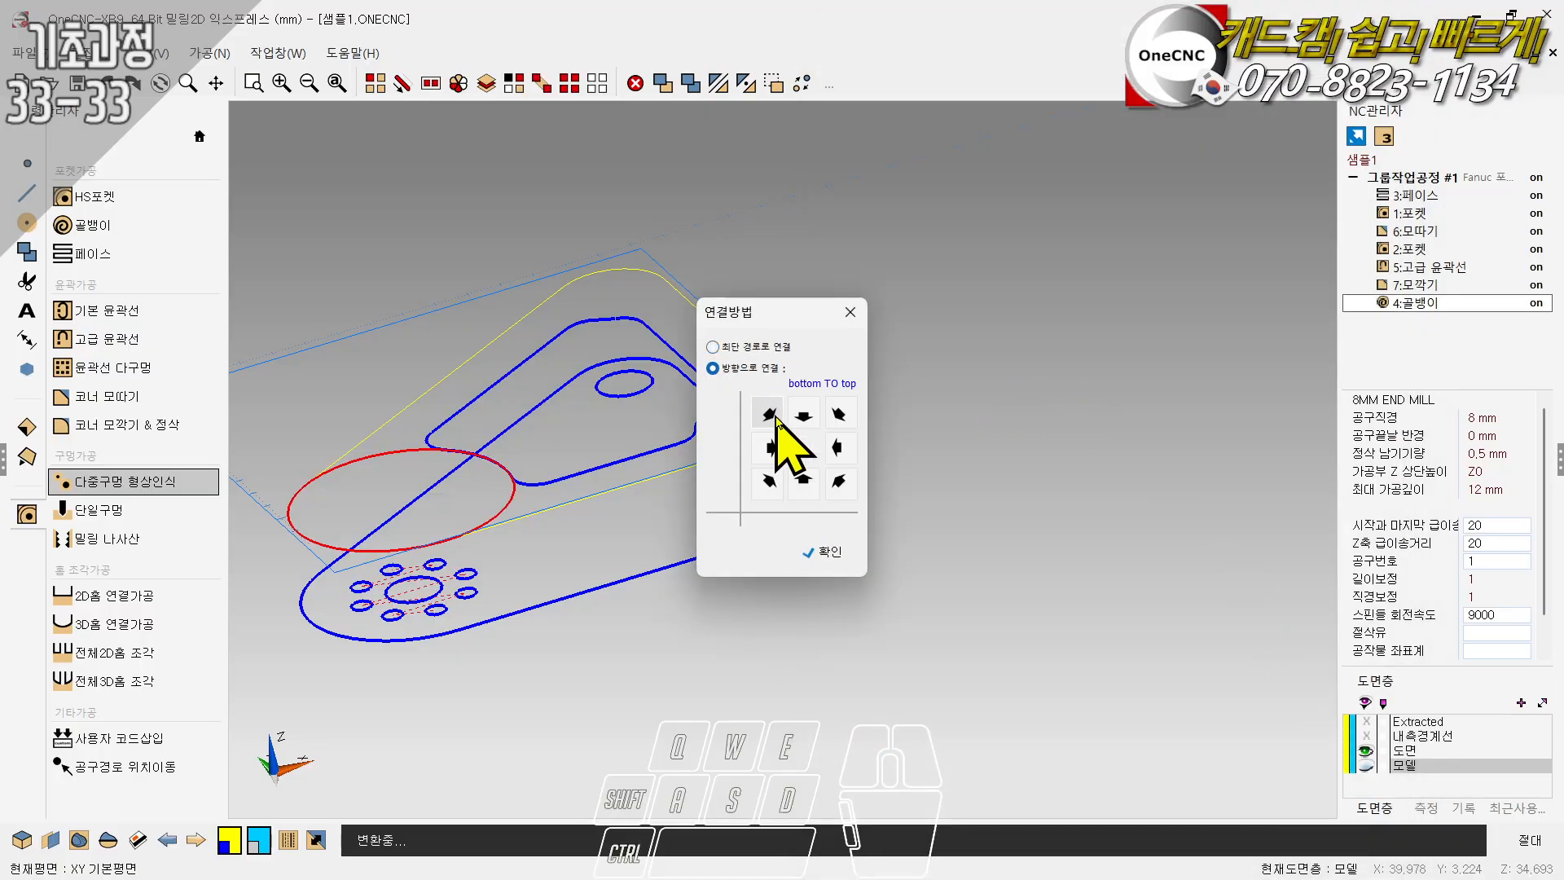
left_click(769, 447)
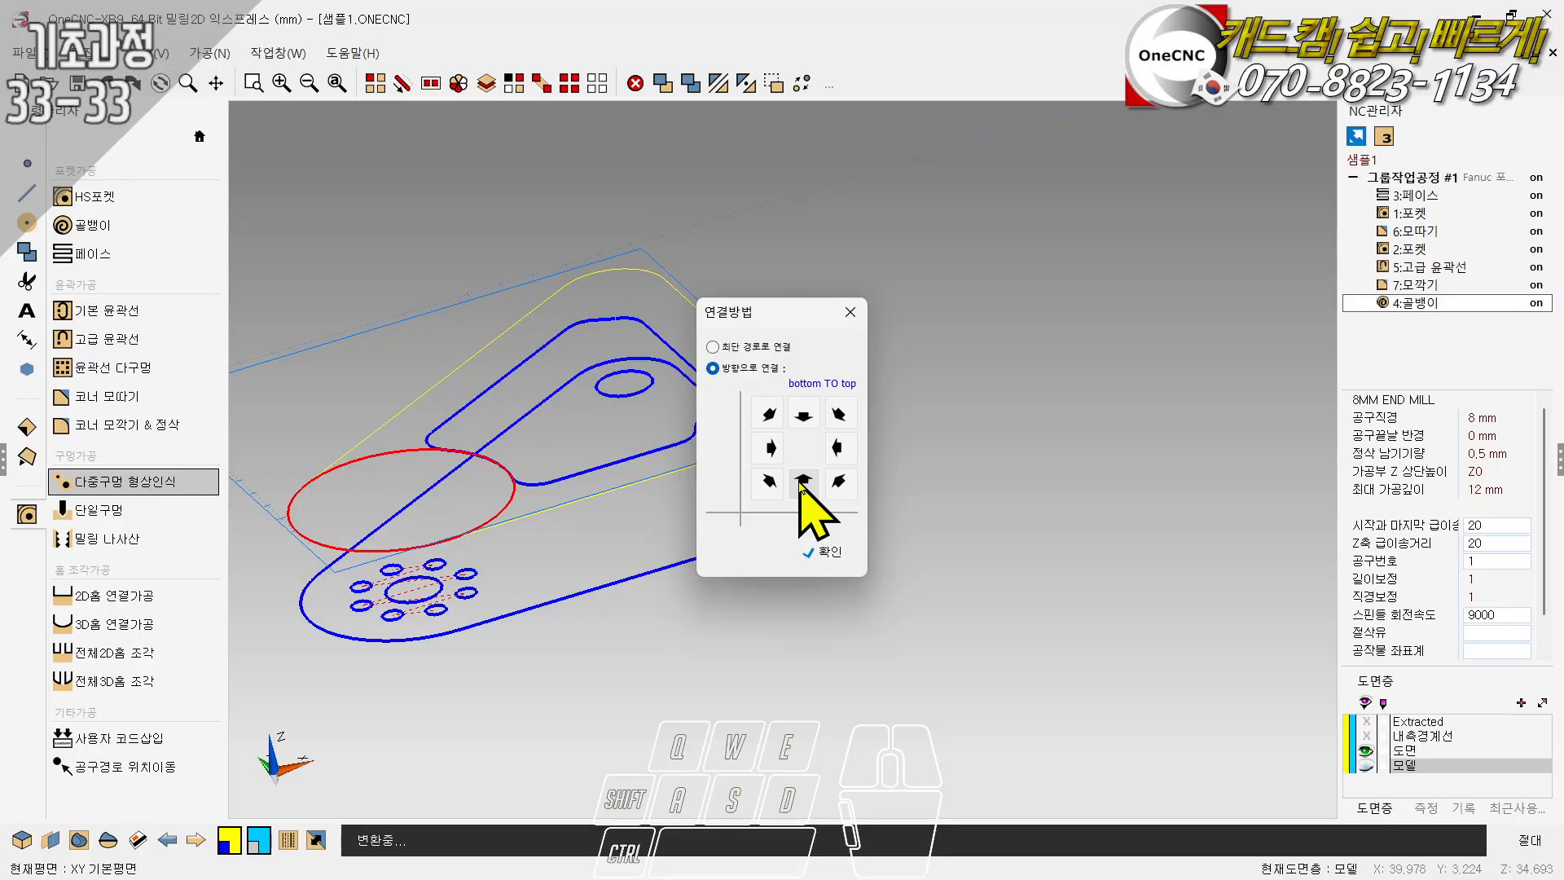
left_click(836, 447)
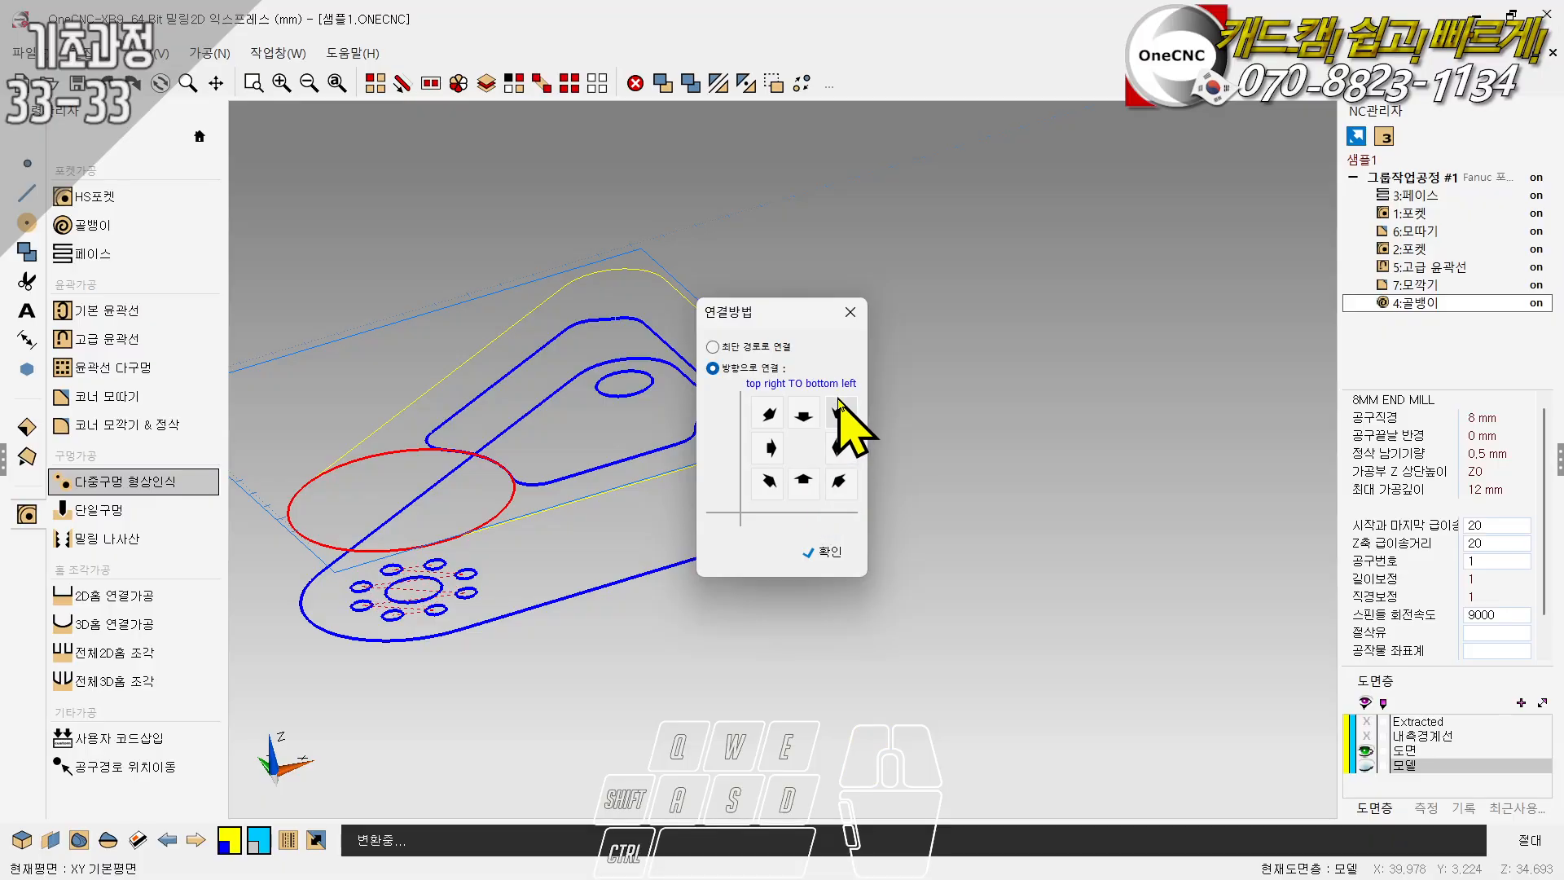
left_click(755, 346)
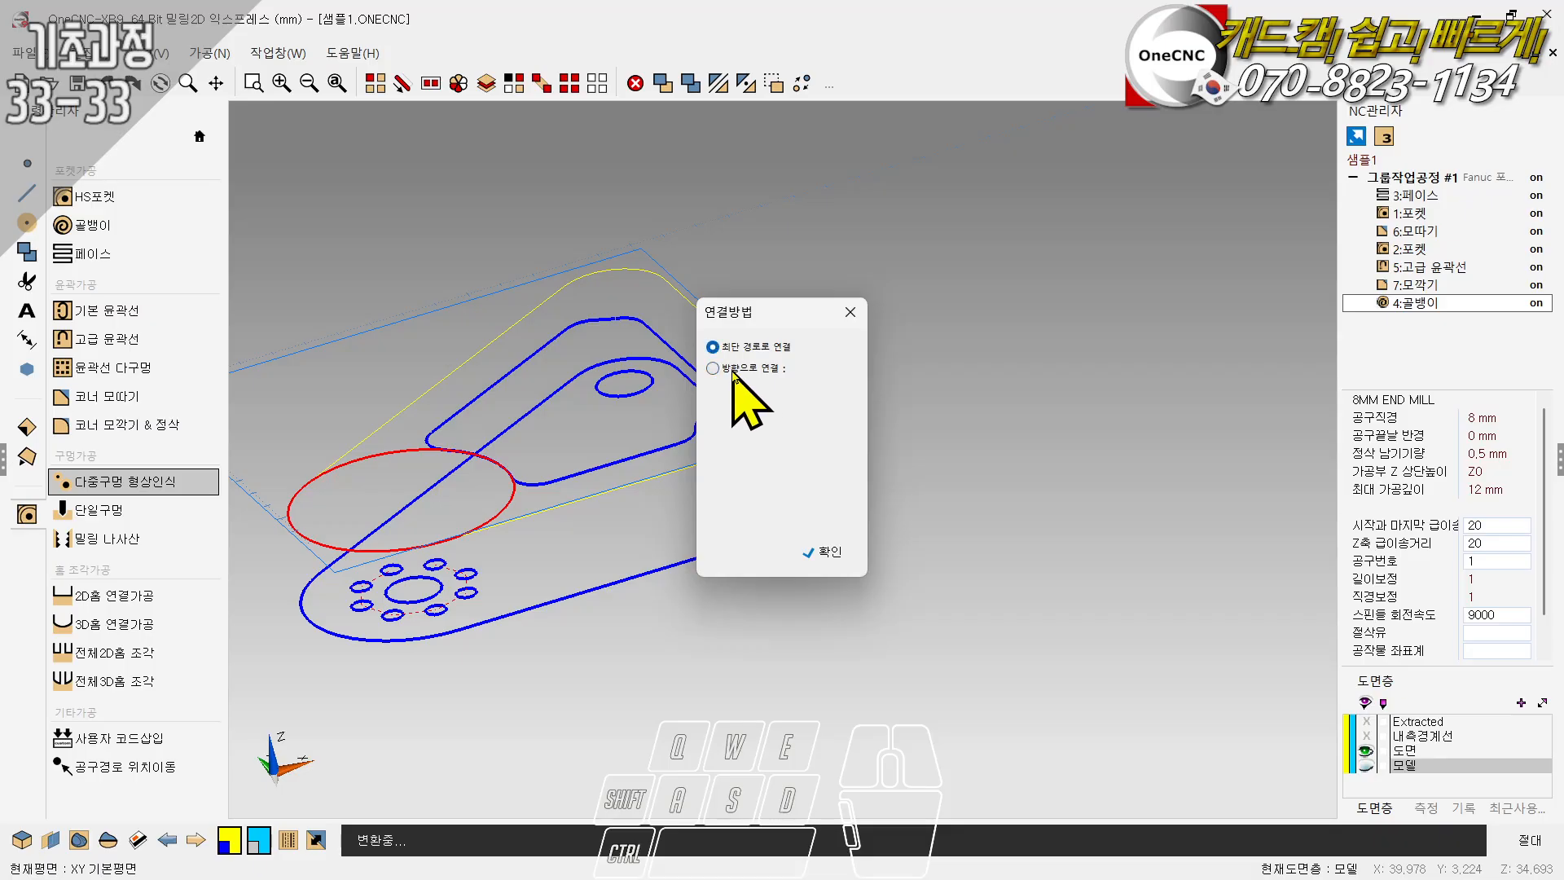
left_click(826, 554)
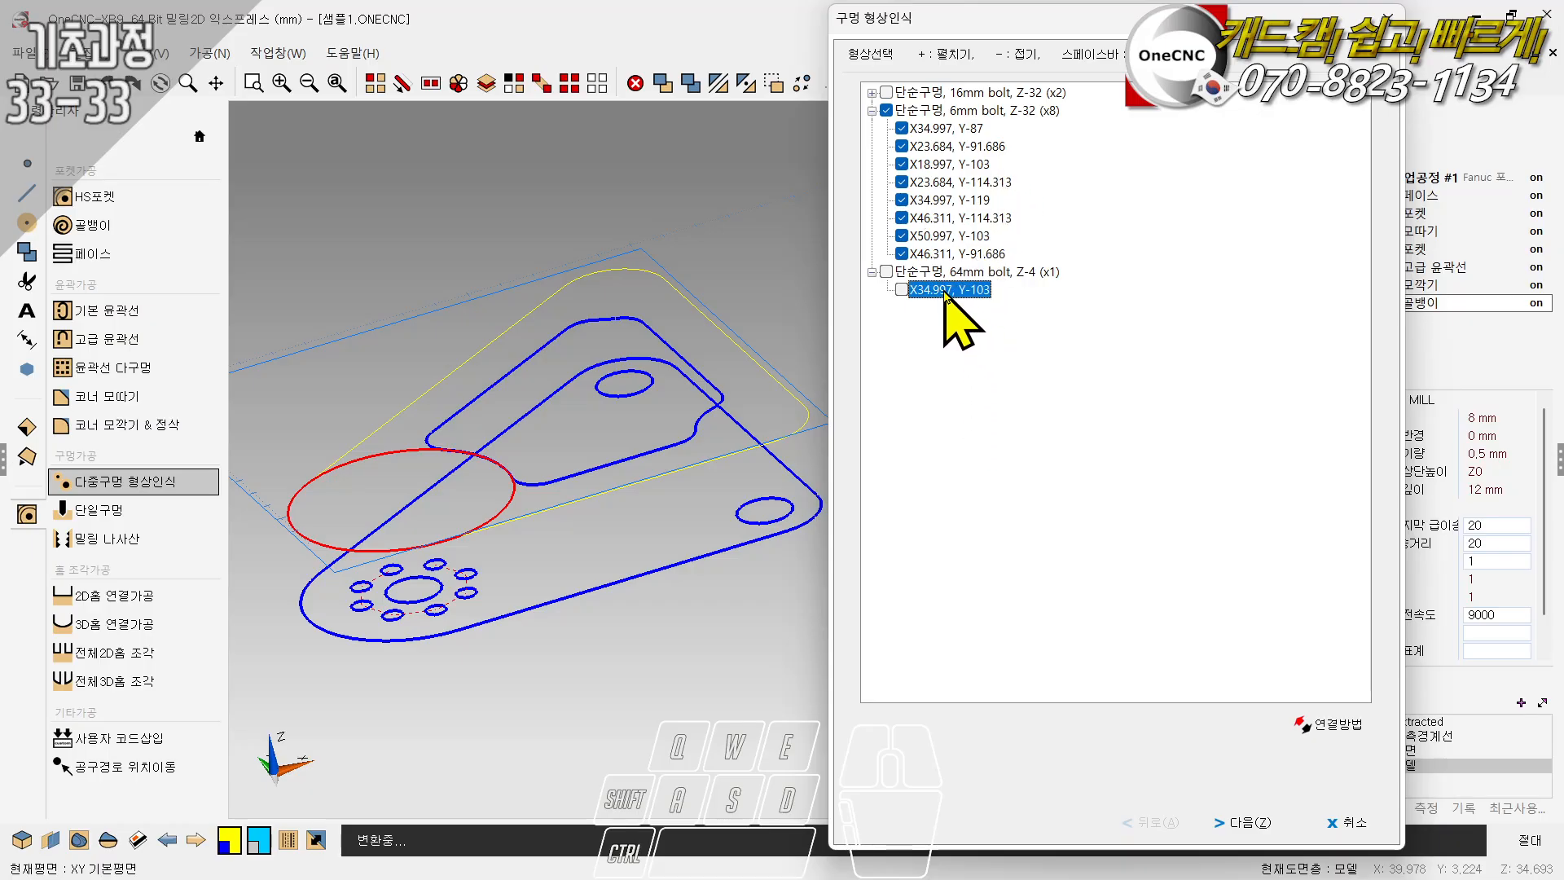
- Move the 64mm group's hole at X34.997, Y-103 to the start of the 6mm group and include it in machining
left_click_drag(942, 294, 931, 116)
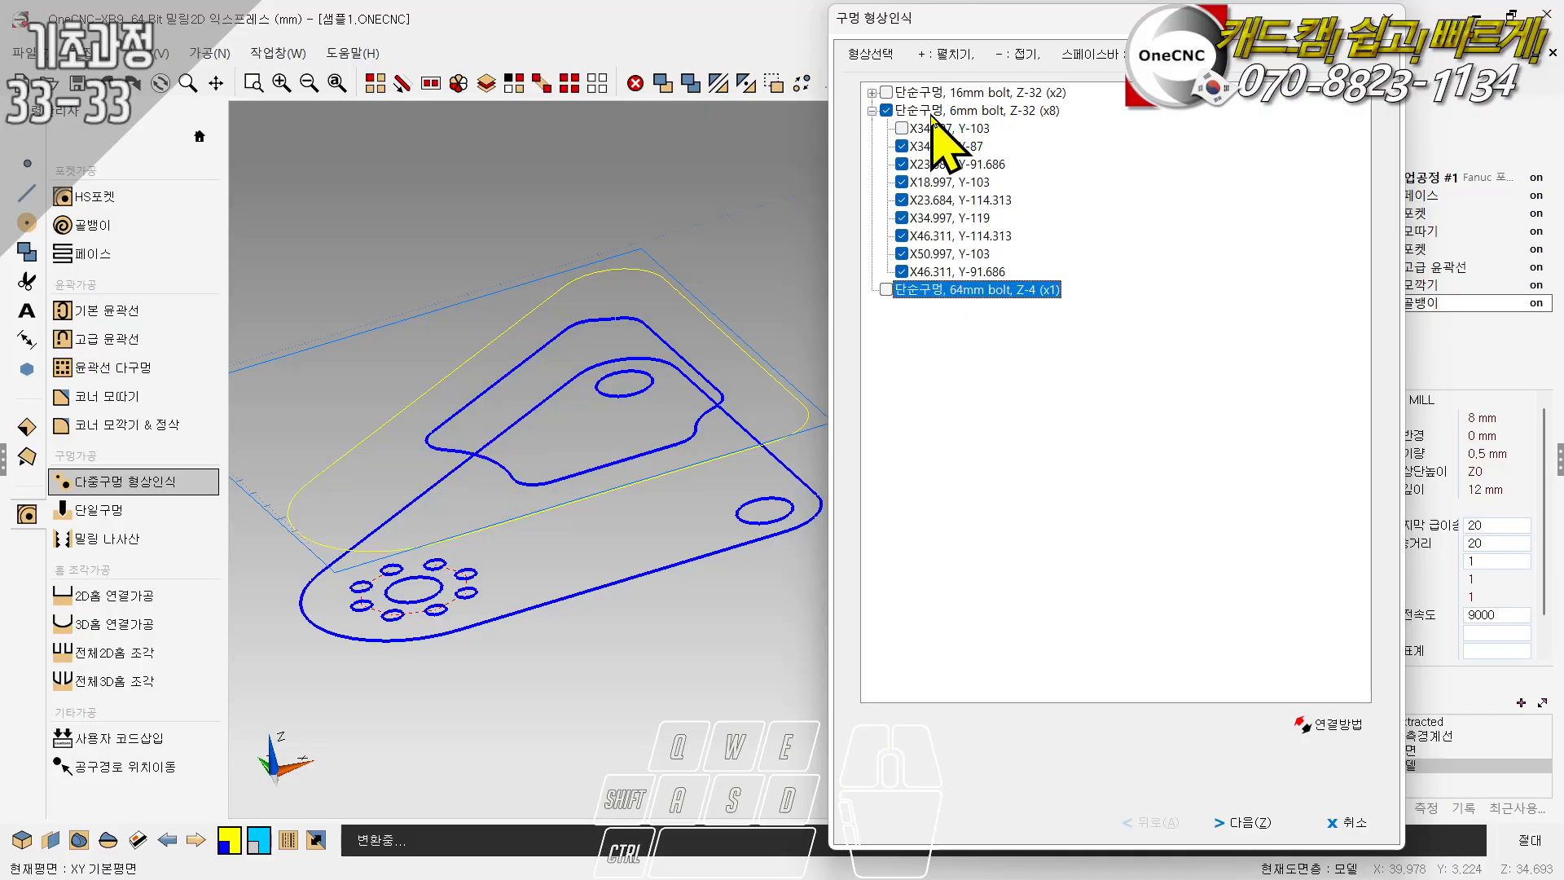
left_click(937, 130)
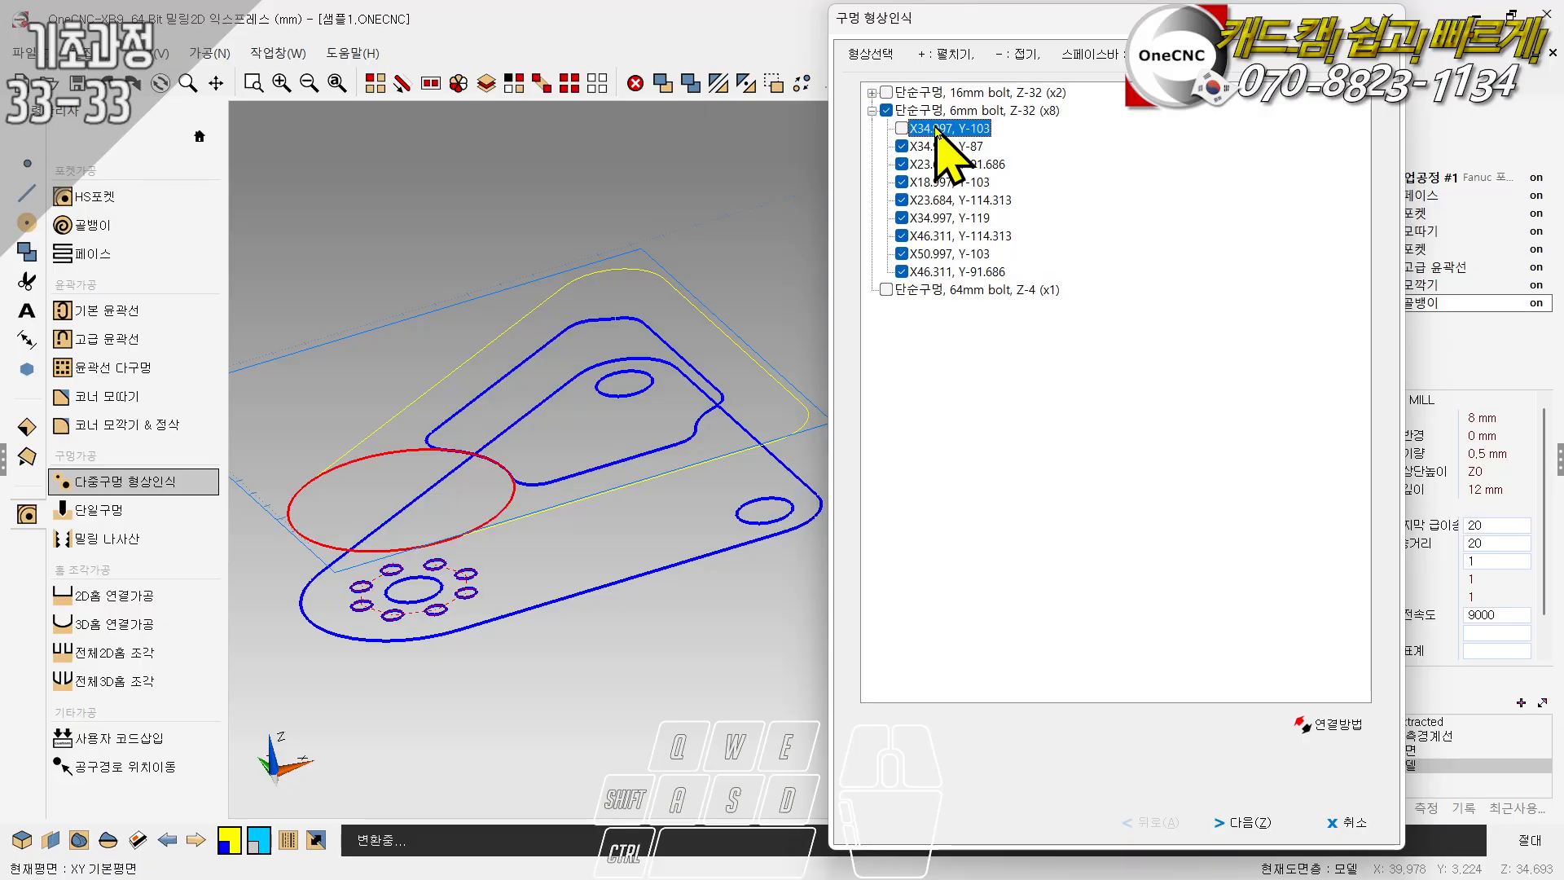
left_click(900, 92)
left_click(953, 112)
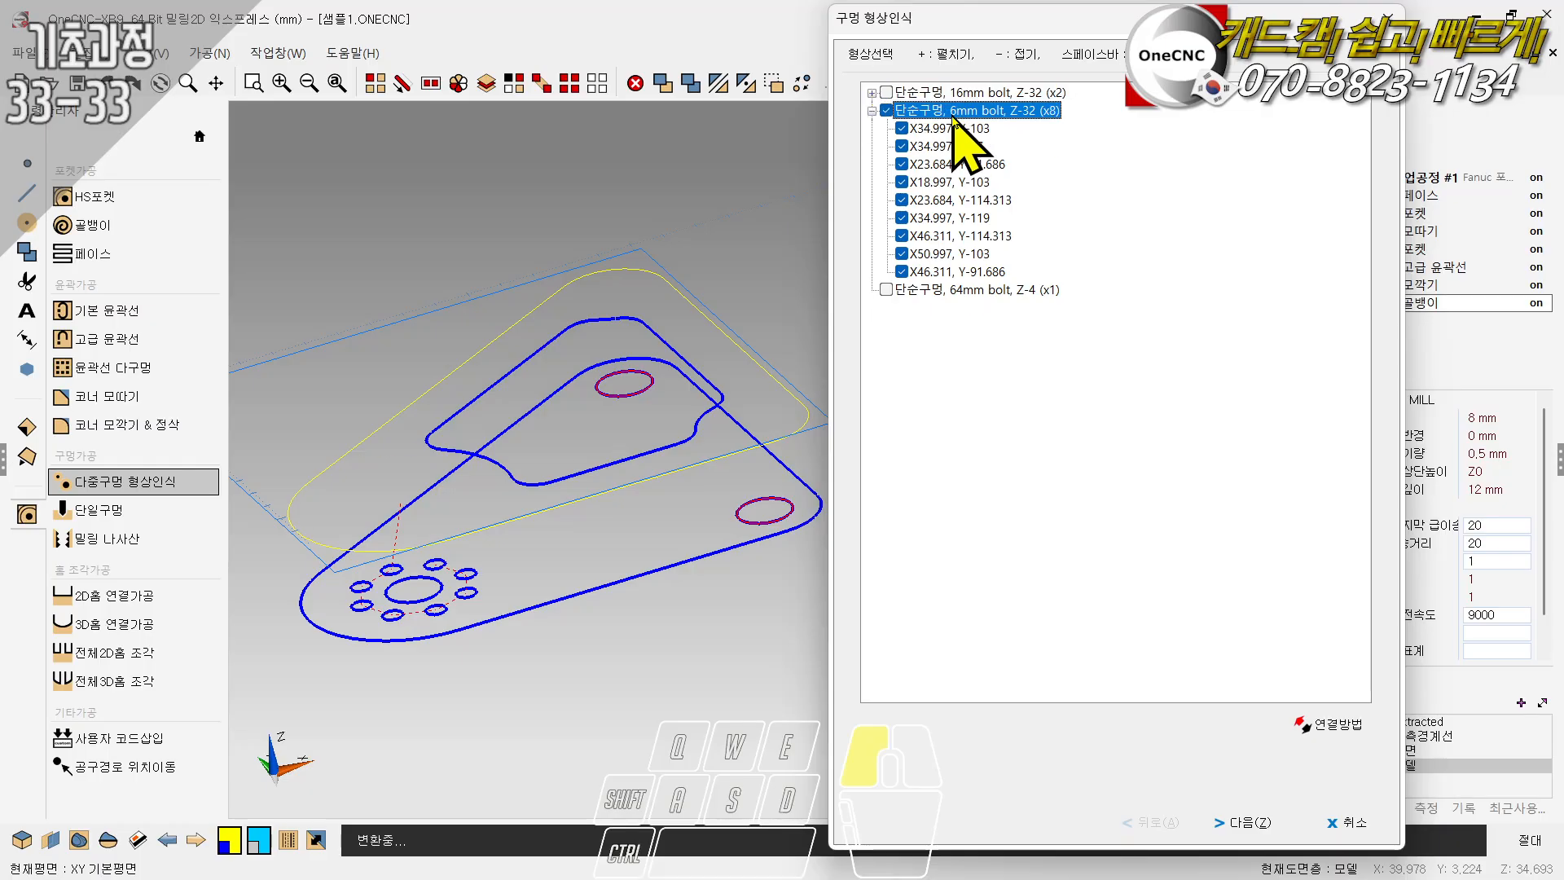
- Include the 16mm bolt hole group in the selection and proceed to the safe entry settings
mouse_move(947, 110)
left_mouse_down()
mouse_move(941, 128)
mouse_move(936, 96)
left_mouse_up()
left_click(887, 94)
left_click(872, 110)
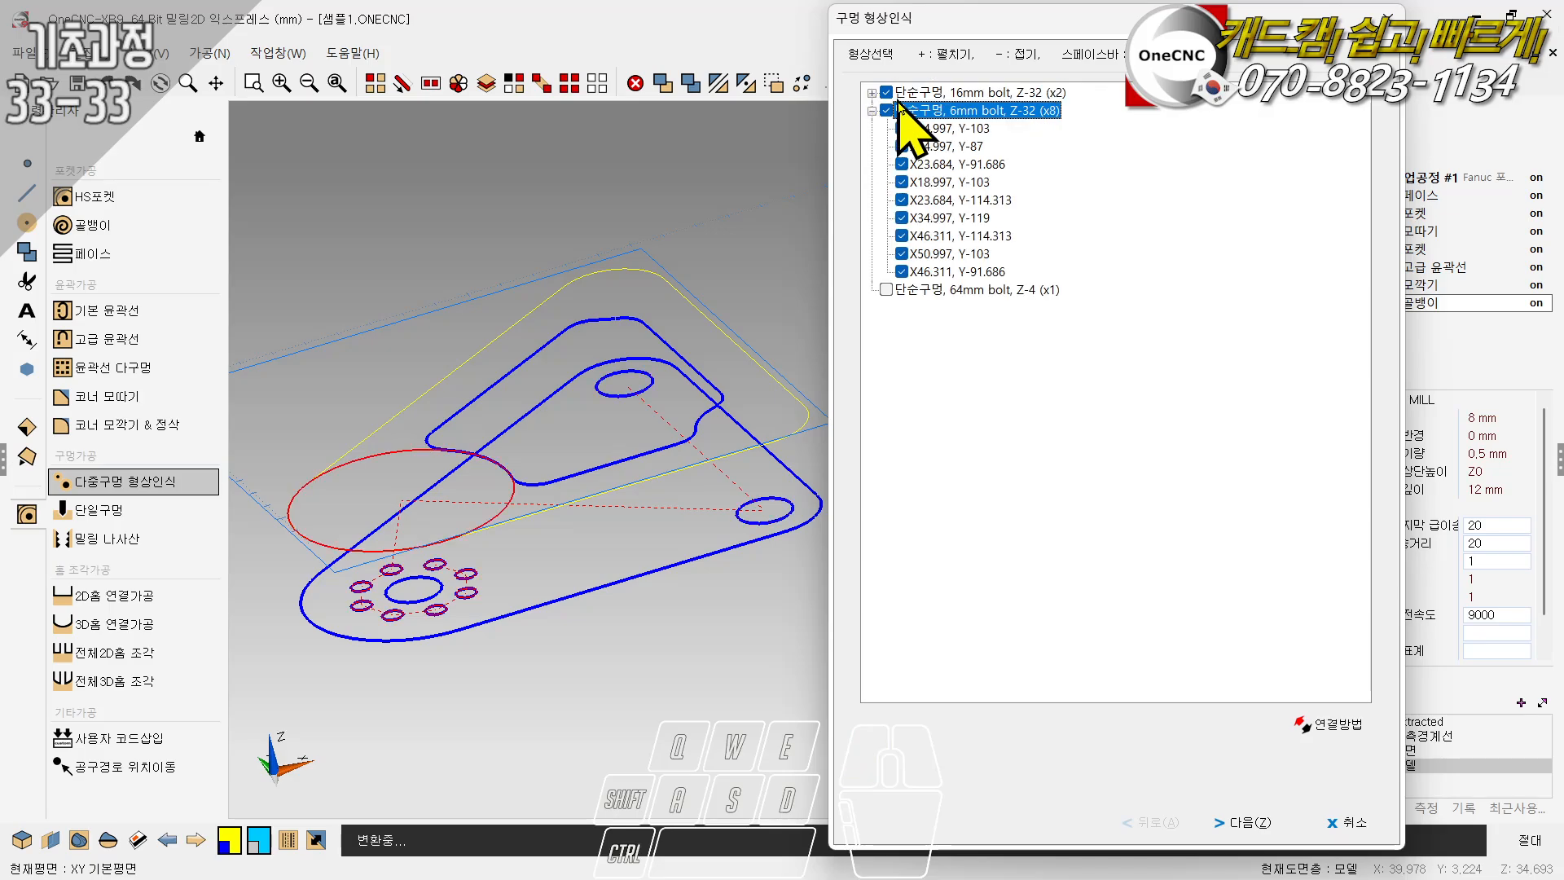
left_click(886, 290)
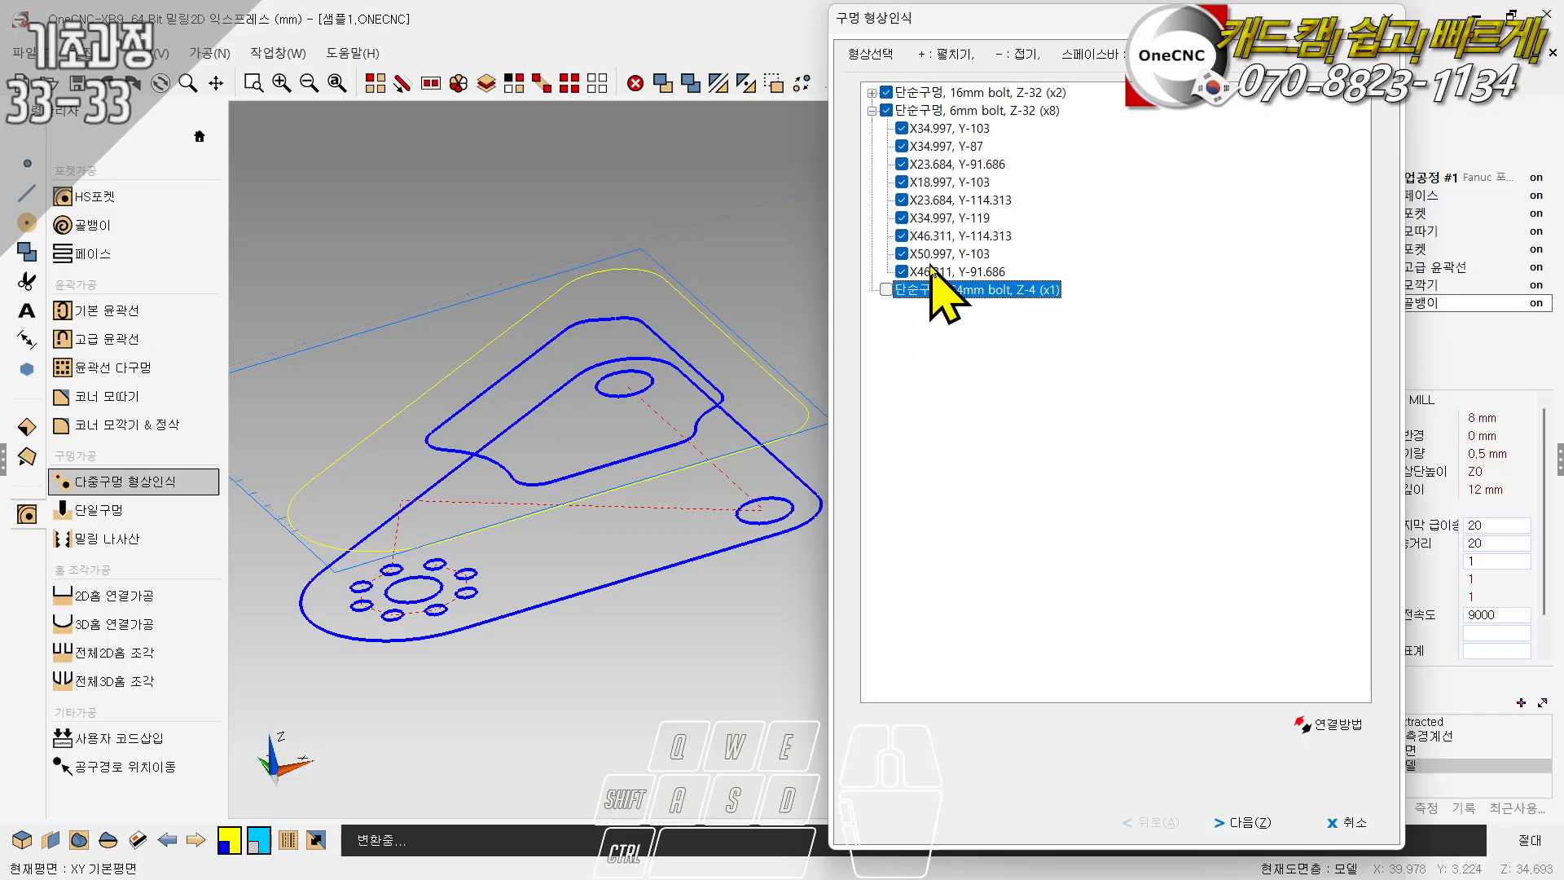
left_click(1244, 824)
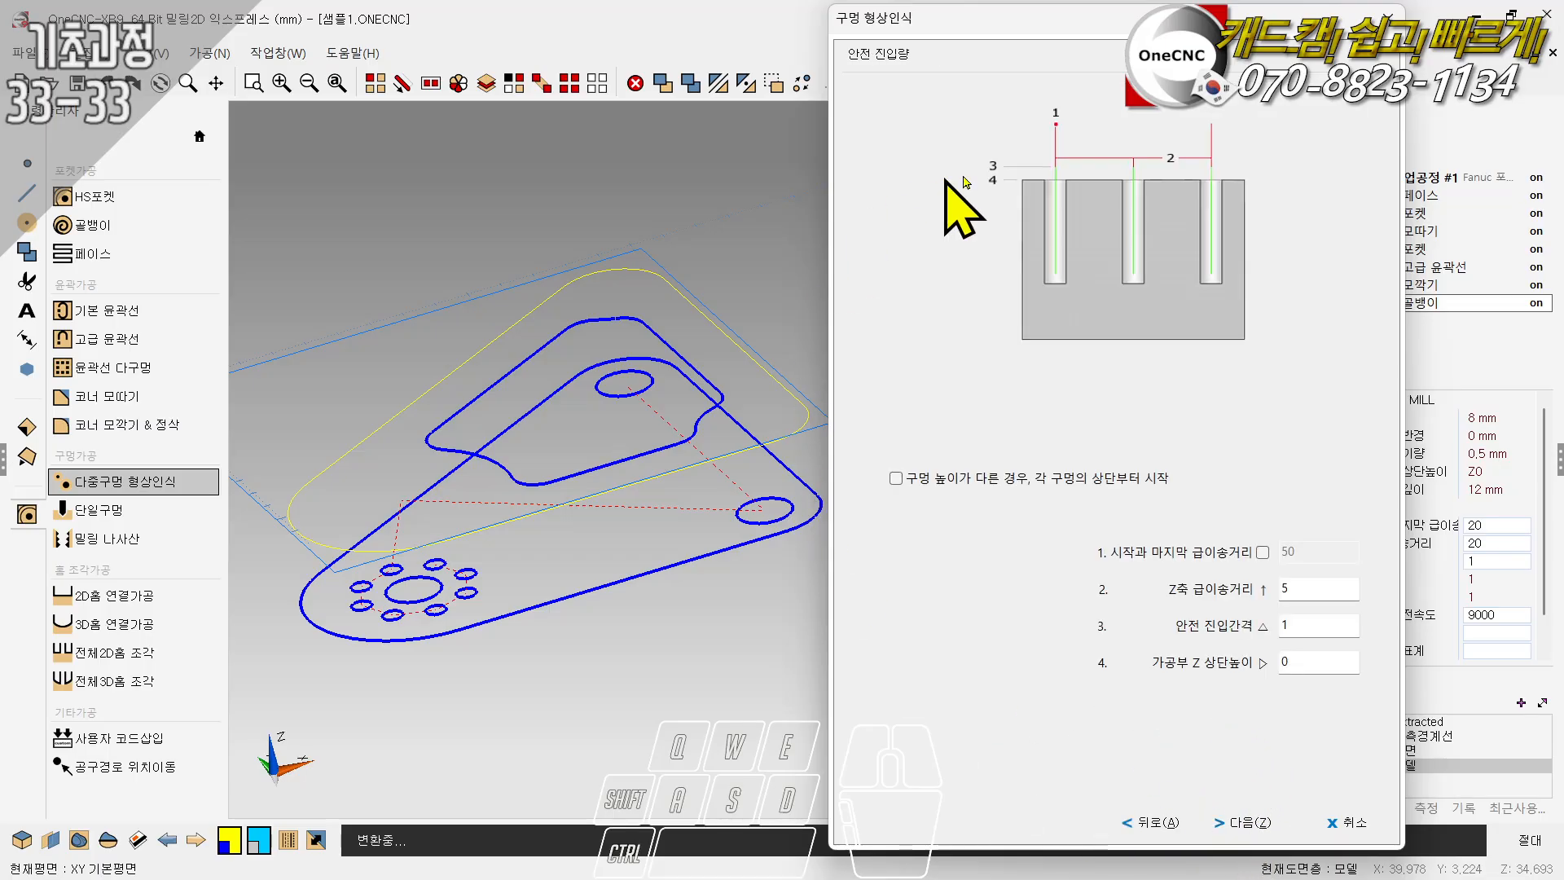
- Set the Z rapid distance to 20, leave starting from each hole's top disabled, and continue to the hole process setup
double_click(1298, 586)
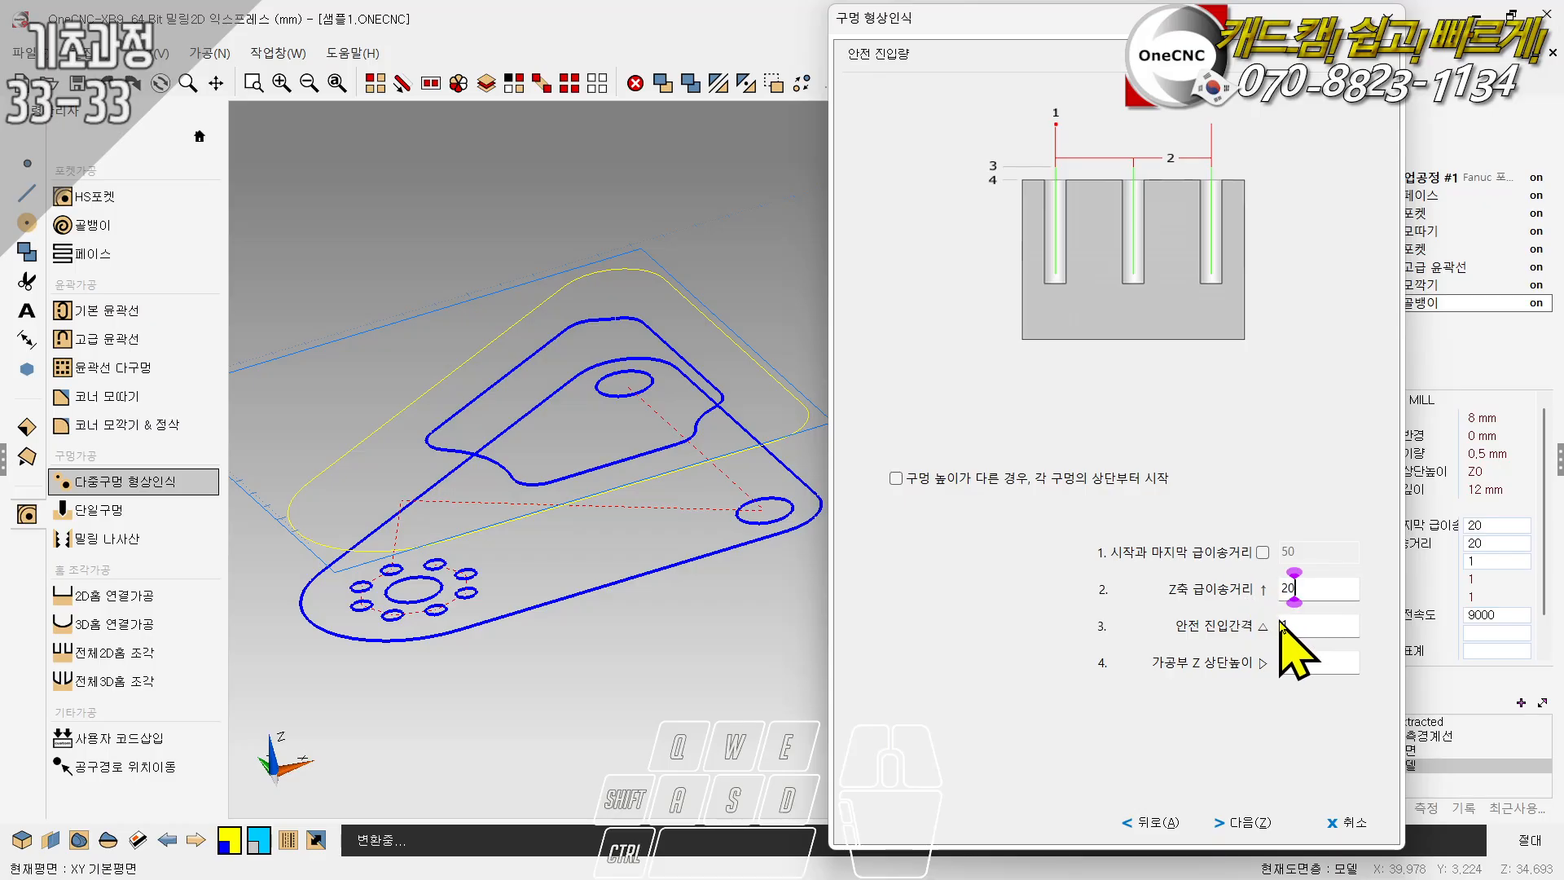
left_click(932, 482)
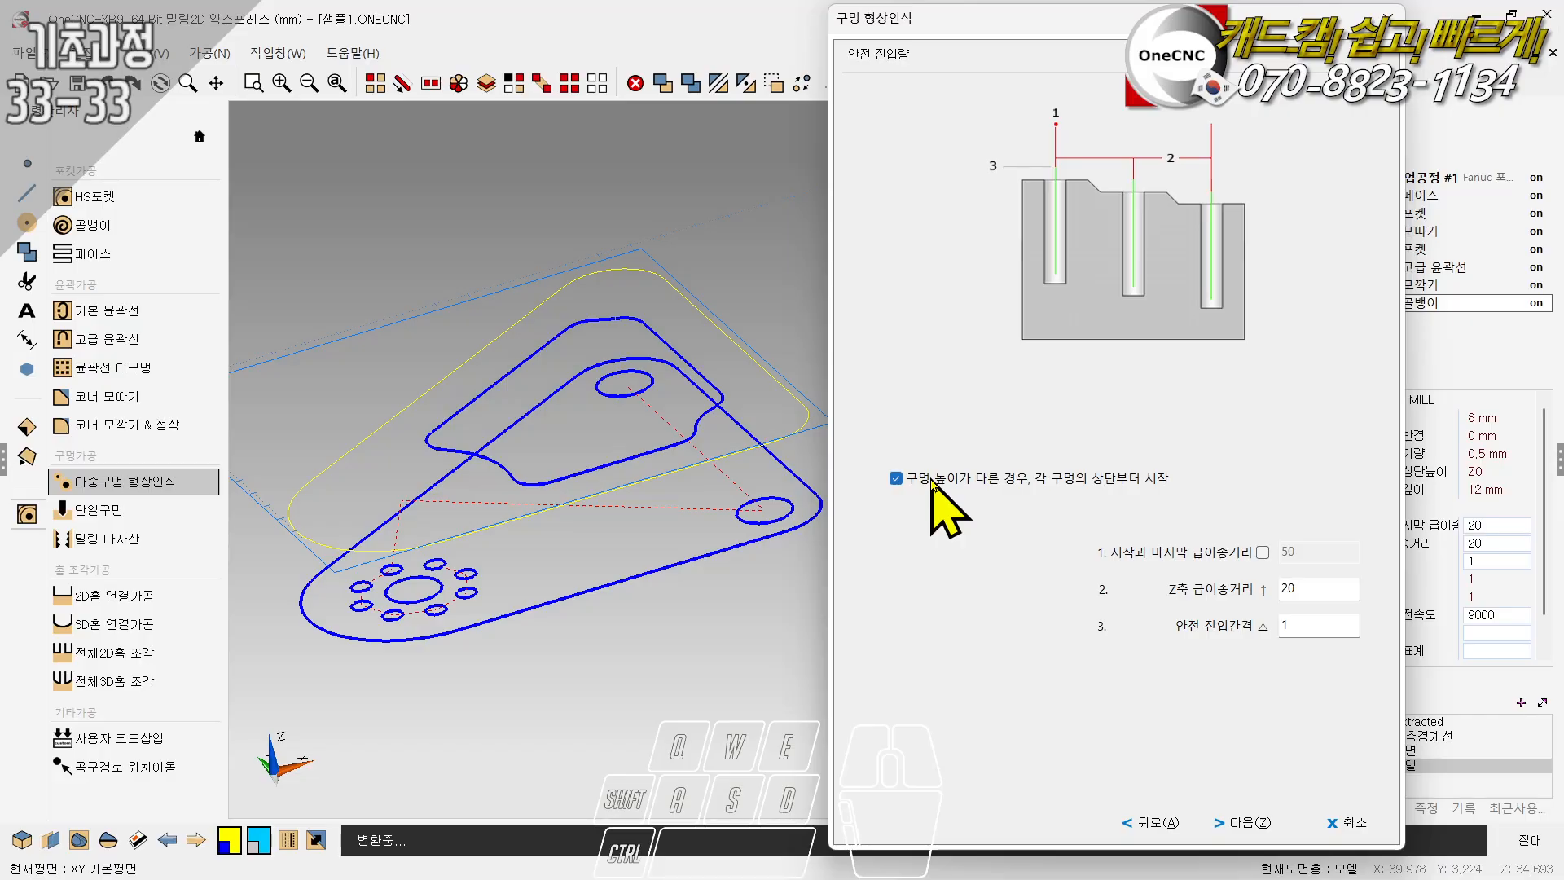
left_click(932, 482)
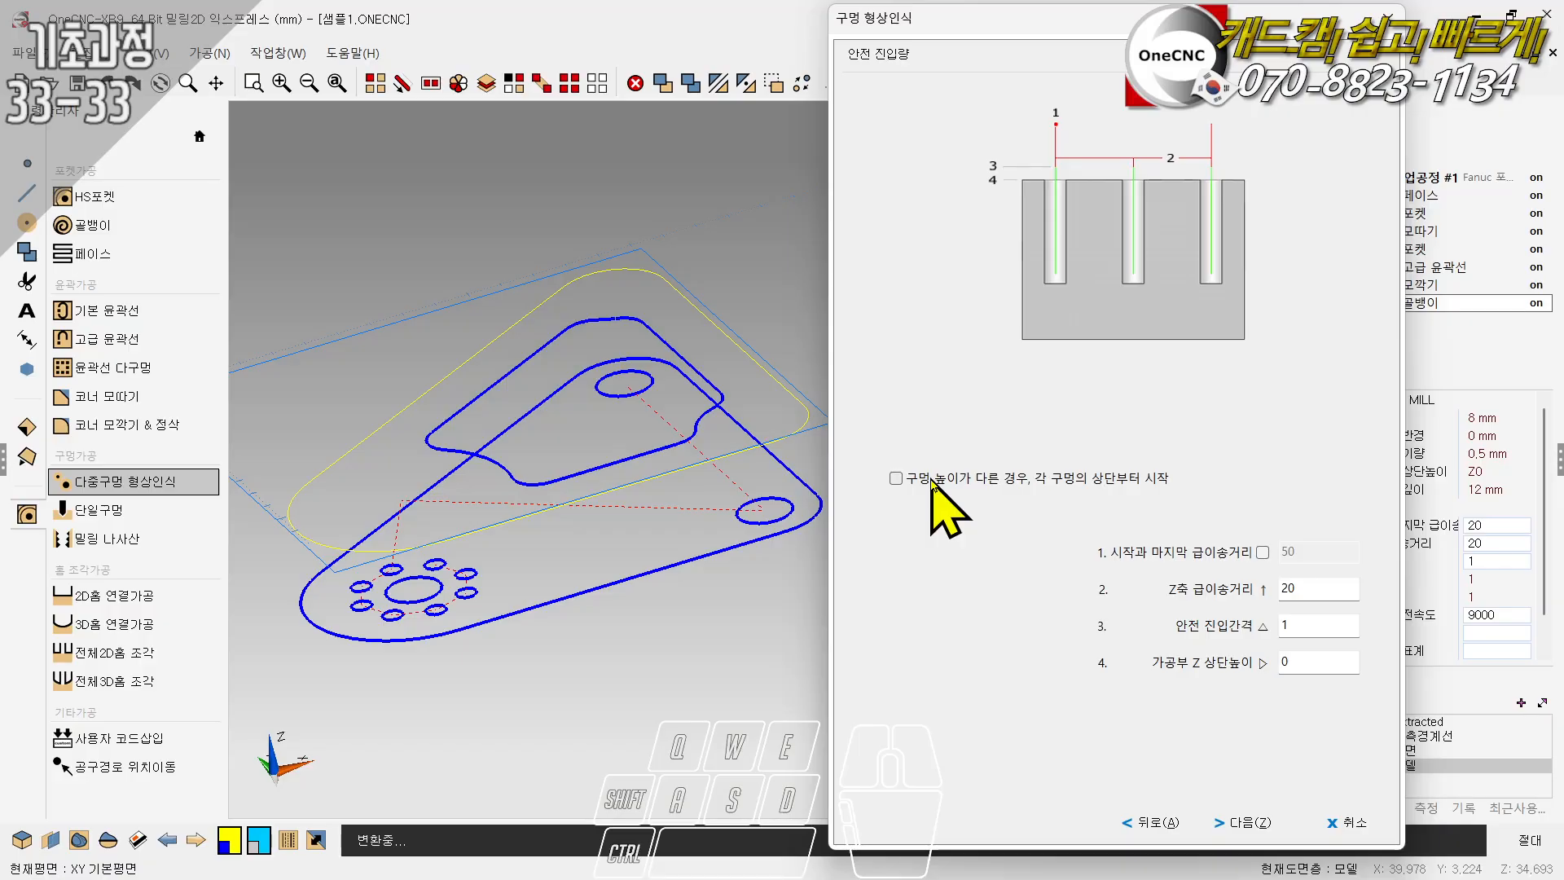
double_click(1312, 661)
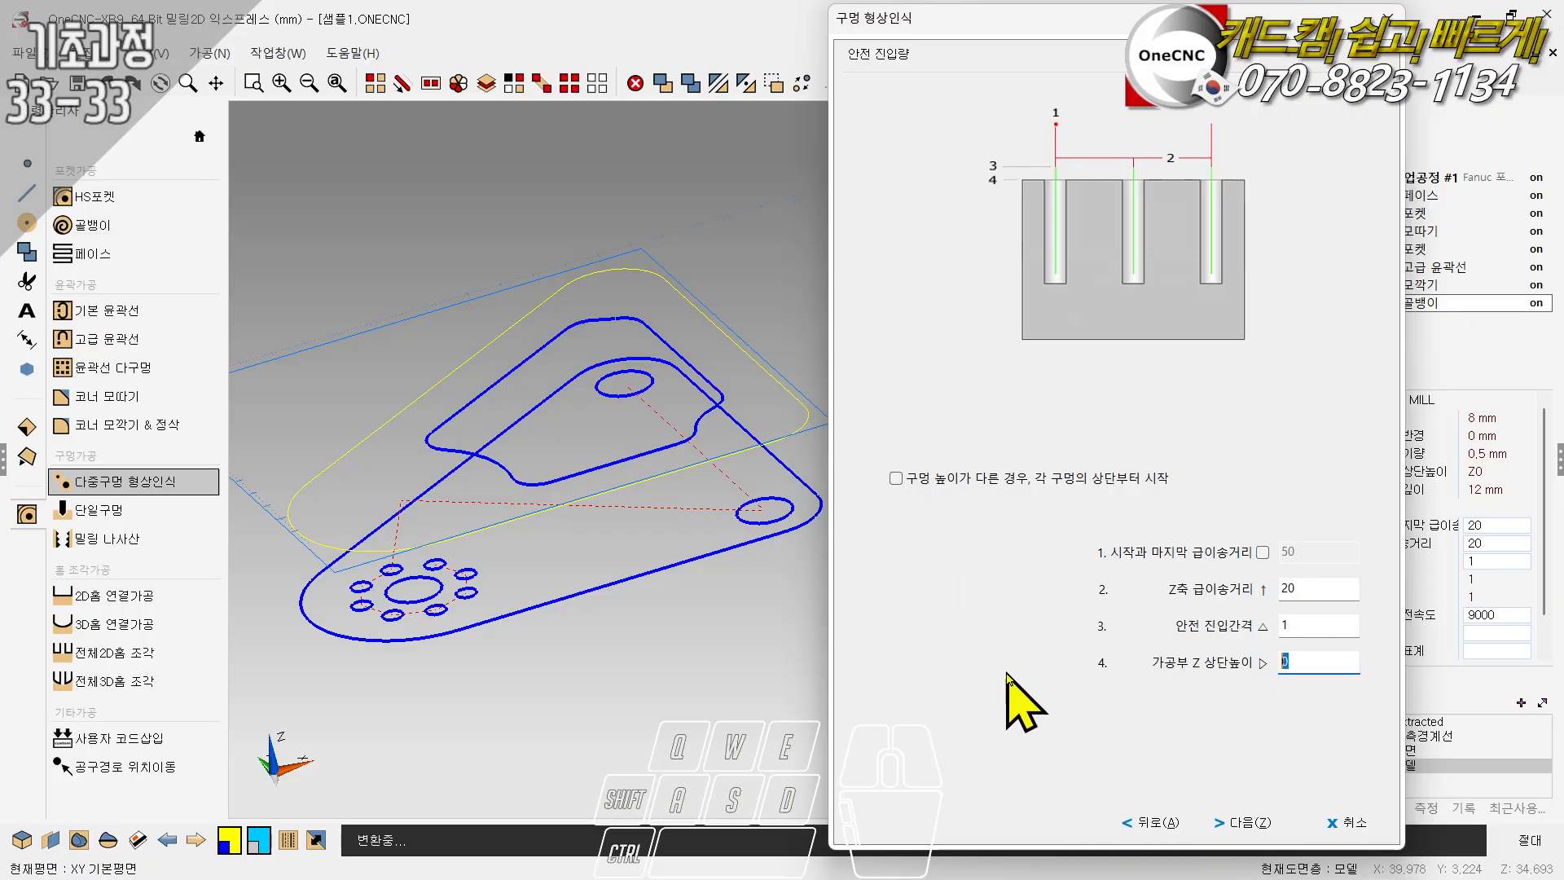
left_click(1249, 823)
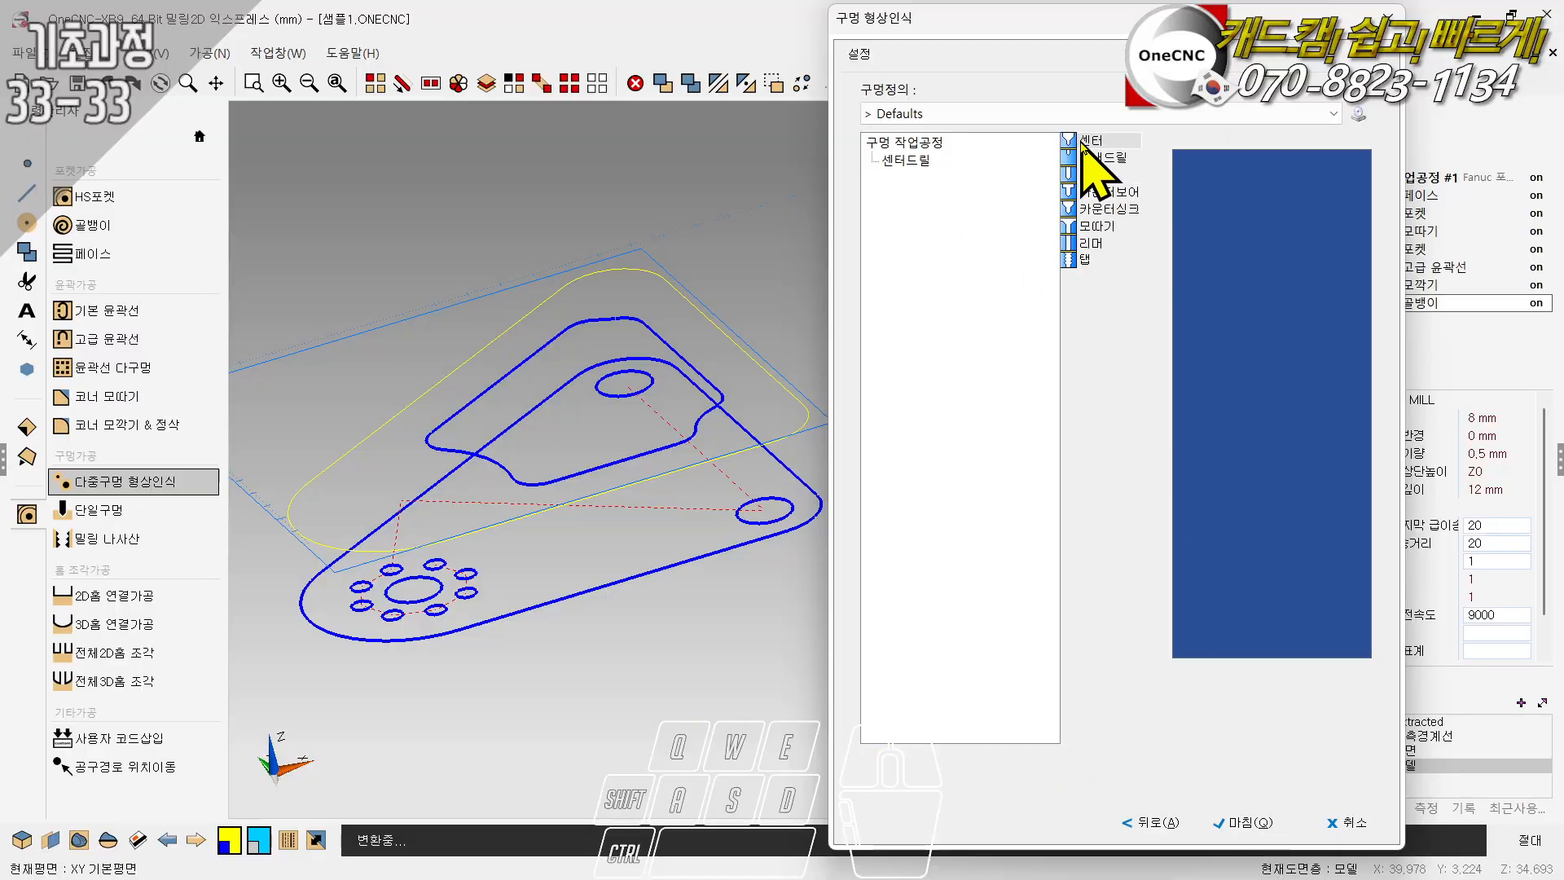
- Open the center drill operation and assign the 16 MM HSS CENTER DRILL from the tool library
left_click(908, 161)
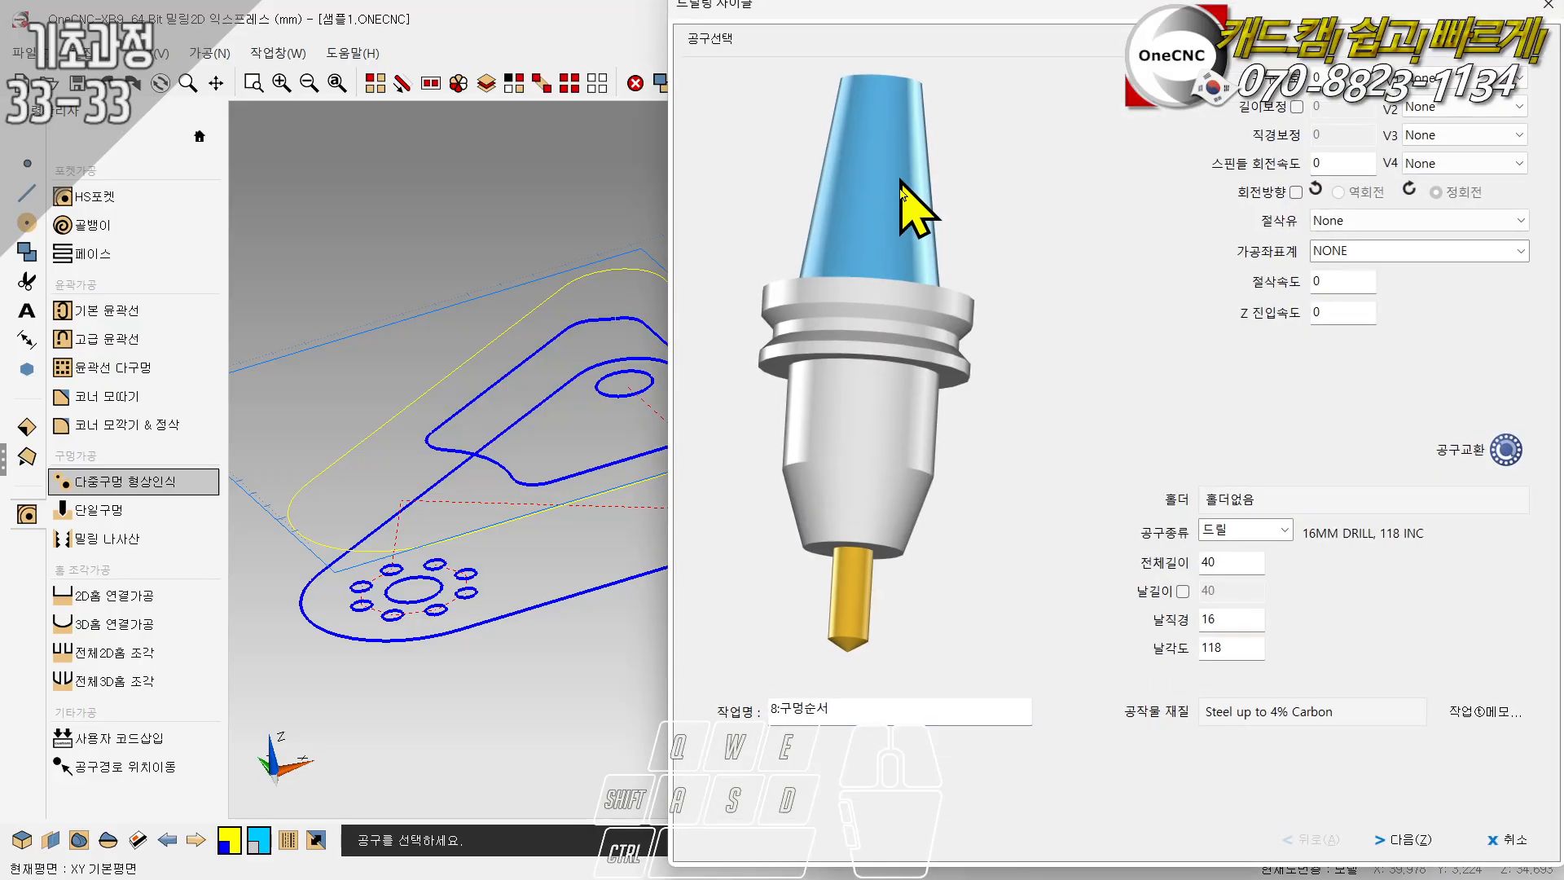
left_click(809, 395)
left_click(499, 211)
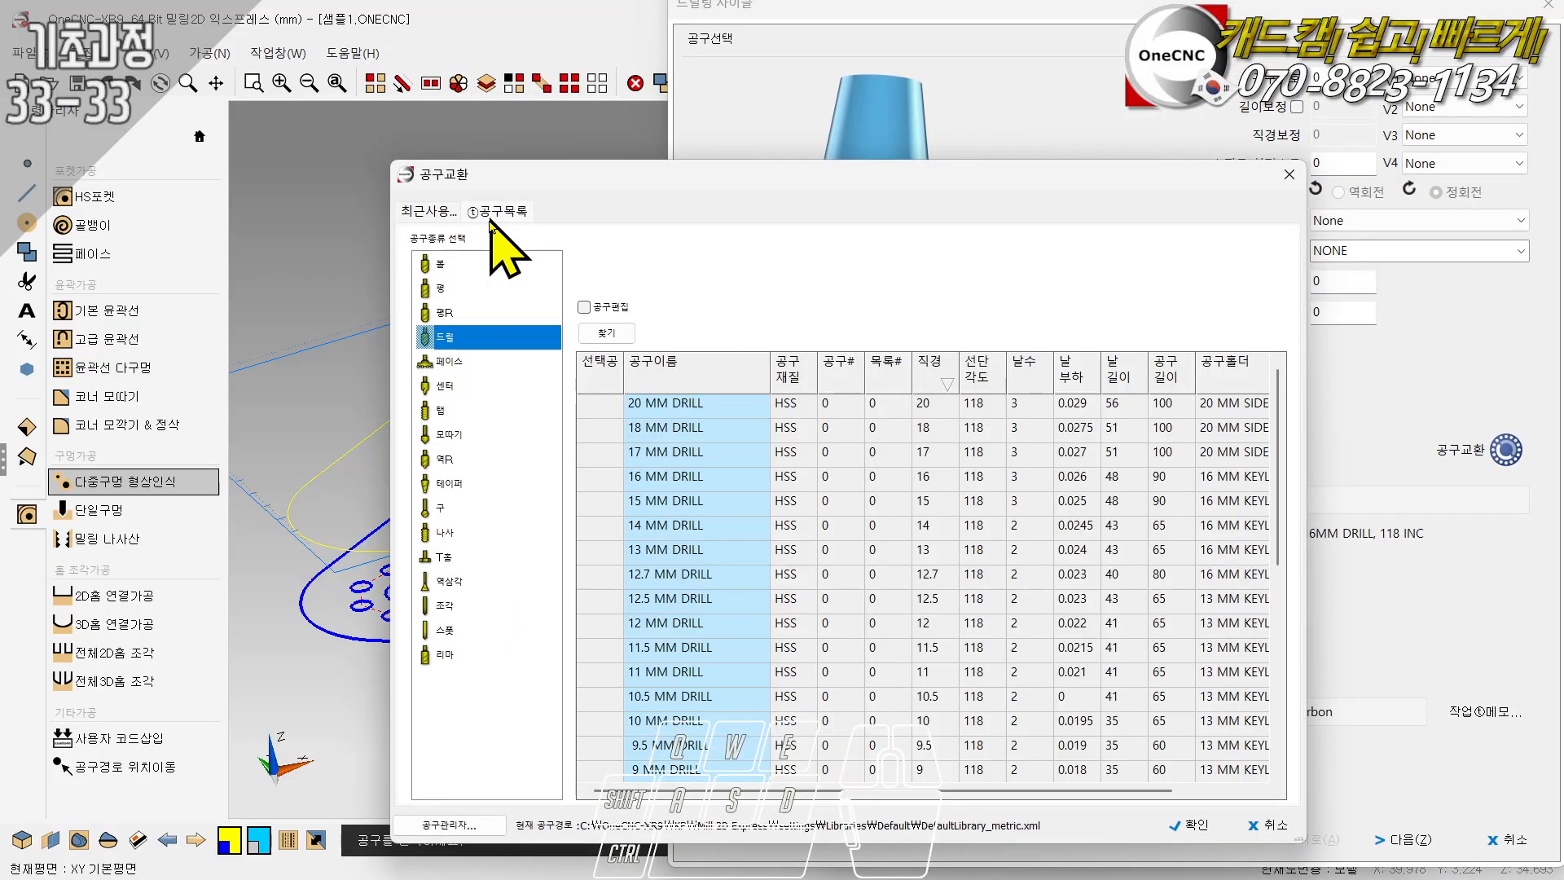
left_click(444, 385)
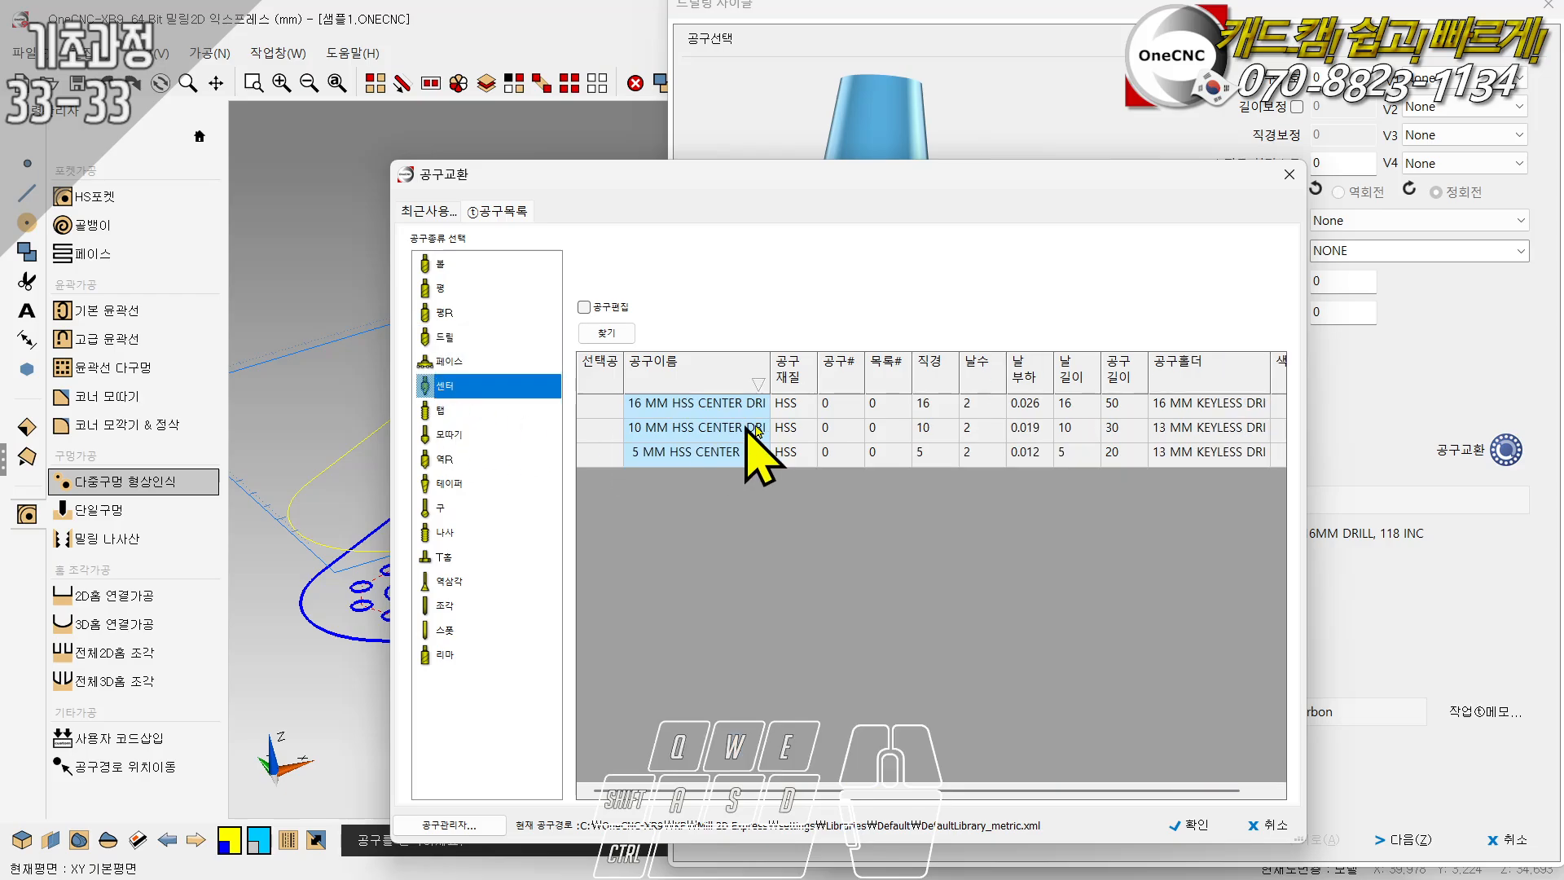
left_click(892, 404)
left_click(1190, 826)
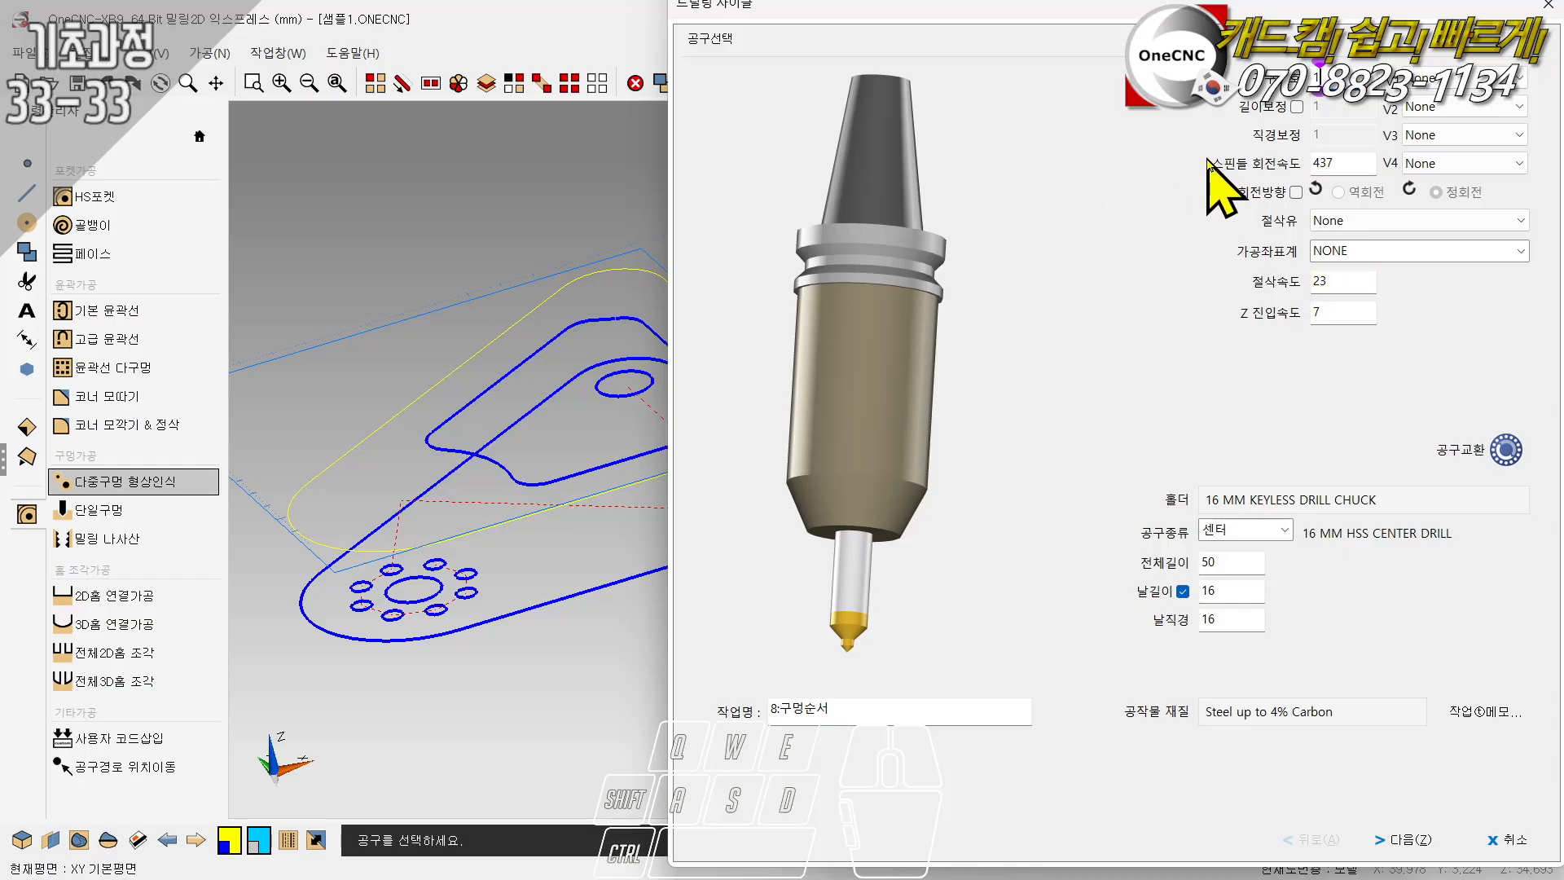
- Give the center drill number 11, a spindle speed of 1111 and a cutting feed of 11, and continue to the cutting parameters
left_click(1340, 161)
double_click(1343, 162)
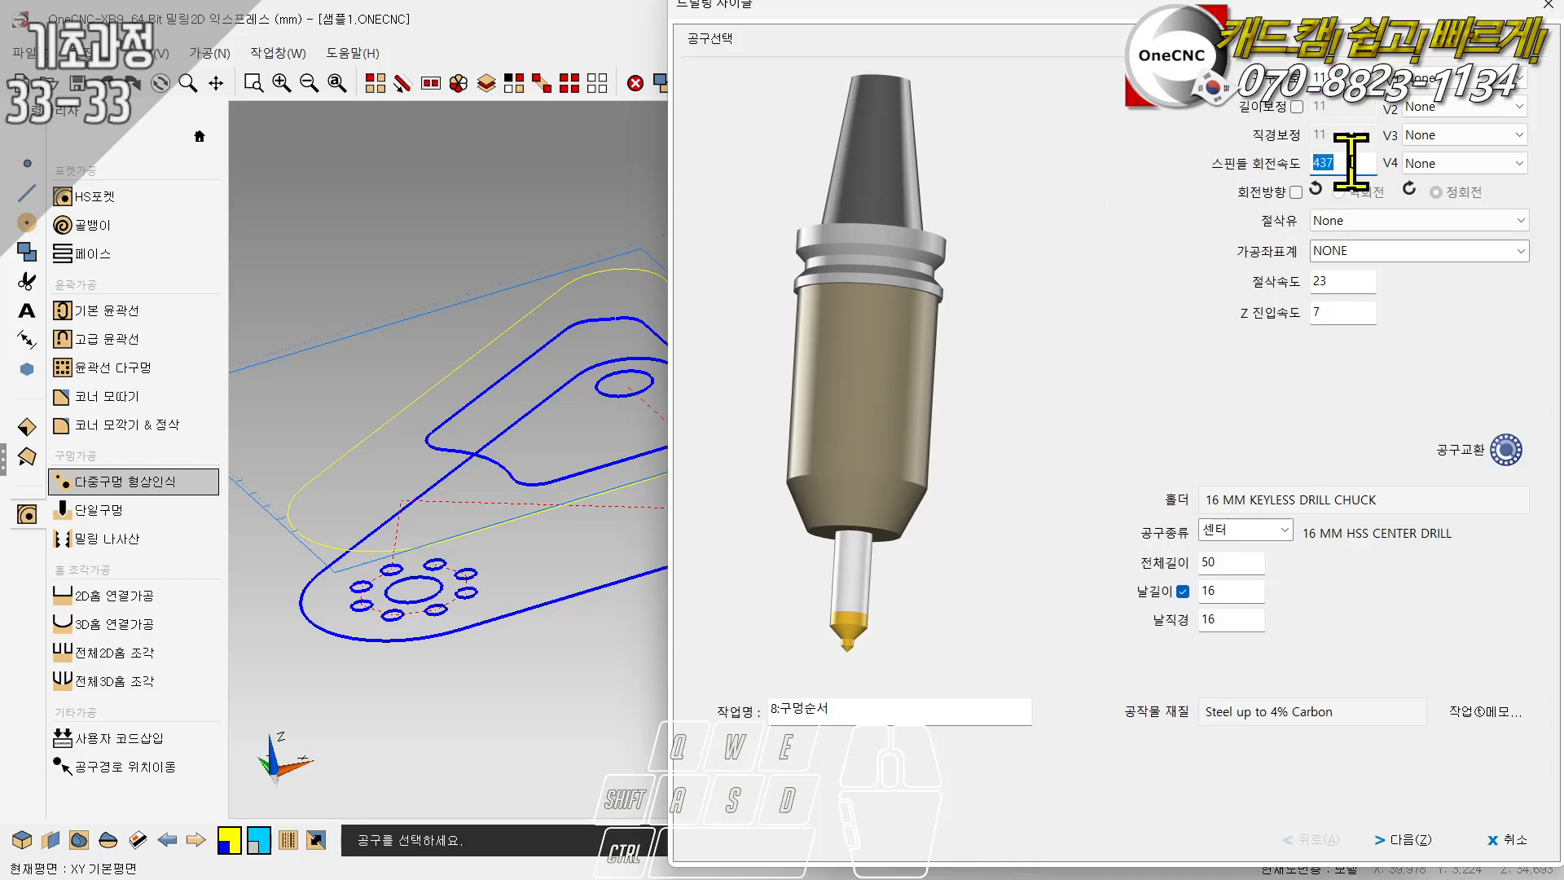
type("1111")
double_click(1333, 281)
type("1111")
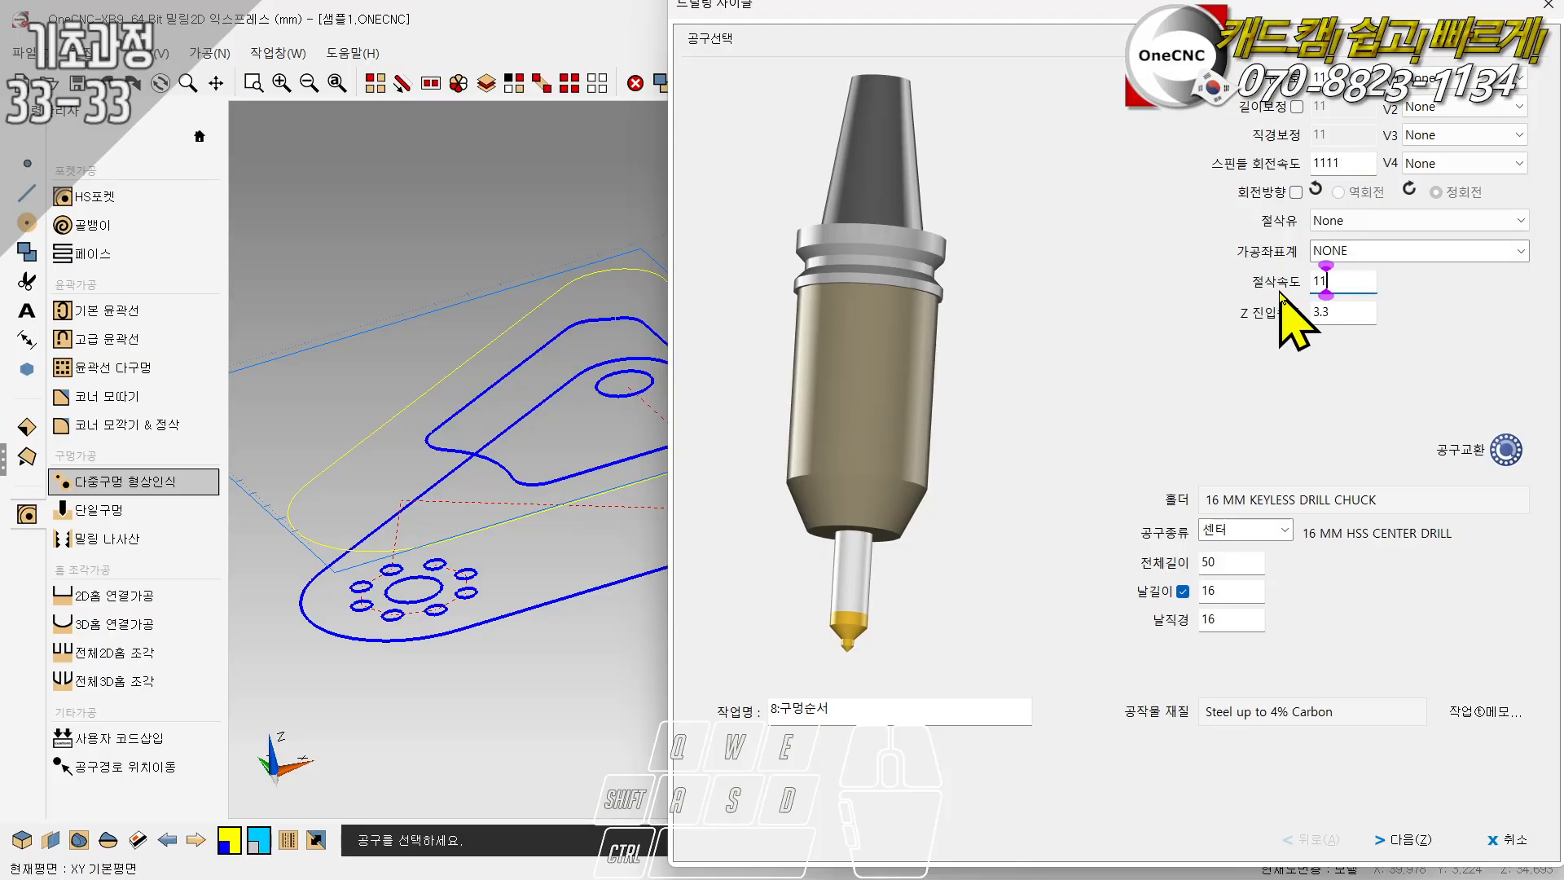
key("BackSpace")
left_click(1403, 838)
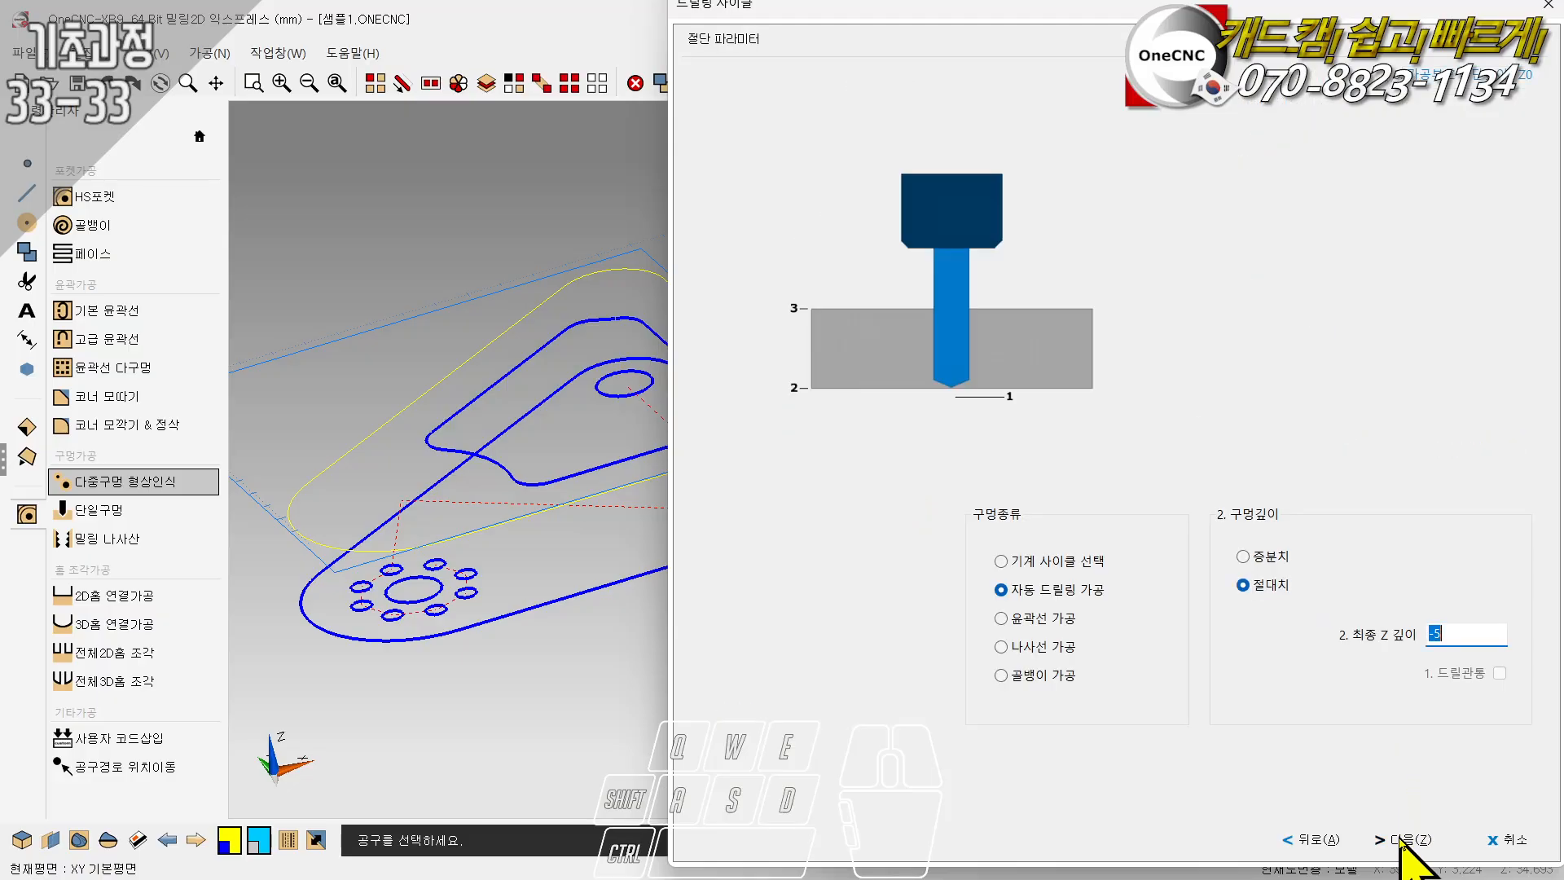
- Compare the hole machining types, choose automatic drilling, and set the center drill's final Z depth to -6
left_click(1025, 564)
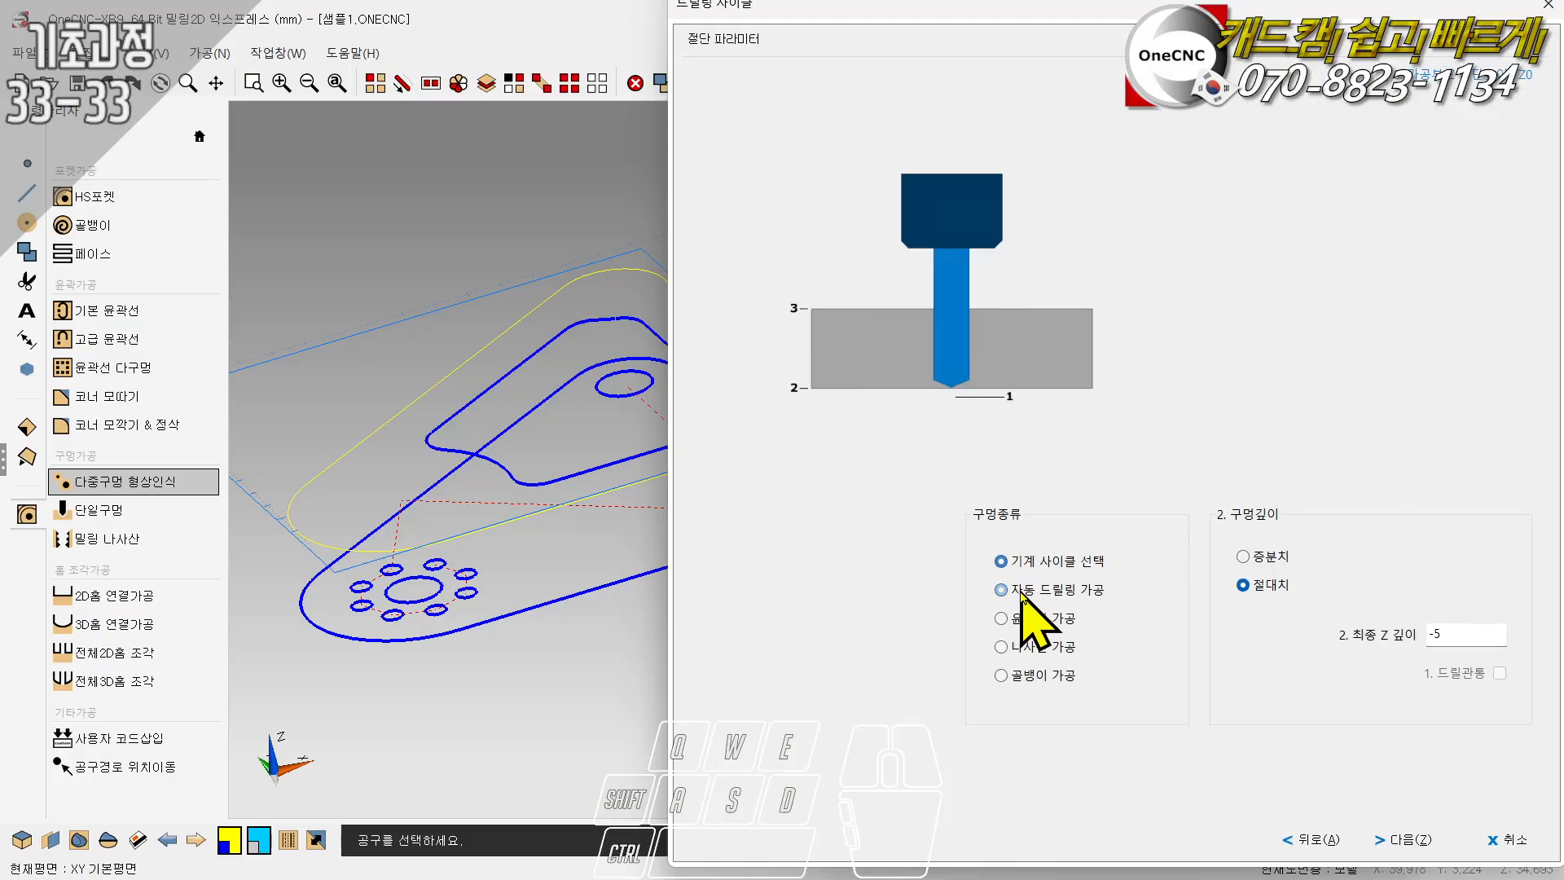
left_click(1023, 624)
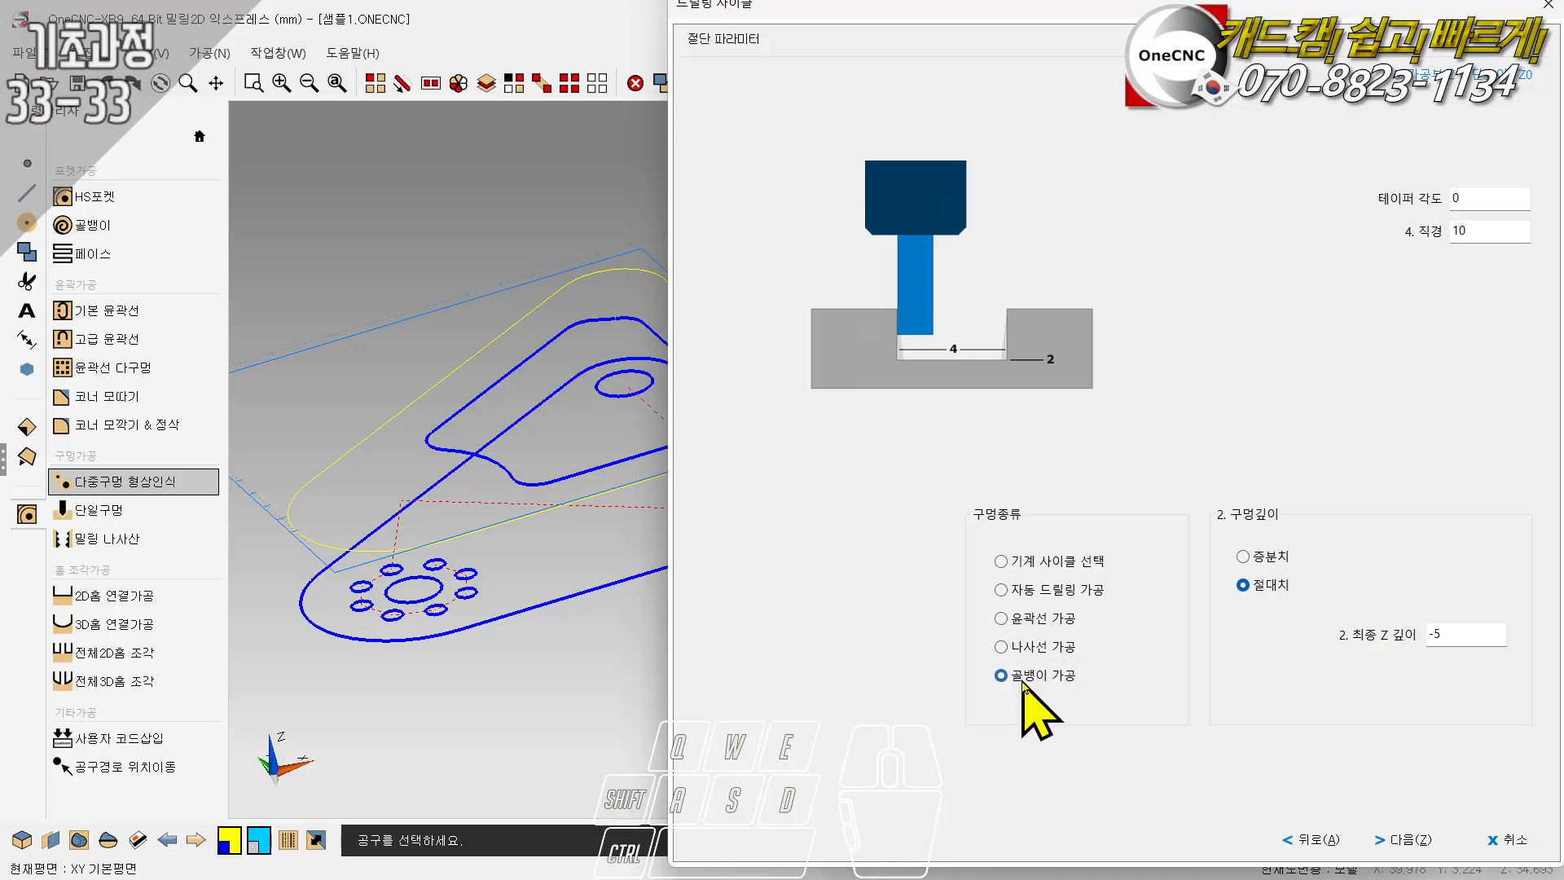
left_click(1019, 594)
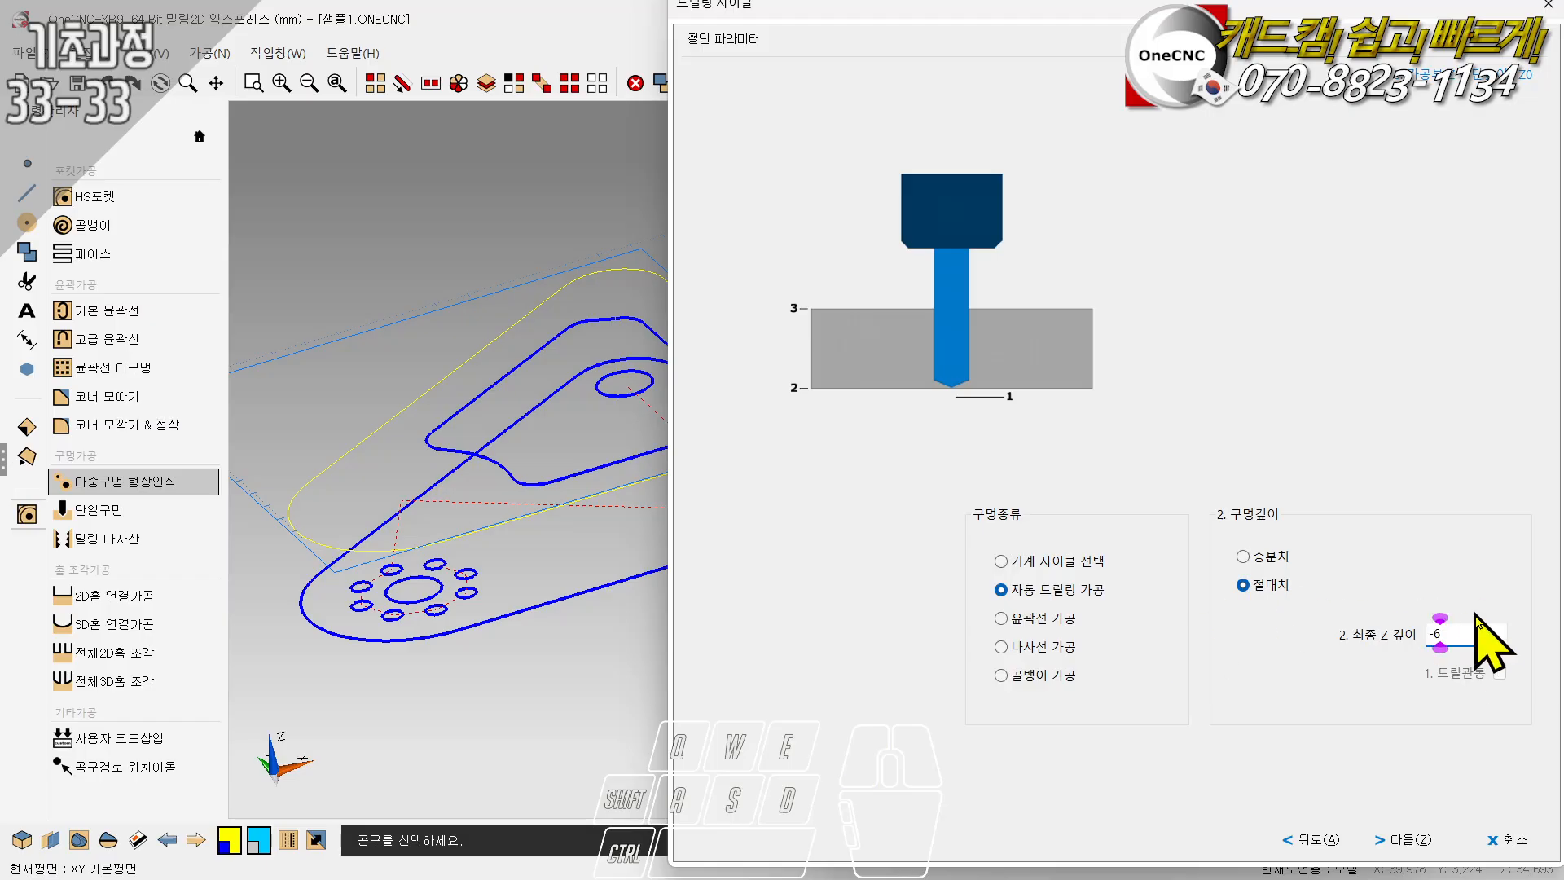
left_click(1413, 839)
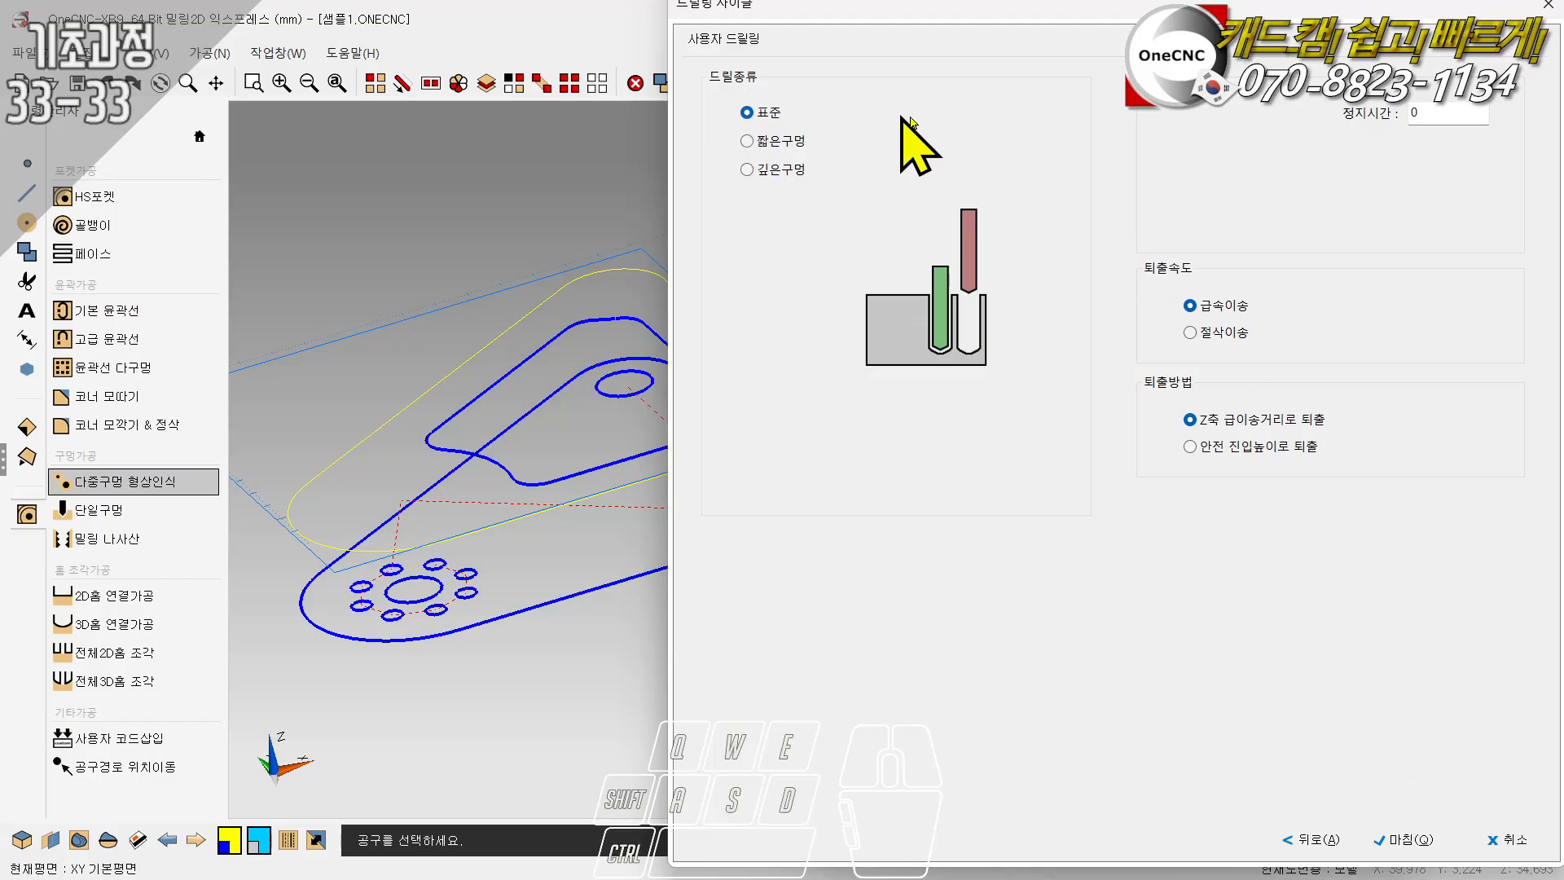
- Try the other drilling types, choose standard drilling, and finish the center drill cycle
left_click(749, 143)
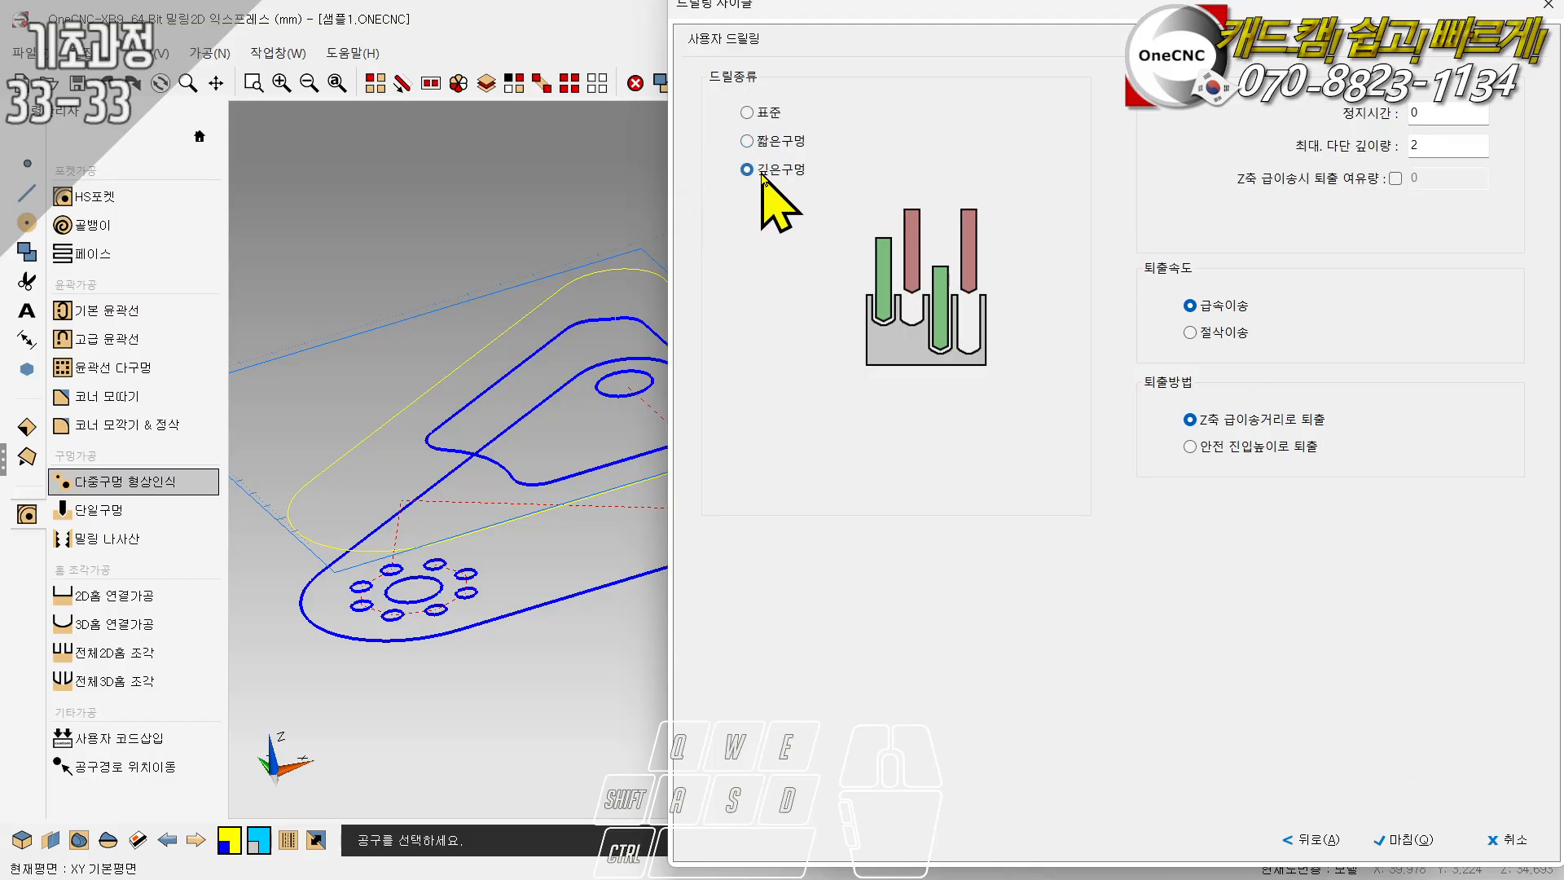
left_click(750, 118)
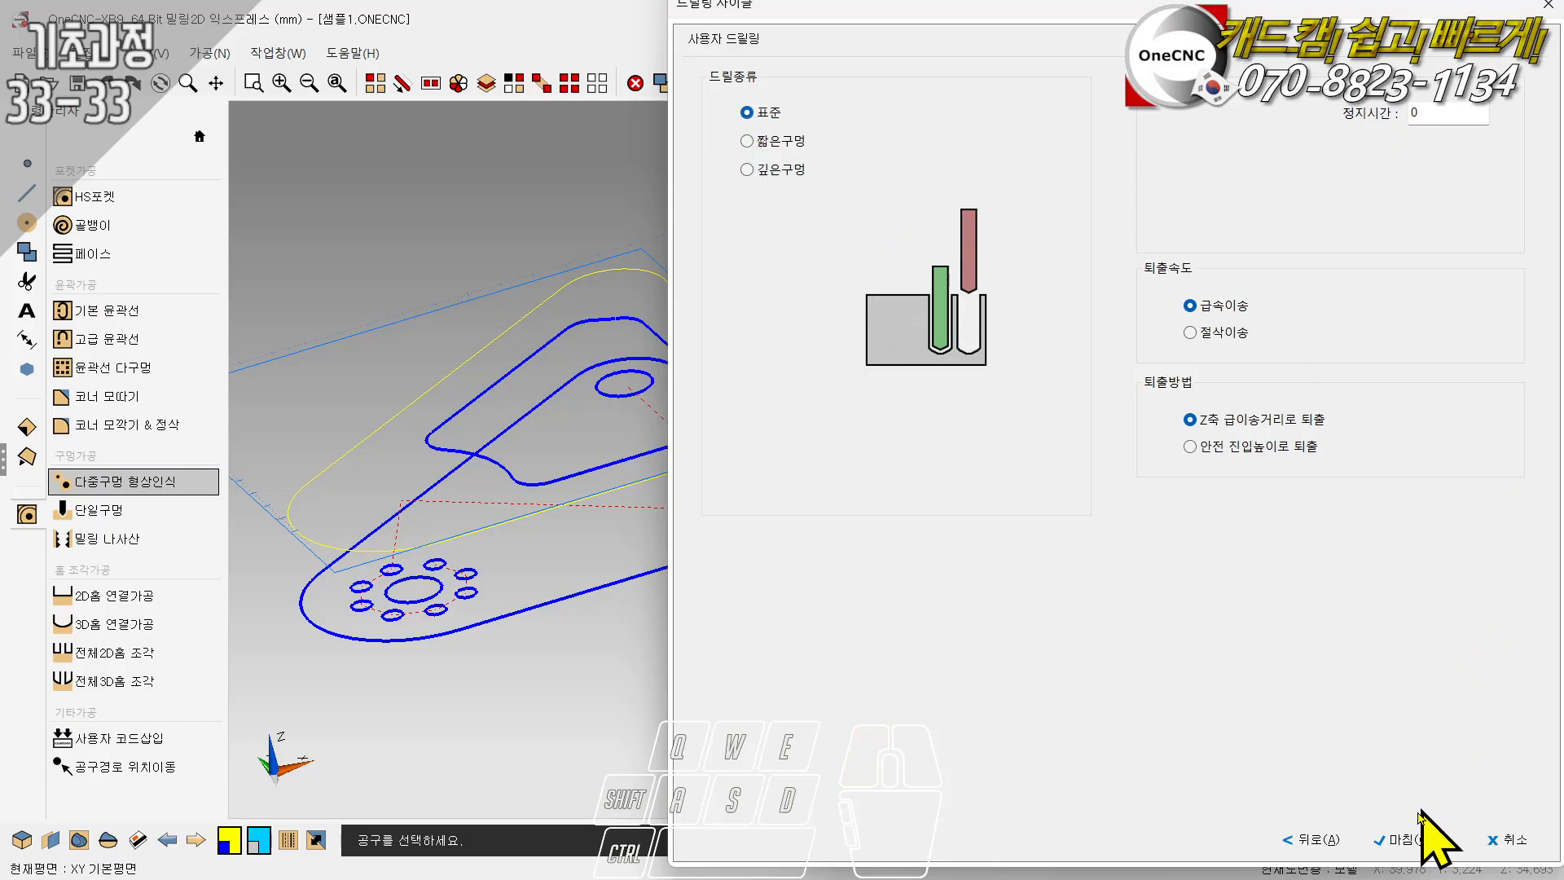
left_click(1394, 839)
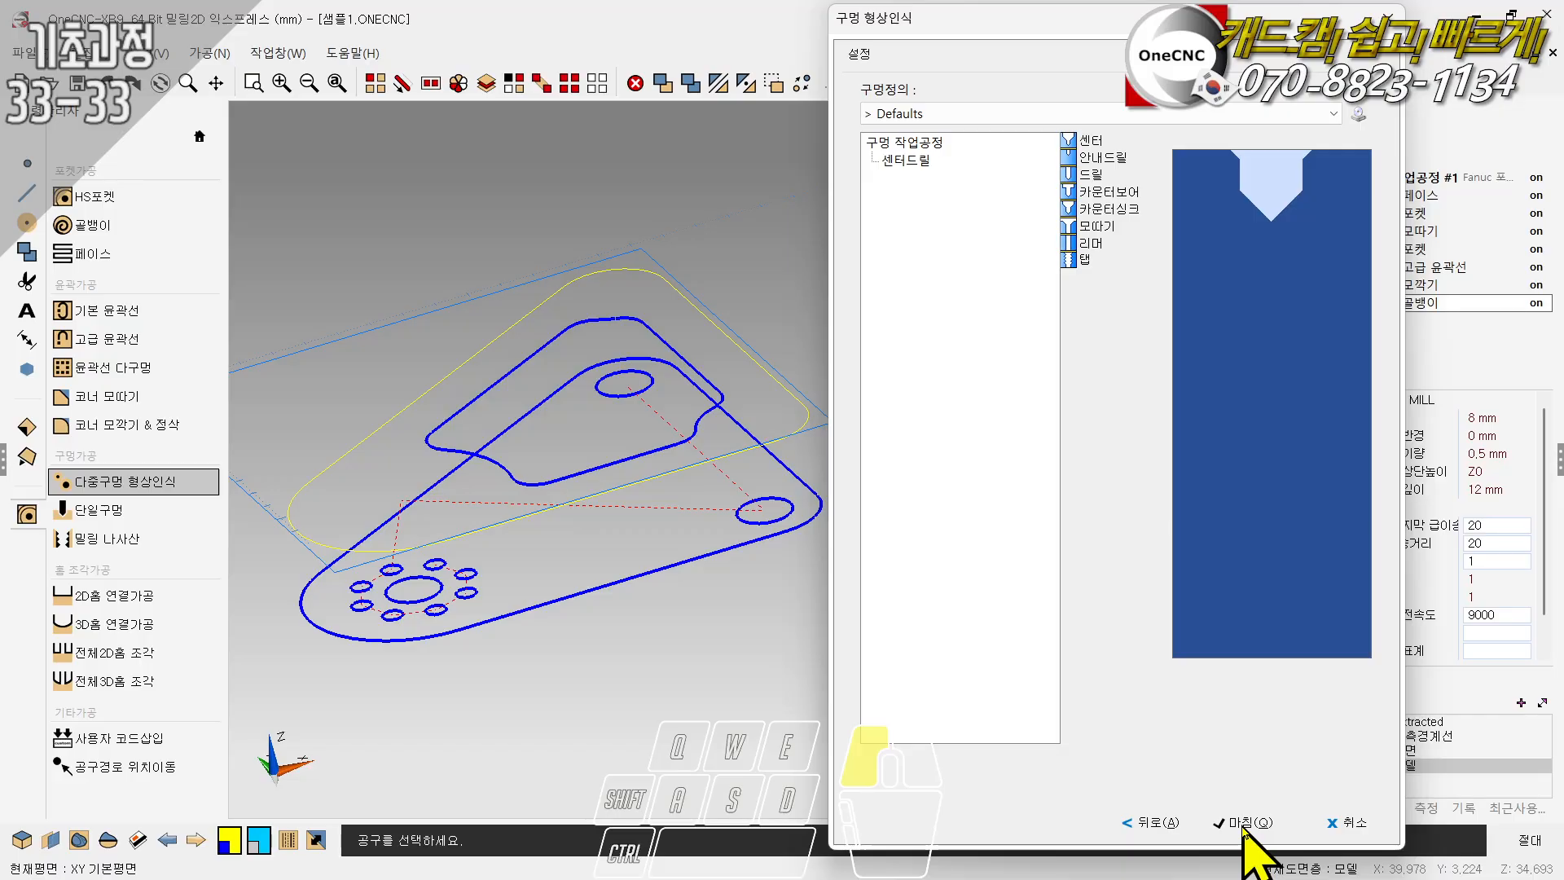
- Add a drill operation below the center drill in the hole process and open its settings
double_click(1088, 174)
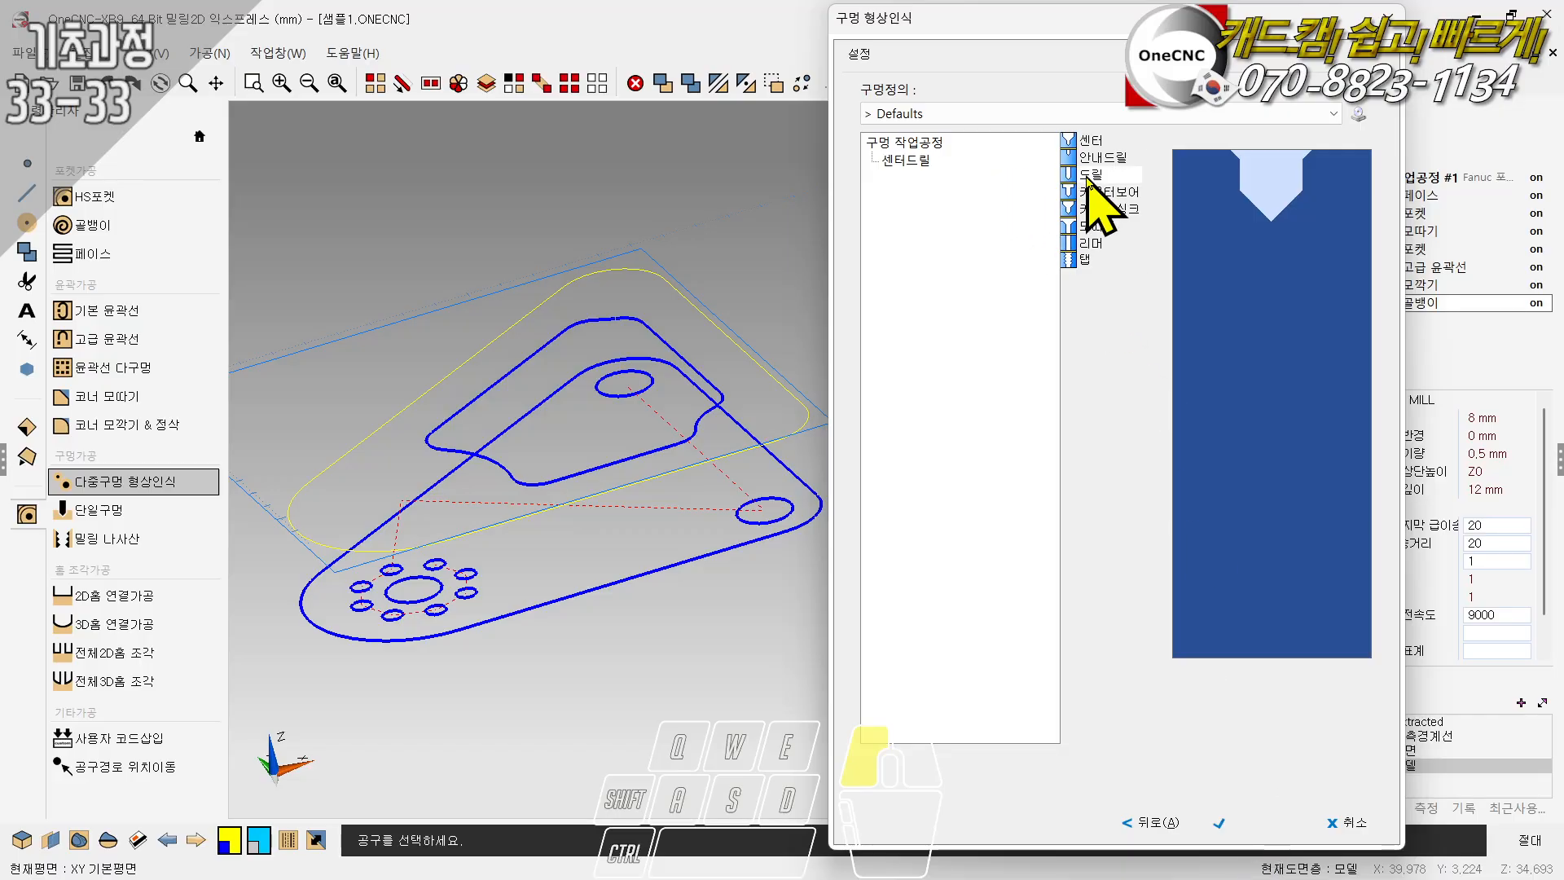
left_click(896, 179)
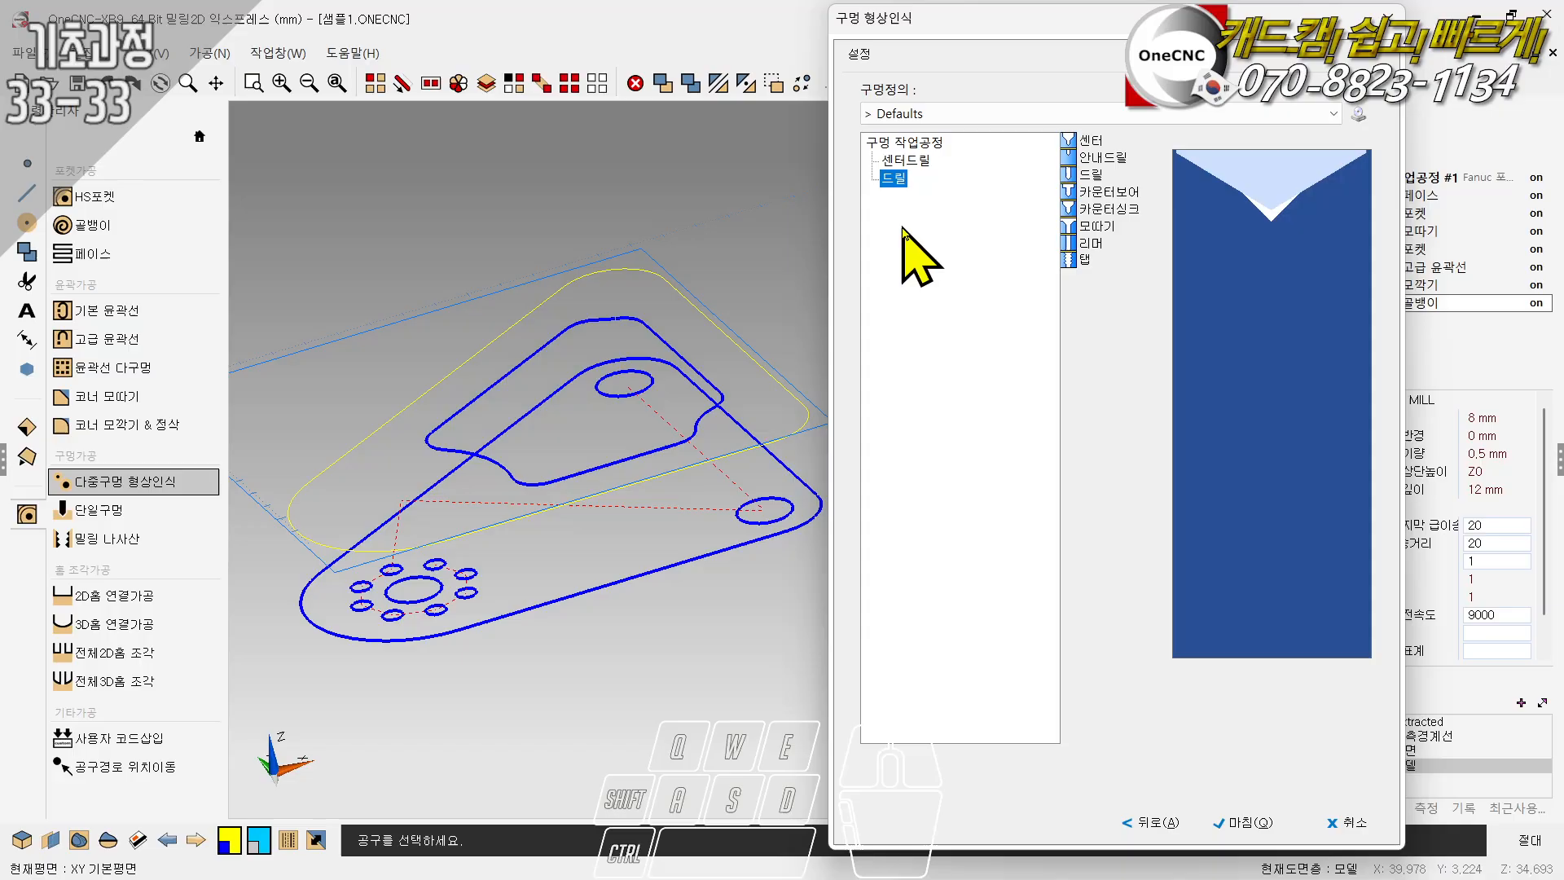
double_click(895, 178)
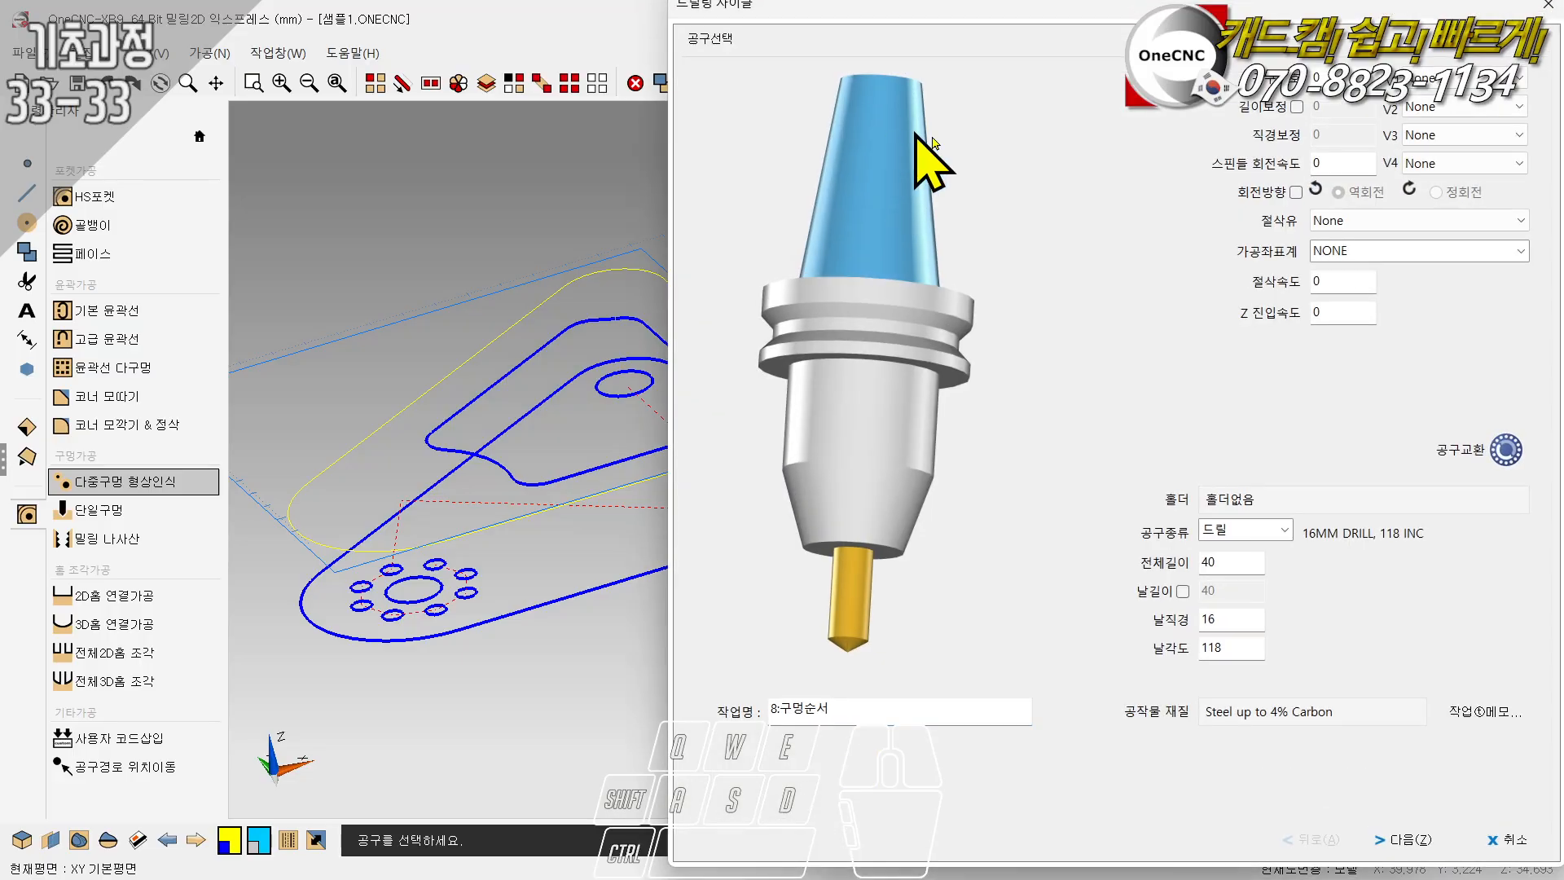
- Sort the library's drills by ascending diameter and assign the 6 MM DRILL to the drill operation
left_click(739, 532)
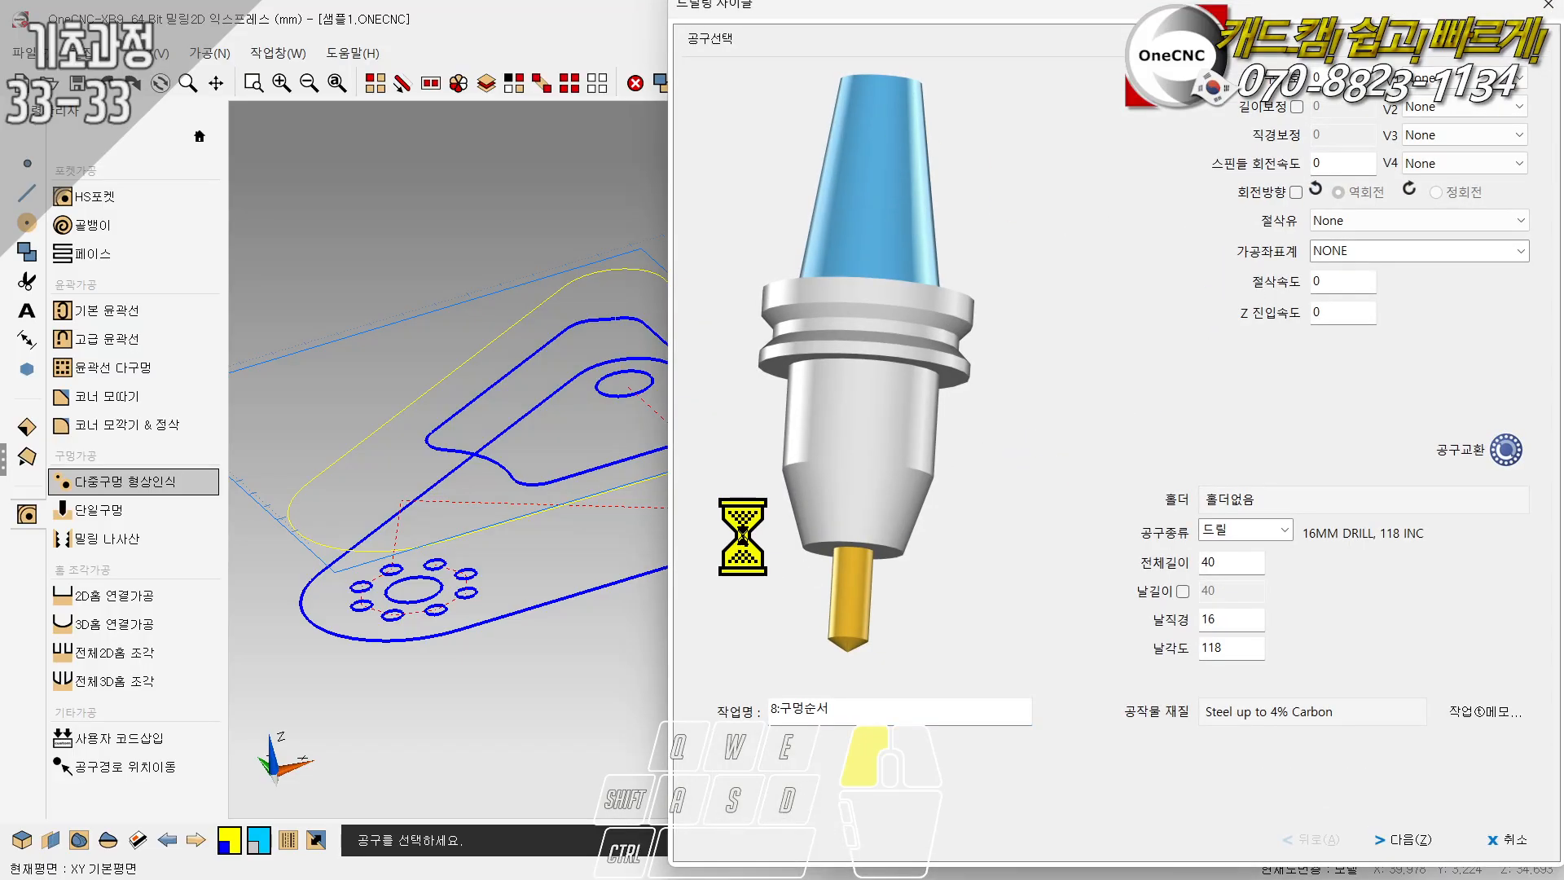
left_click(499, 211)
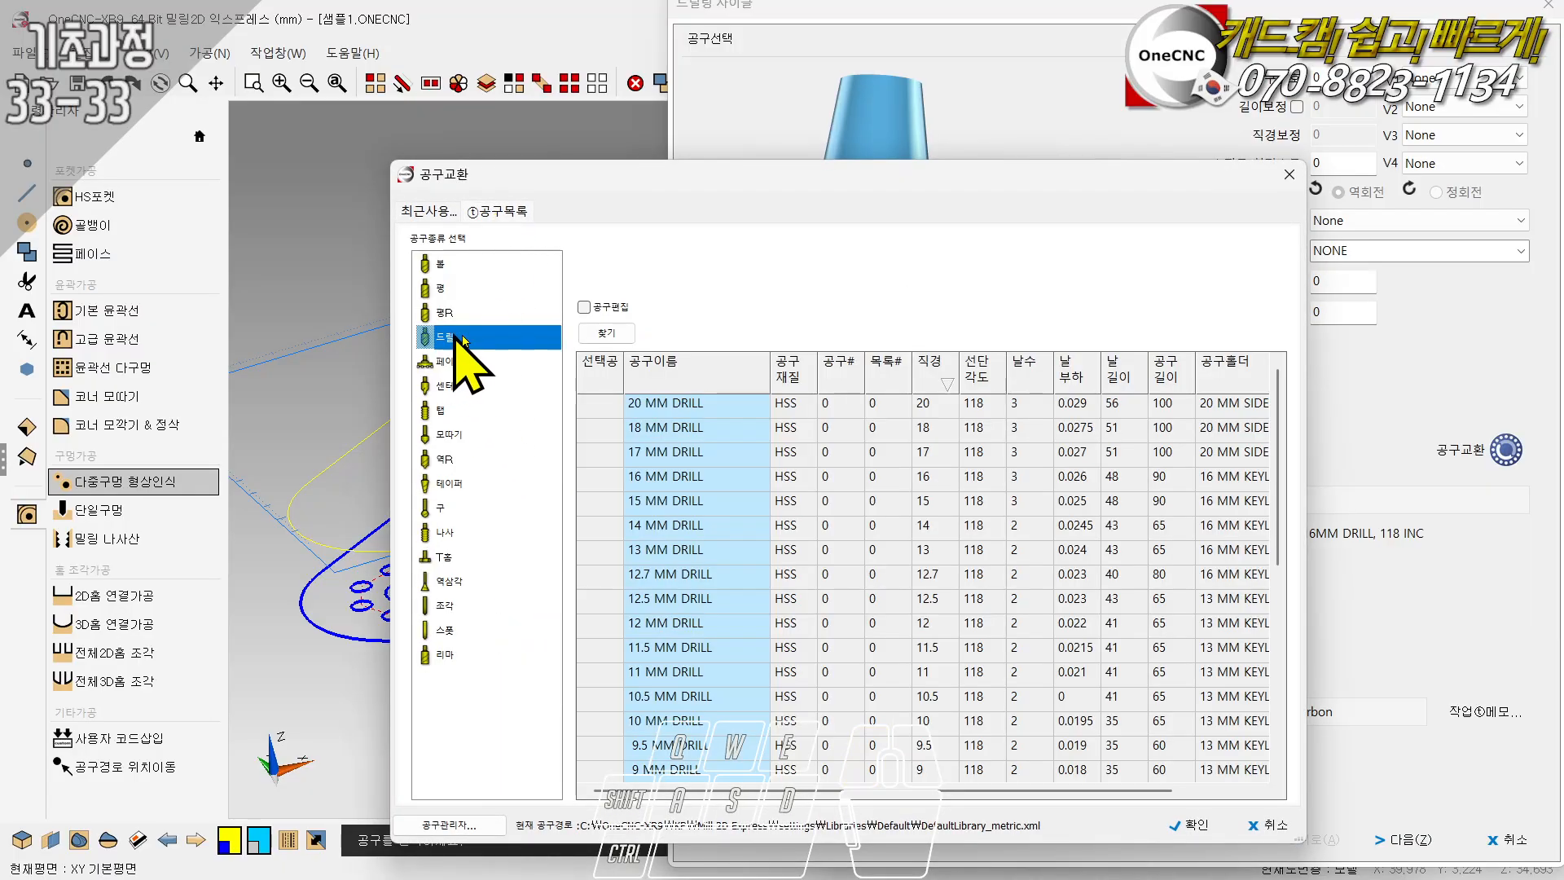
left_click(928, 368)
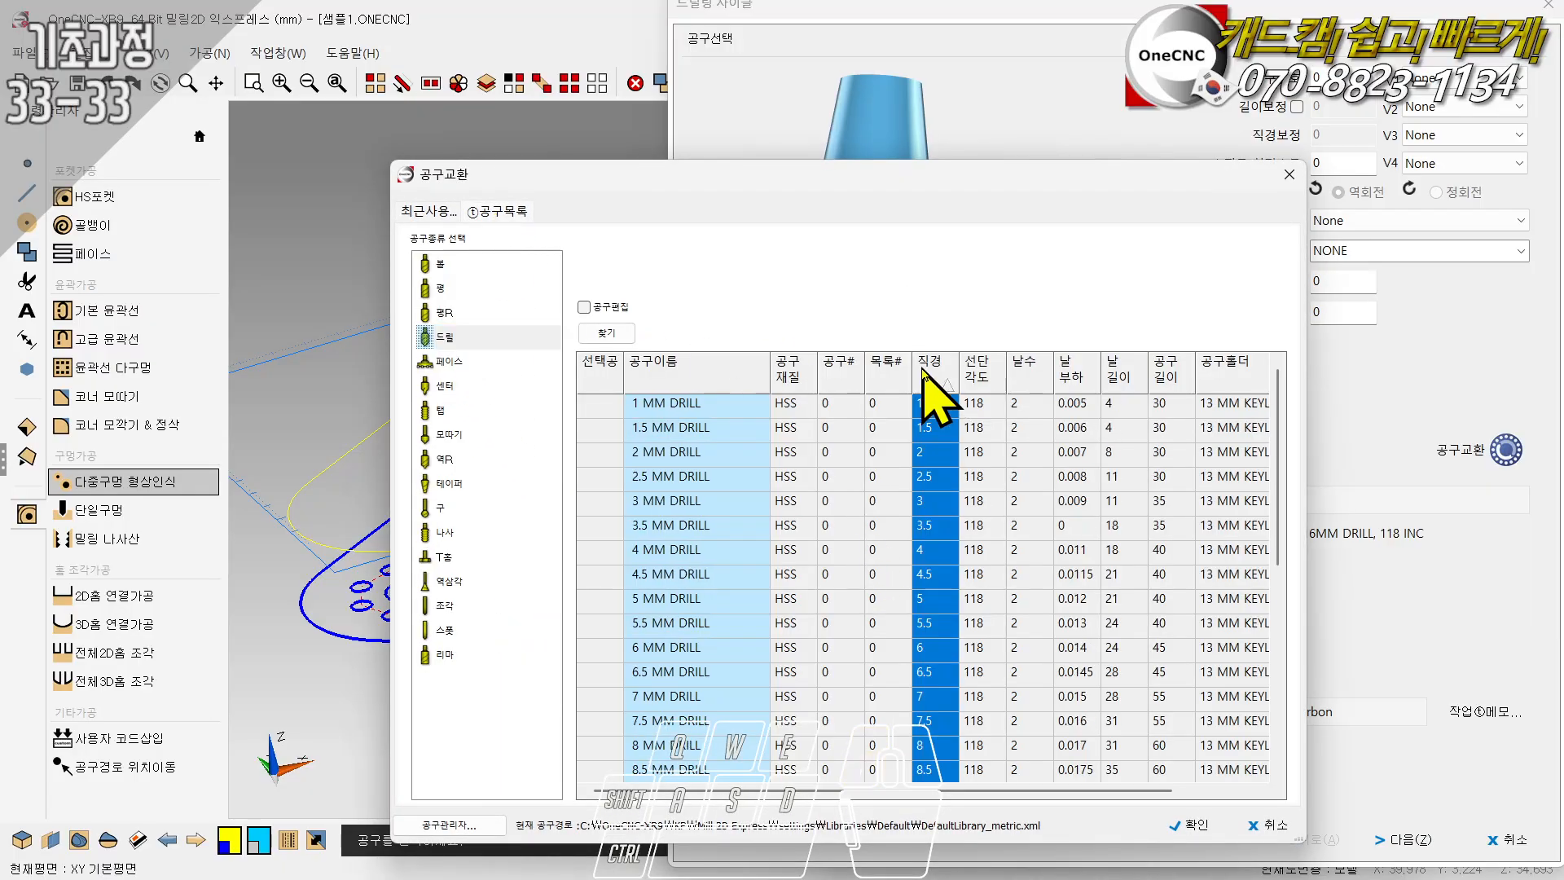
left_click(929, 650)
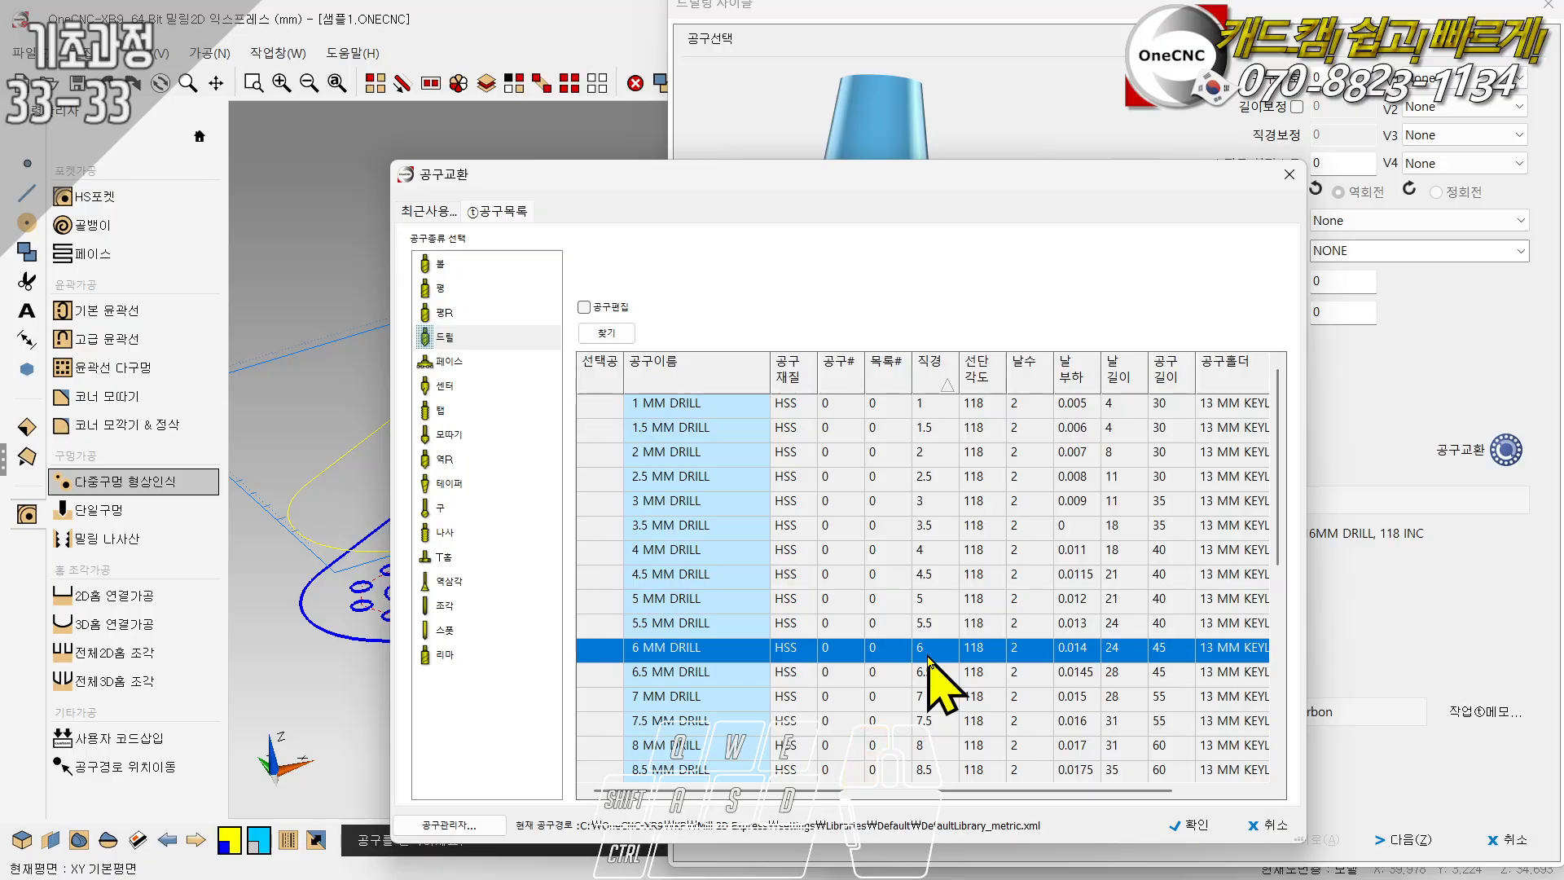
left_click(1188, 822)
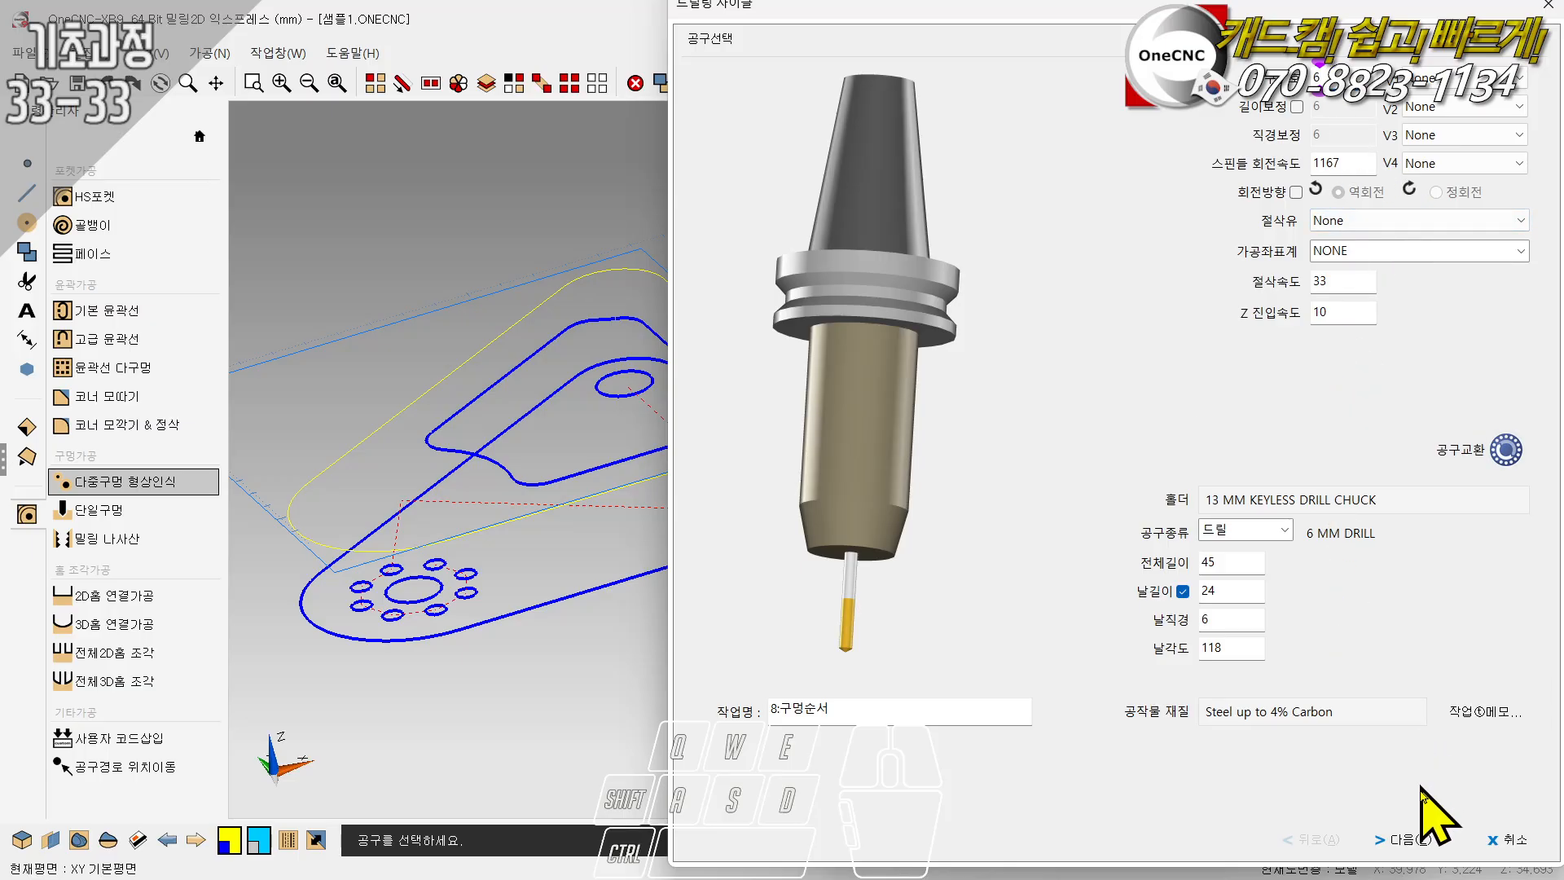
- Set the 6 mm drill's final Z depth to -30 and enable drilling through the hole bottom
left_click(1401, 841)
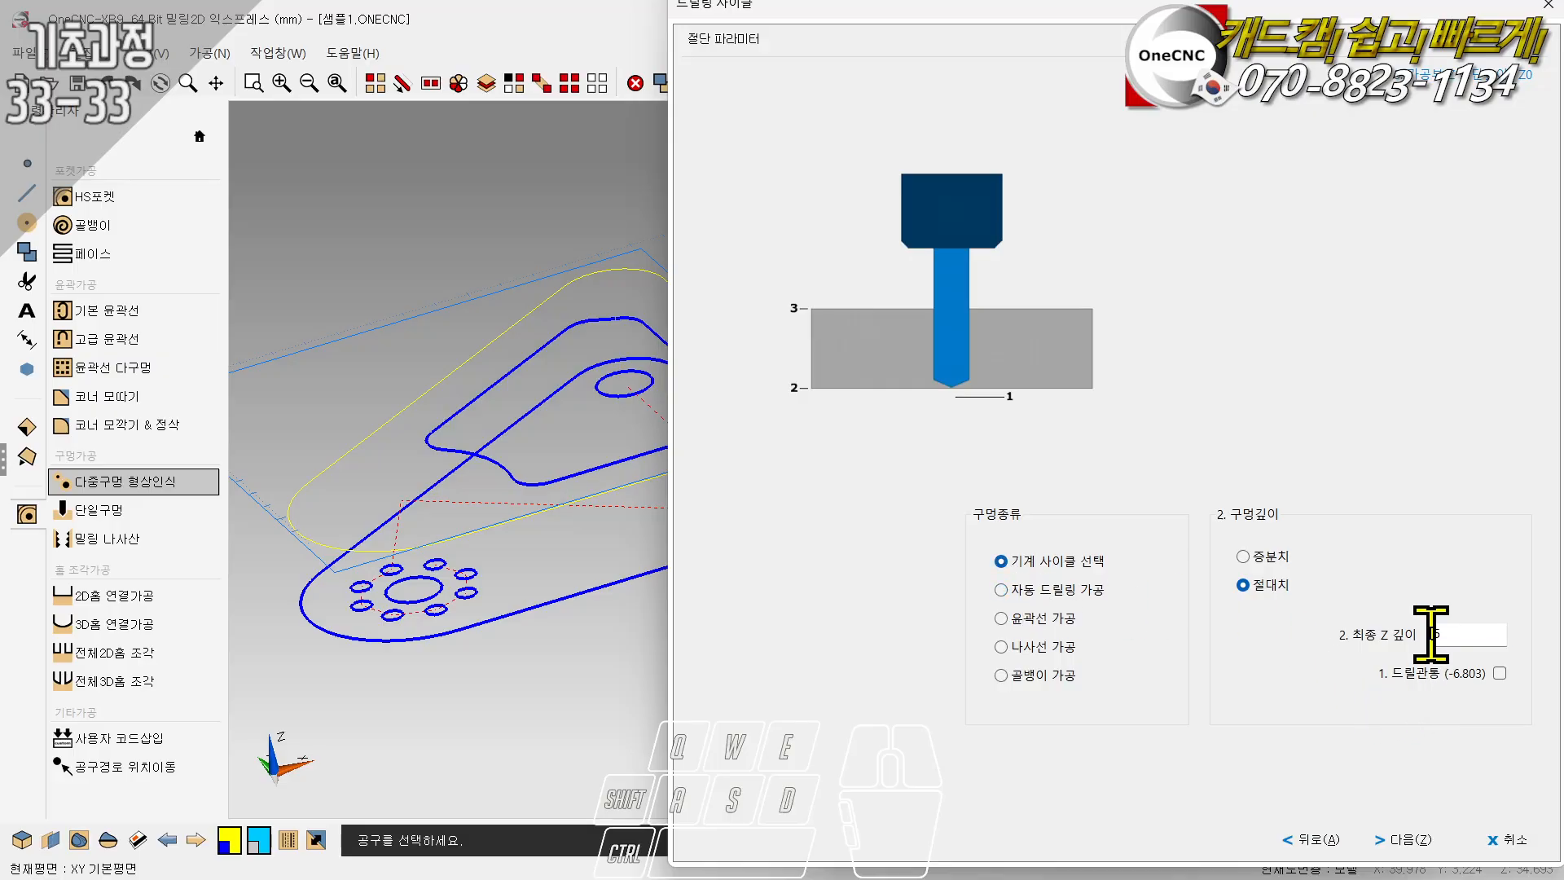
left_click_drag(1436, 635, 1471, 635)
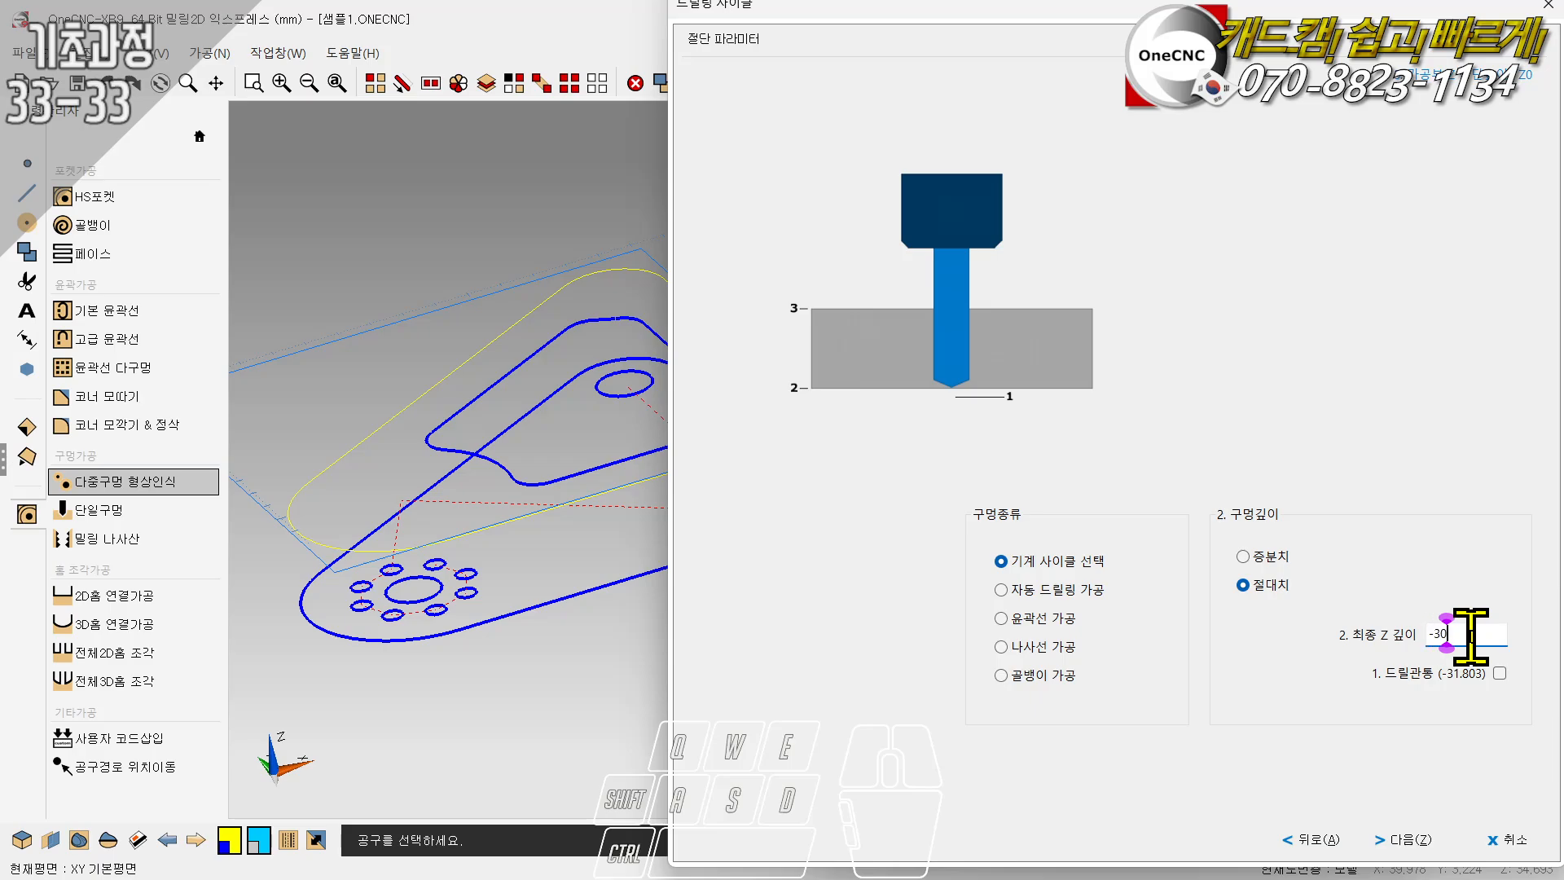
left_click(1499, 673)
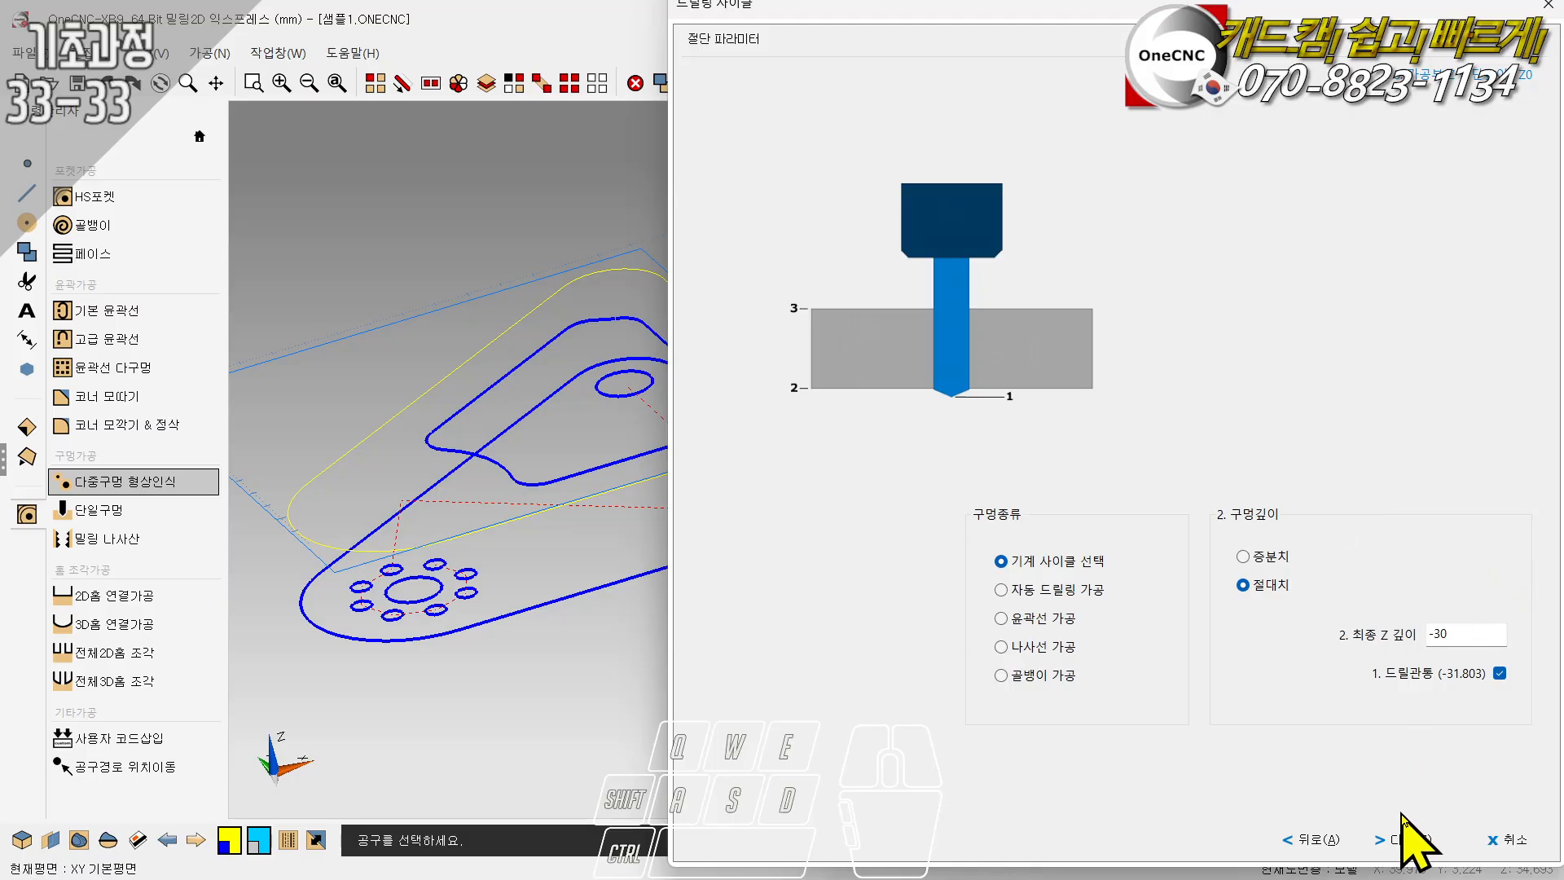
left_click(1407, 845)
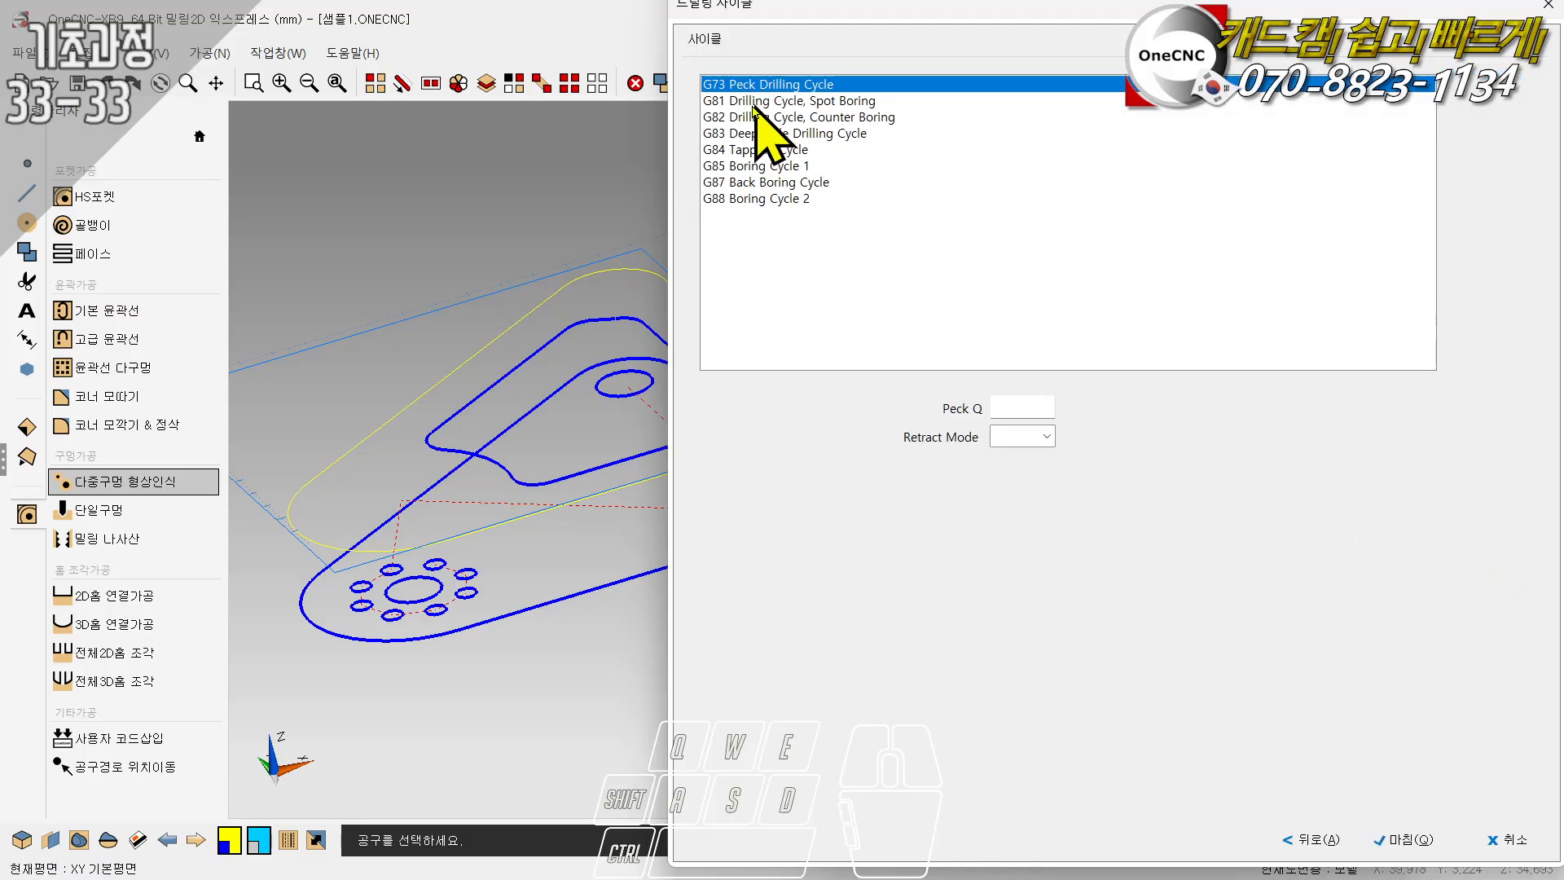
- Switch the drill operation to automatic drilling, choose the deep hole type, and finish the drilling cycle
left_click(1307, 844)
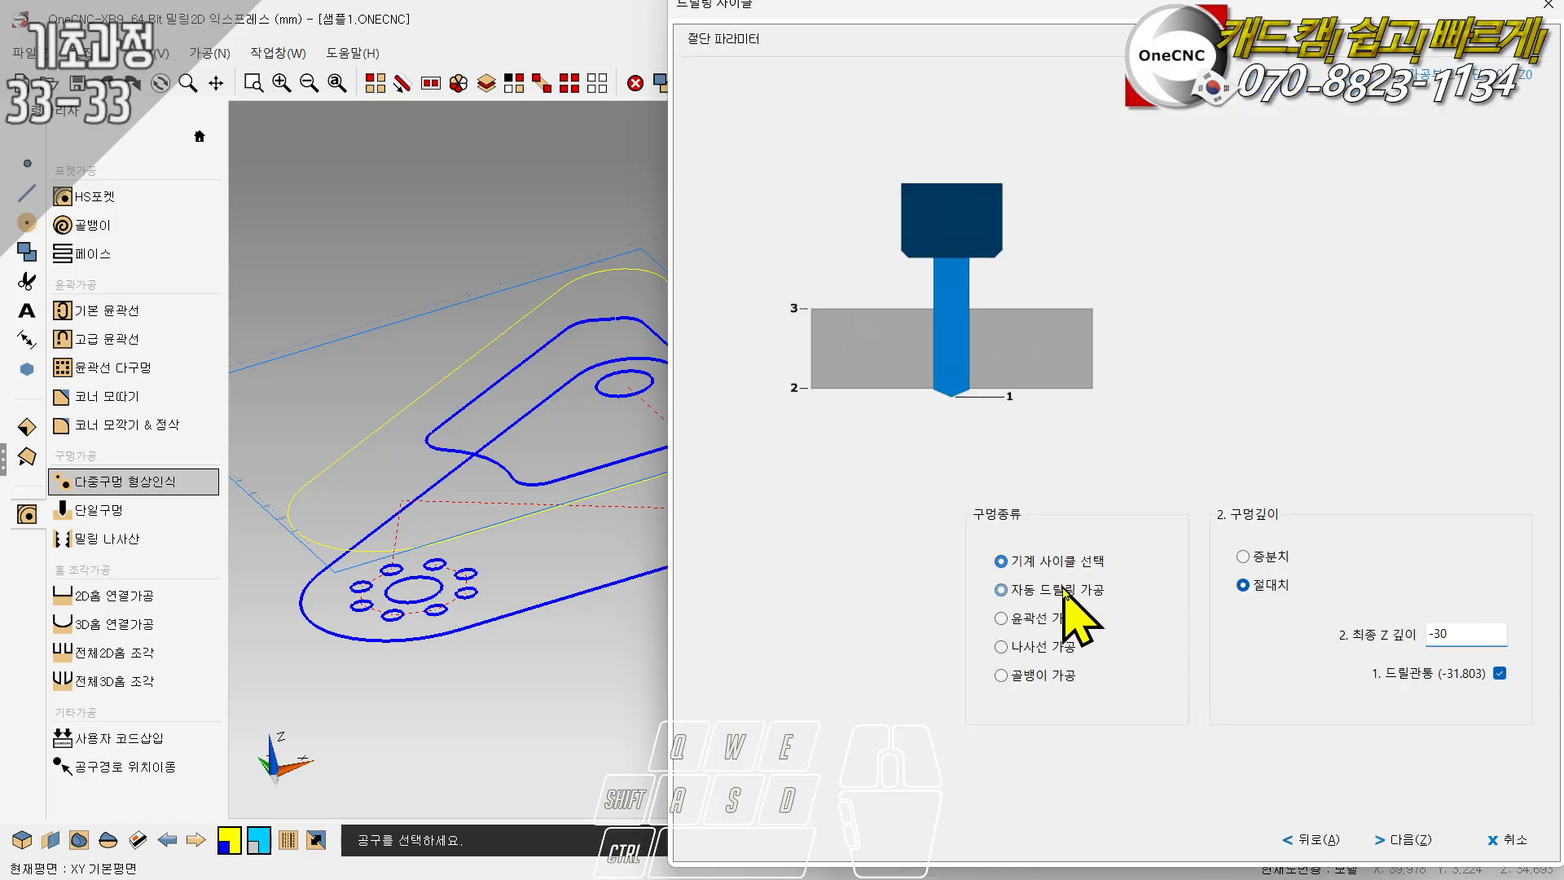
left_click(1094, 597)
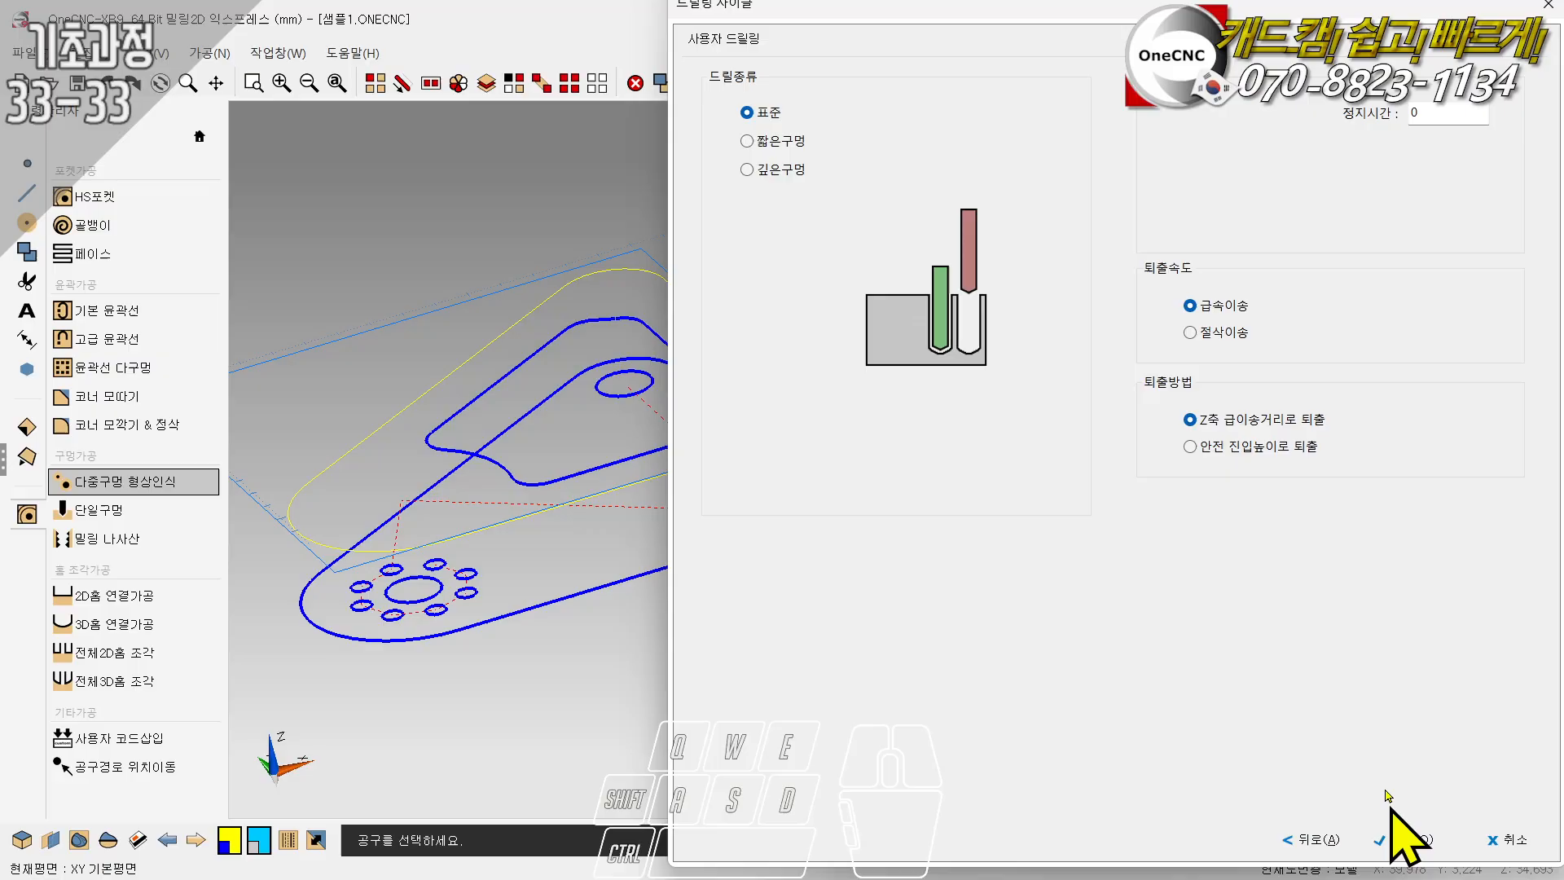
left_click(765, 140)
left_click(762, 170)
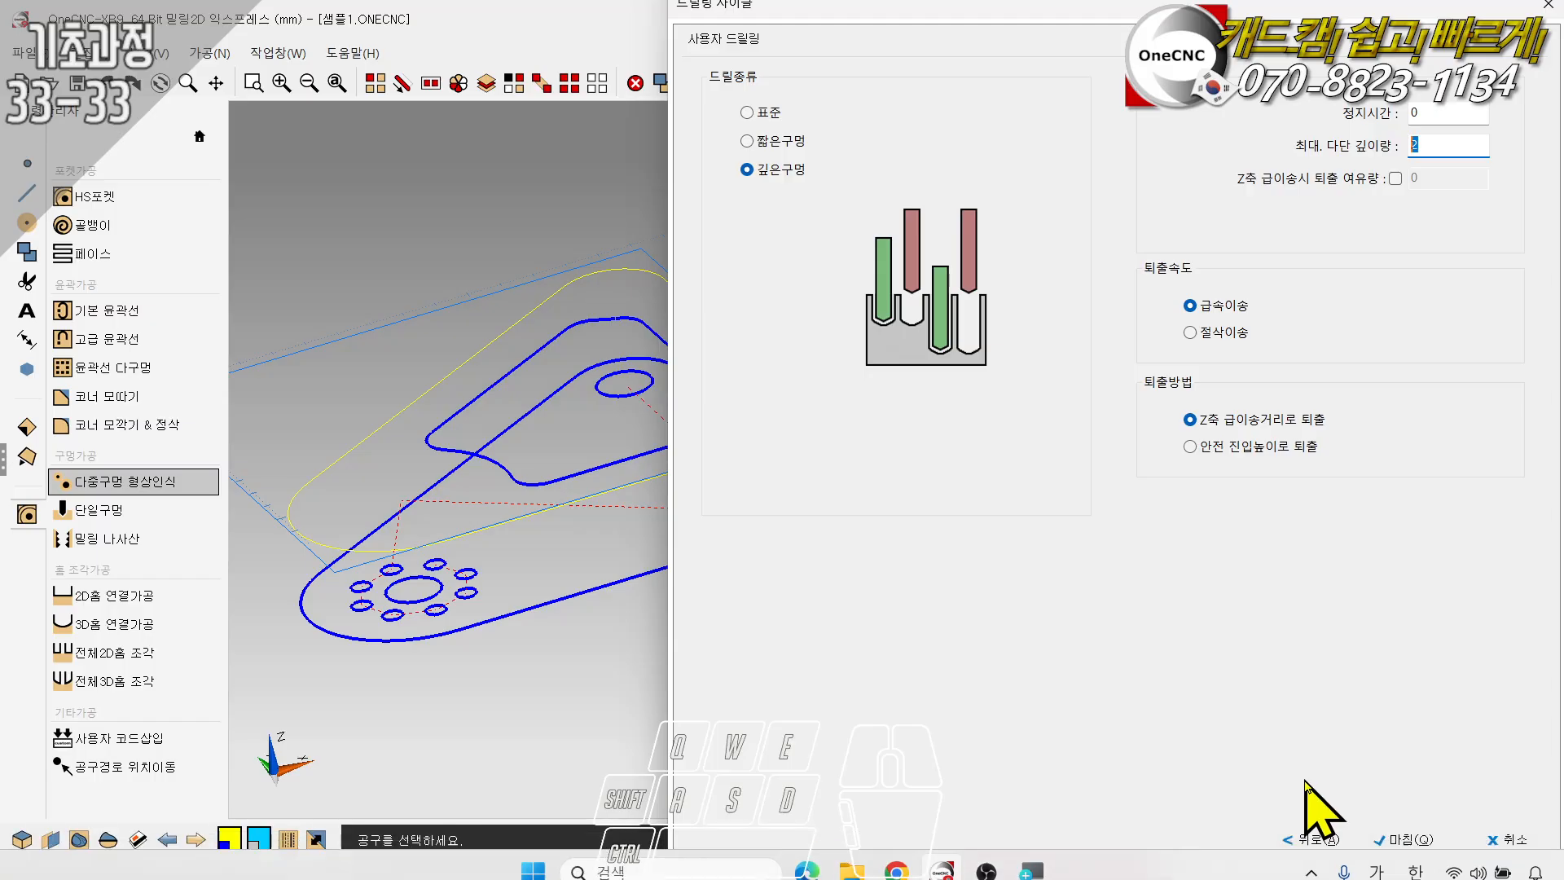
left_click(1310, 839)
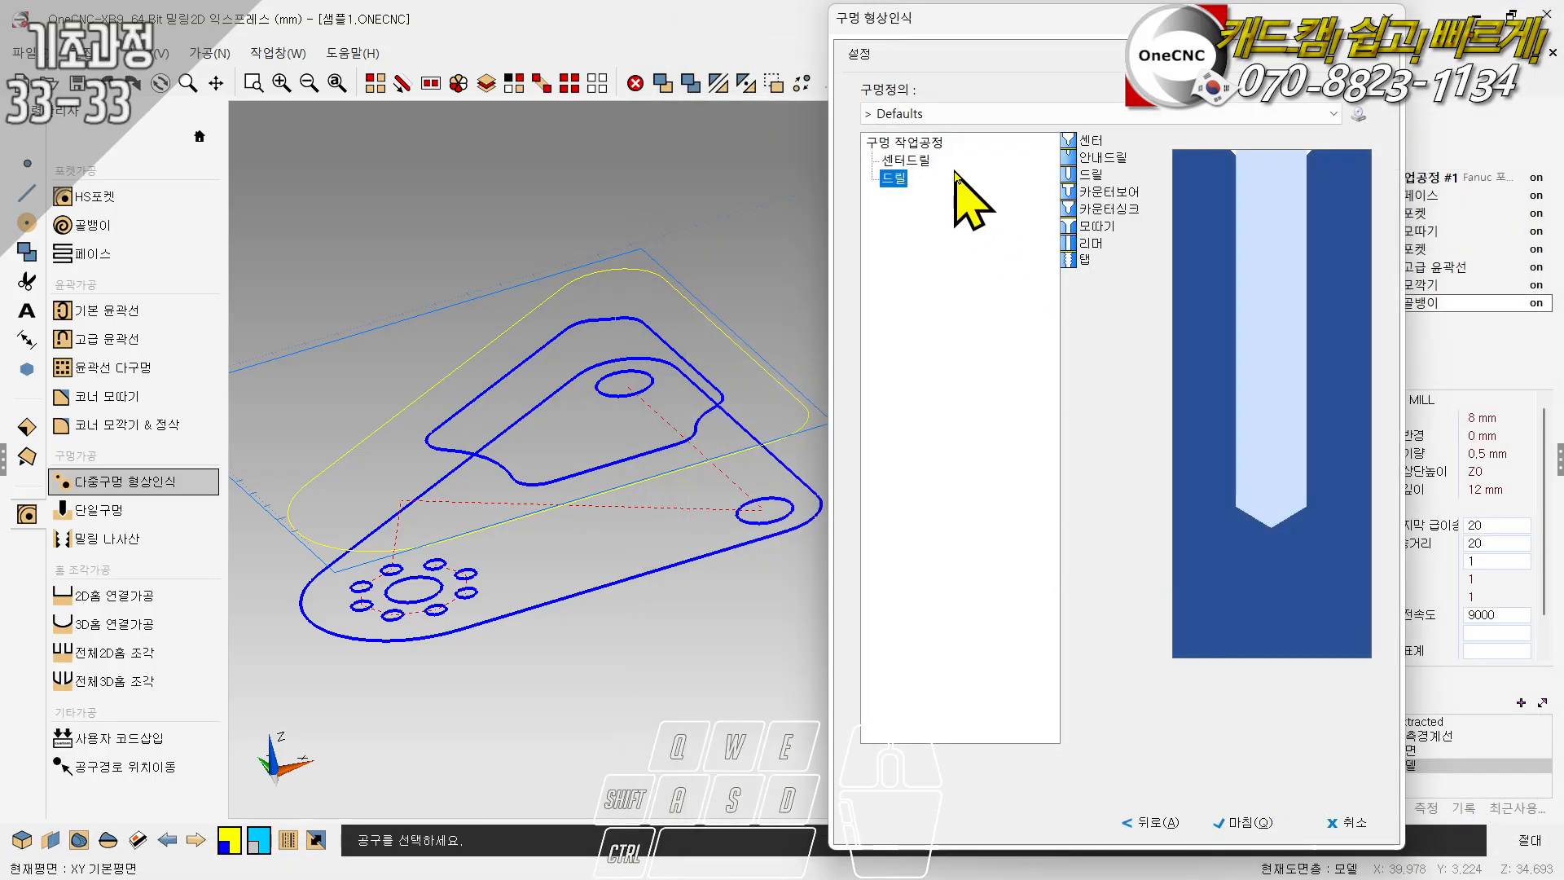
- Check the center drill and drill entries in the hole process and finish the multi-hole recognition
left_click(906, 160)
left_click(894, 178)
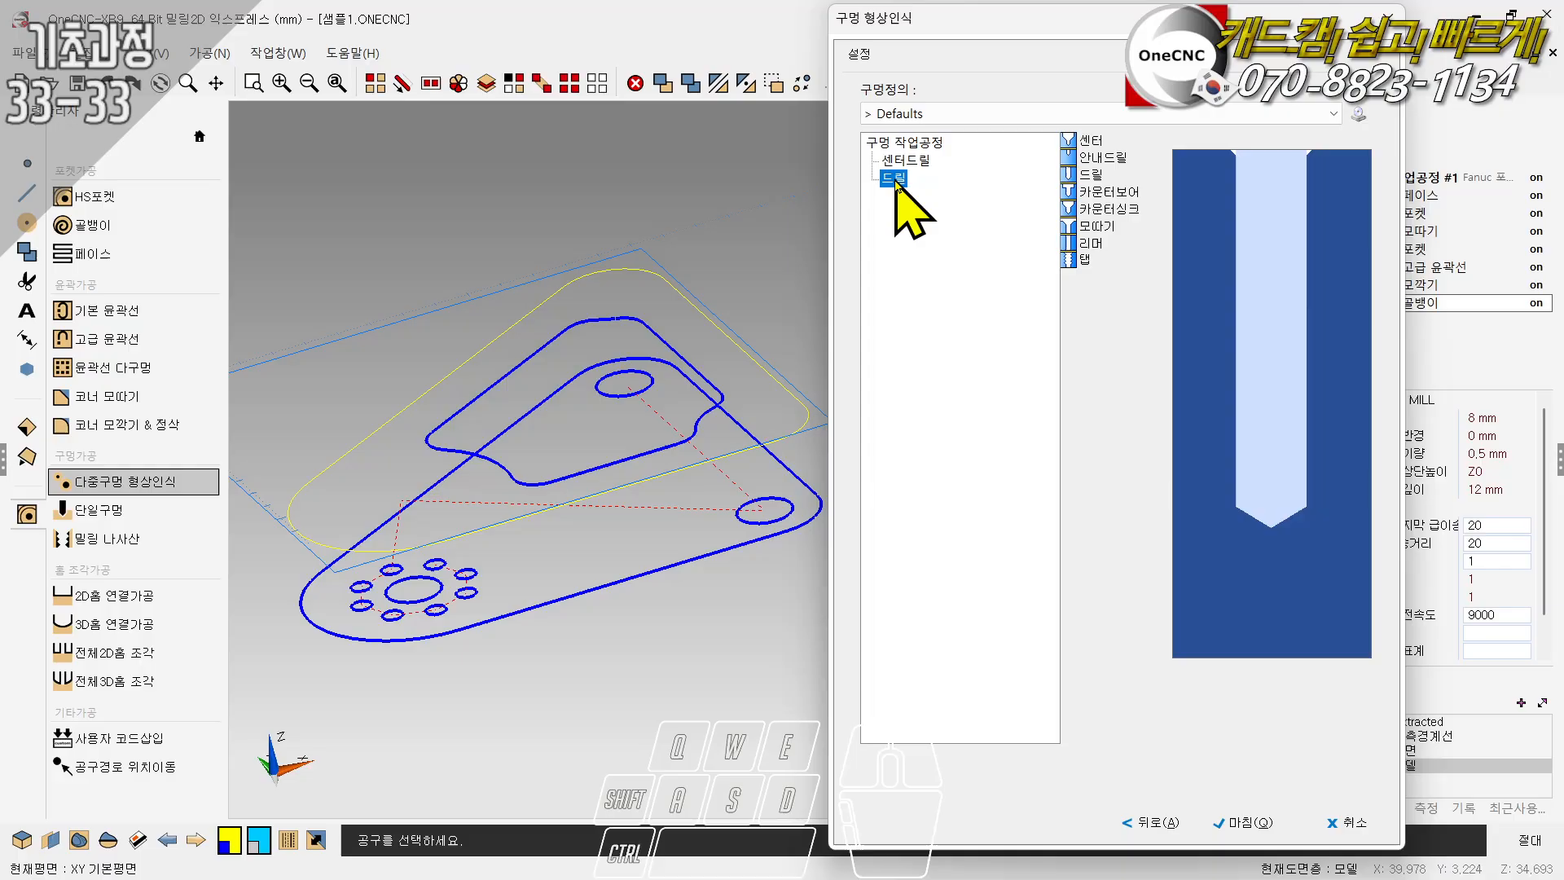
left_click(1232, 822)
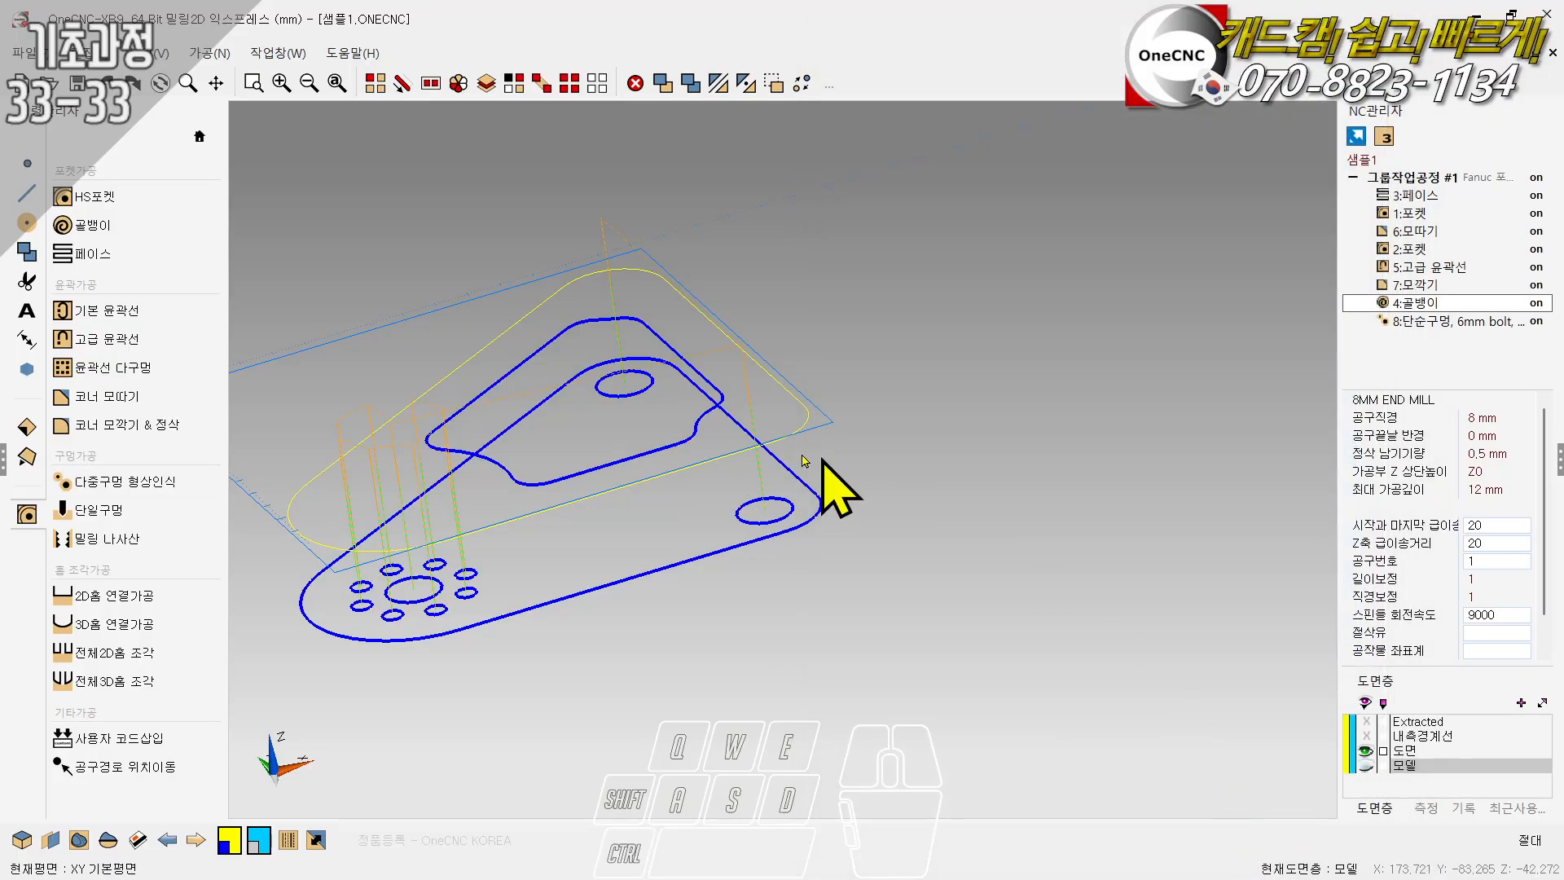
scroll(469, 294, "up", 1)
scroll(905, 287, "down", 1)
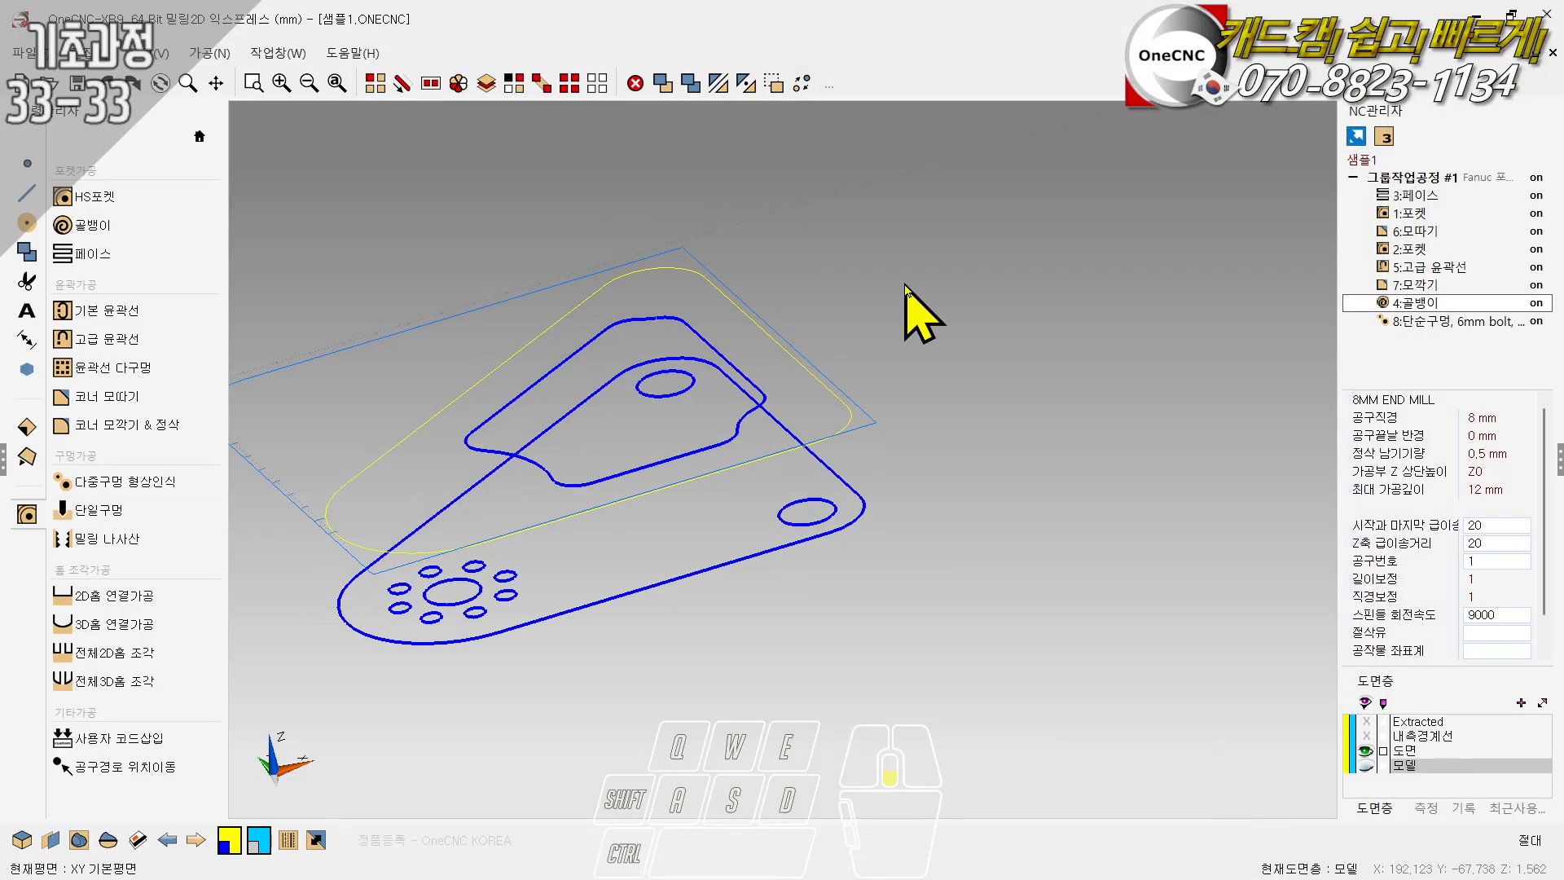
scroll(465, 338, "up", 1)
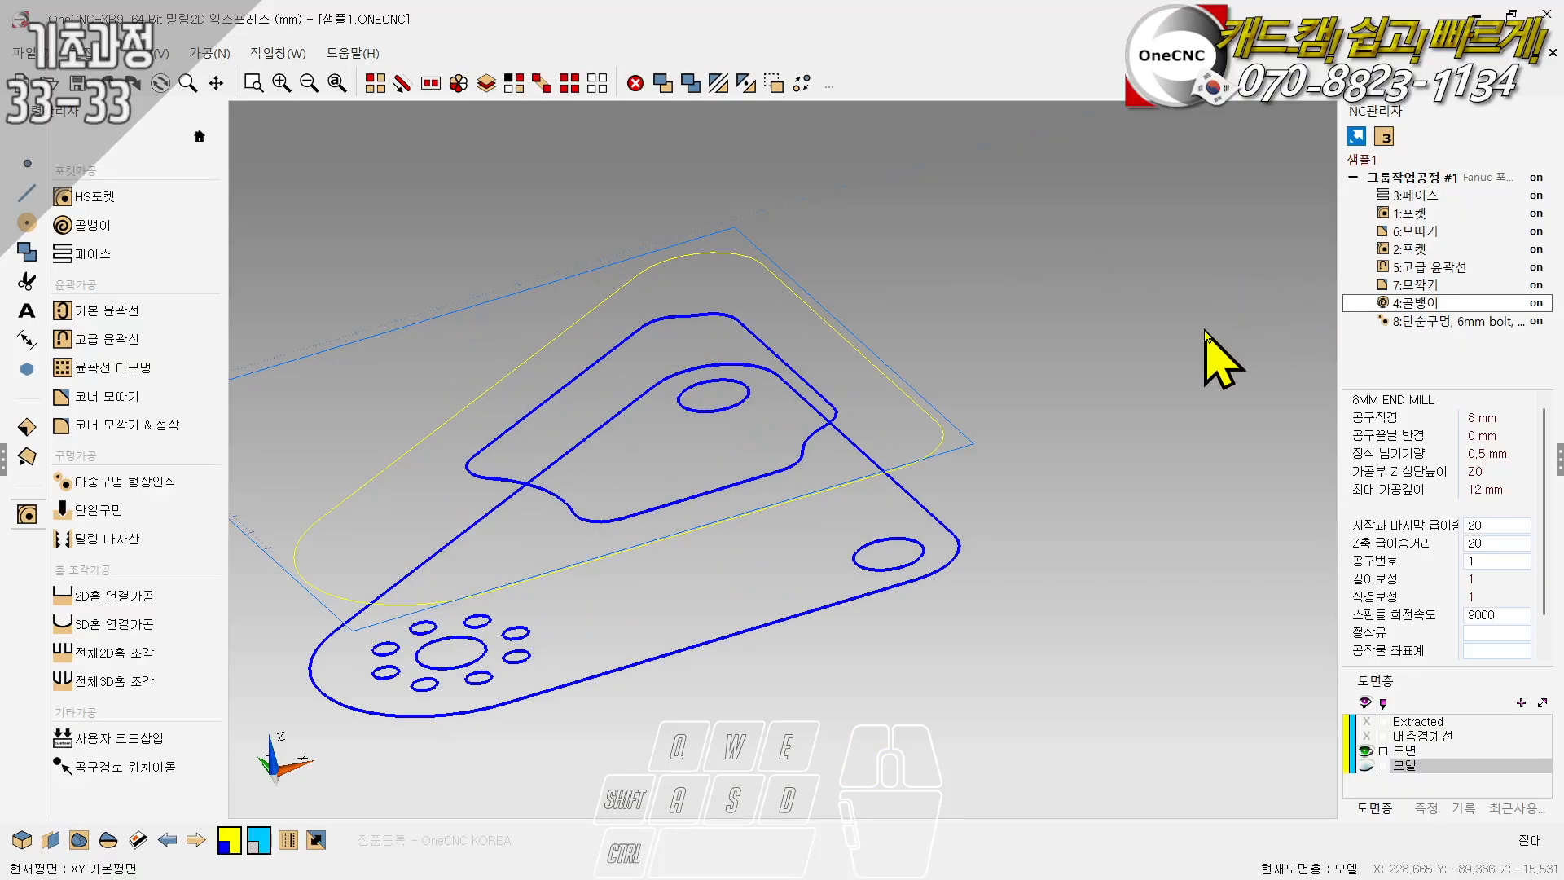
- Start a simulation of the new hole operation alone, using the part outline as stock
left_click(1425, 323)
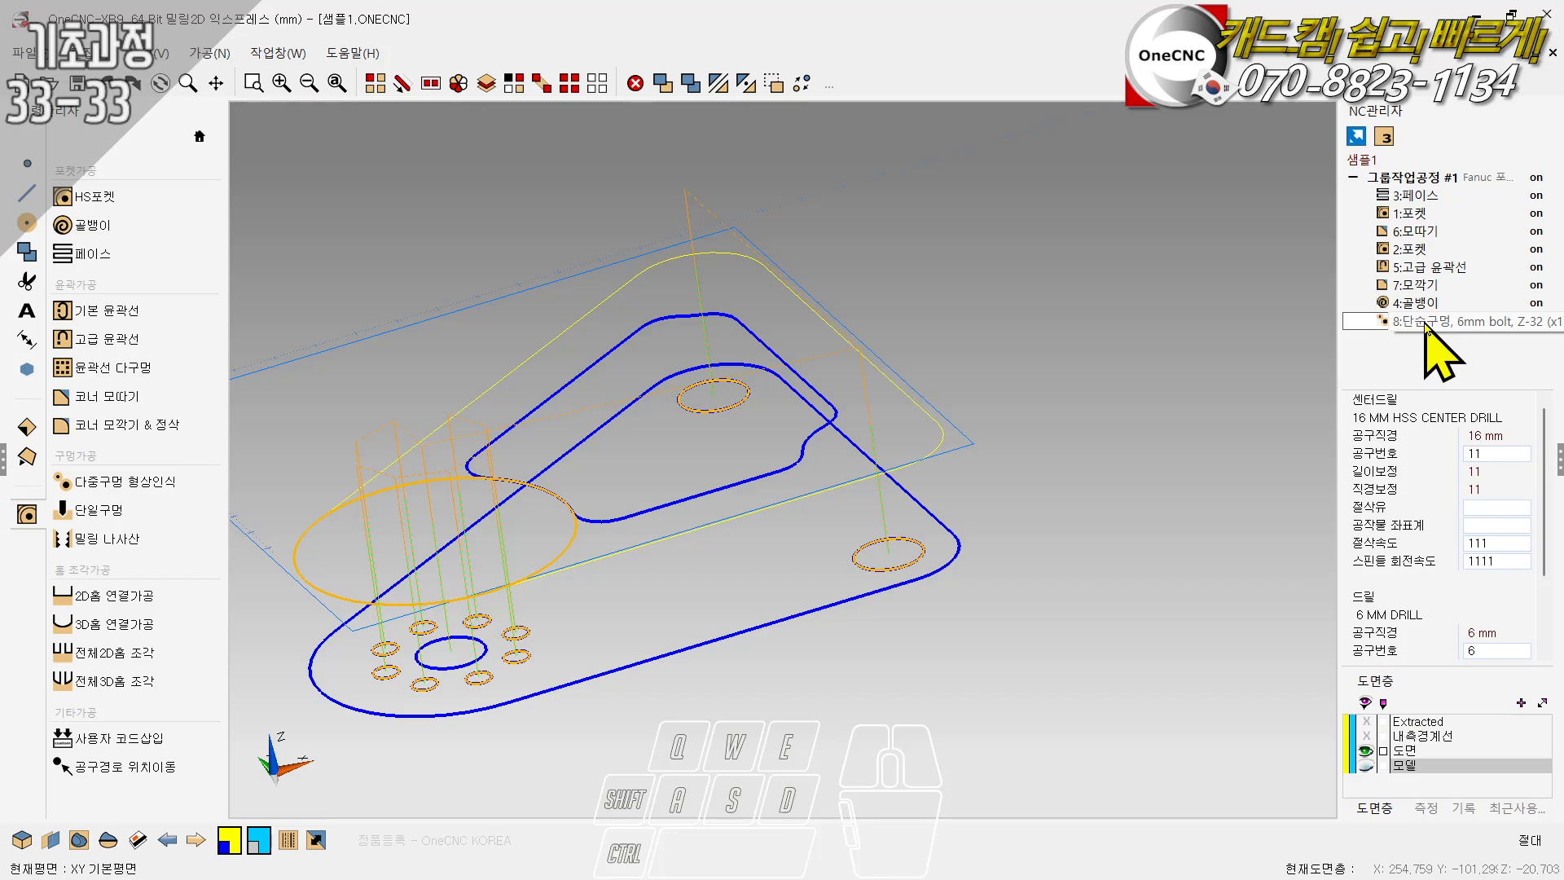
double_click(1426, 324)
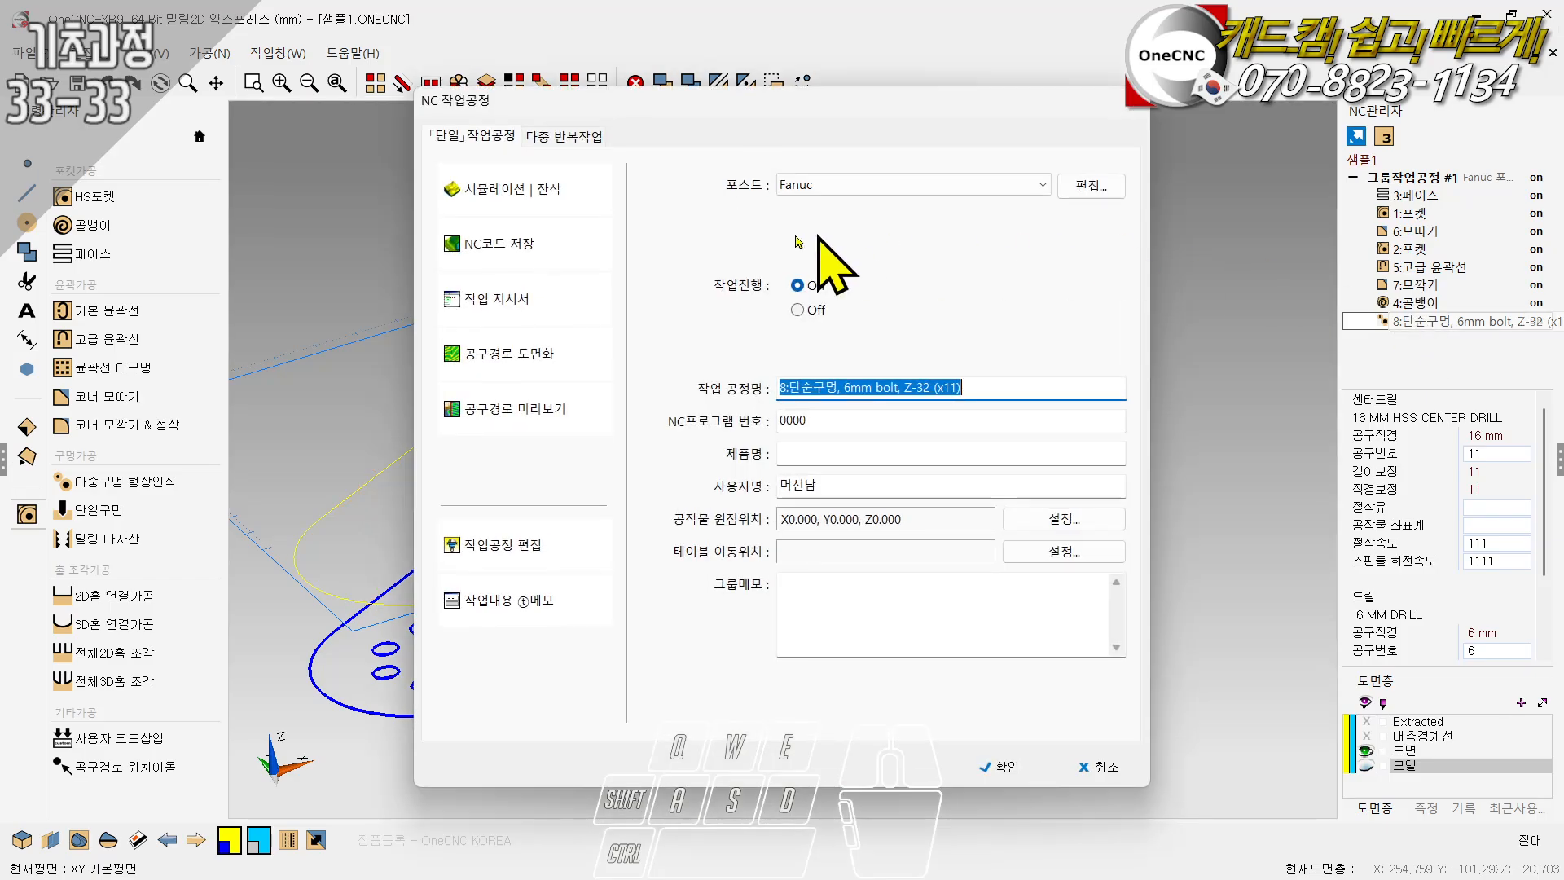
left_click(463, 286)
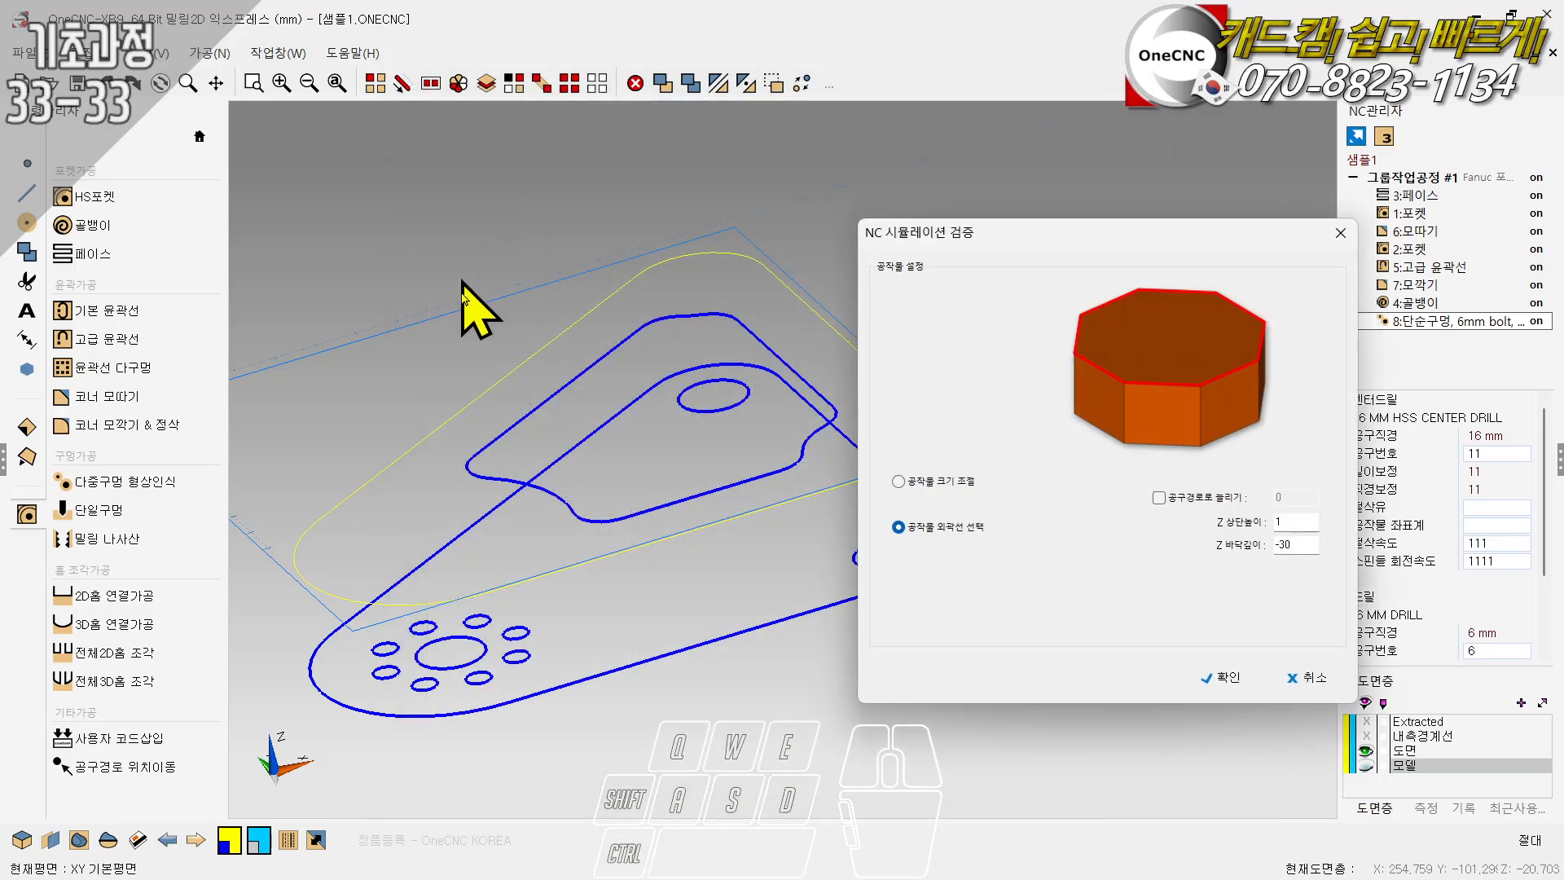
left_click(1226, 678)
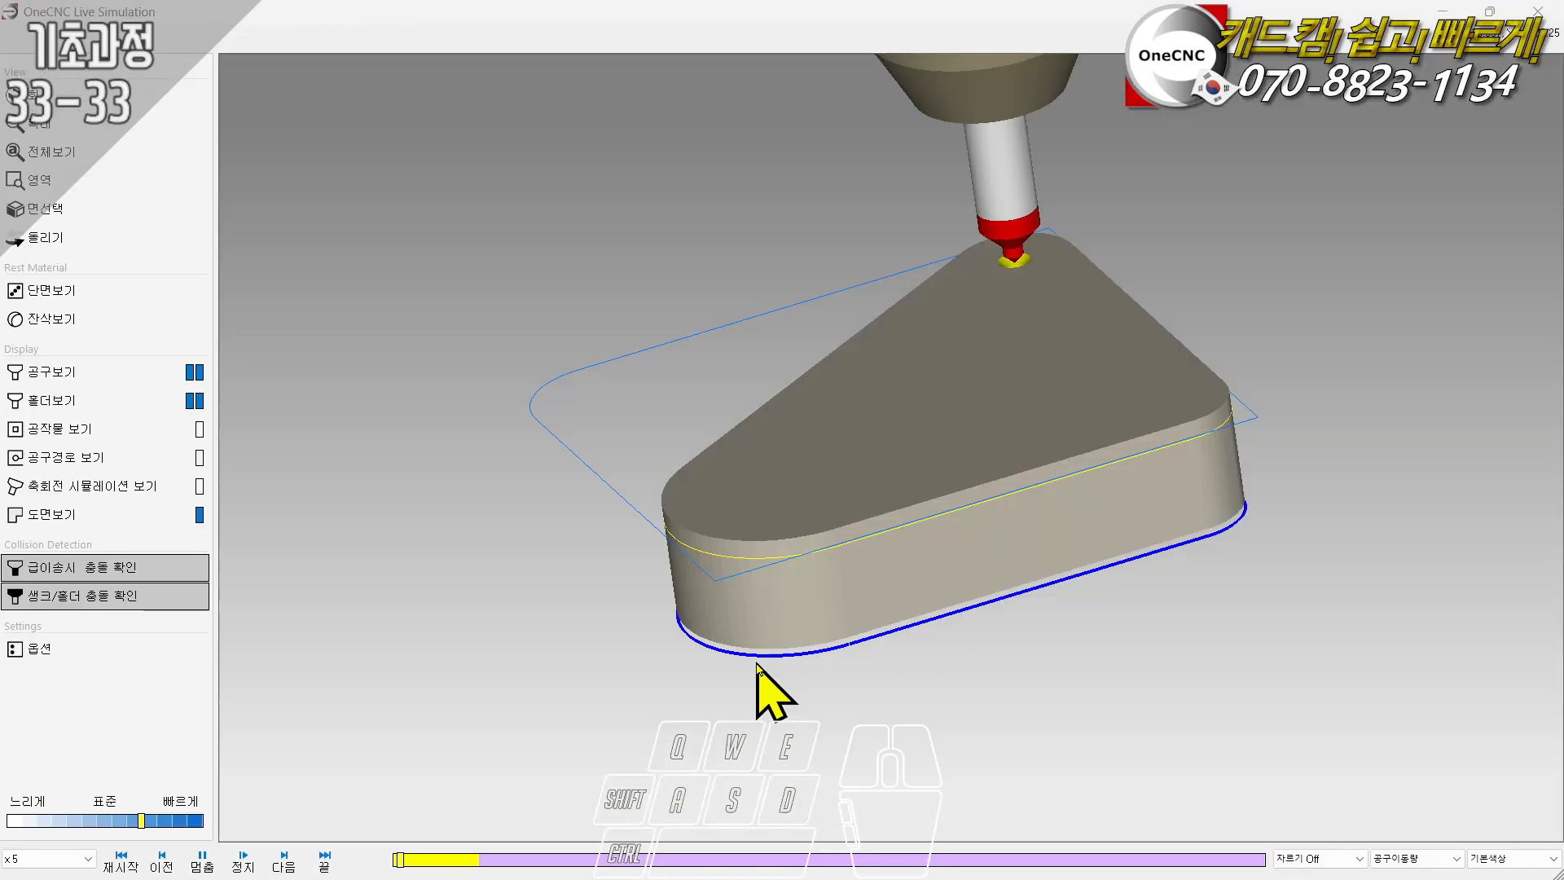
- Examine the hole drilling simulation, replay it at /5 speed, and close the simulation
left_click_drag(1001, 566, 754, 555)
scroll(744, 456, "up", 2)
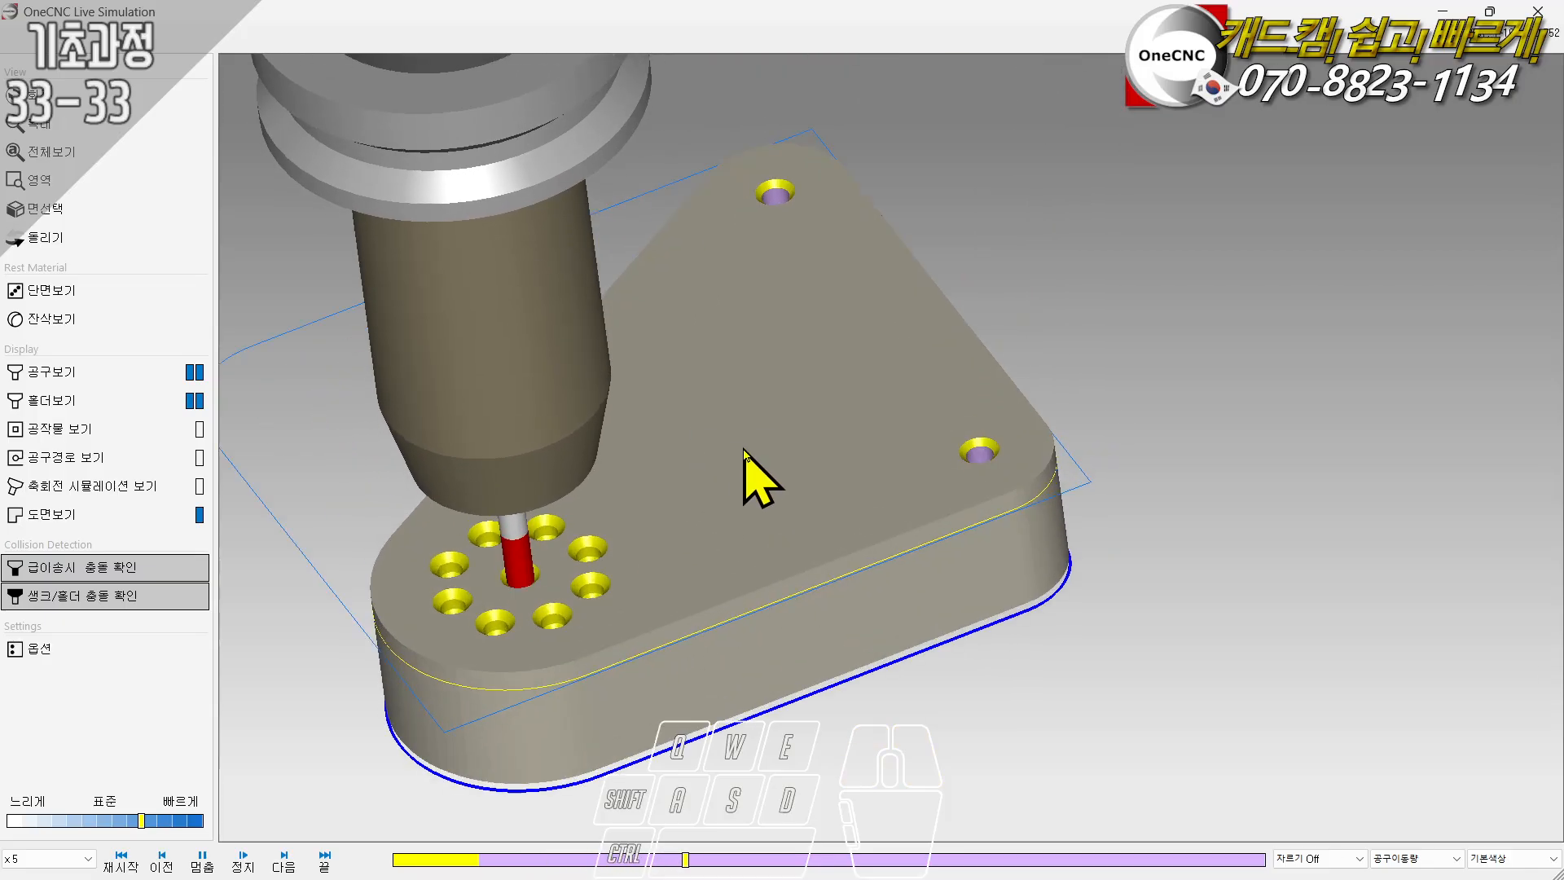
left_click_drag(744, 456, 733, 472)
left_click_drag(142, 821, 83, 820)
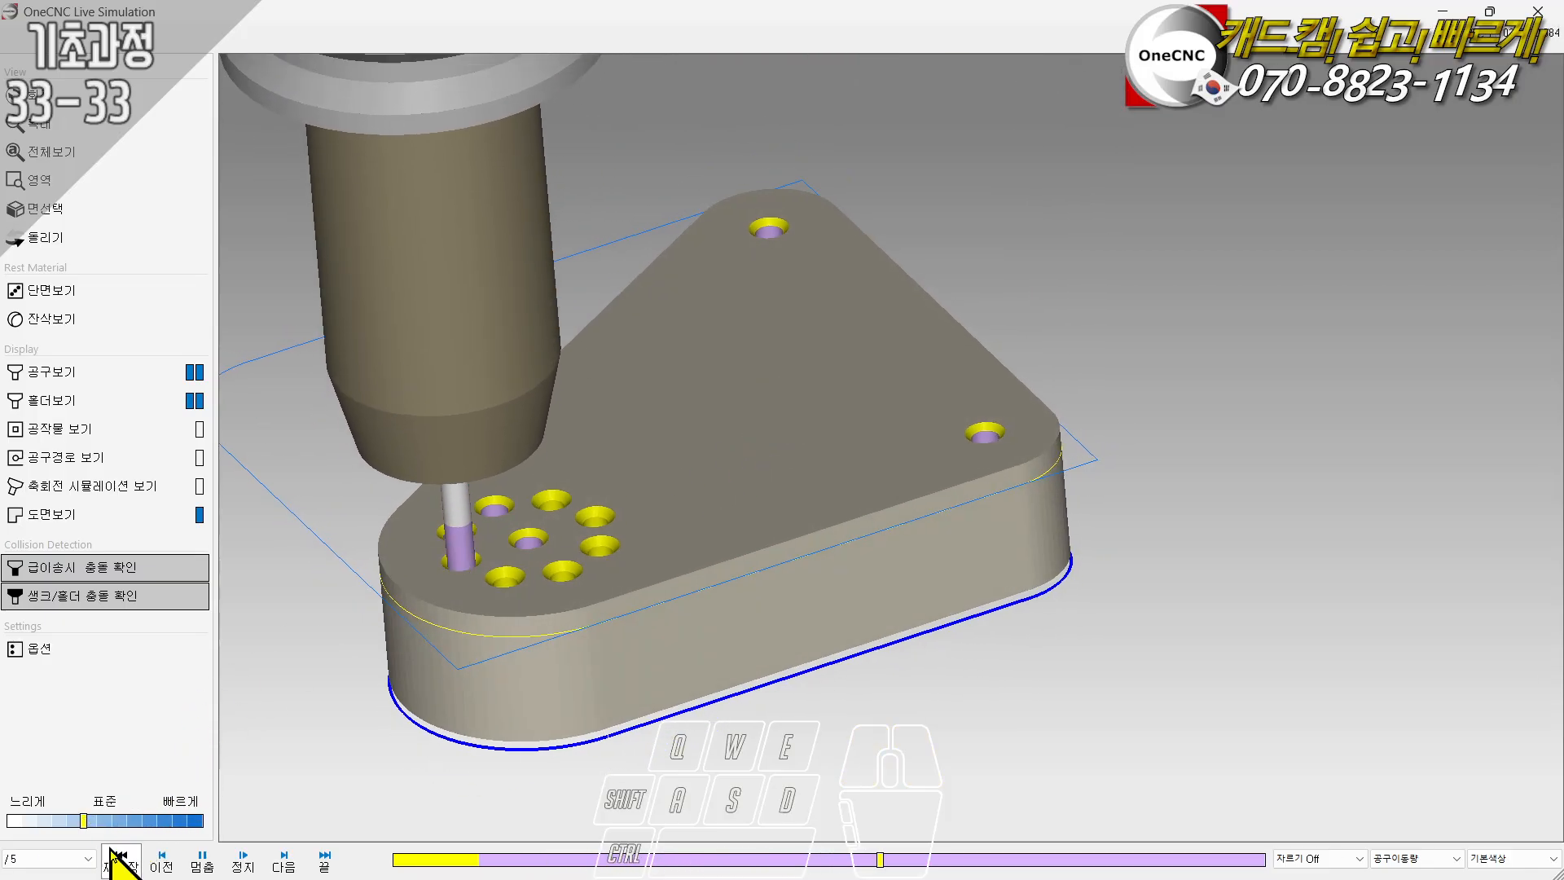
left_click(118, 860)
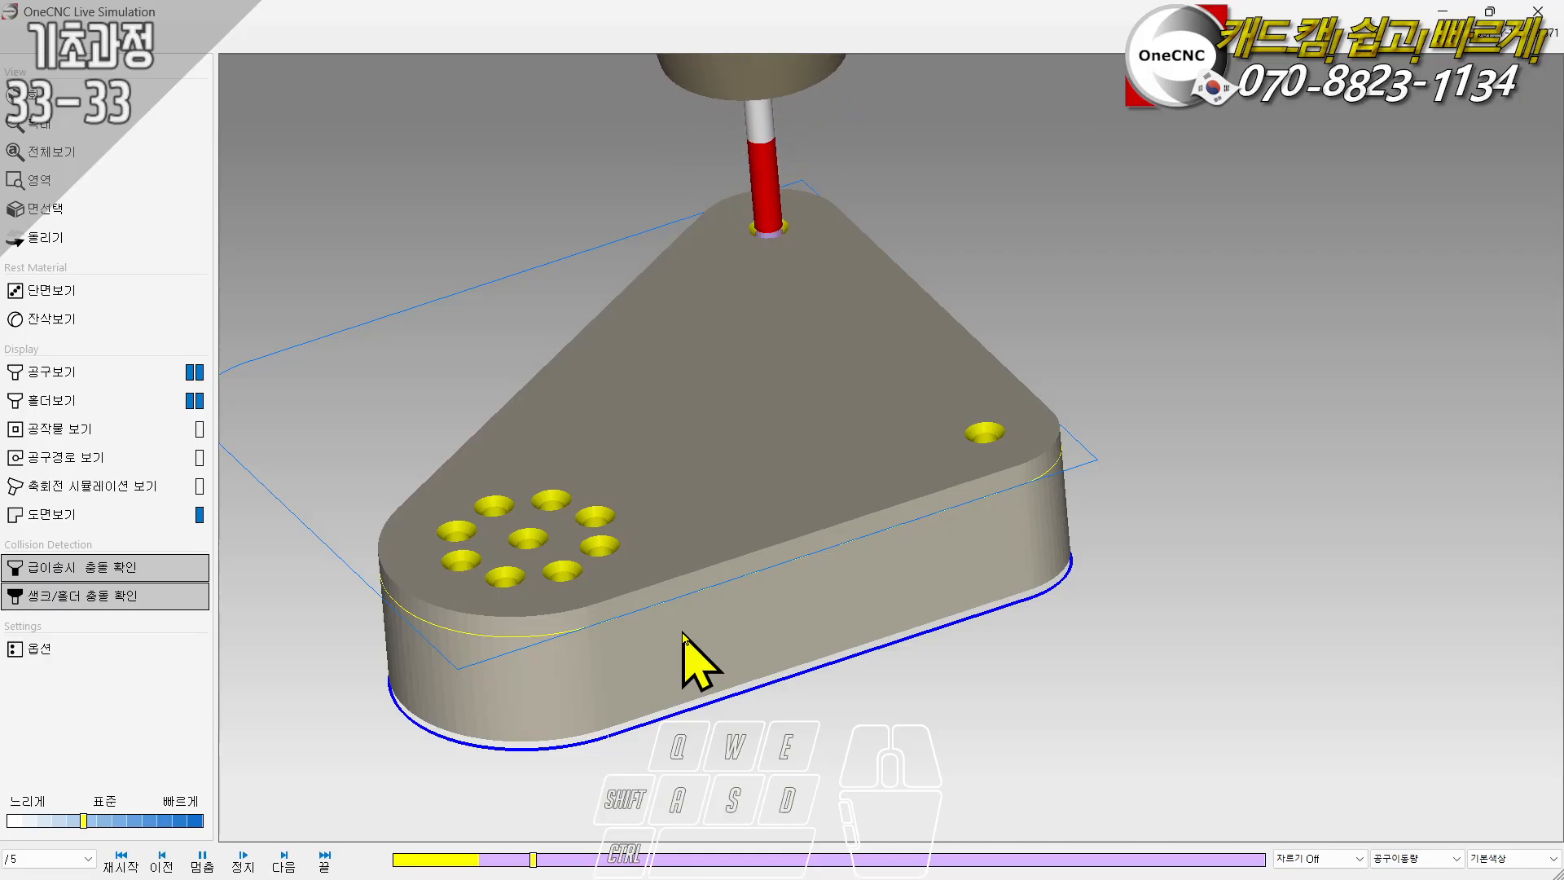
middle_click_drag(698, 548, 709, 542)
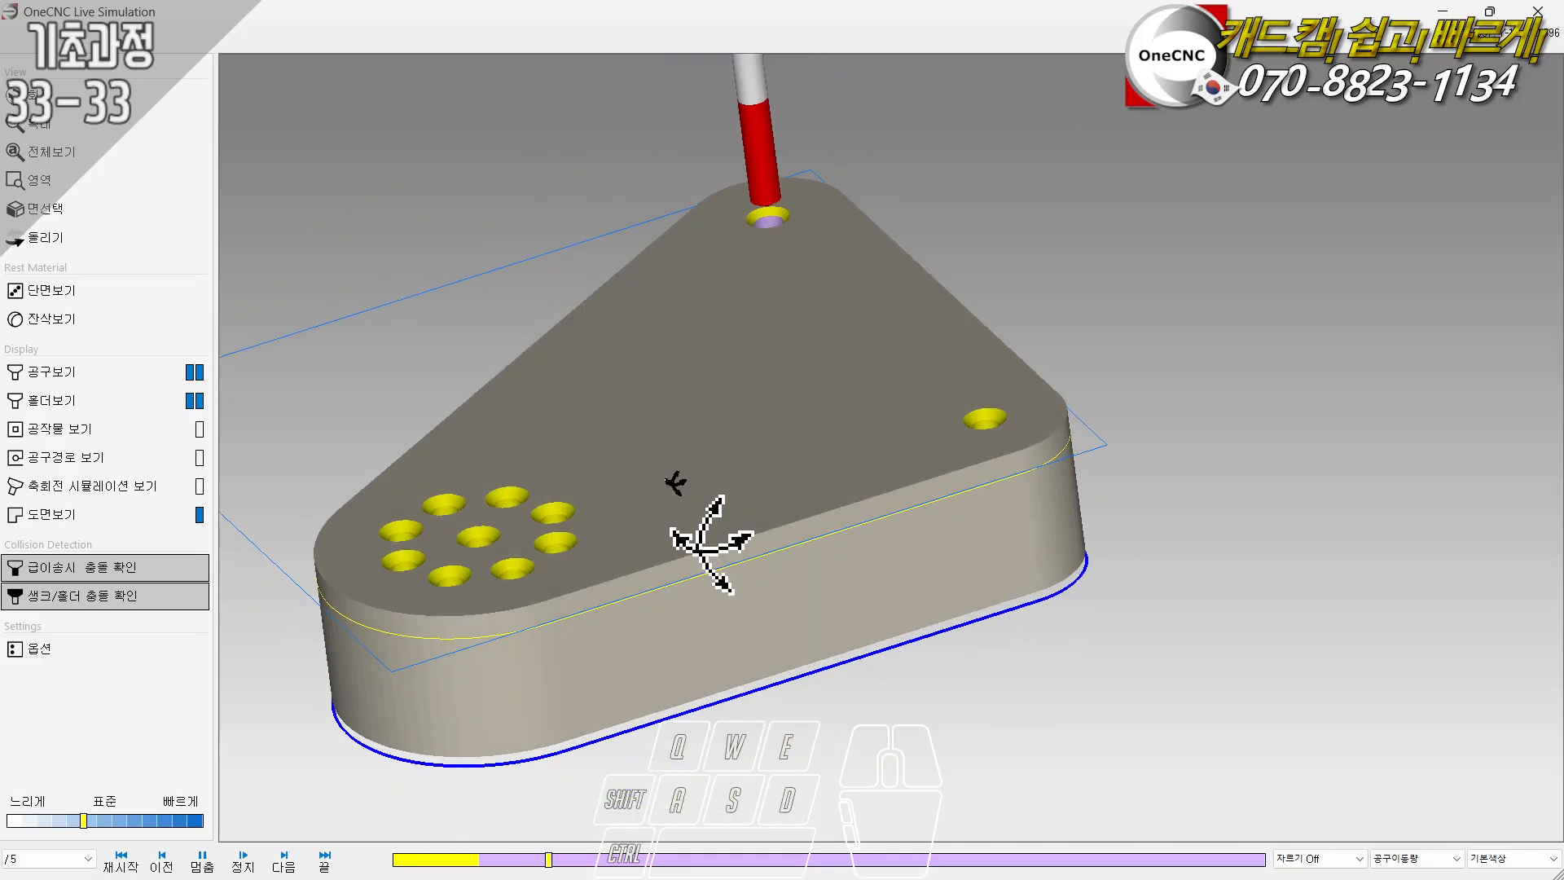
left_click(1537, 10)
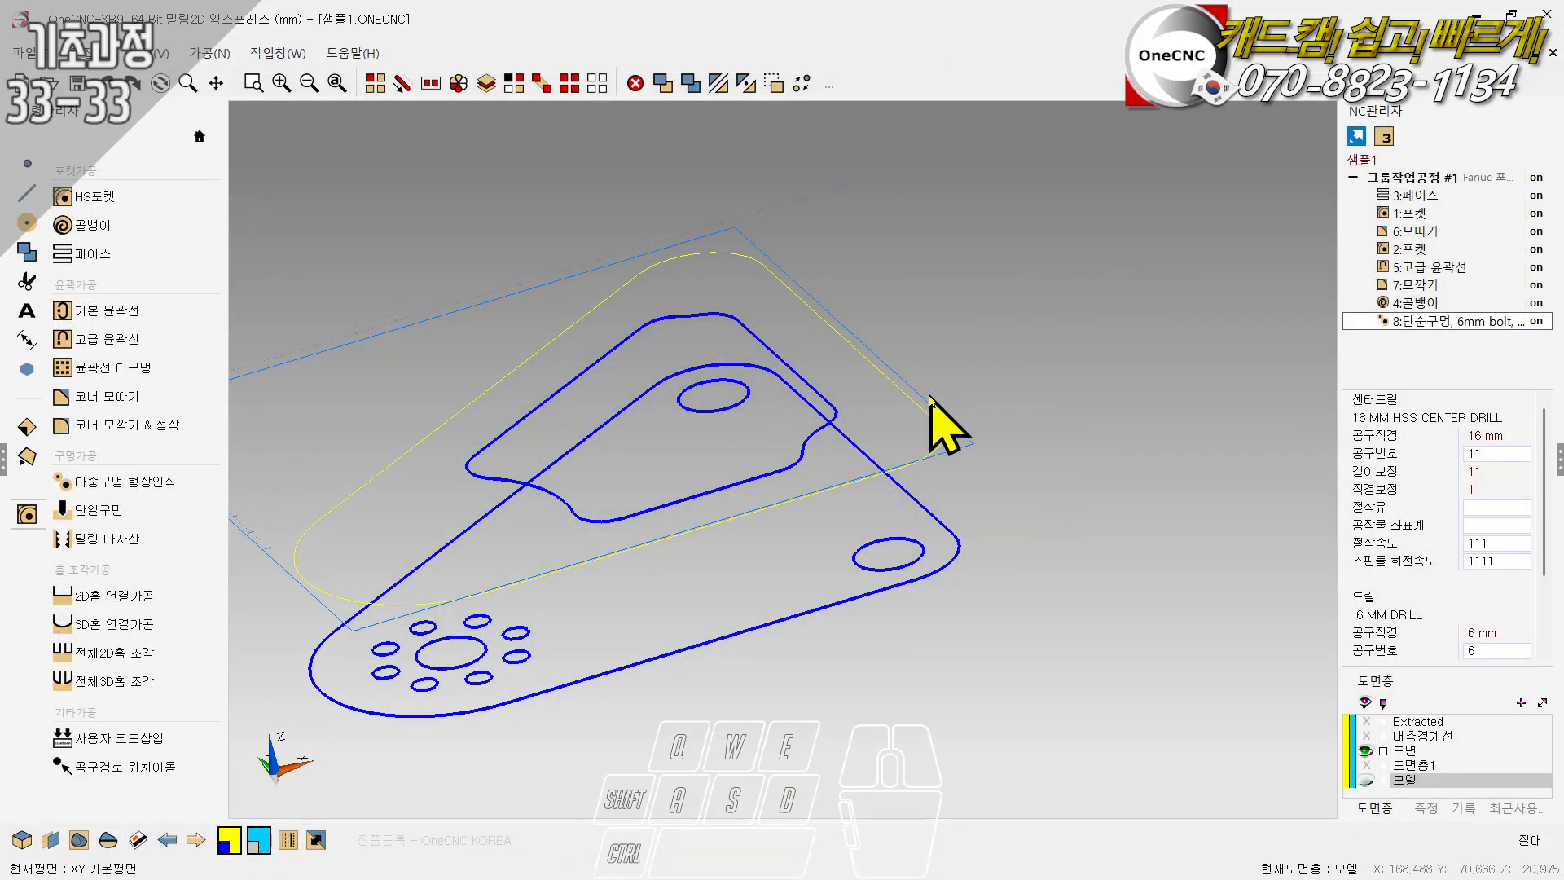
- Move the spiral operation (골뱅이) below the hole operation in the machining order
left_click(1413, 304)
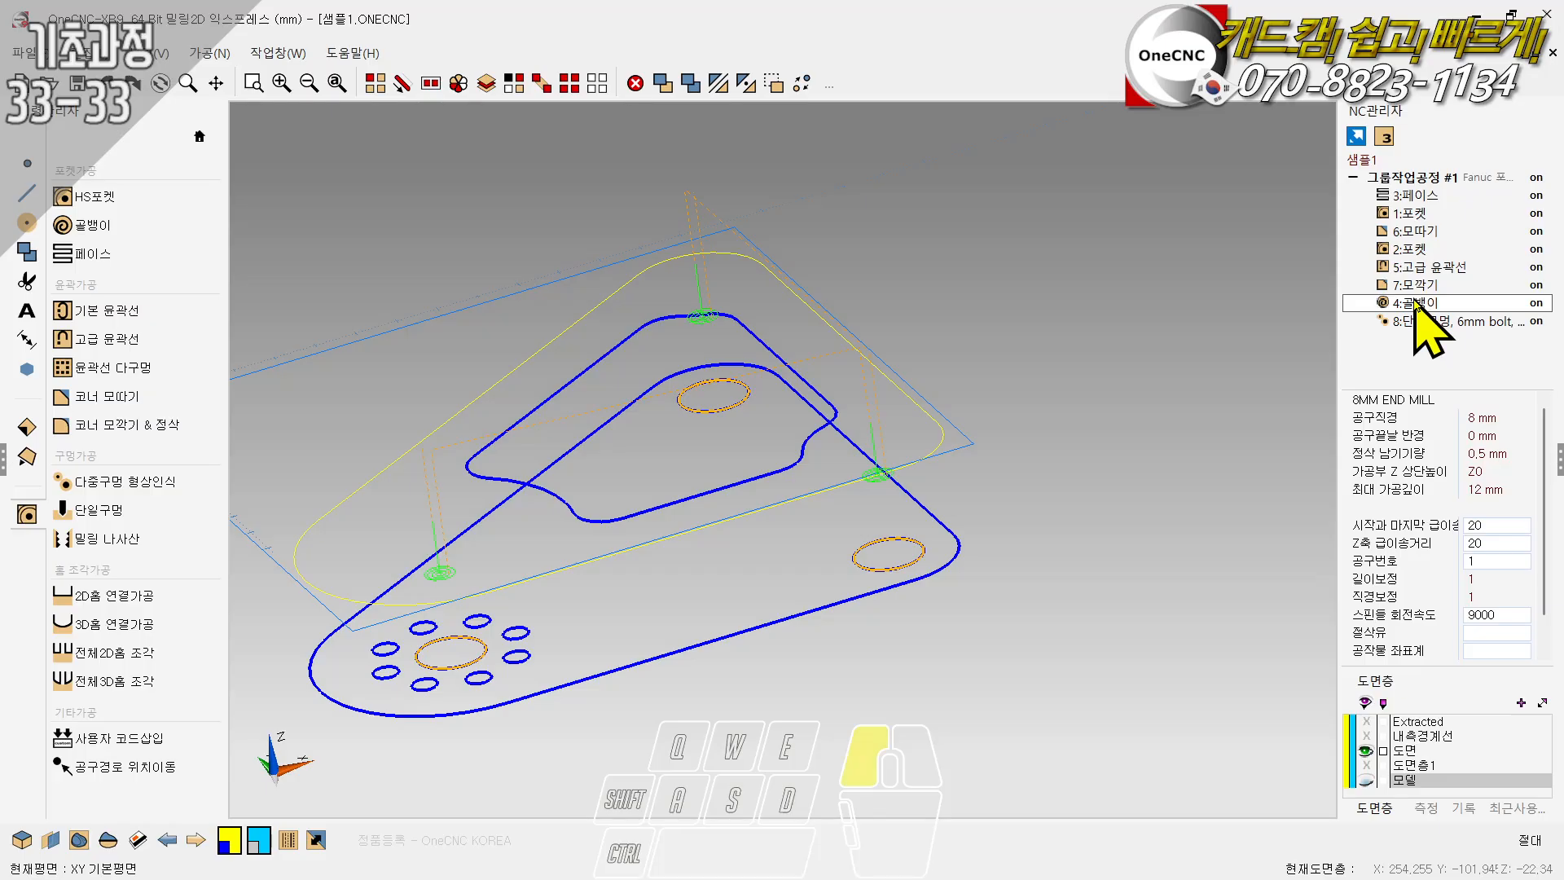
left_click_drag(1416, 305, 1417, 341)
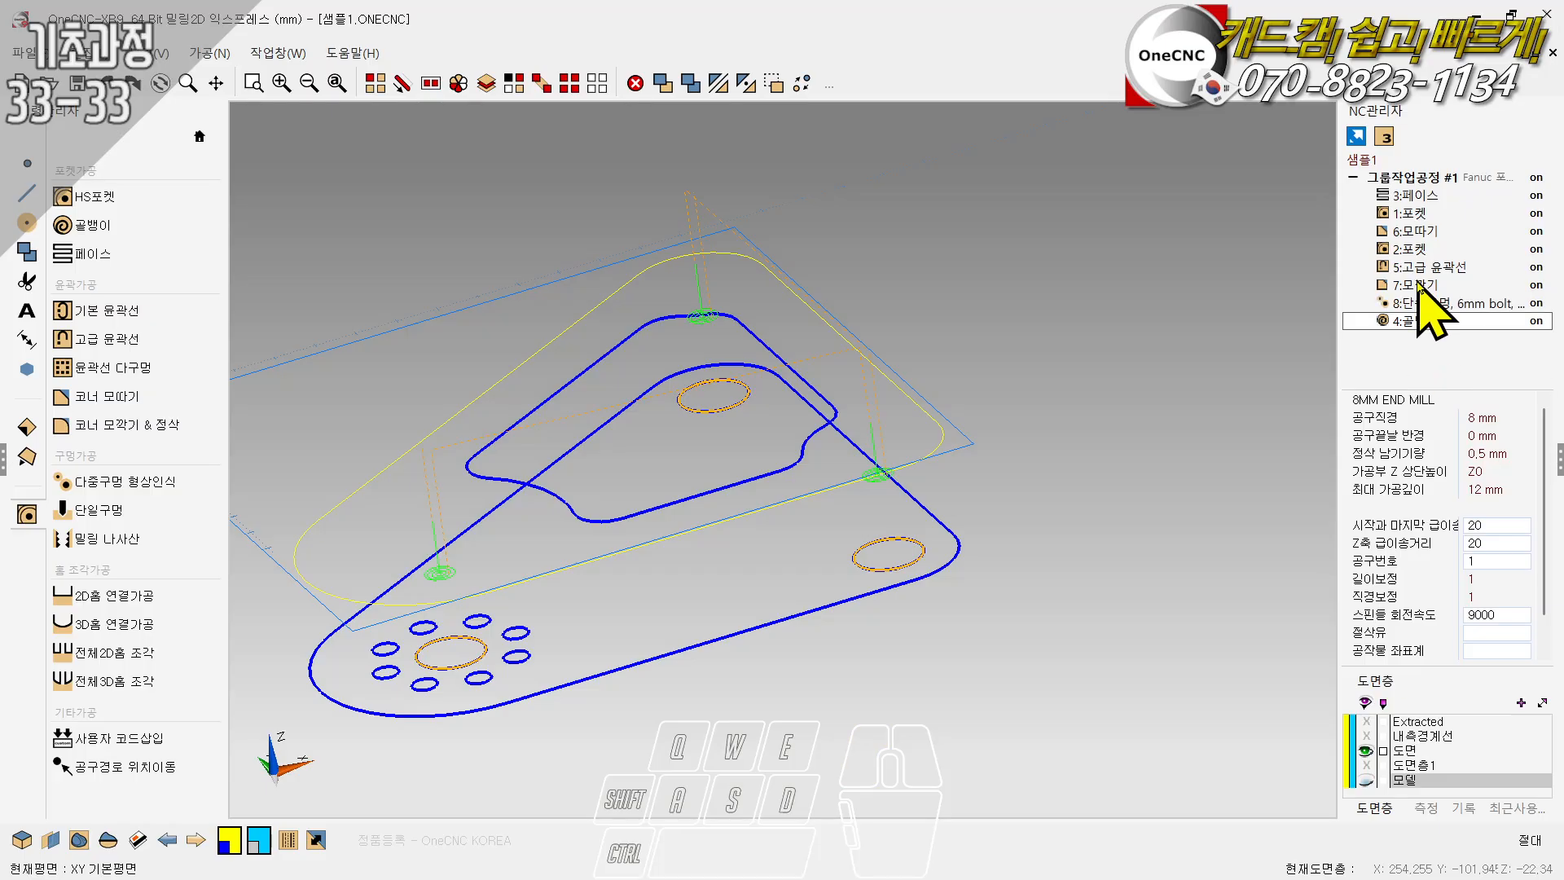
- Start a simulation of the whole operation group, using the outer rectangular outline as stock
left_click(1415, 179)
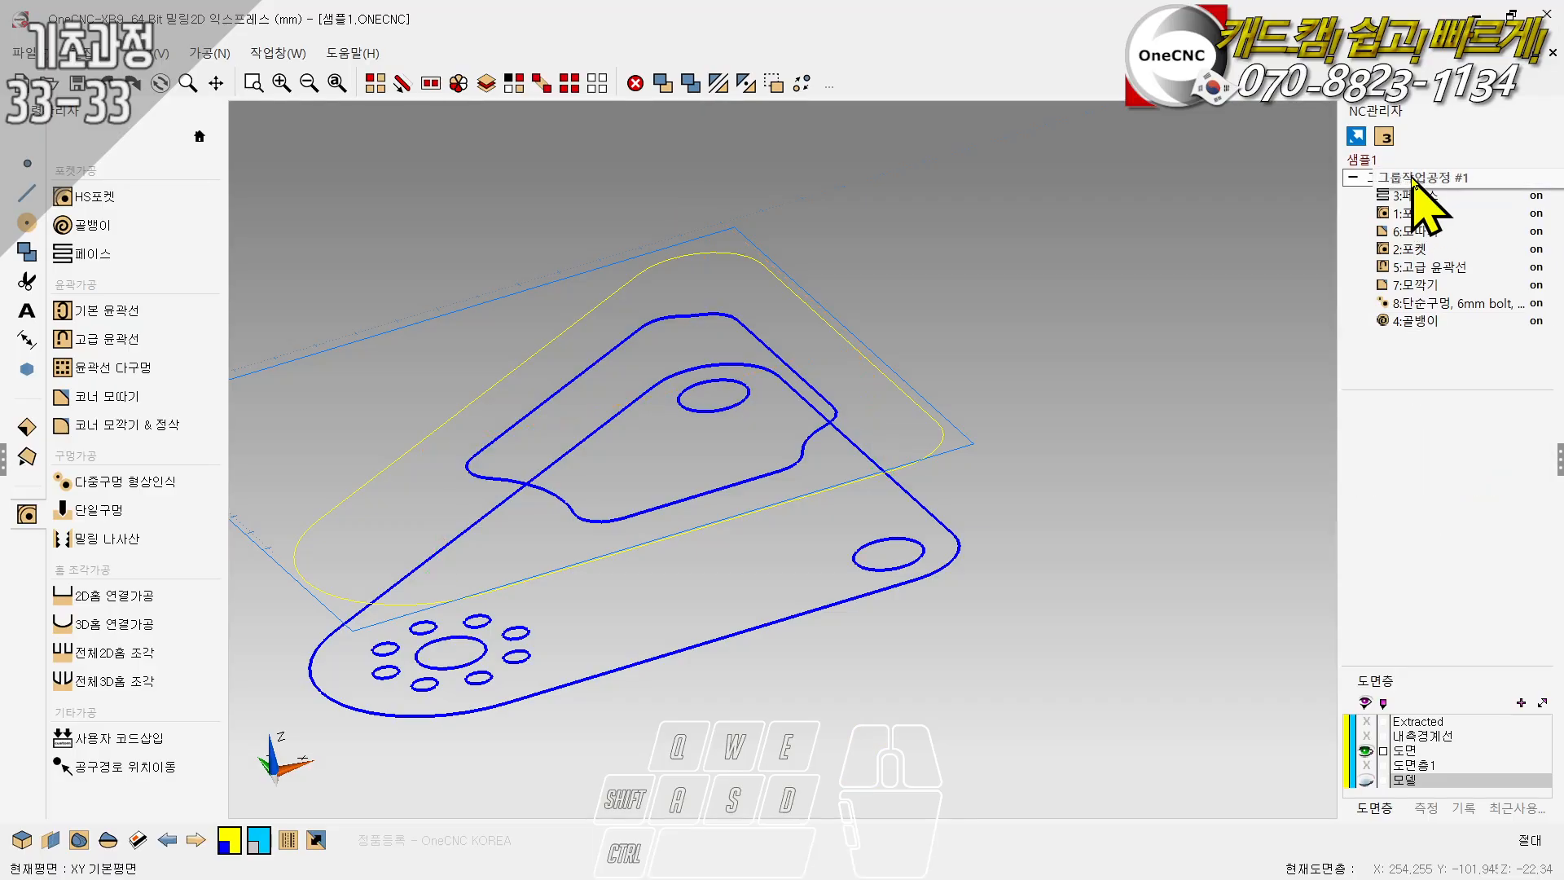
double_click(1415, 179)
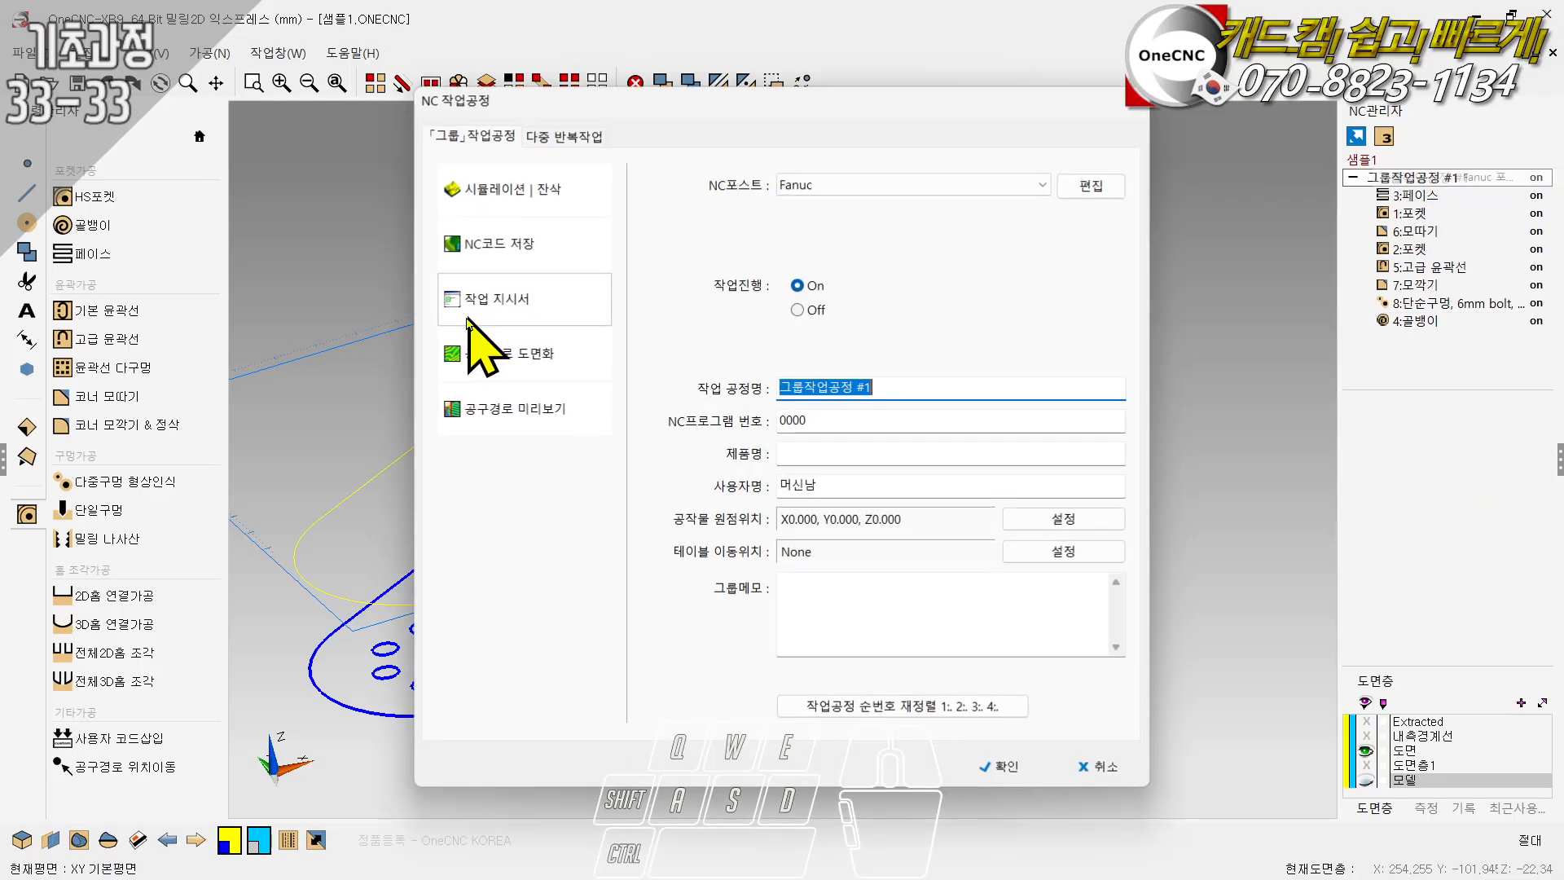
left_click(515, 206)
left_click(1222, 678)
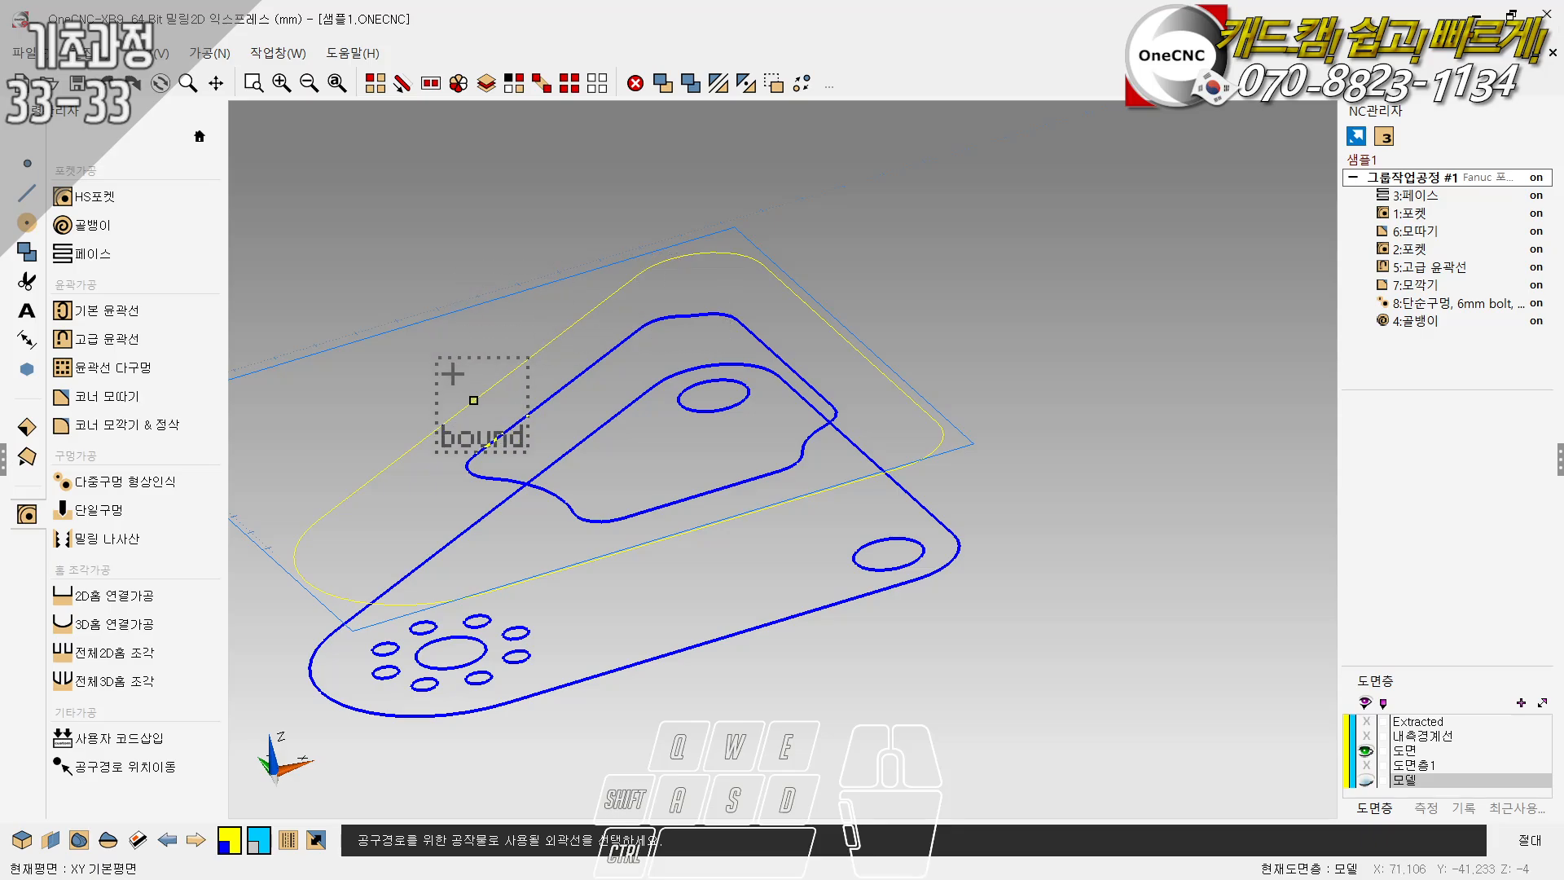
left_click(433, 309)
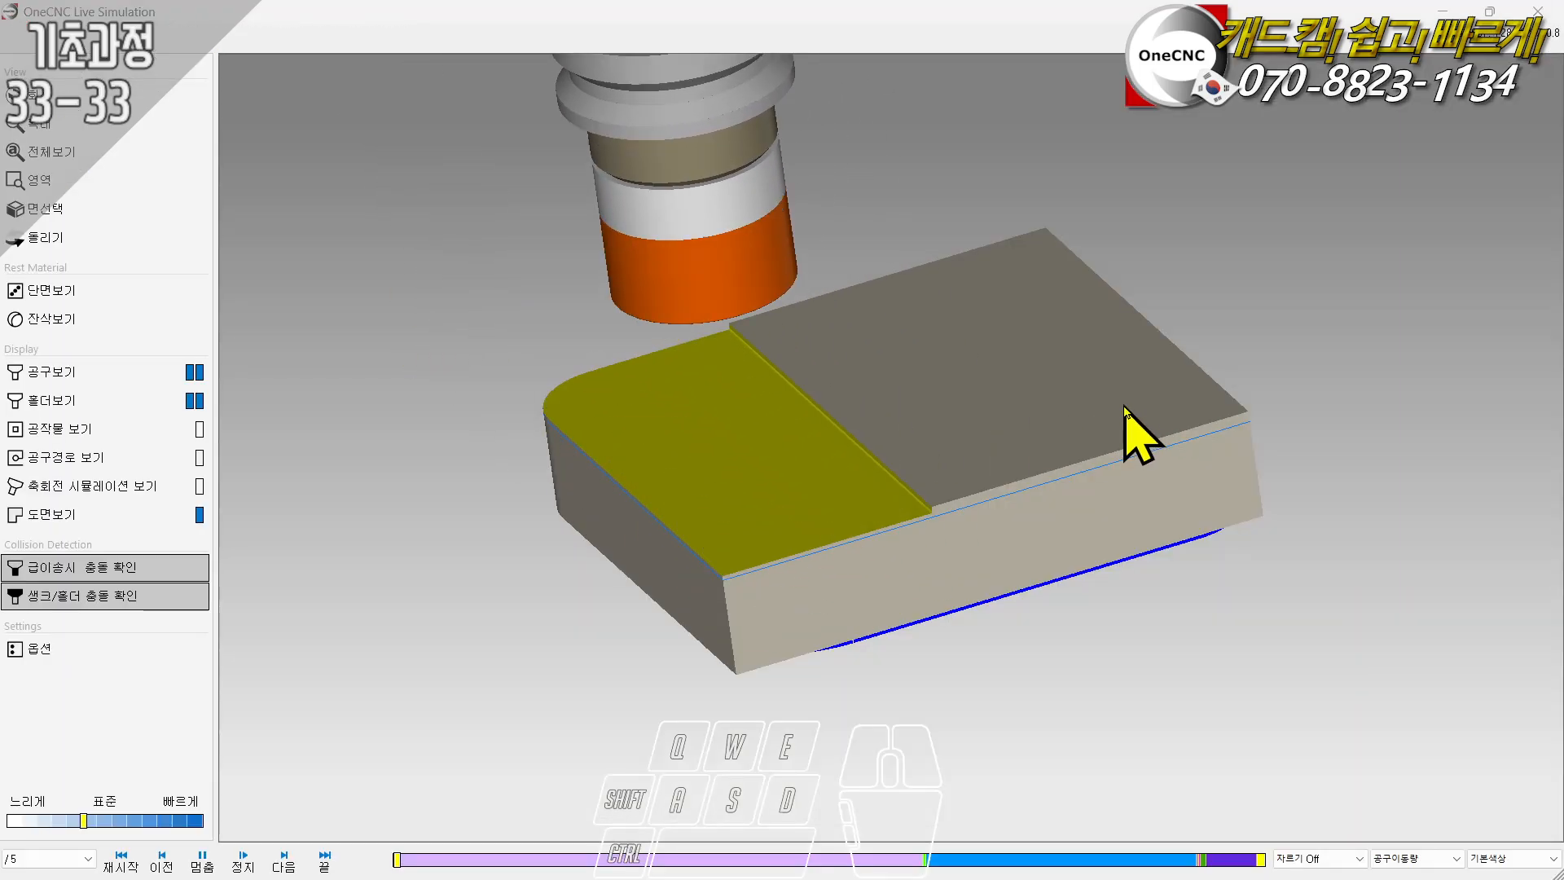
- Examine the pocket machining in the group simulation at x5 speed, showing and hiding the toolpaths
left_click_drag(1135, 437, 986, 505)
scroll(750, 588, "up", 2)
right_click_drag(764, 559, 761, 521)
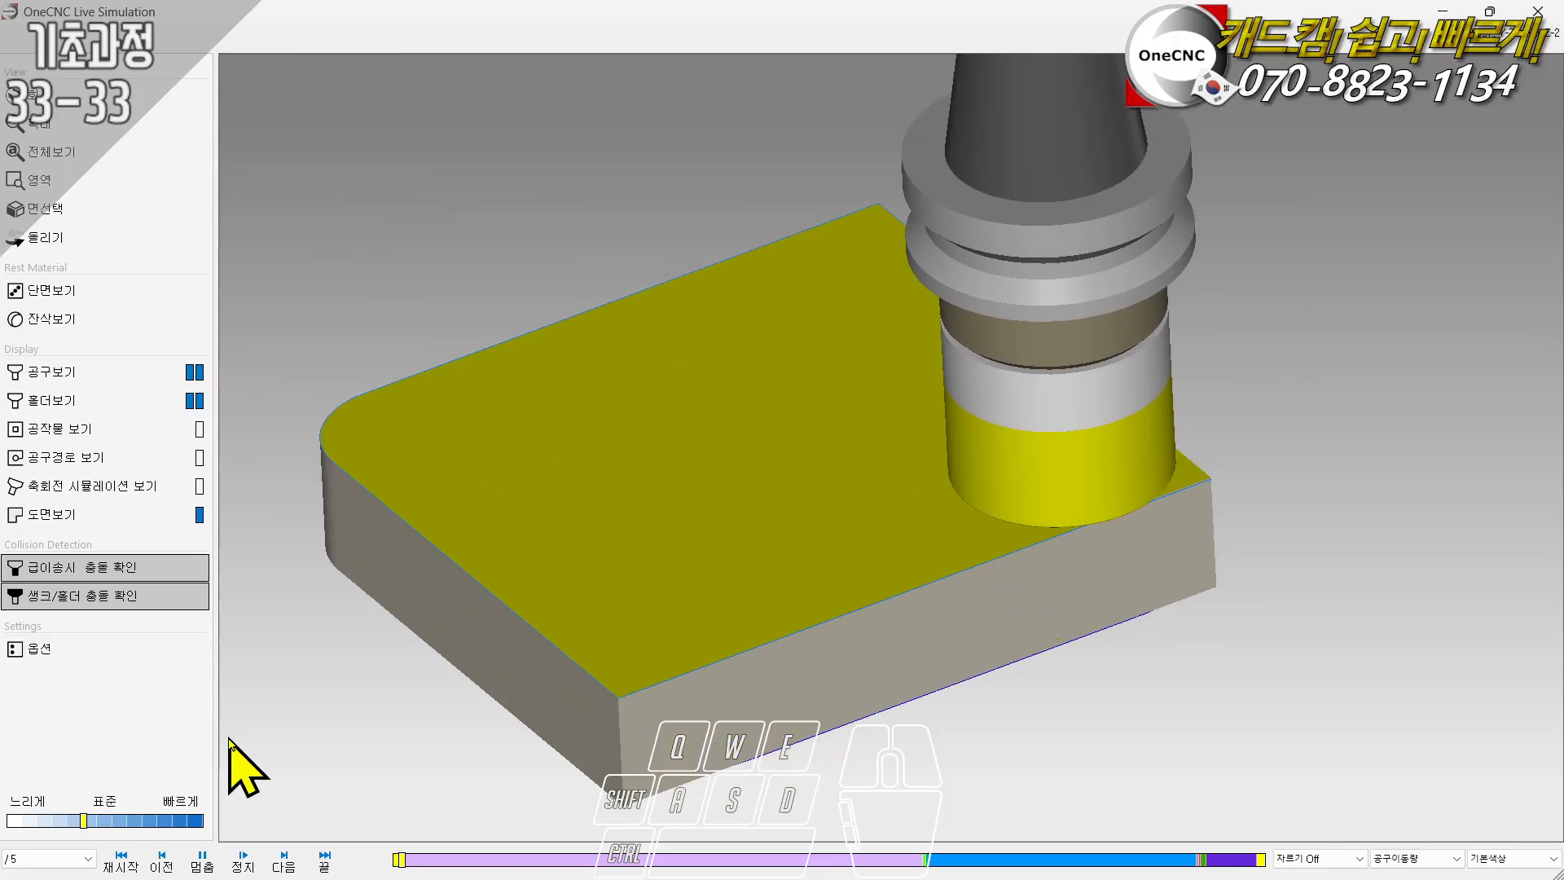
left_click(140, 821)
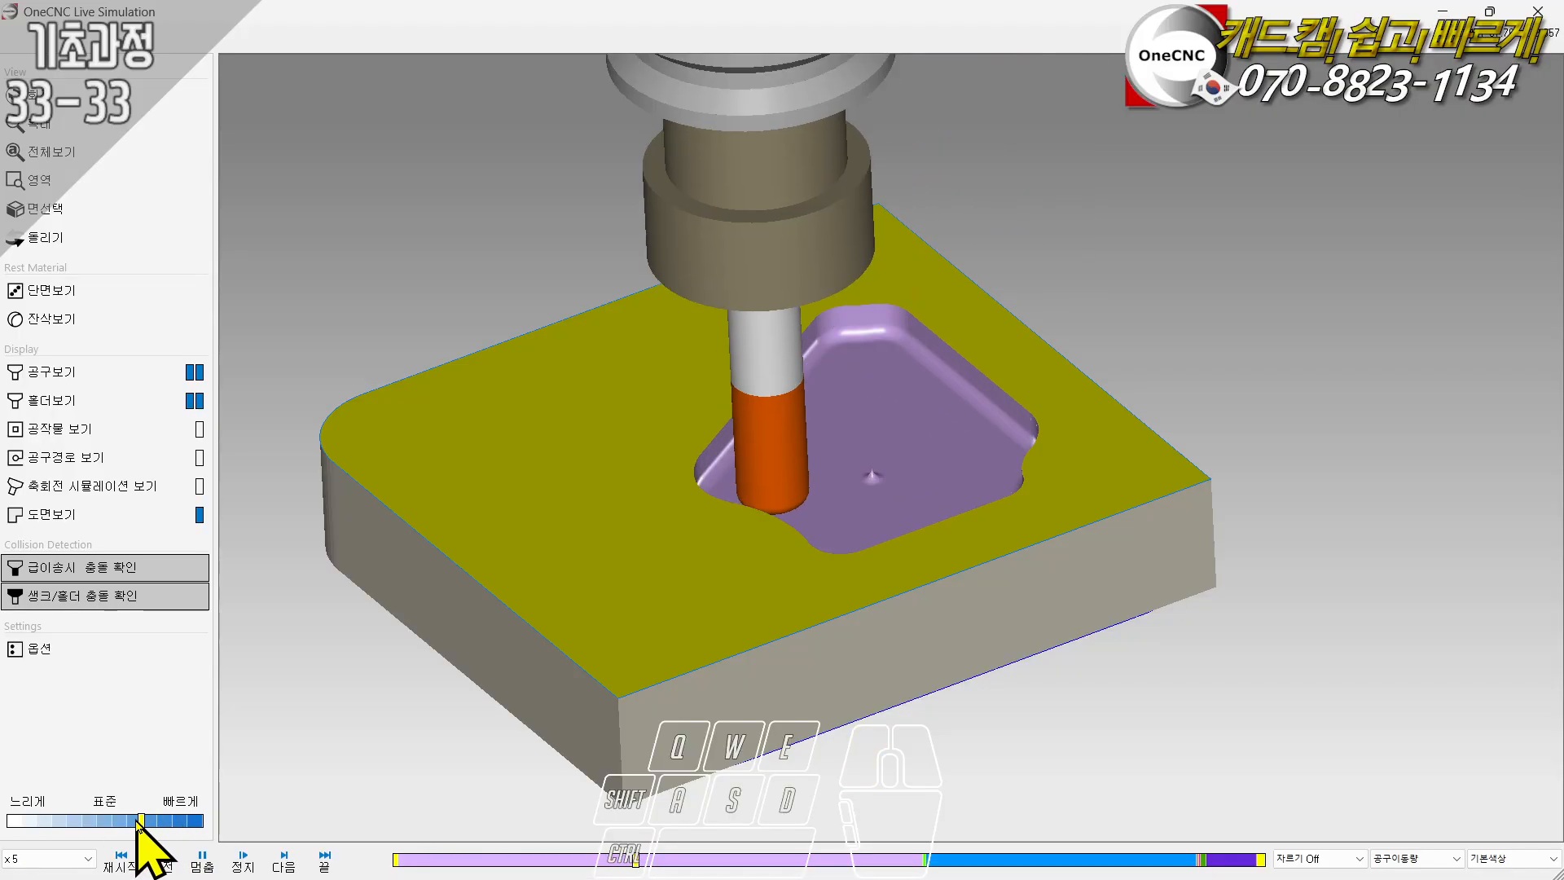
left_click(65, 461)
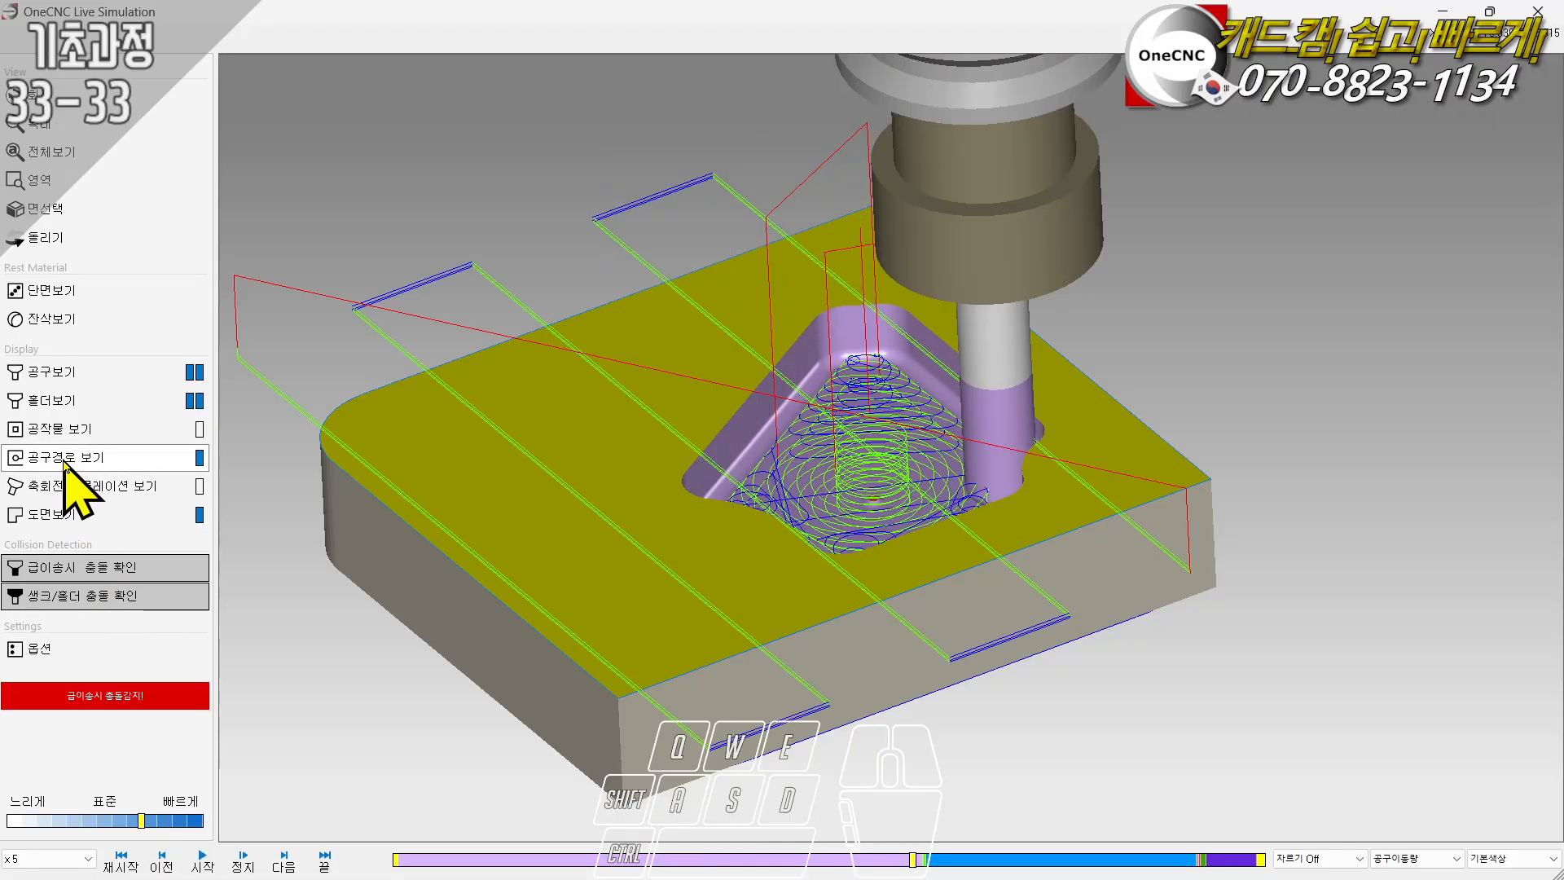
left_click(68, 461)
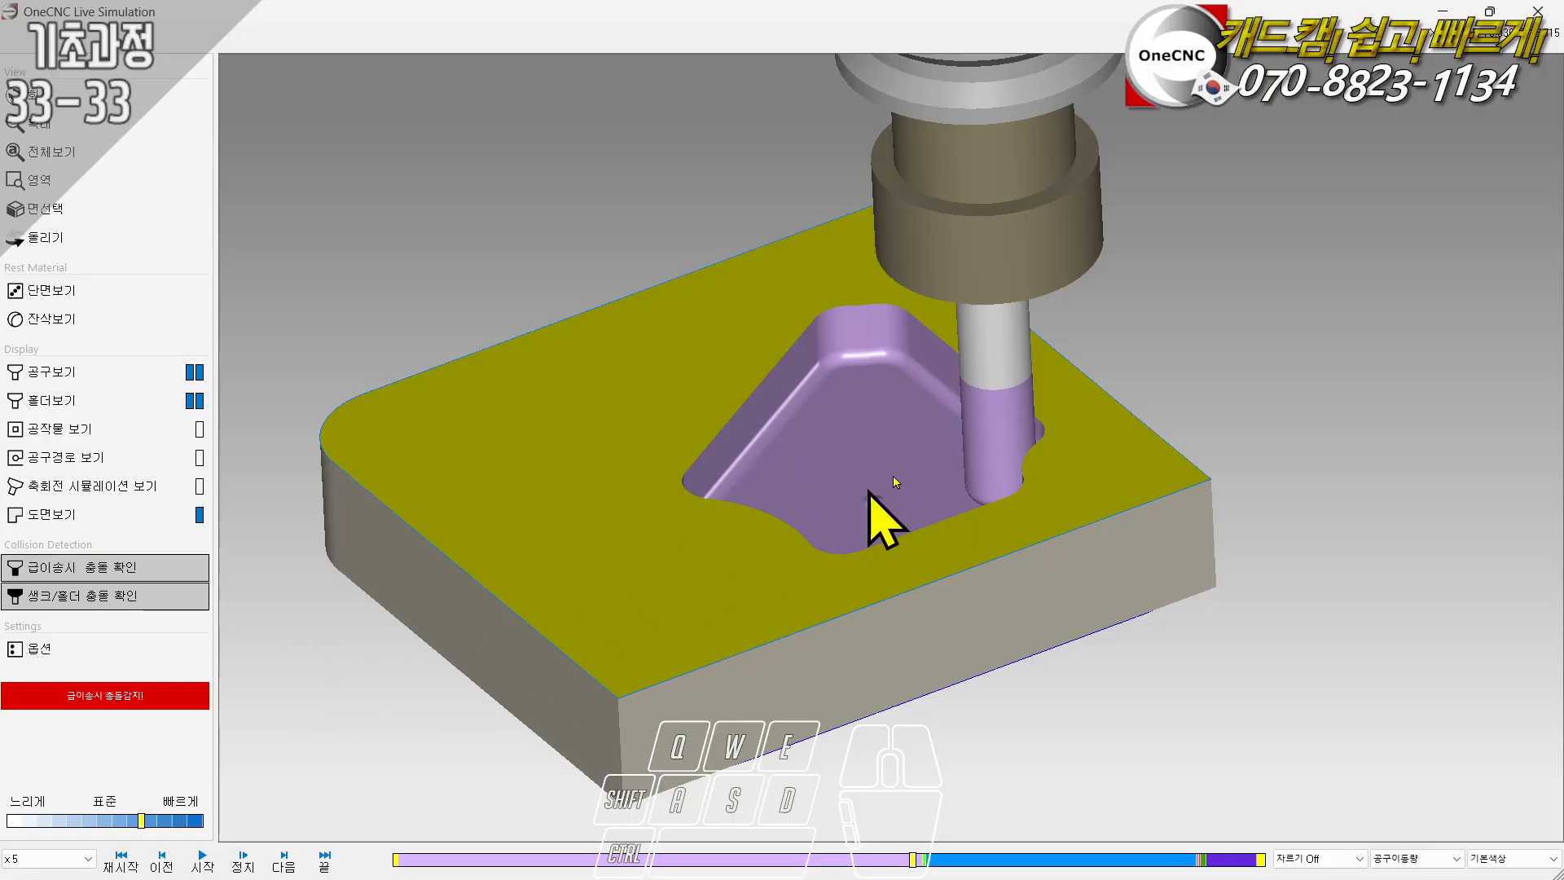
- Resume the group simulation and slow it to standard speed to examine the hole drilling closely
middle_click_drag(896, 482, 966, 496)
left_click(202, 862)
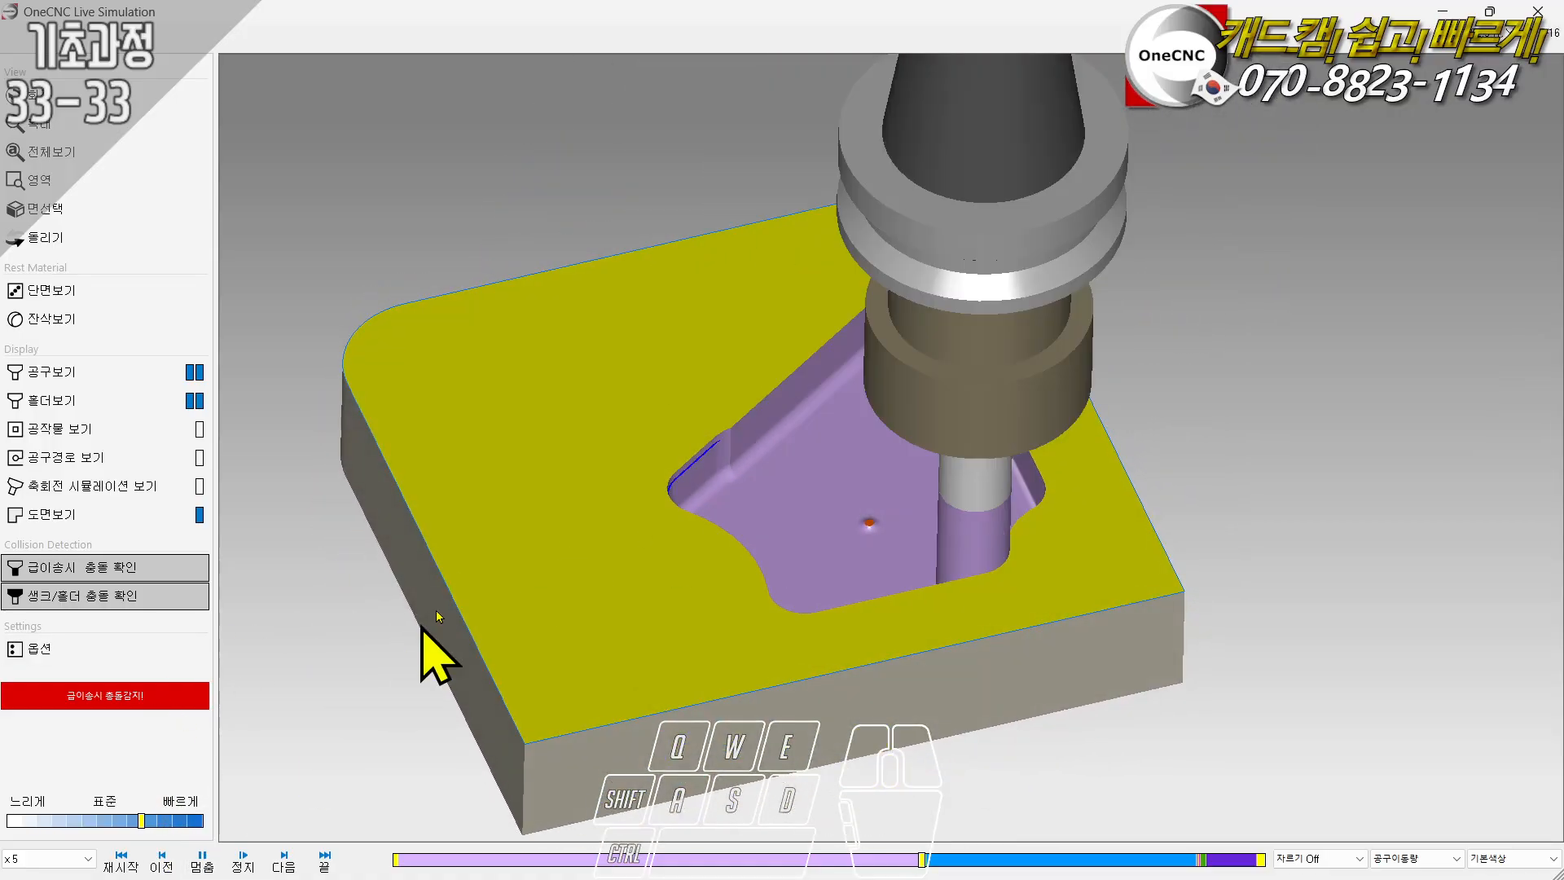
left_click_drag(429, 653, 741, 489)
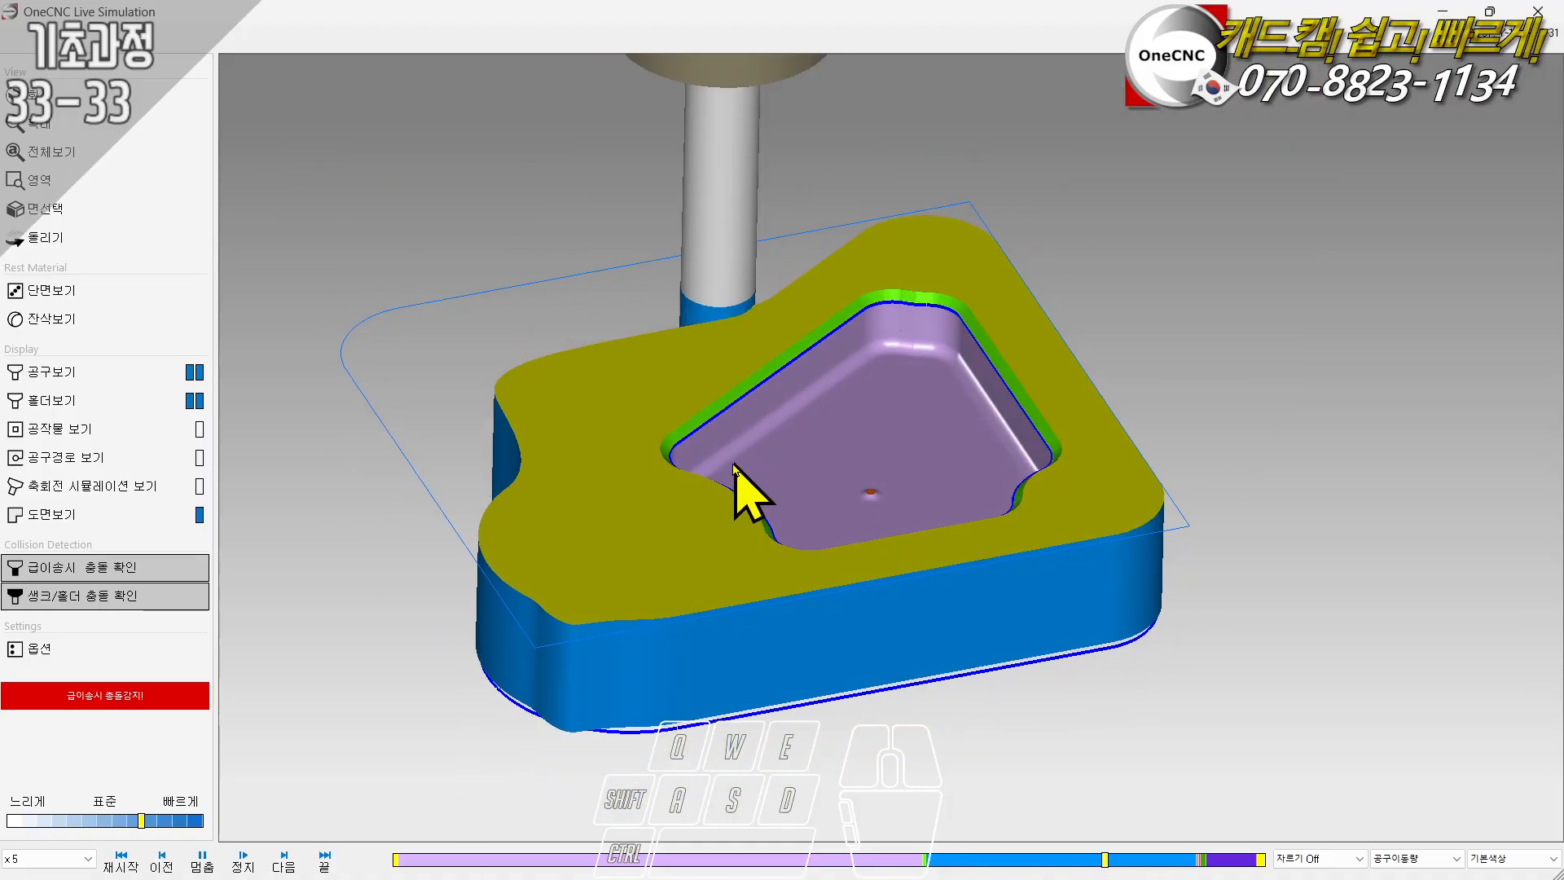
left_click(104, 821)
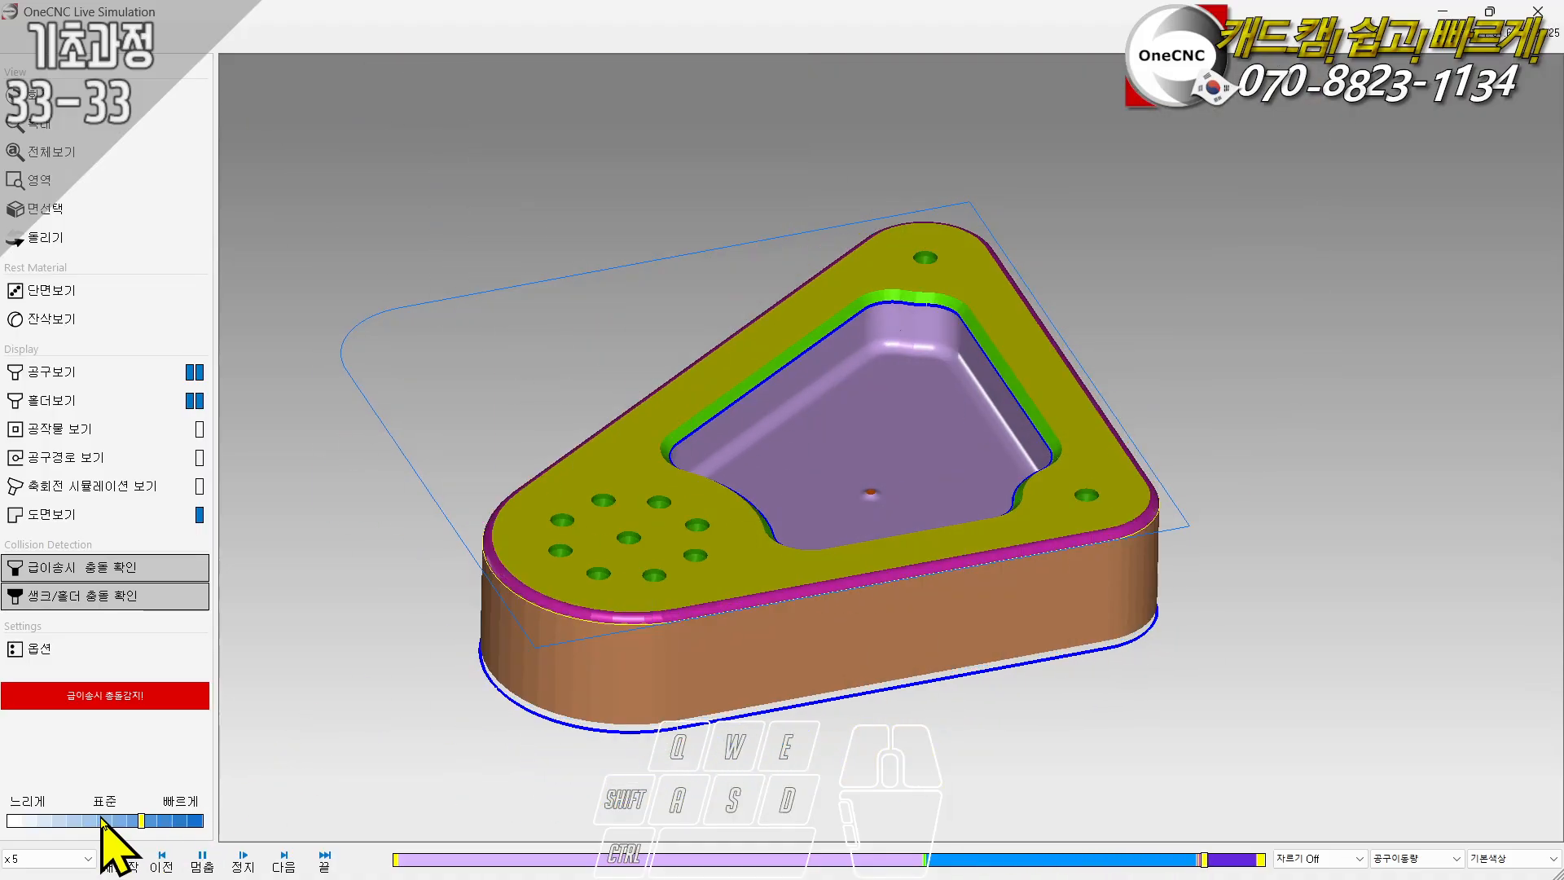
left_click_drag(708, 587, 653, 548)
scroll(601, 596, "up", 4)
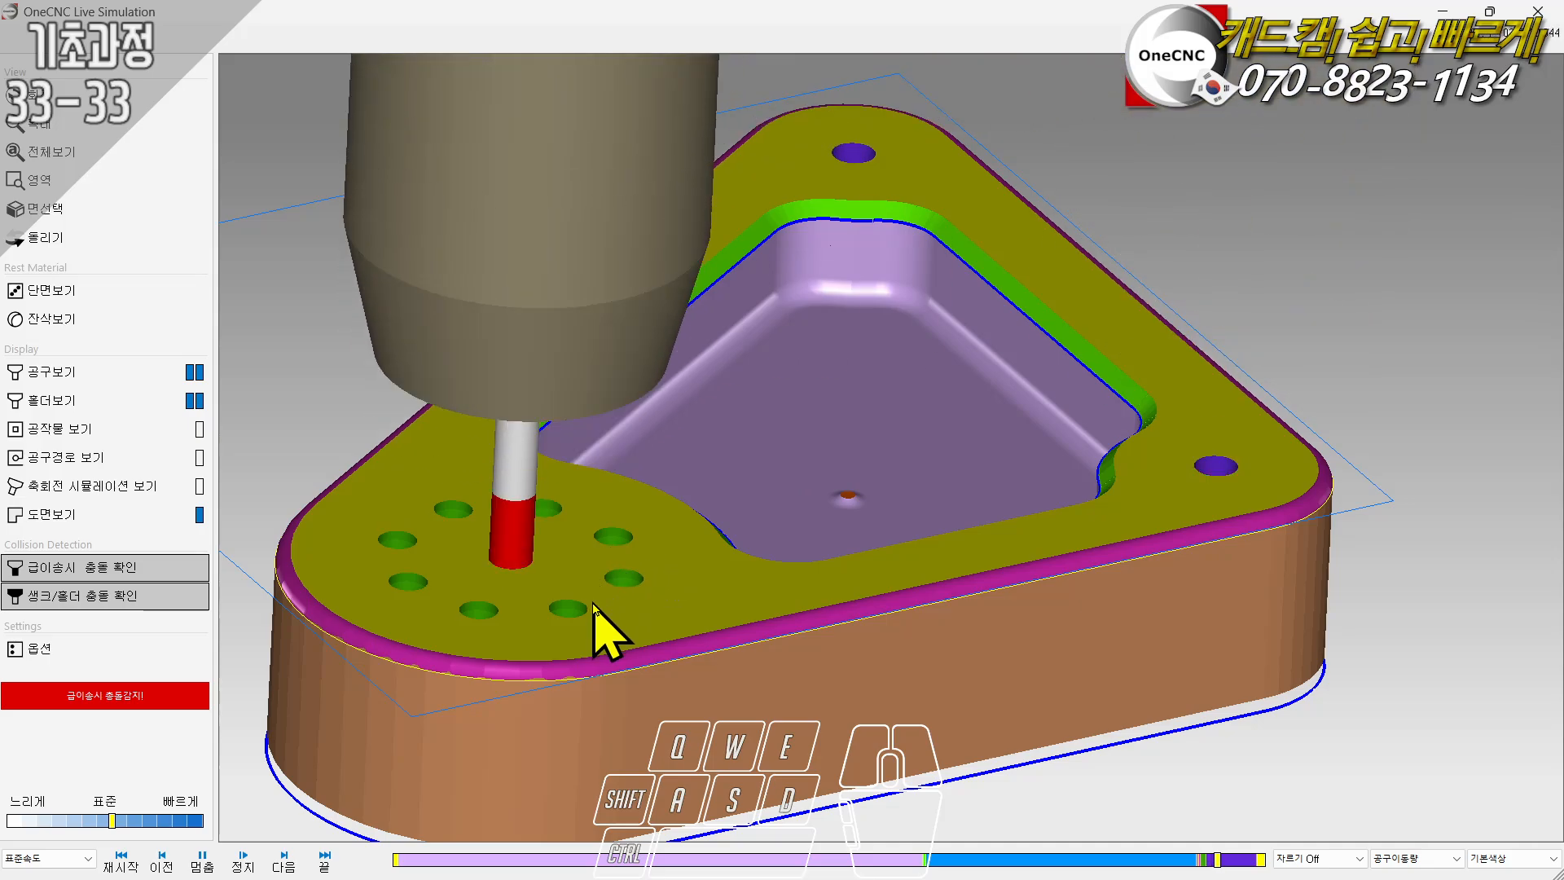
- Play the rest of the group simulation at up to x20 speed, examine the finished part from another angle, and close the simulation
left_click(143, 820)
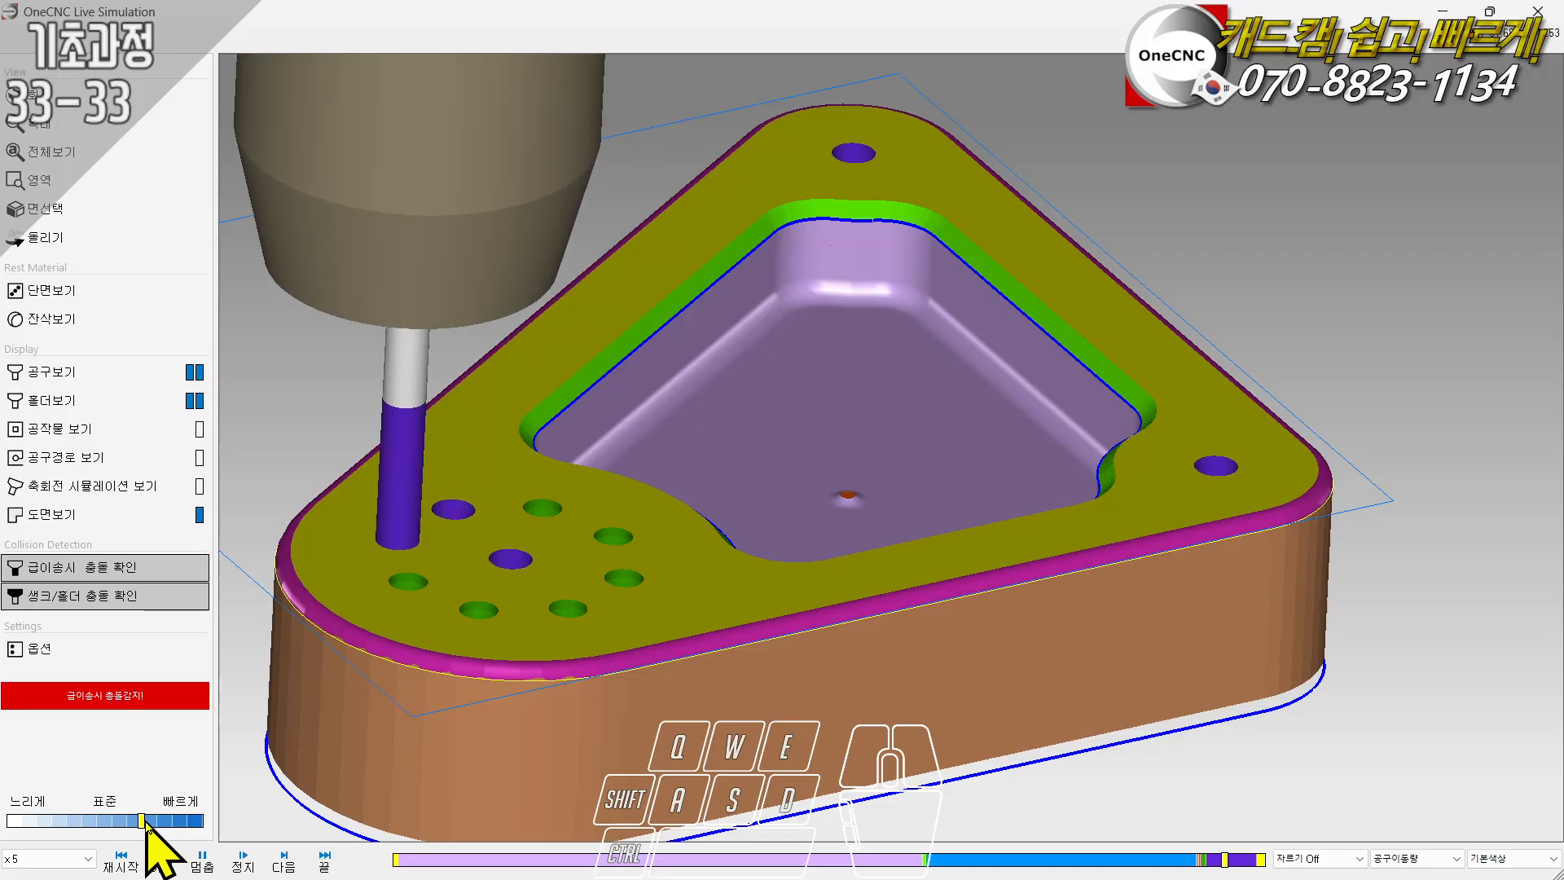
left_click(169, 820)
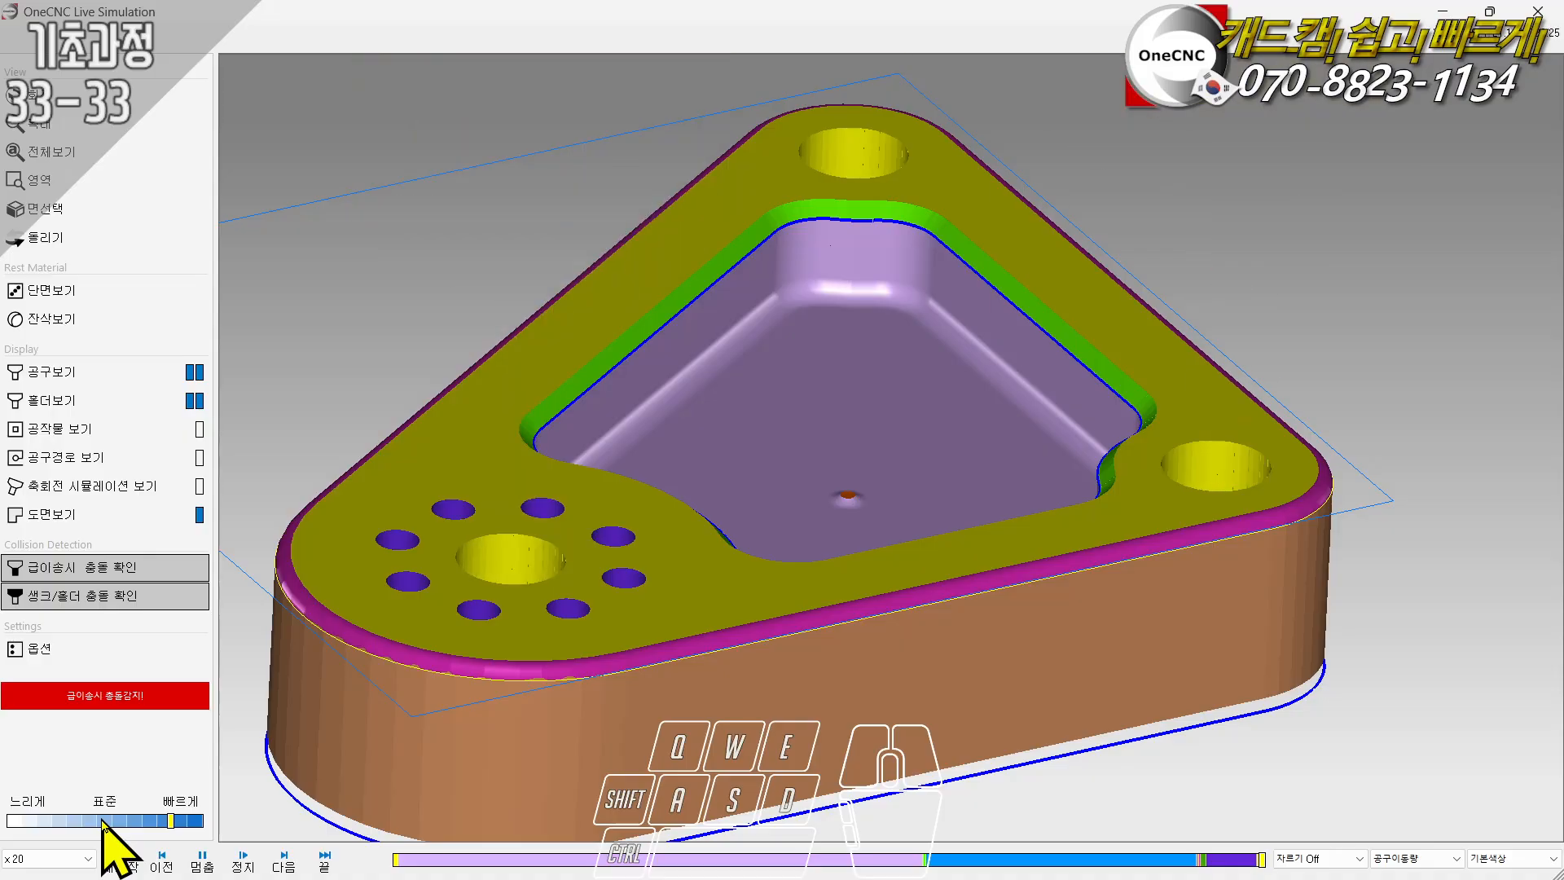
middle_click_drag(867, 422, 889, 388)
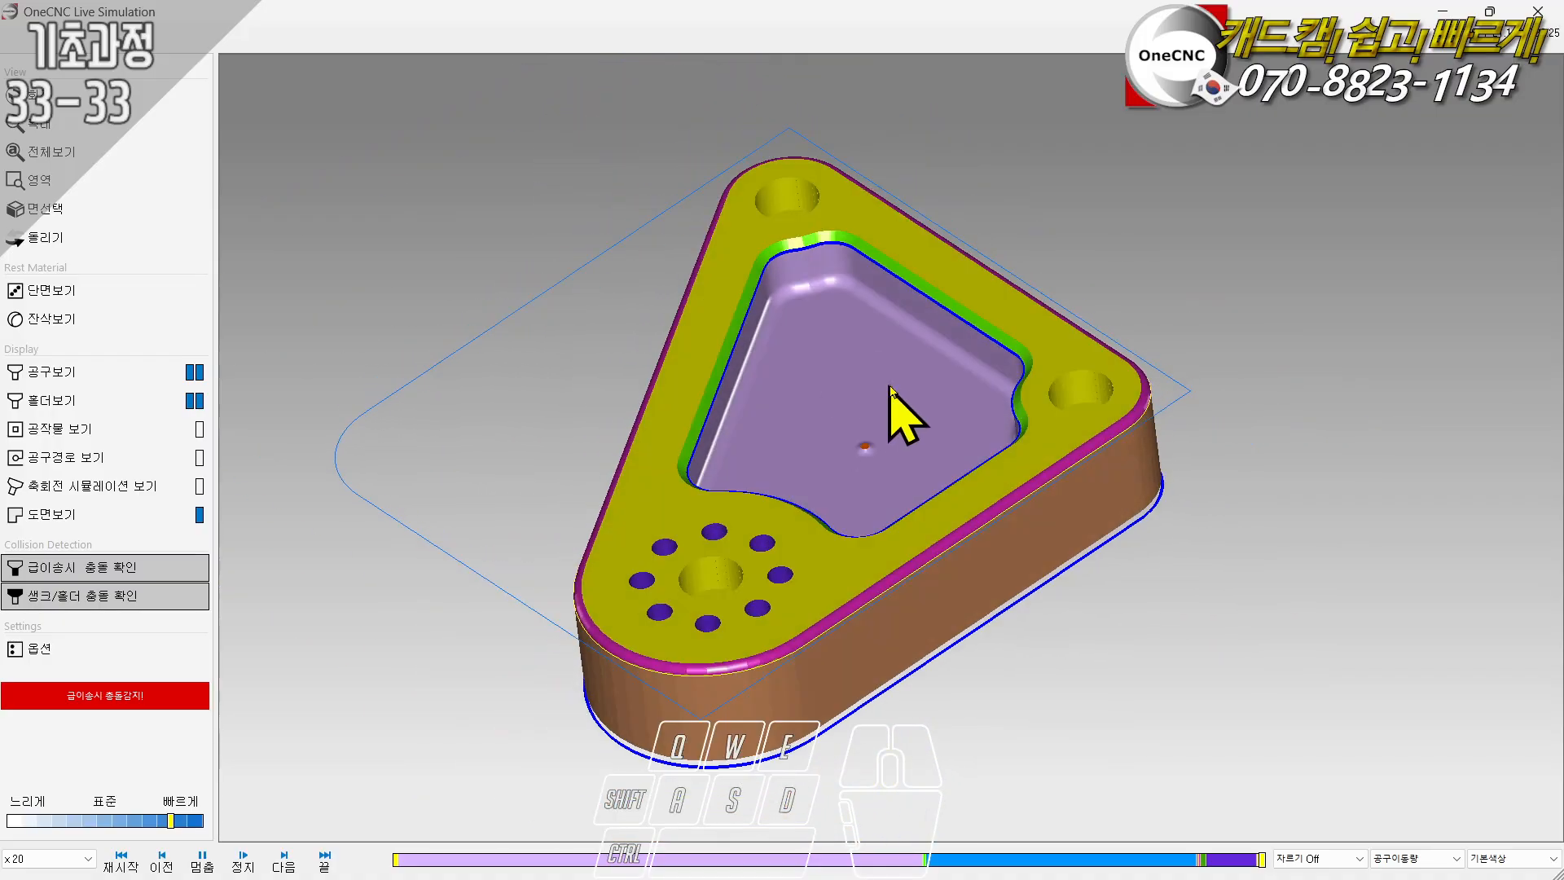
left_click(1539, 12)
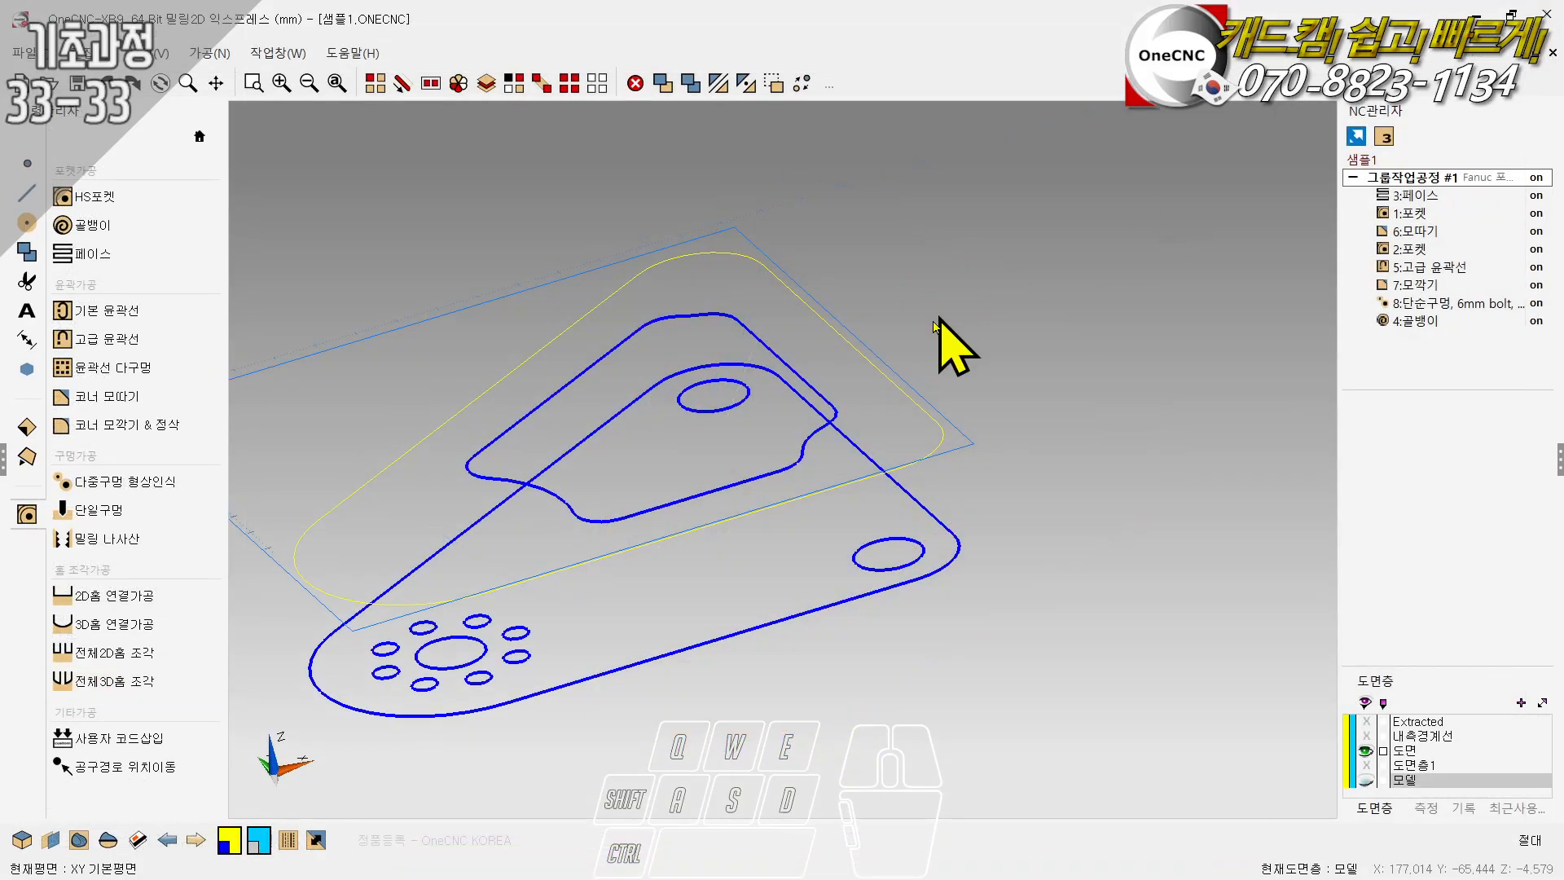
- Generate the job sheet for the operation group, read through its machining time, tool list and operation details, and close it
double_click(1399, 179)
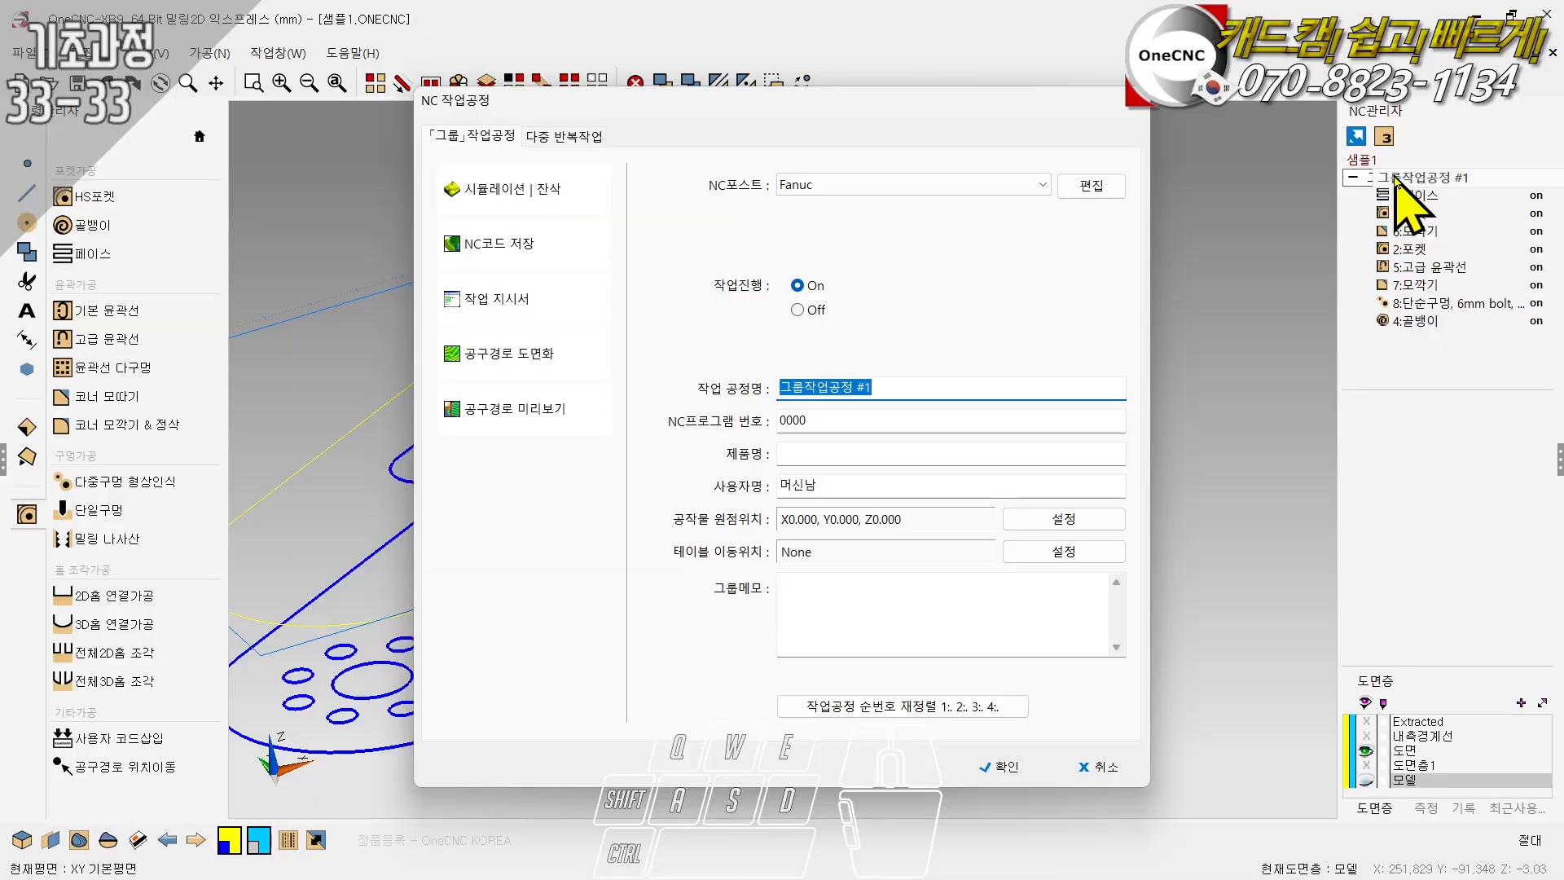
left_click(502, 303)
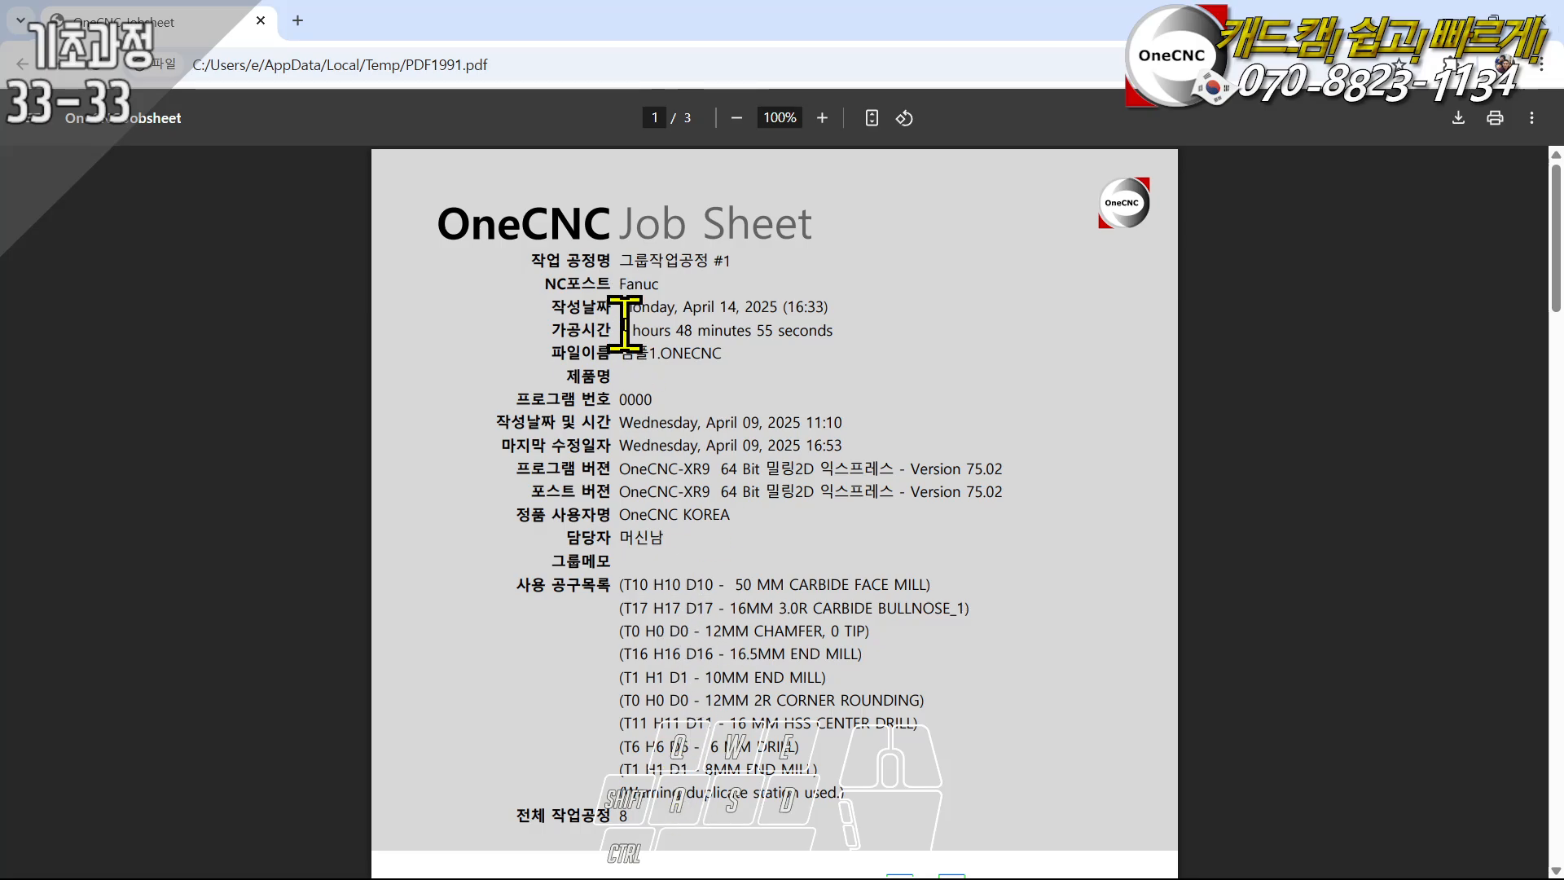
scroll(619, 440, "down", 4)
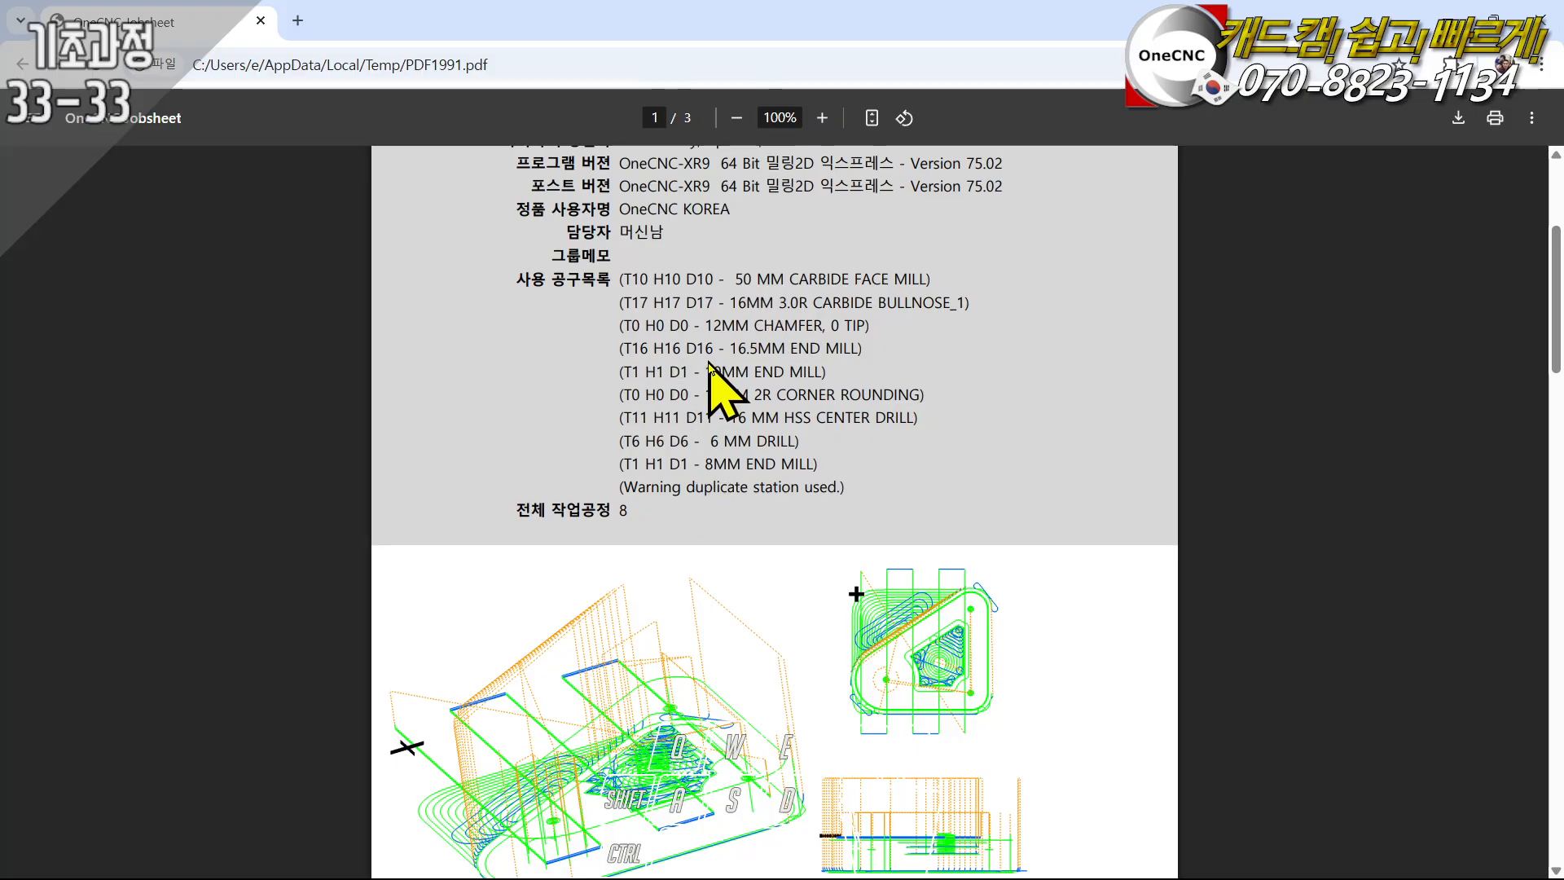
scroll(708, 363, "down", 4)
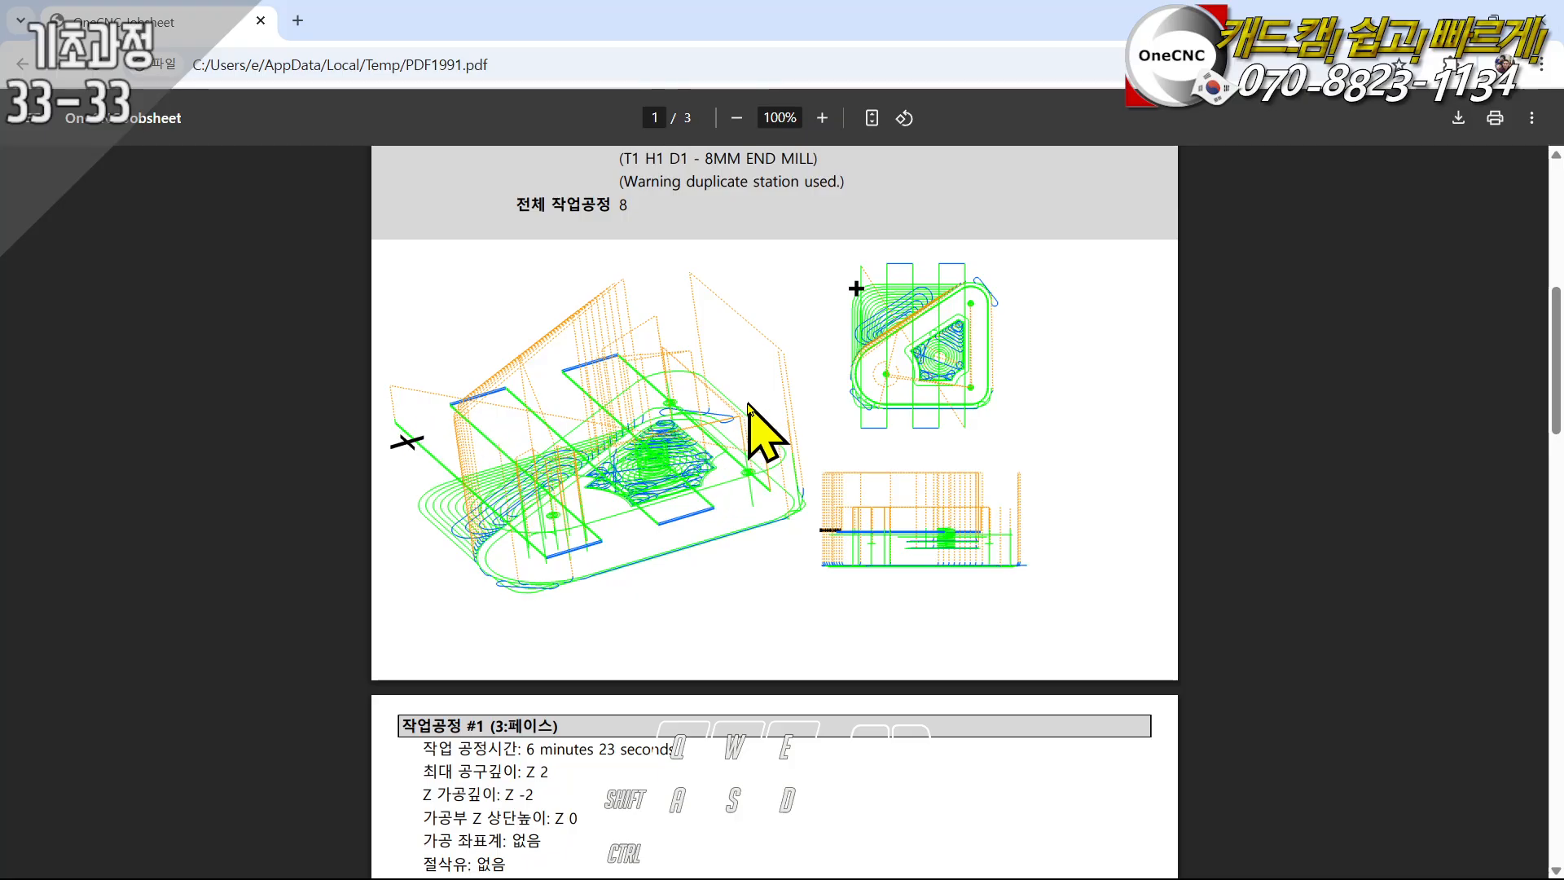
scroll(697, 429, "down", 4)
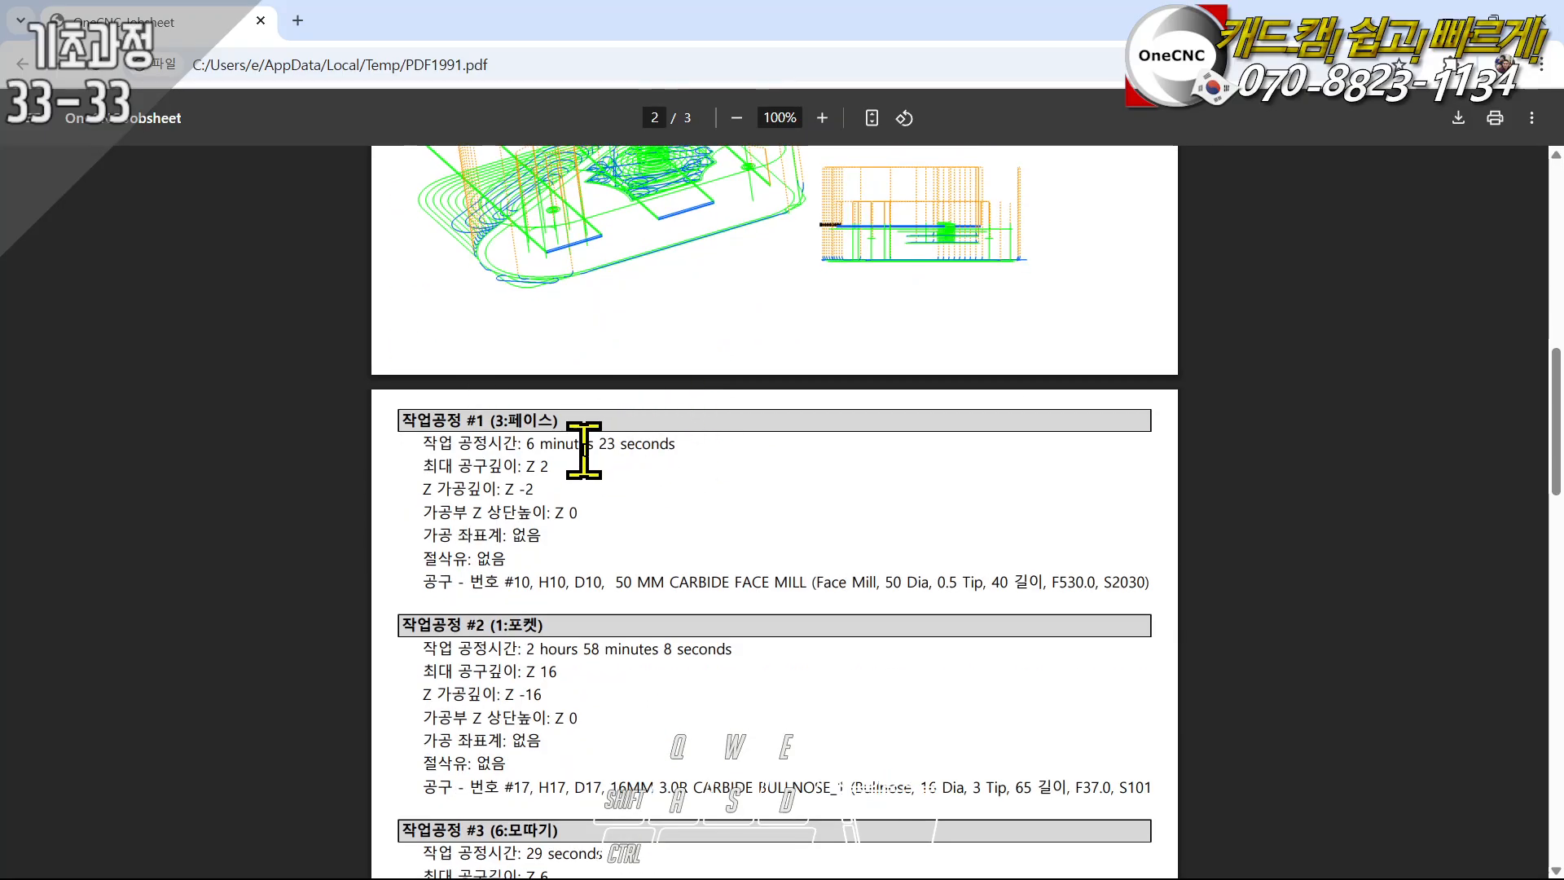
scroll(611, 473, "down", 6)
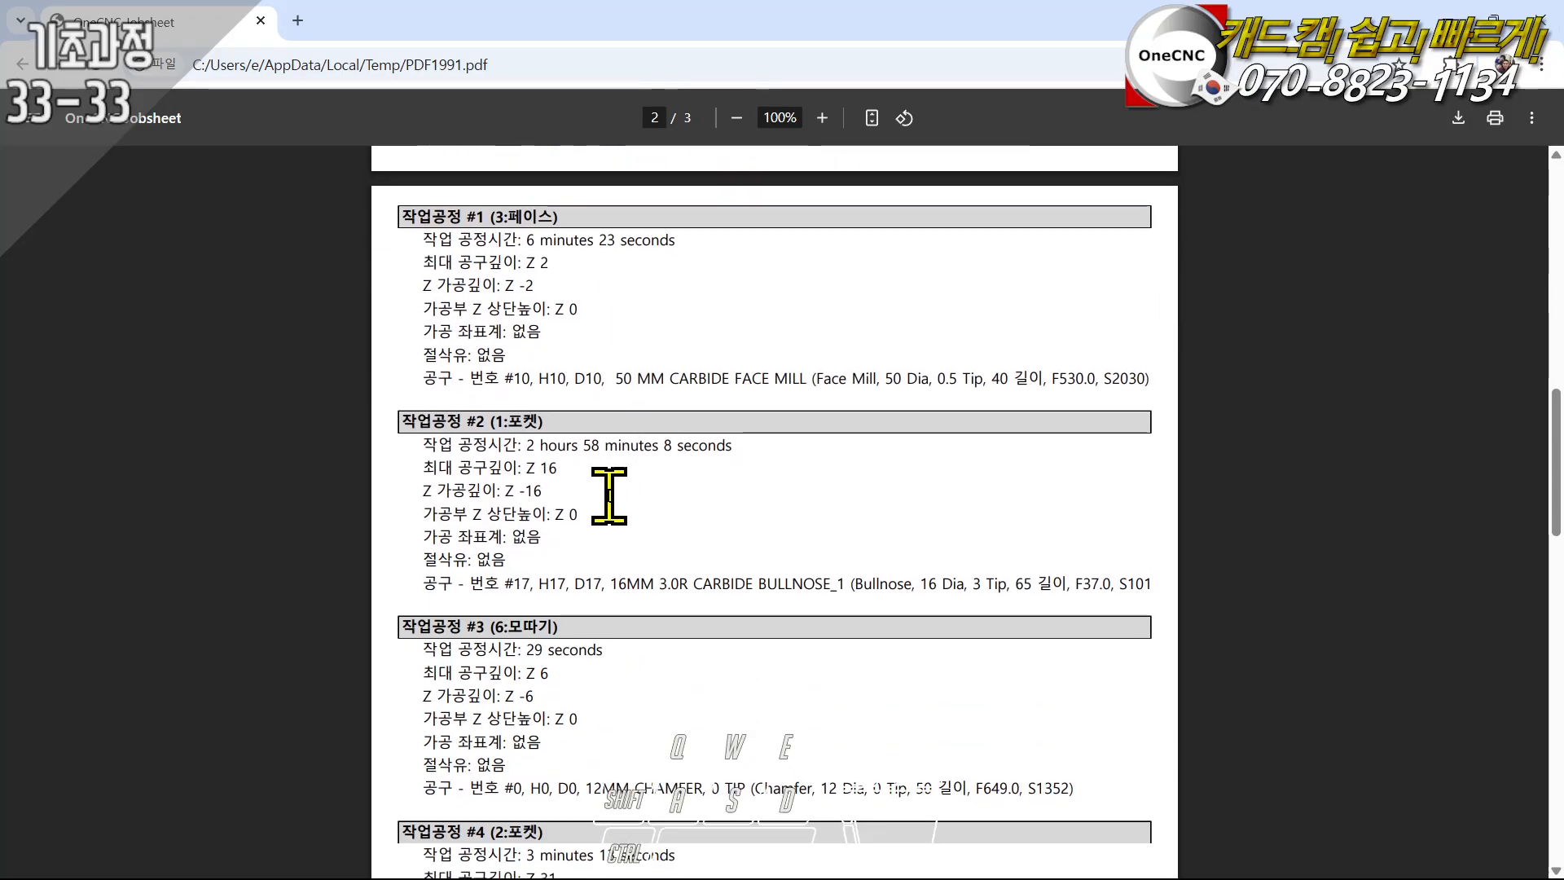
scroll(611, 482, "down", 4)
scroll(664, 523, "down", 4)
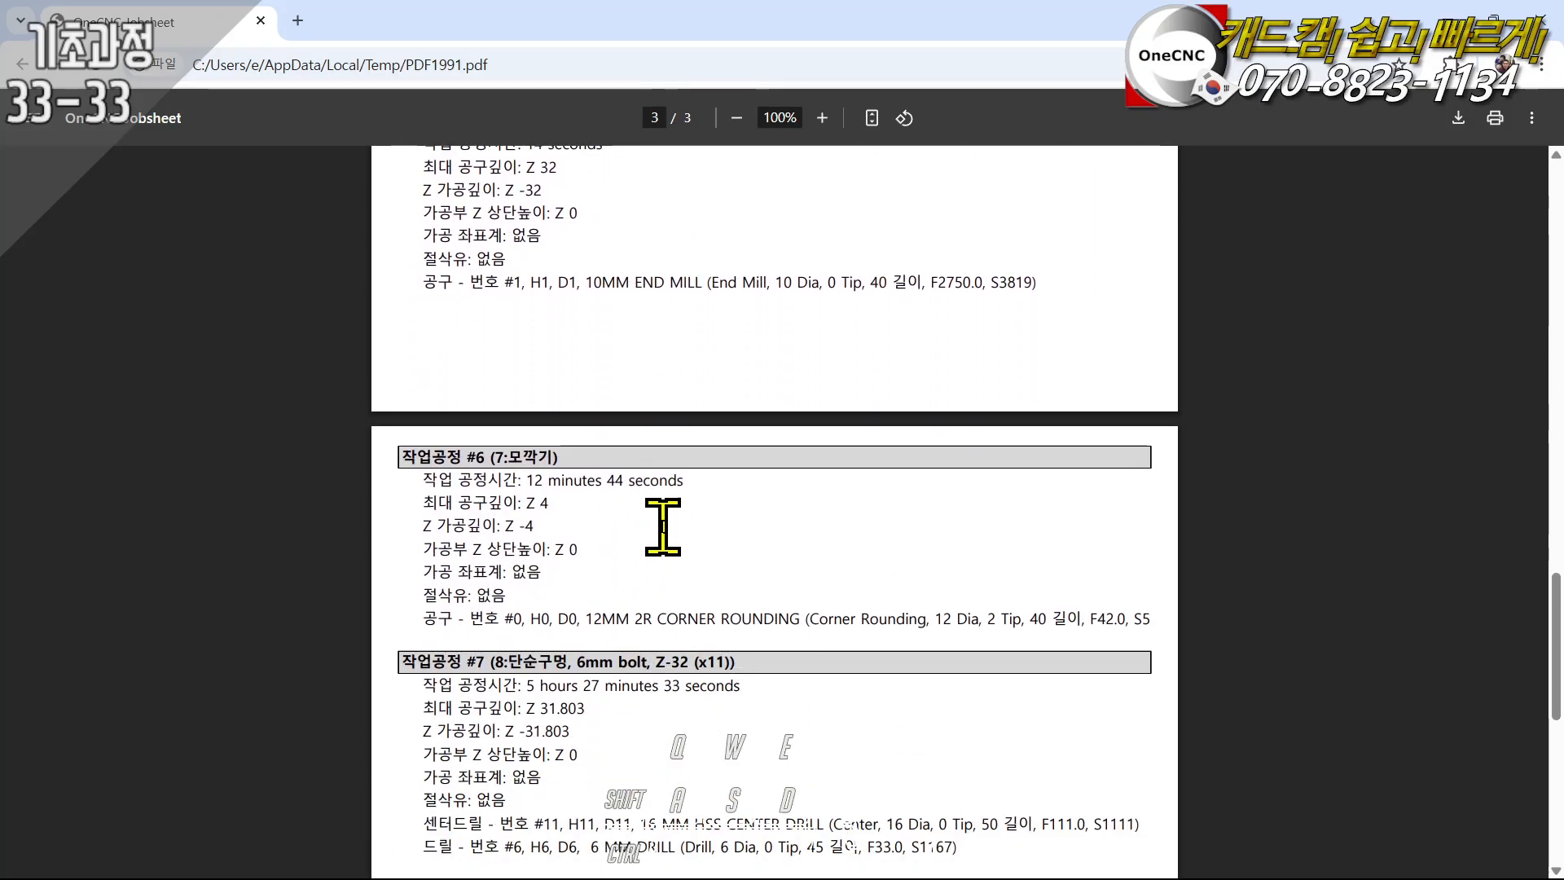
scroll(700, 505, "up", 12)
scroll(716, 505, "up", 6)
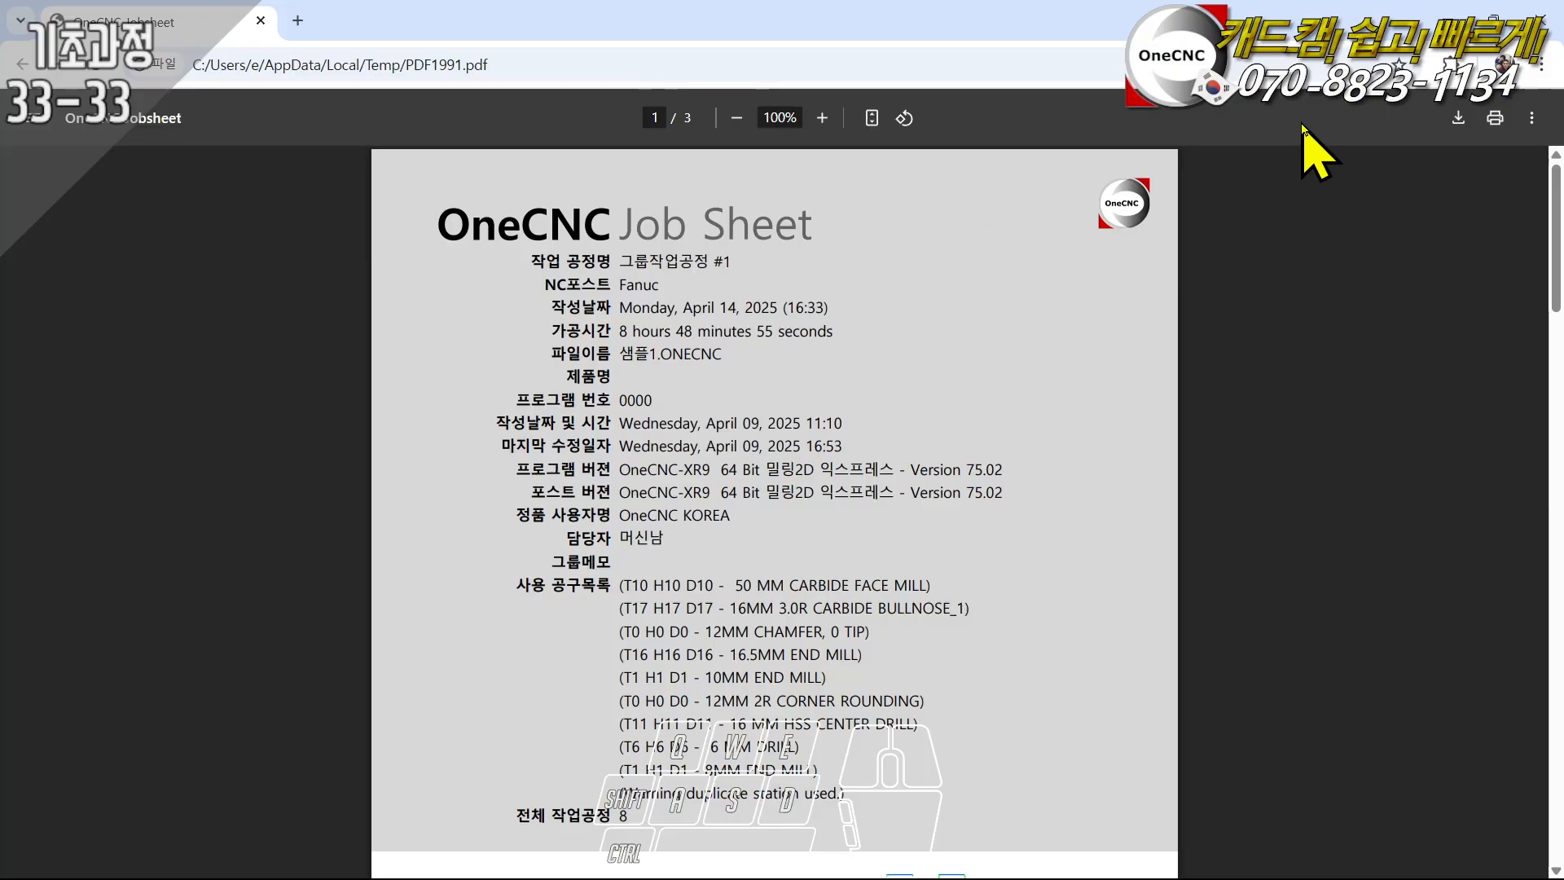
left_click(1536, 34)
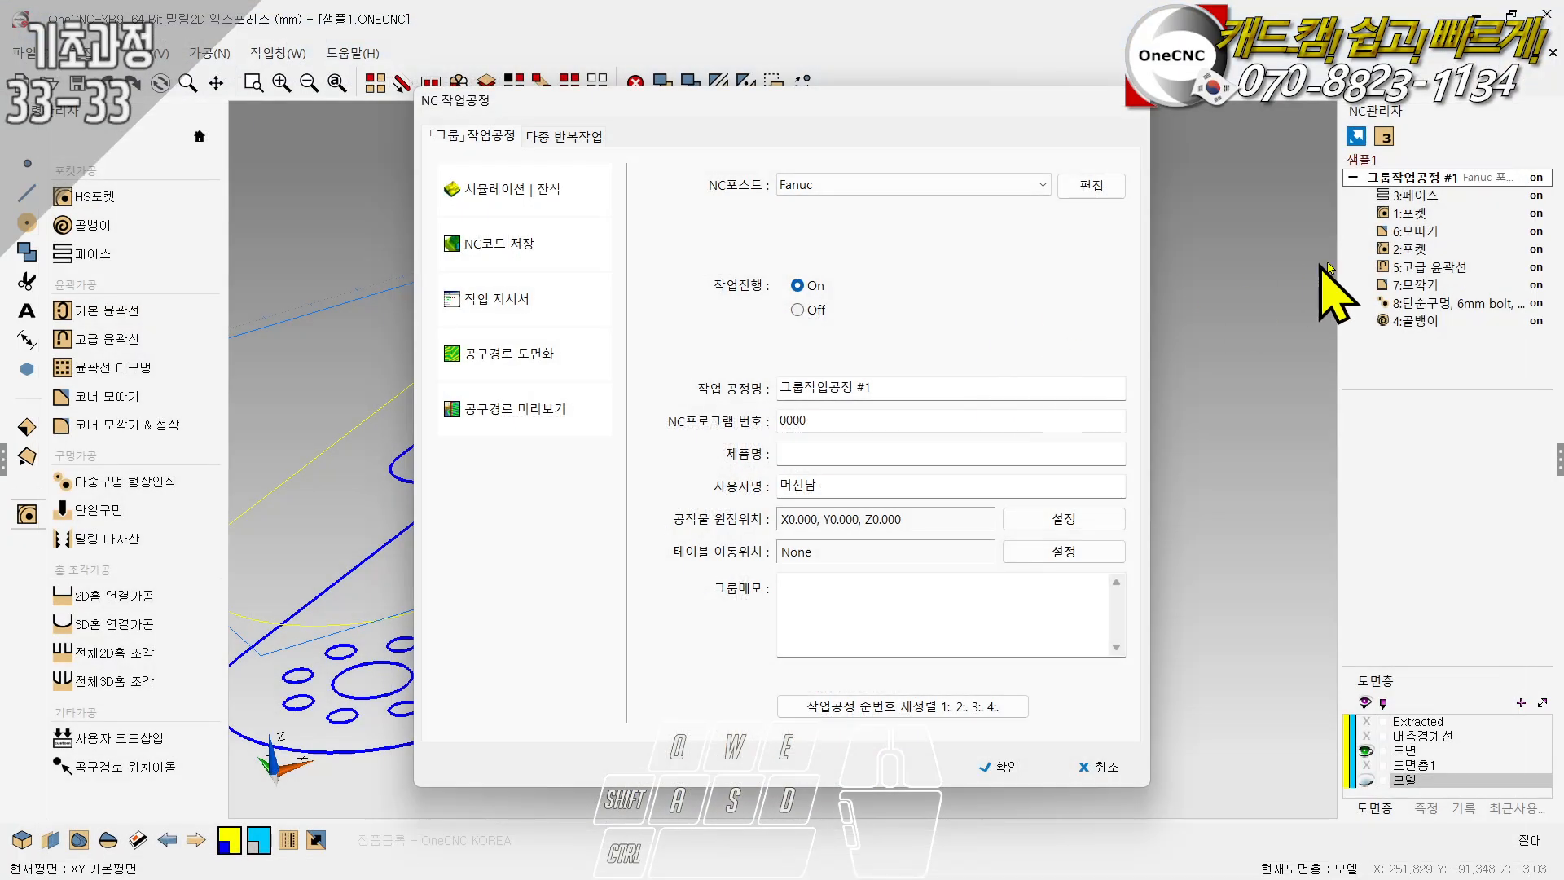
- Open and dismiss the group's NC code export, look through the available NC posts, and leave the group settings without changes
left_click(535, 241)
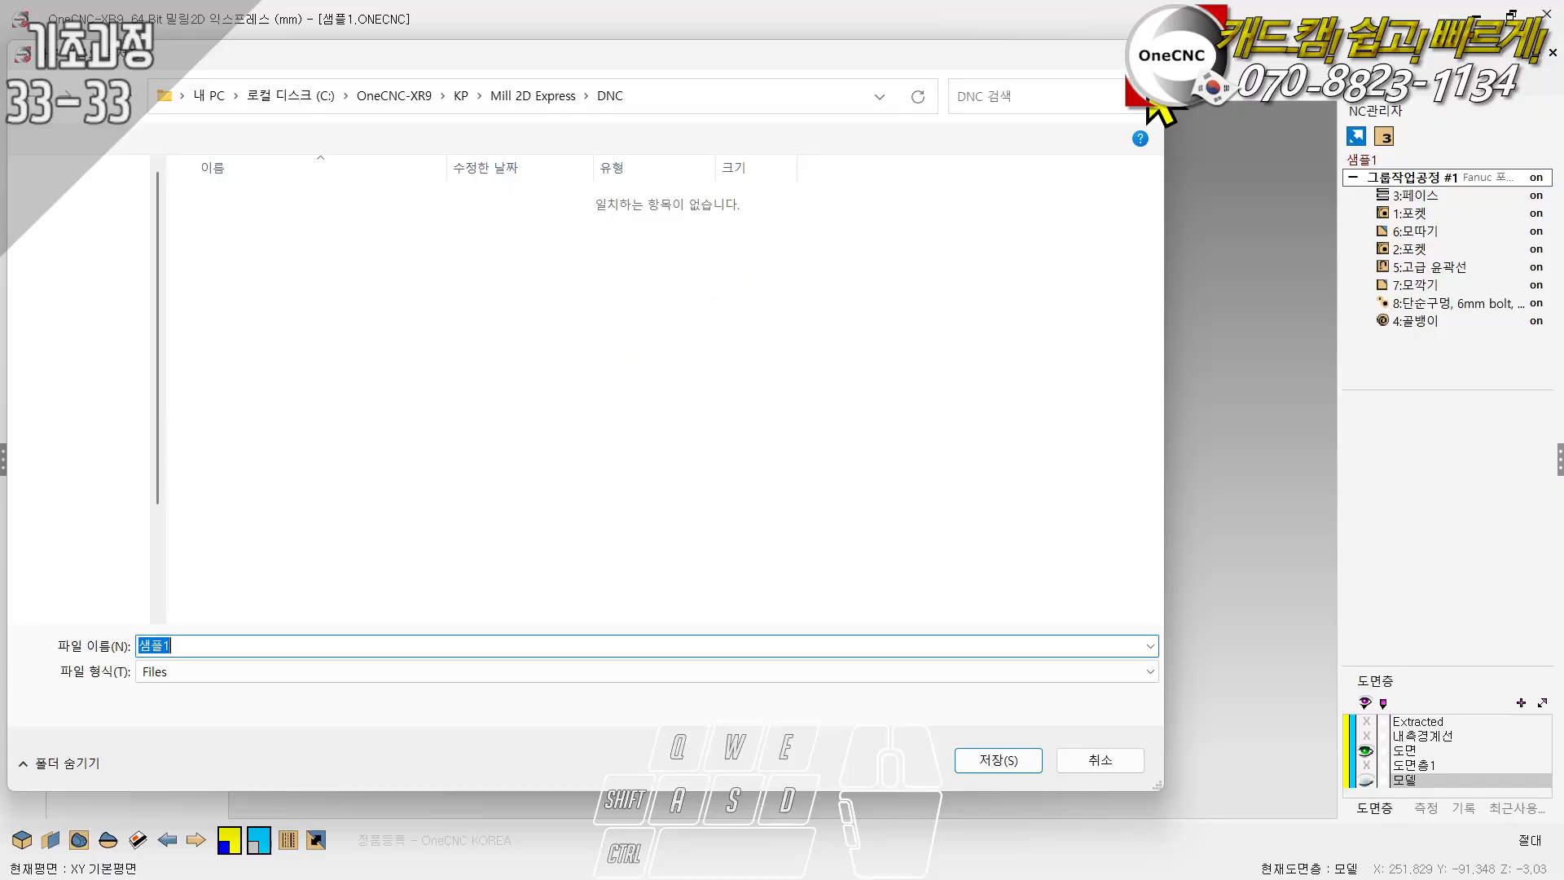
left_click(1139, 55)
double_click(1438, 178)
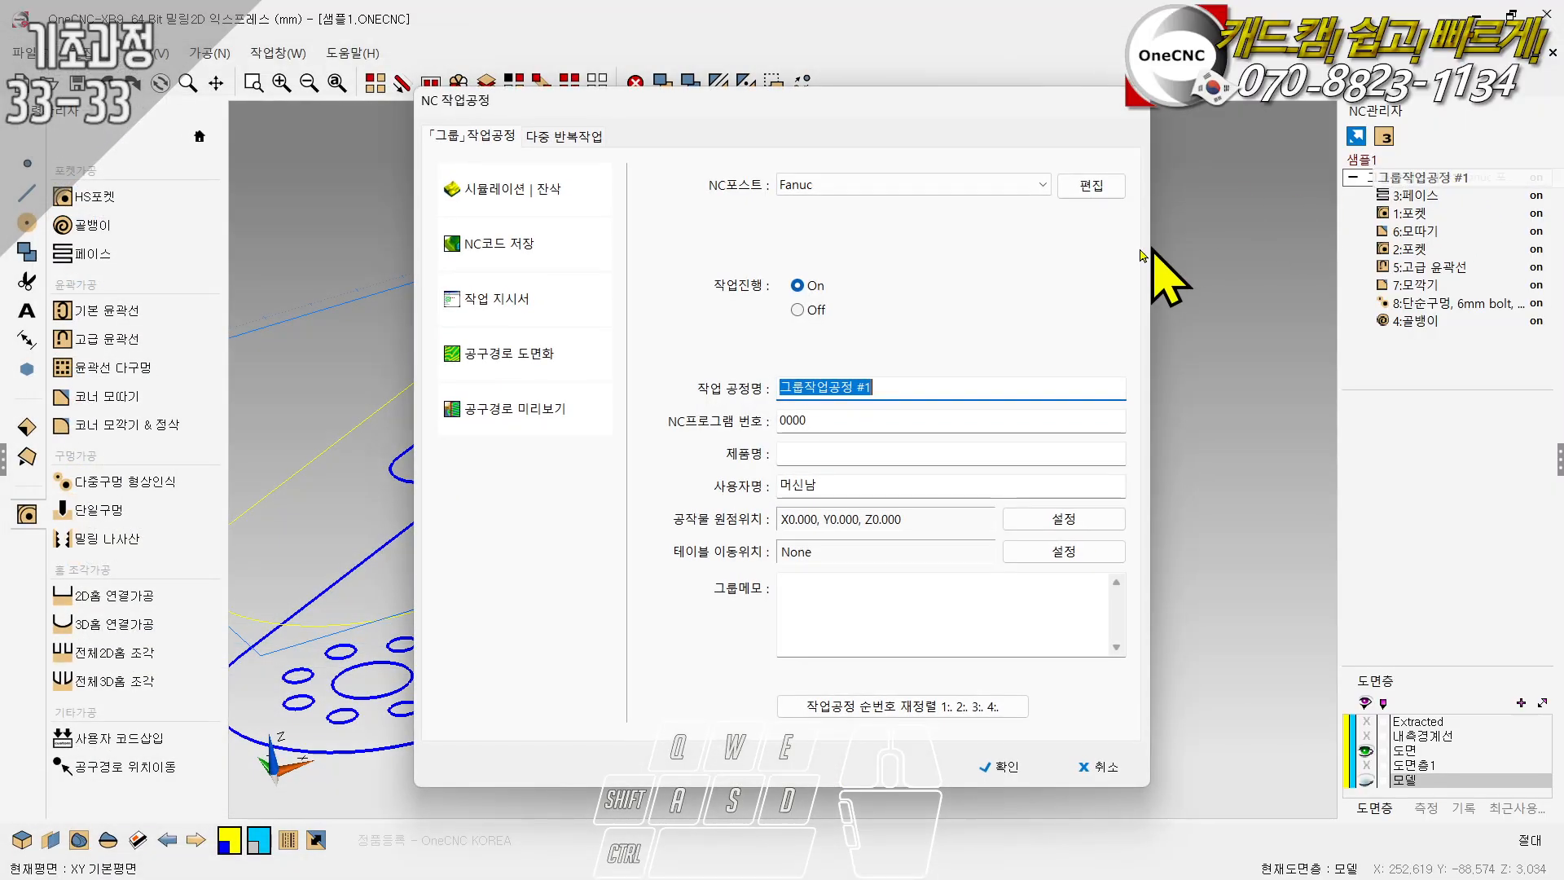
left_click(955, 190)
left_click_drag(1042, 432, 1046, 619)
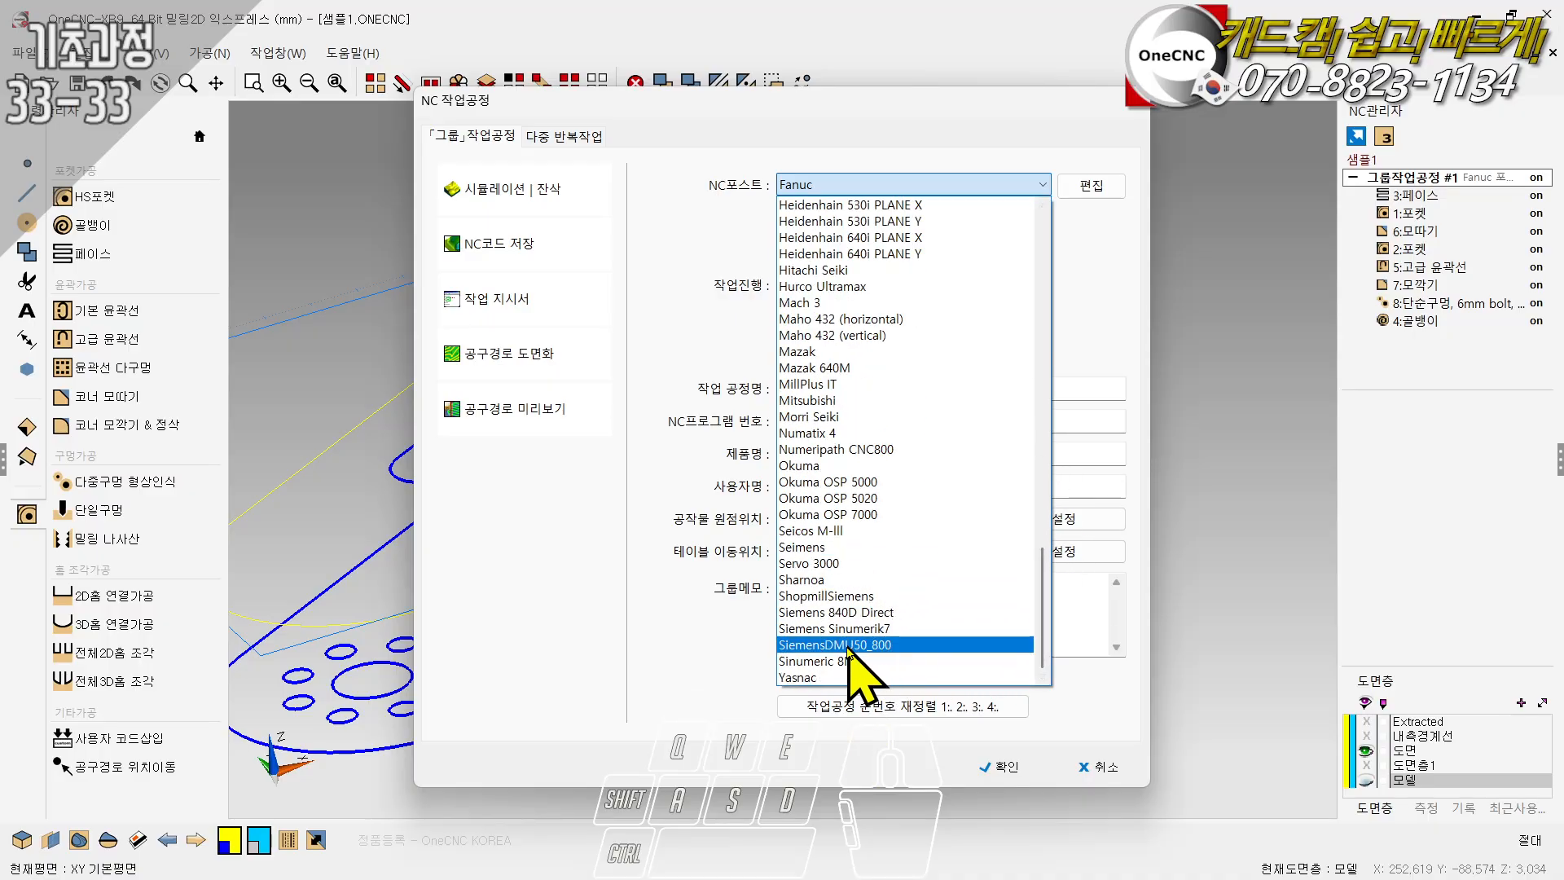
left_click(568, 601)
left_click(1076, 765)
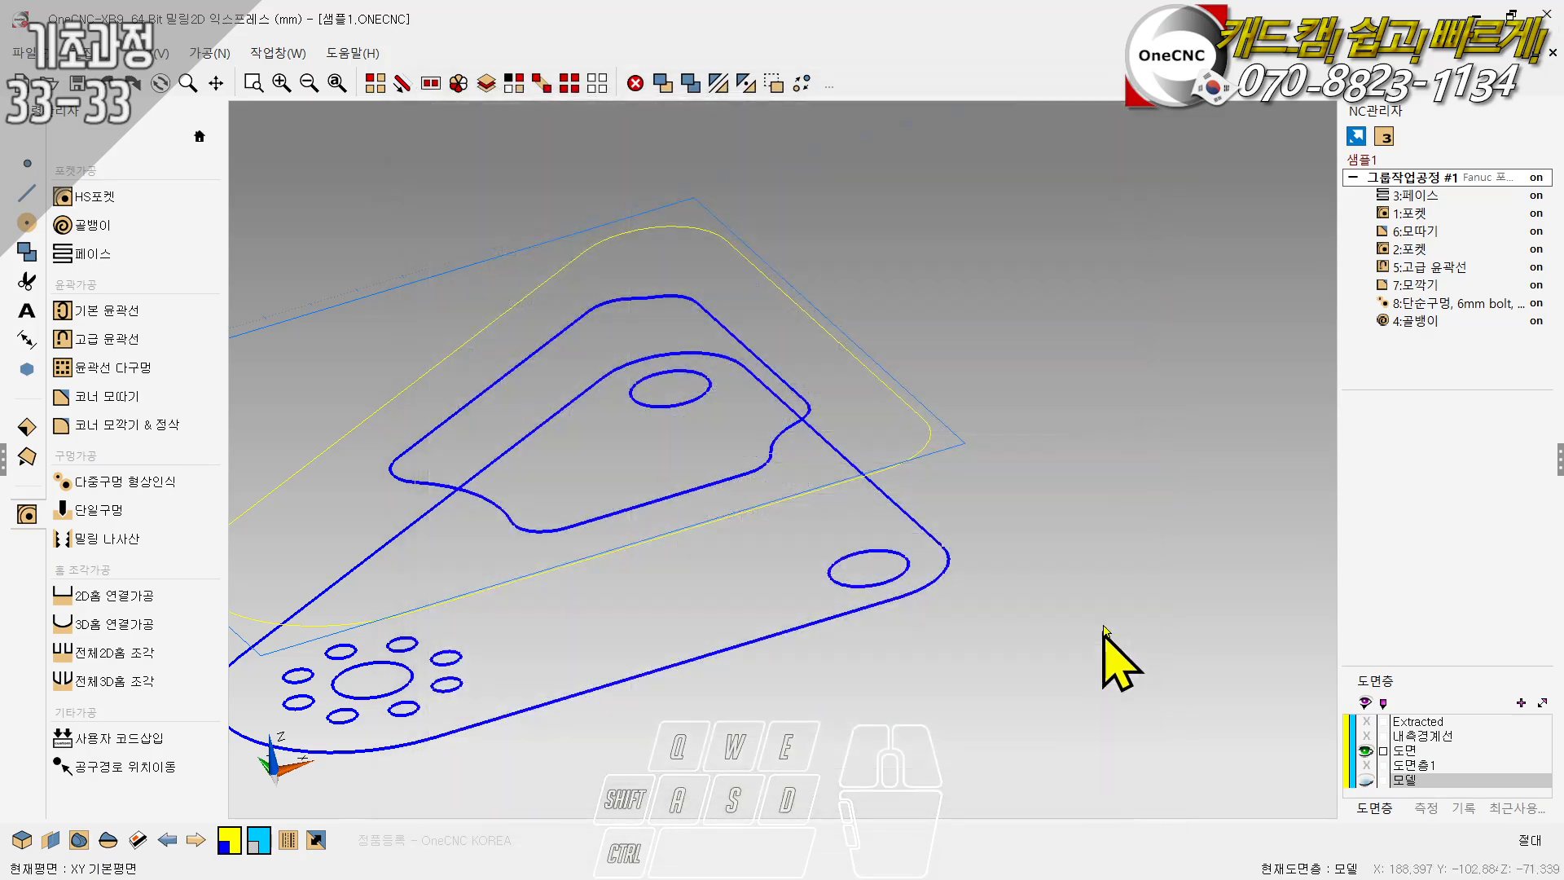
scroll(960, 354, "down", 3)
scroll(539, 460, "up", 3)
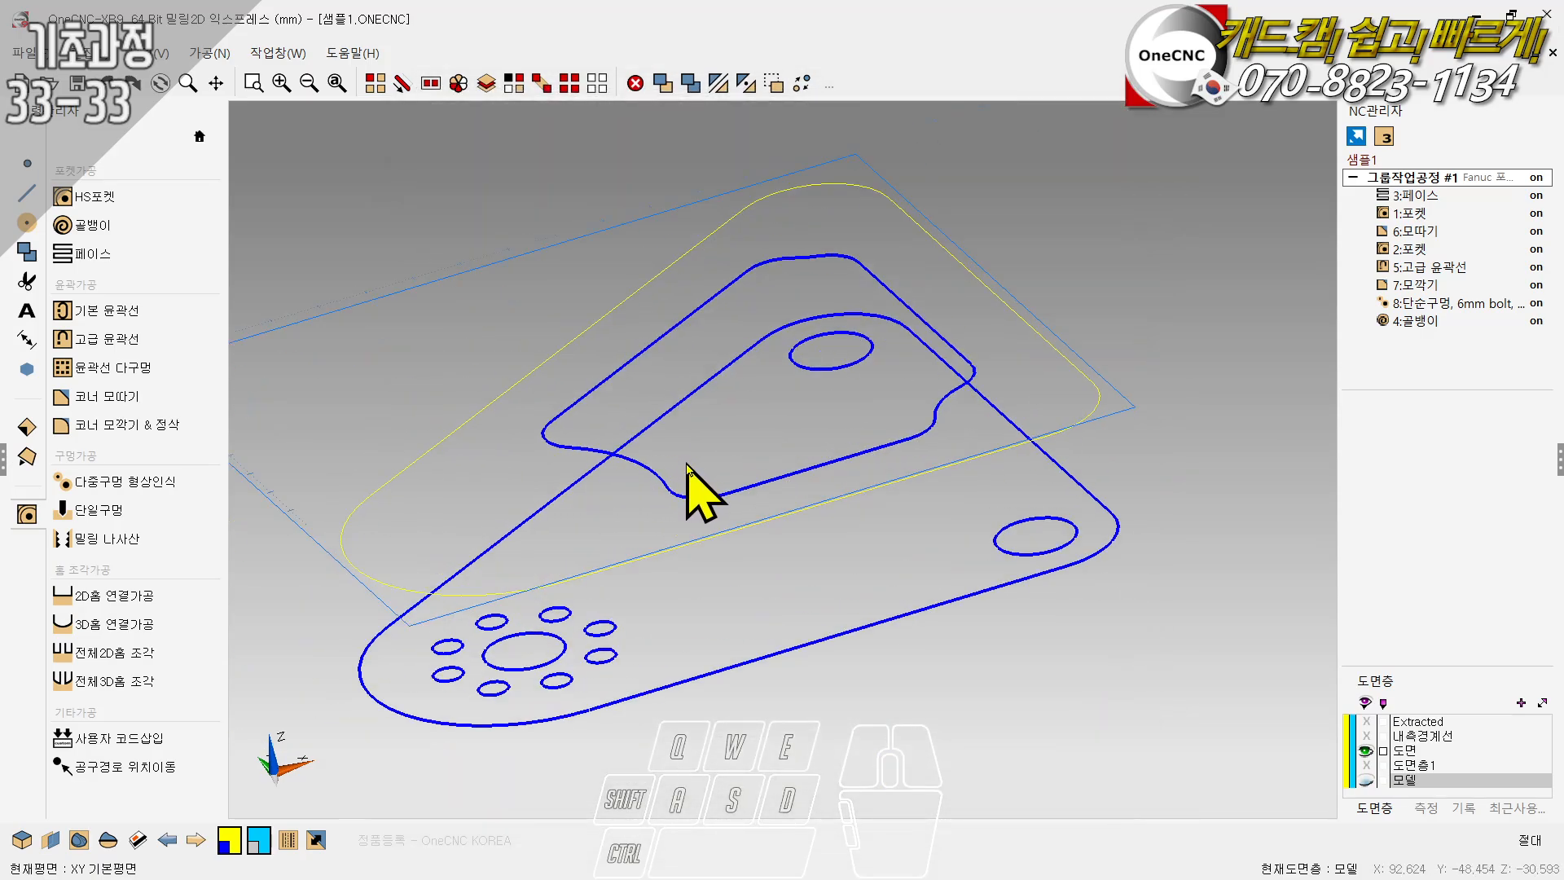
left_click_drag(664, 416, 720, 424, "ctrl")
left_click(1204, 339)
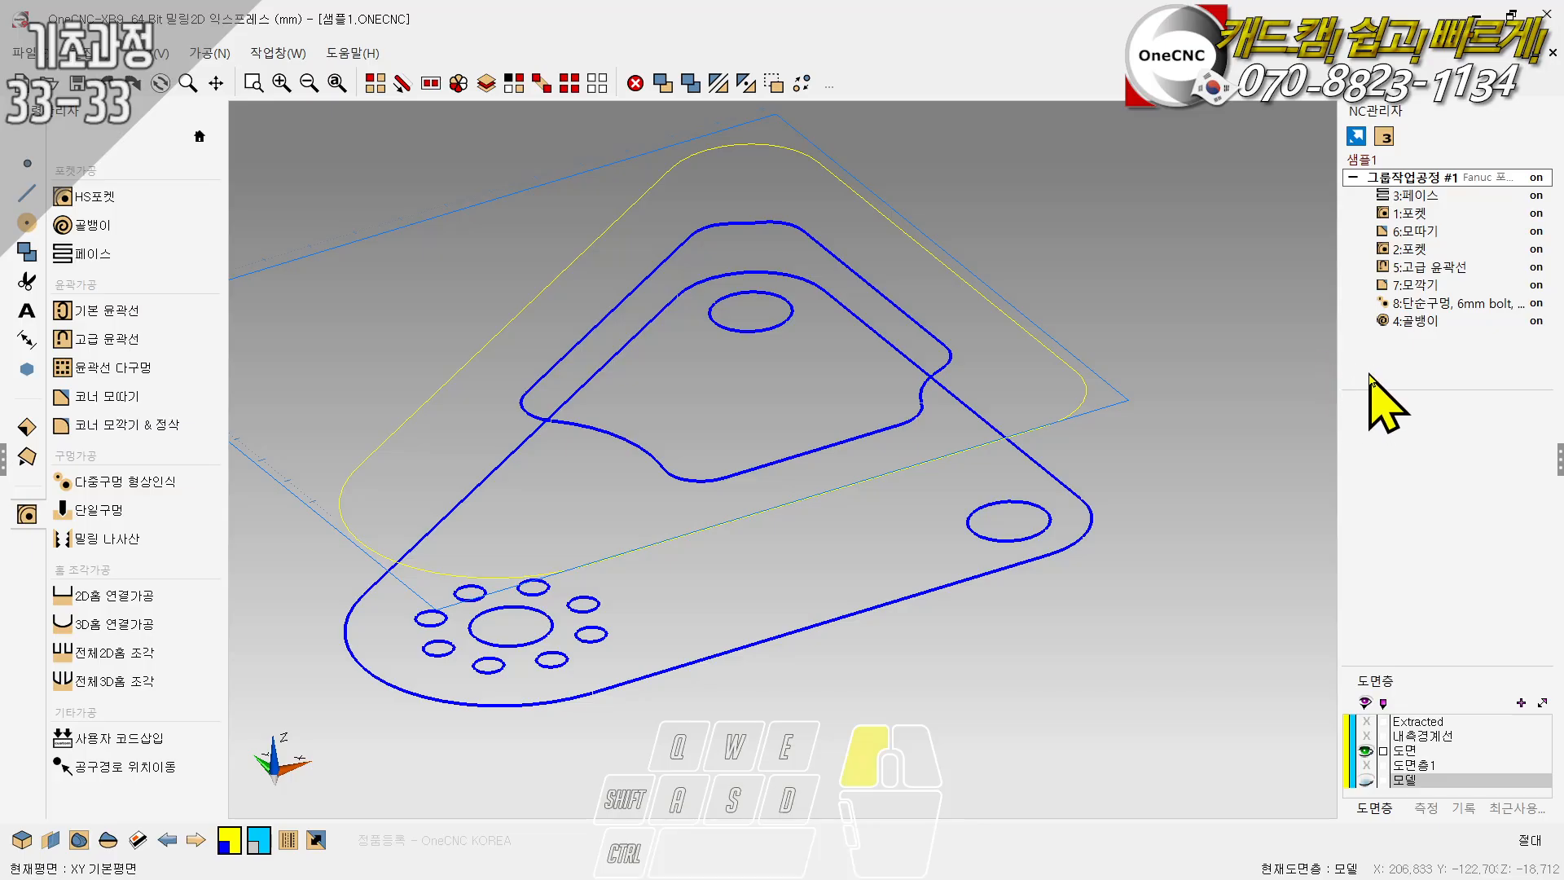
- Enlarge the operation data area and examine the toolpaths and cutting data of all operations in the group
left_click_drag(1377, 390, 1380, 357)
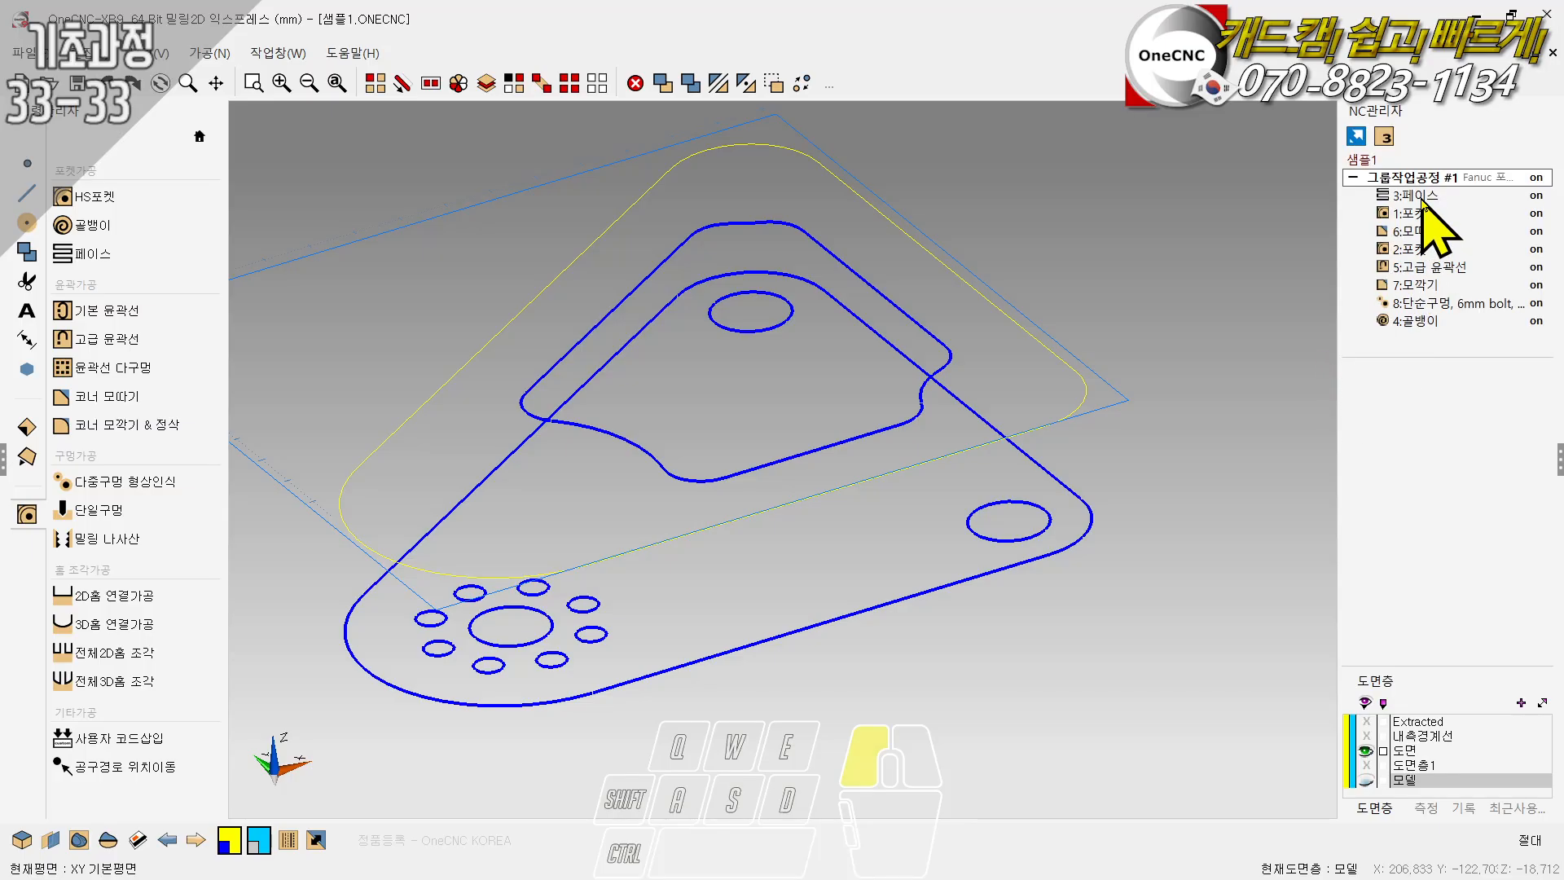
left_click(1421, 200)
left_click(1413, 216)
left_click(1410, 234)
left_click(1410, 252)
left_click(1408, 271)
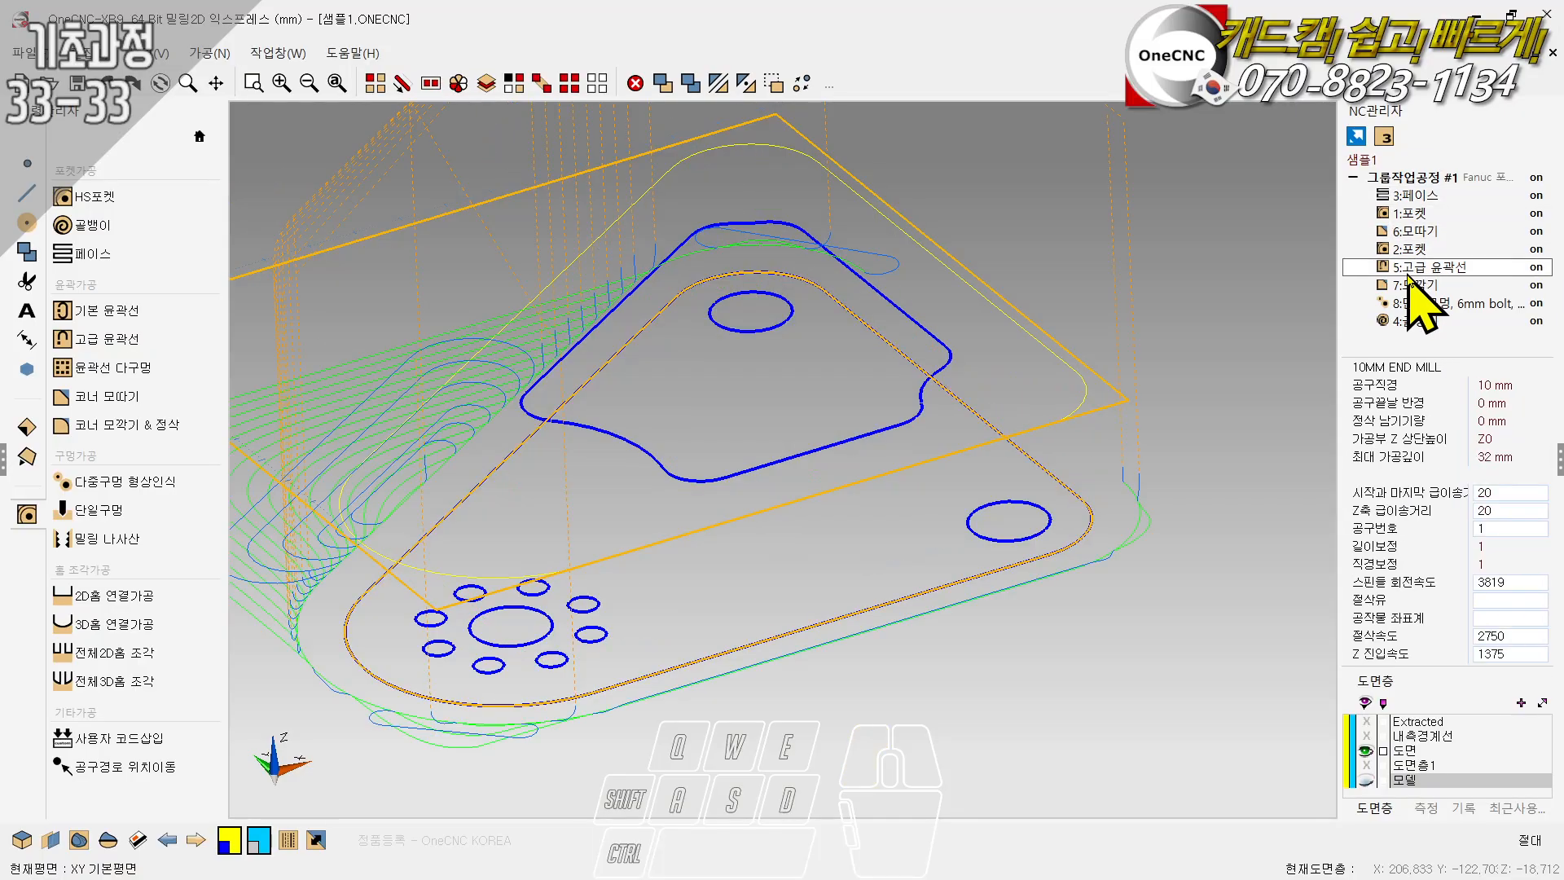
left_click(1408, 285)
left_click(1408, 303)
left_click(1409, 321)
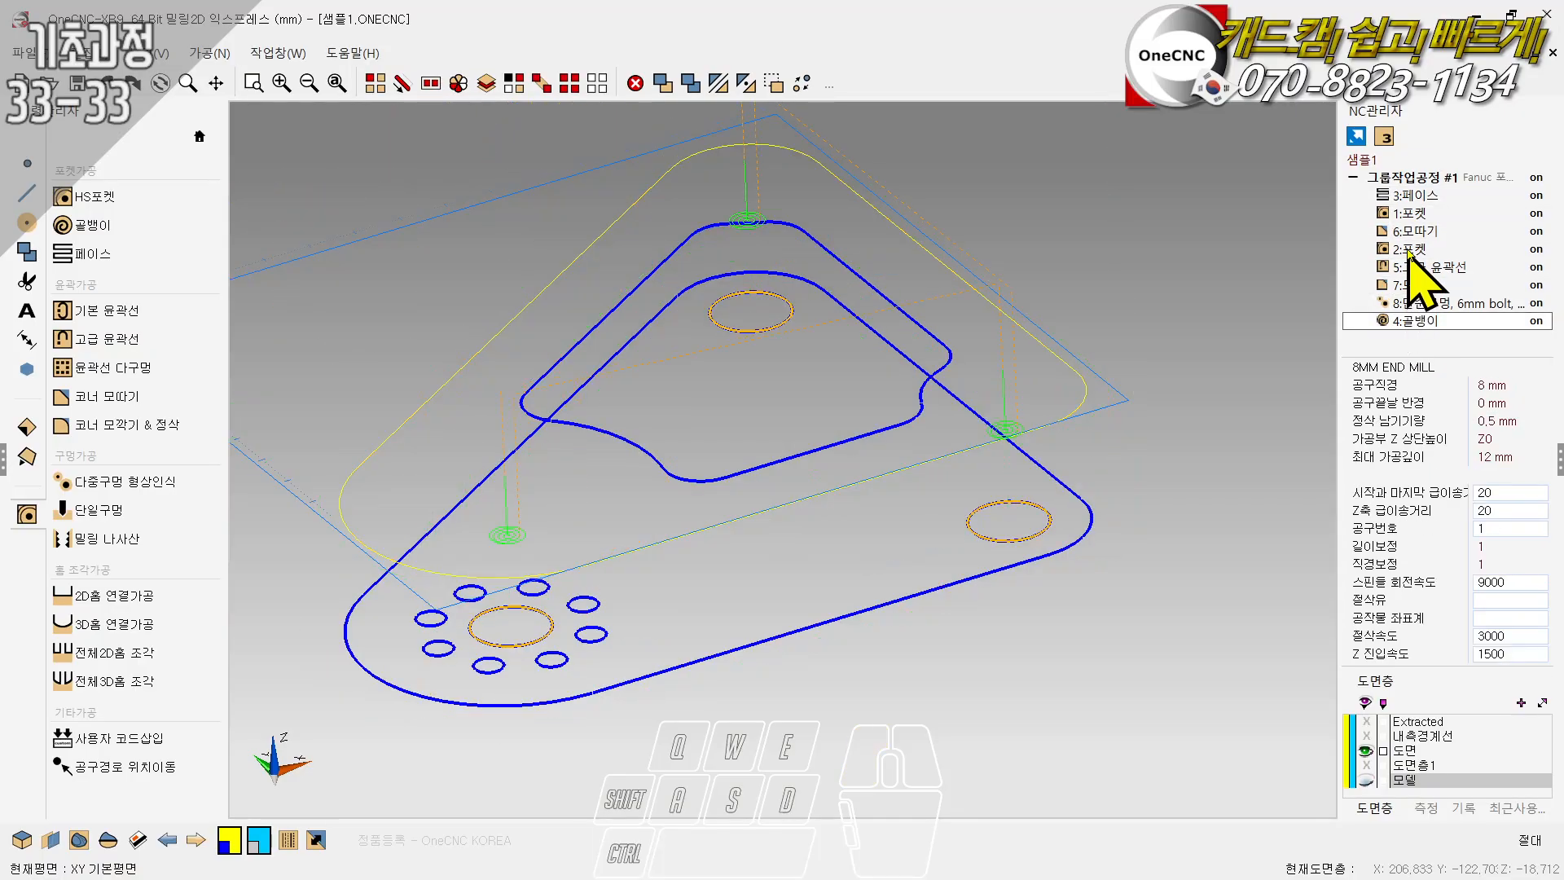
left_click(1418, 197)
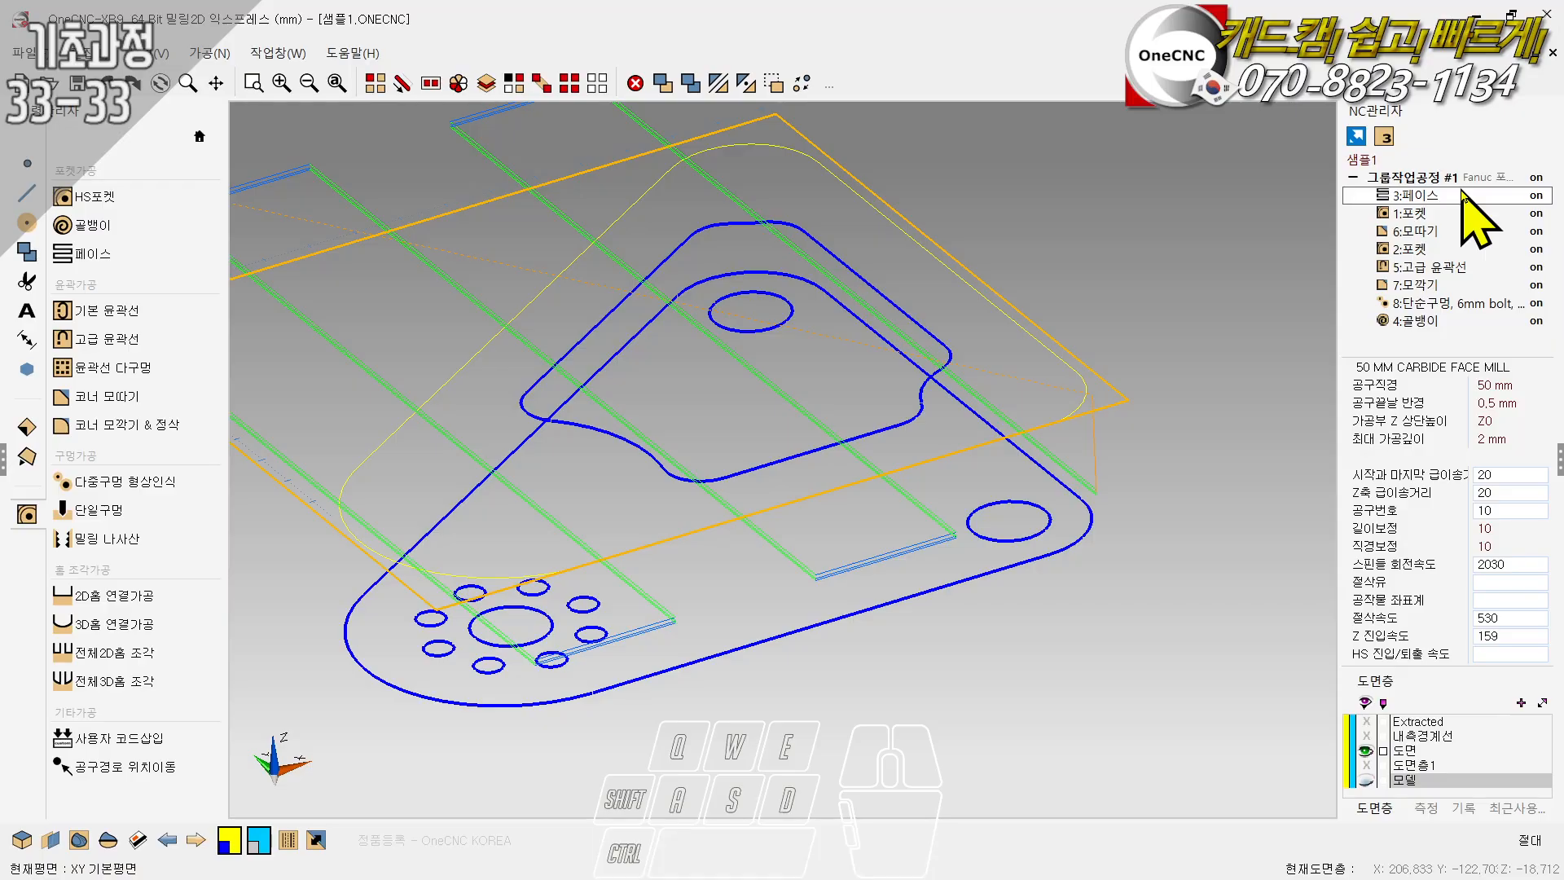
left_click_drag(1432, 358, 1434, 341)
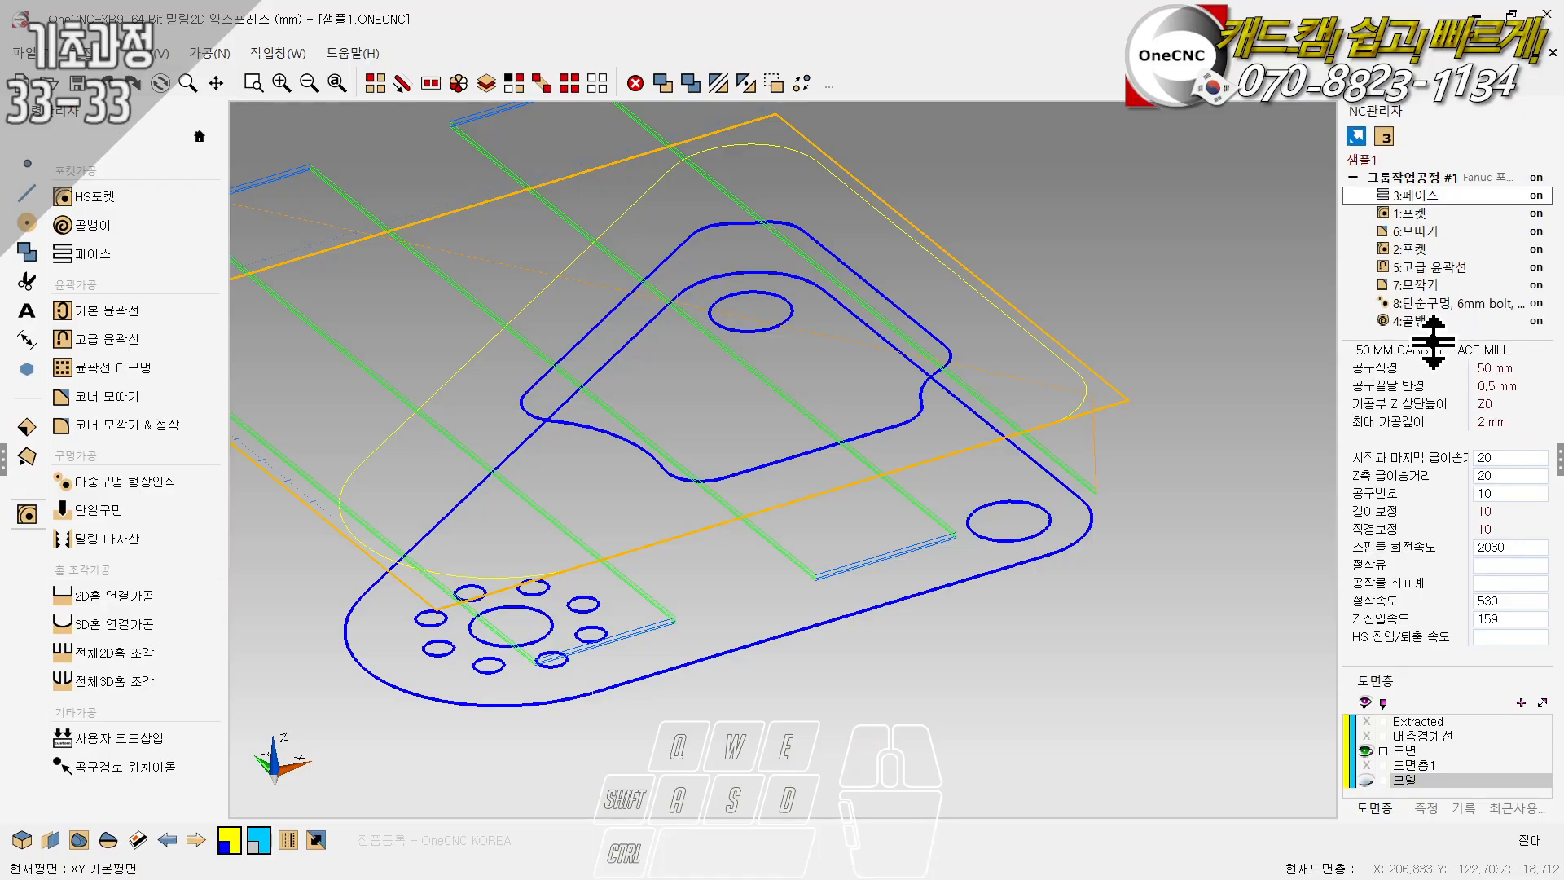
left_click(1415, 214)
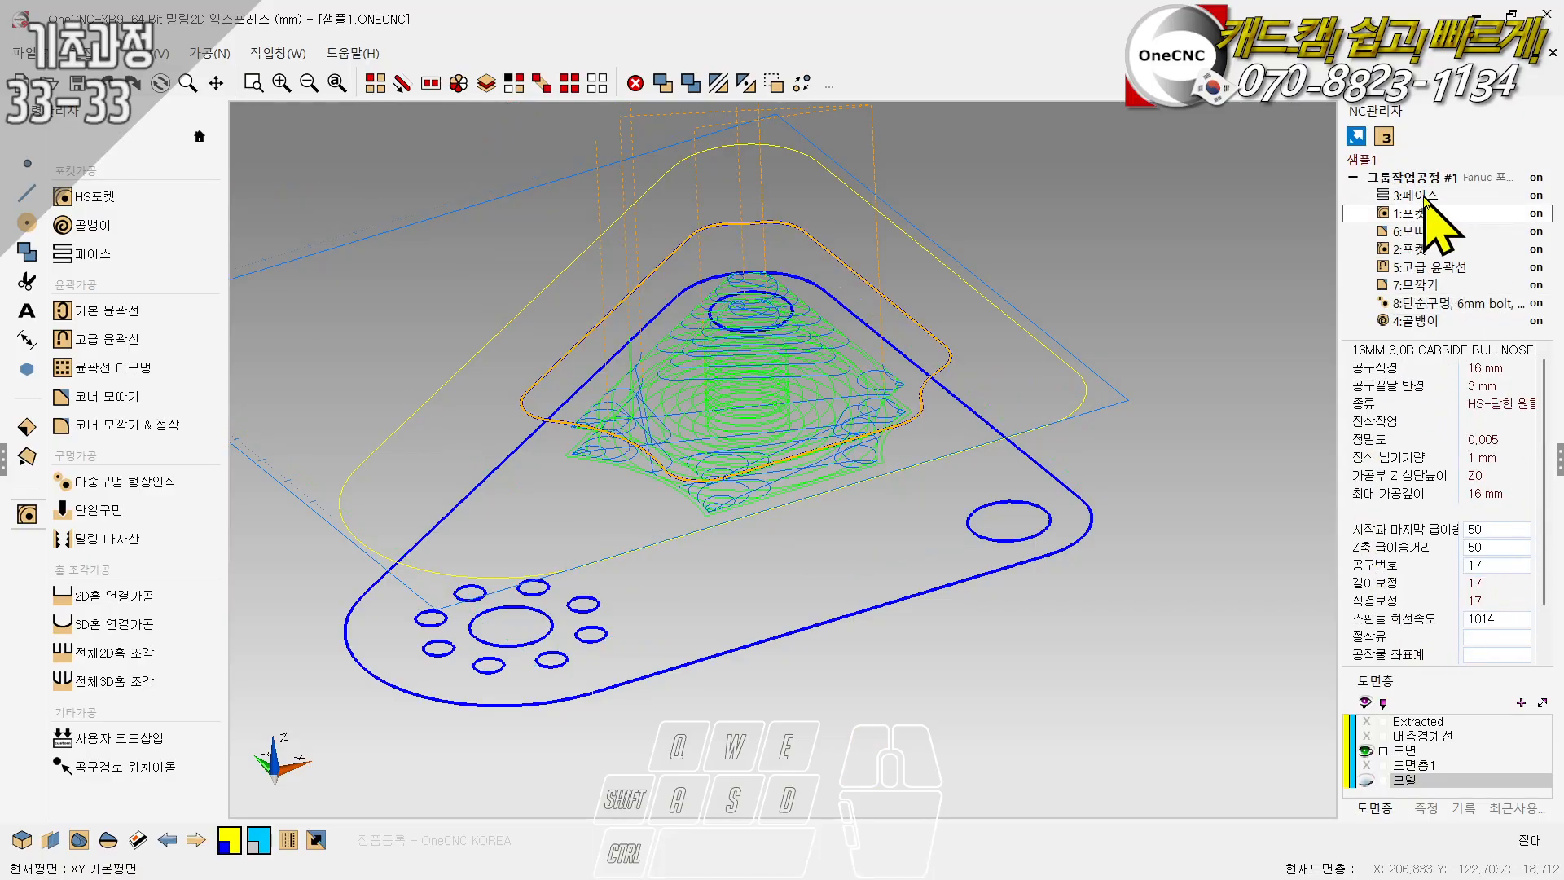
- Set the face operation's (3:페이스) coolant to No.1 and its work coordinate system to G54
left_click(1425, 196)
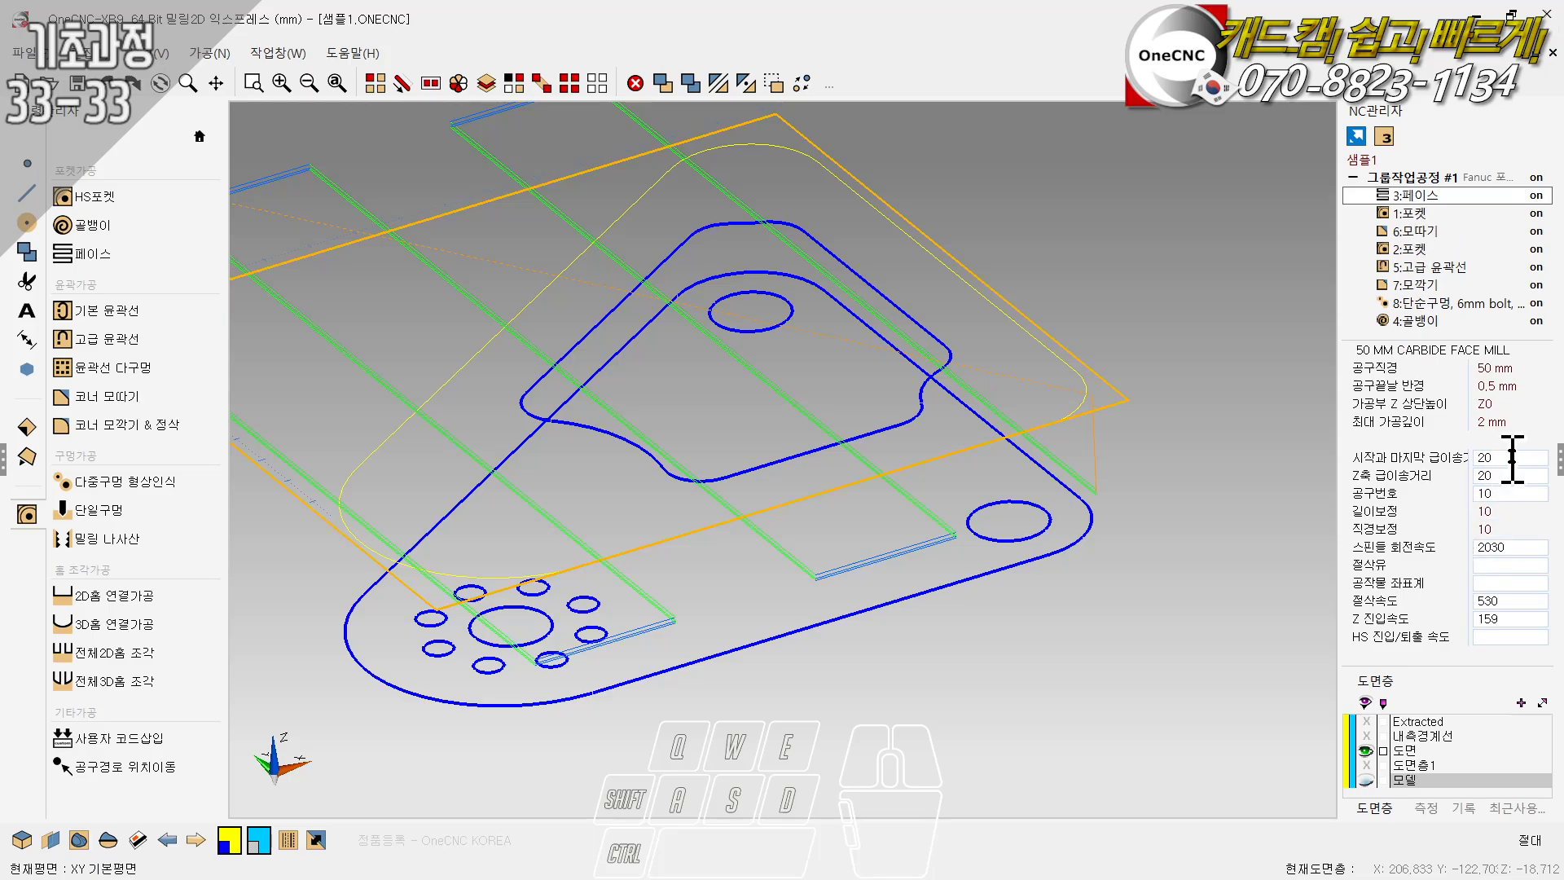
left_click(1512, 458)
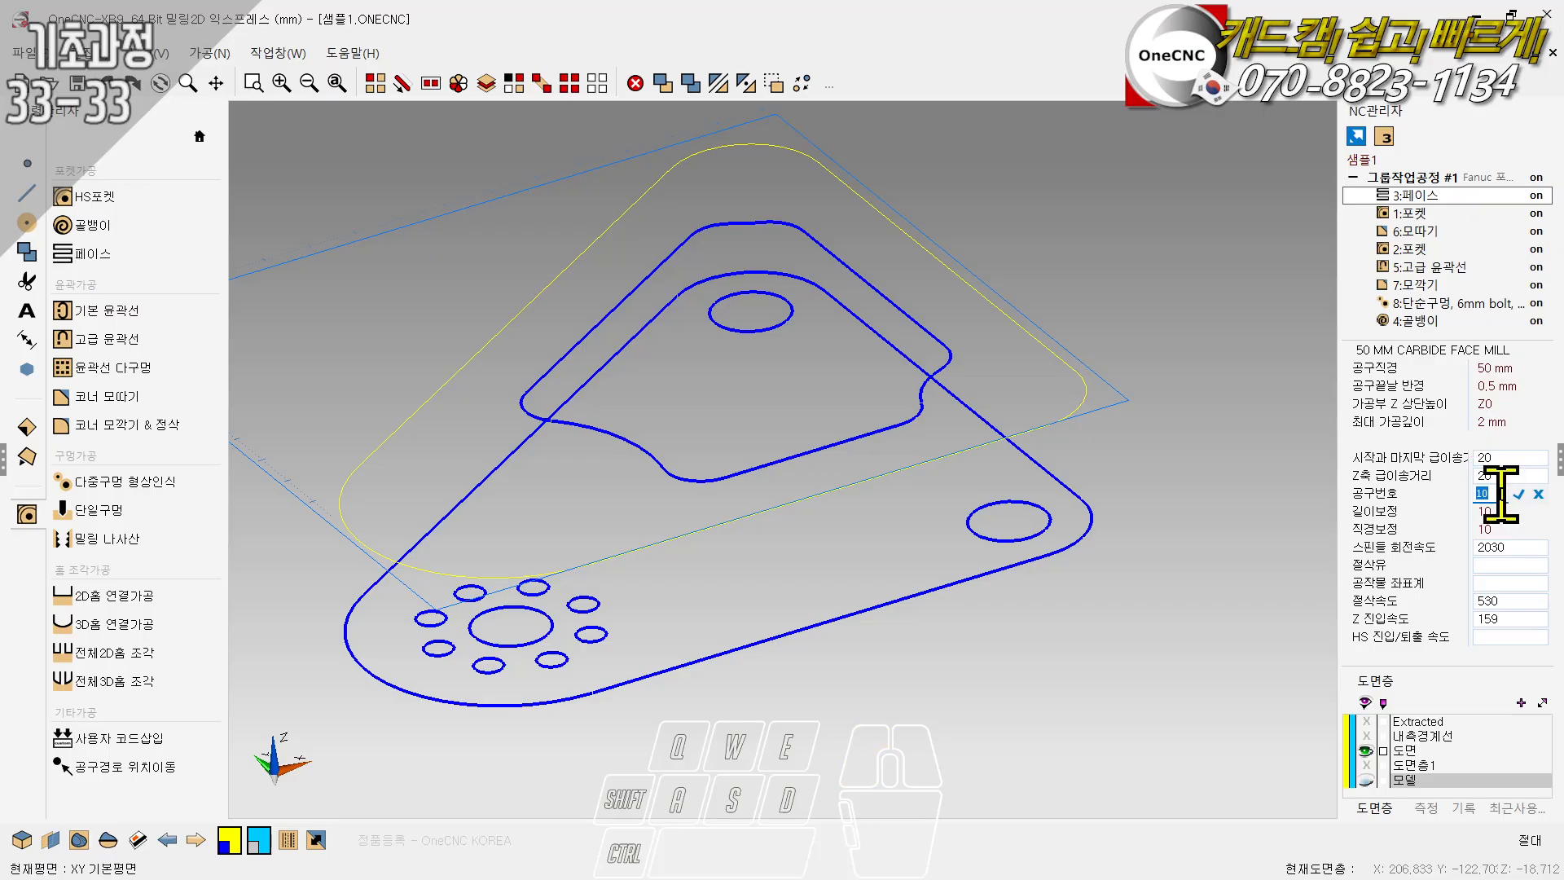
left_click(1487, 564)
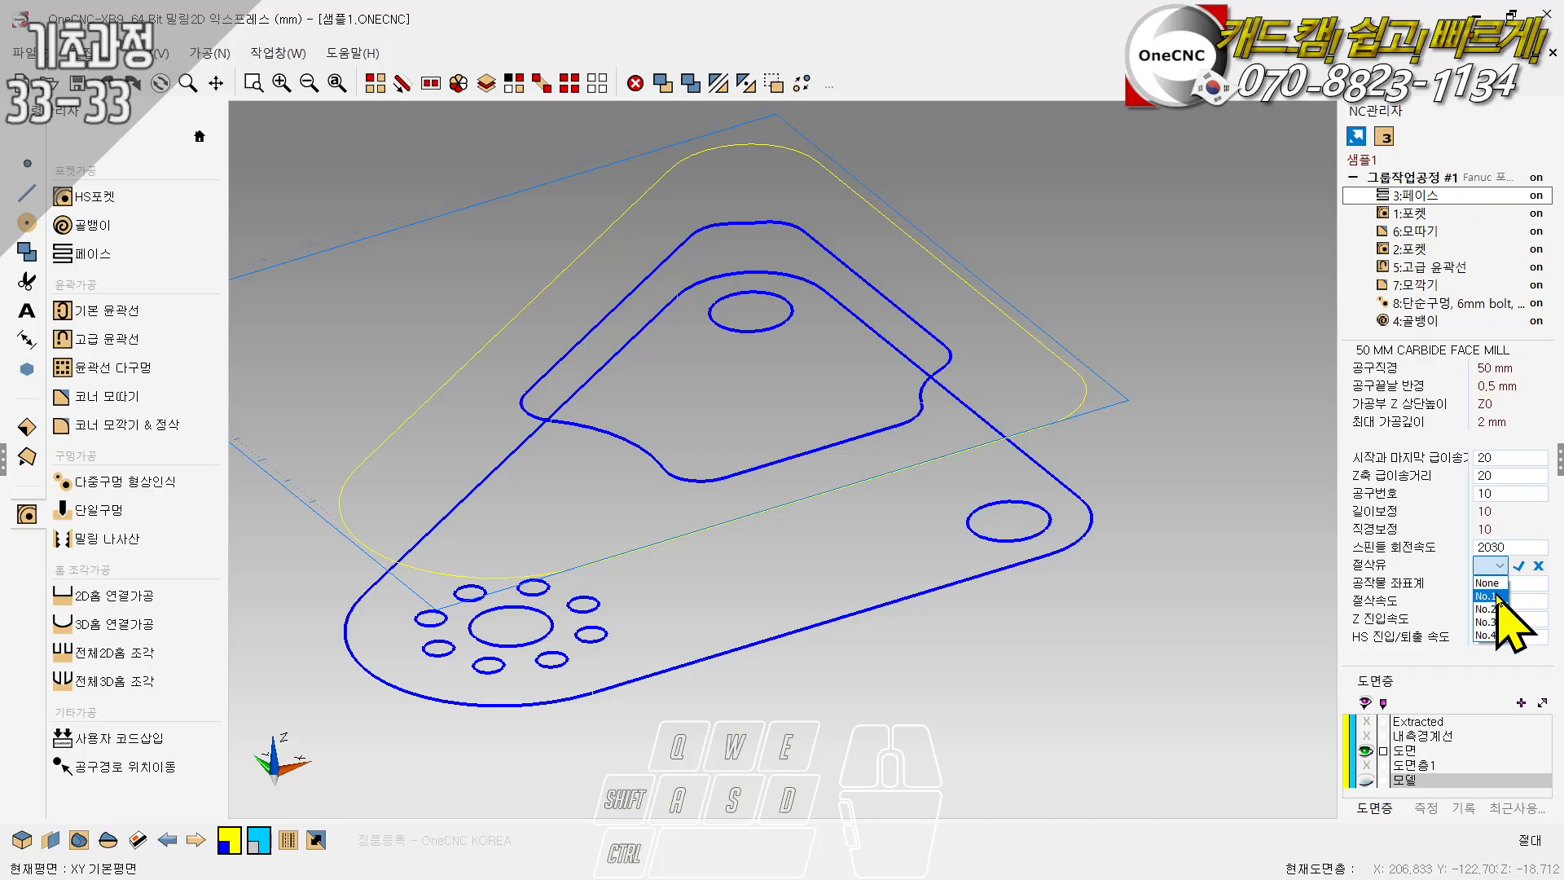
left_click(1498, 595)
left_click(1499, 584)
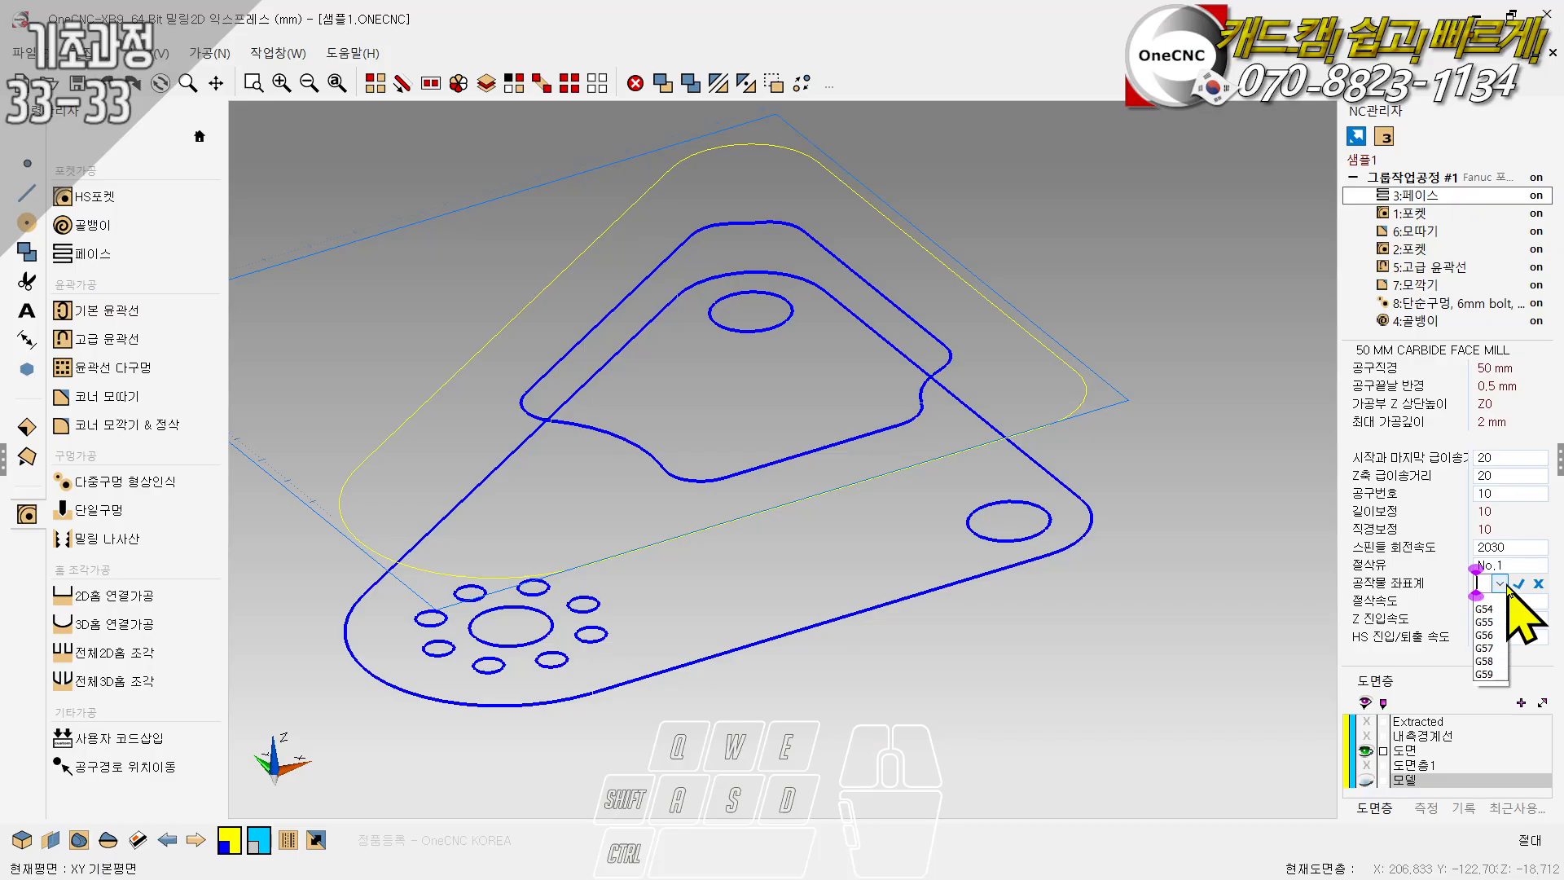
left_click(1492, 602)
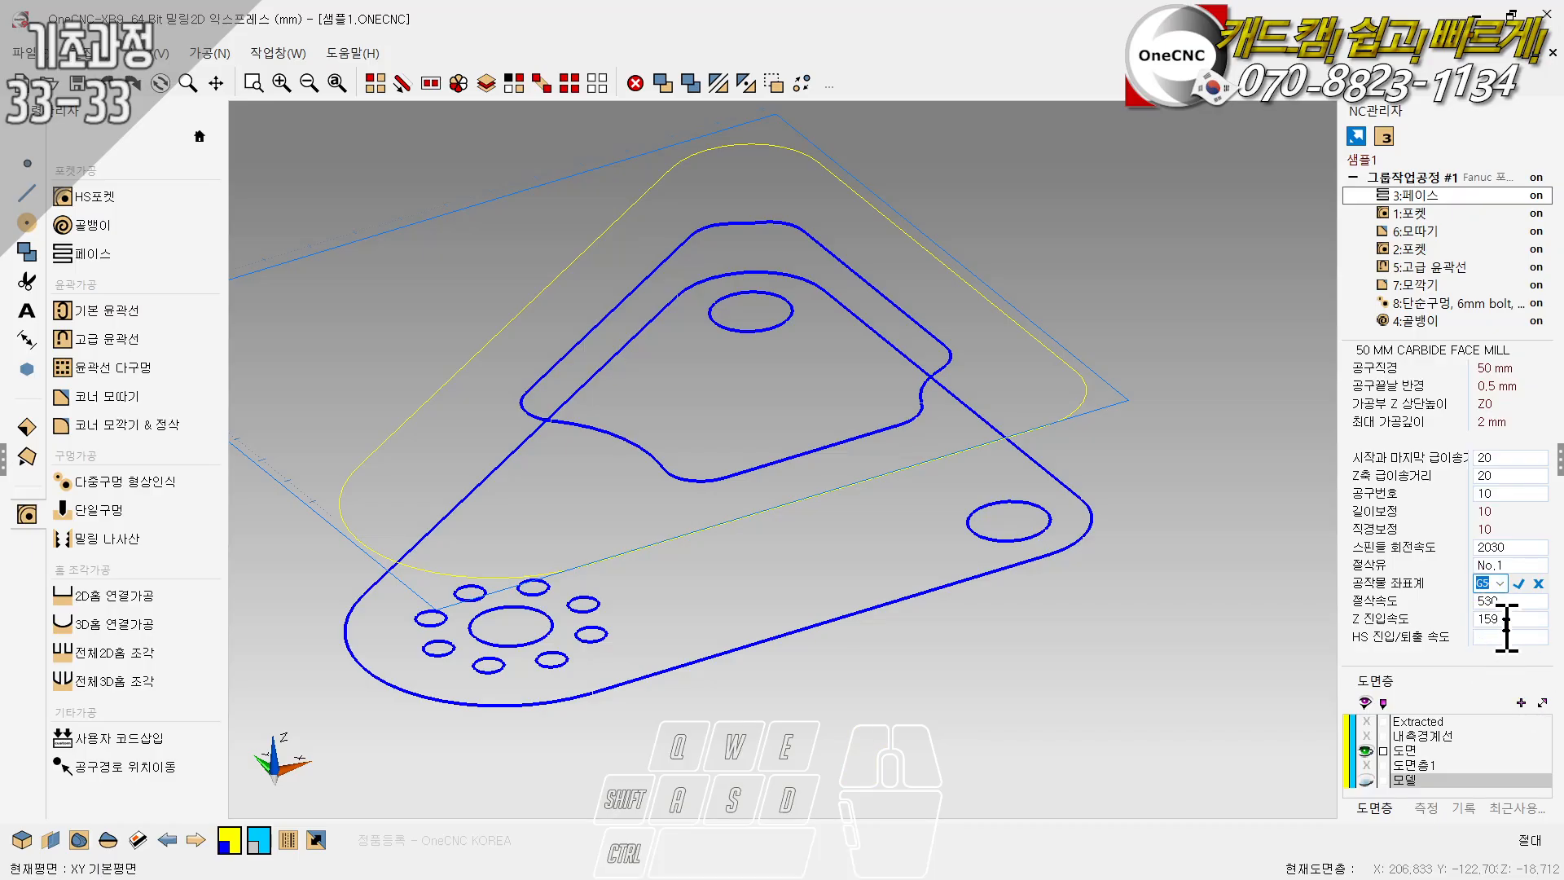
- Set the face operation's cutting feed rate (절삭속도) to 1000
left_click(1471, 600)
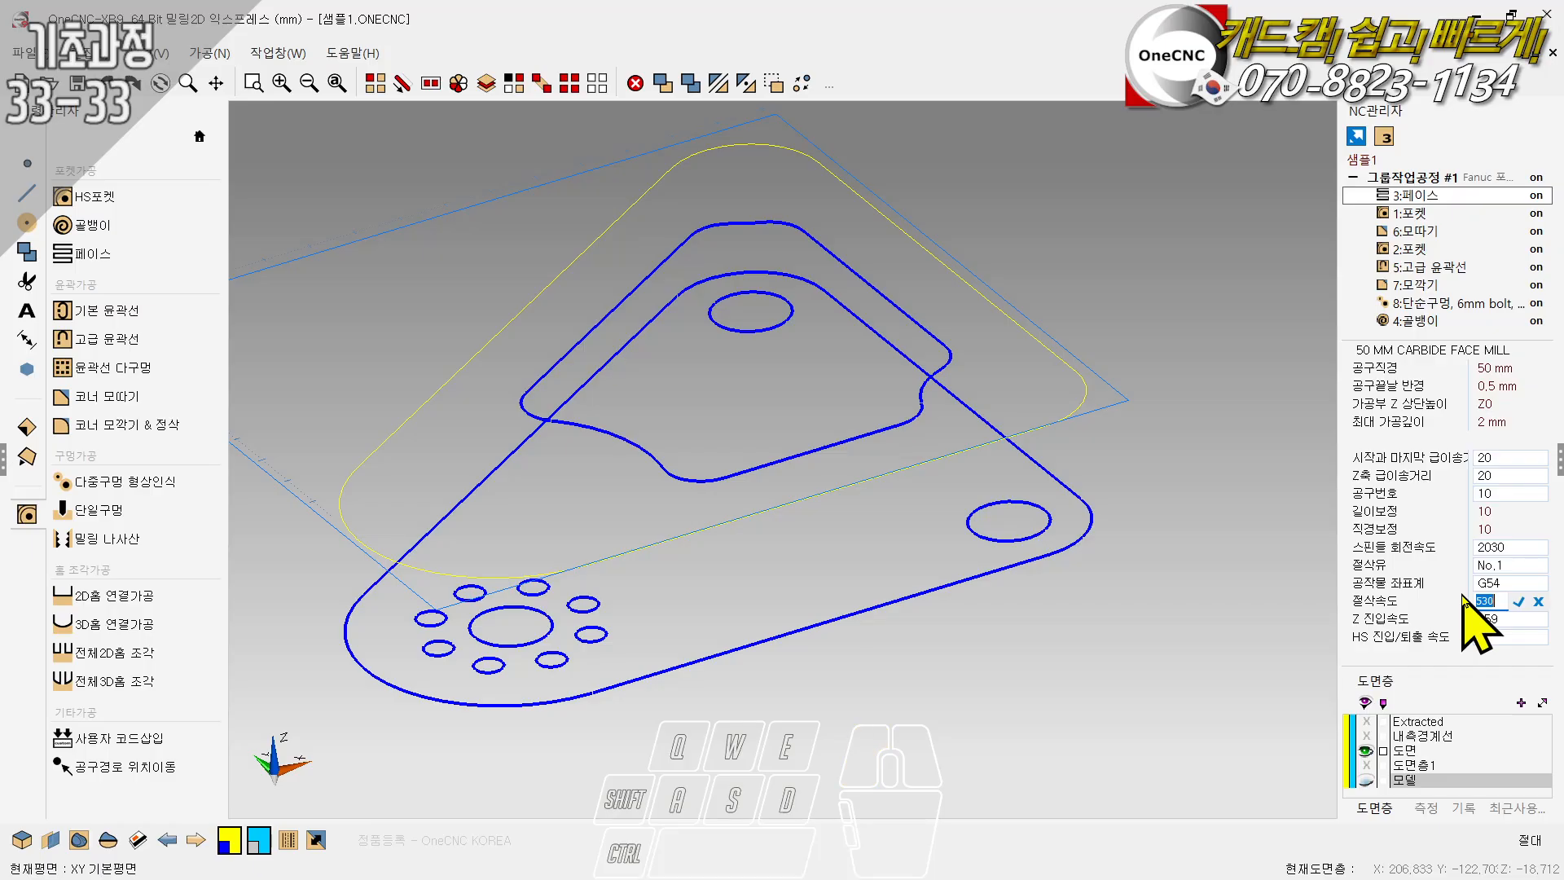
type("1000")
left_click(1517, 602)
- Set the tool number of the chamfer operation (6:모따기) to 1, and select the second pocket operation (2:포켓)
left_click(1414, 215)
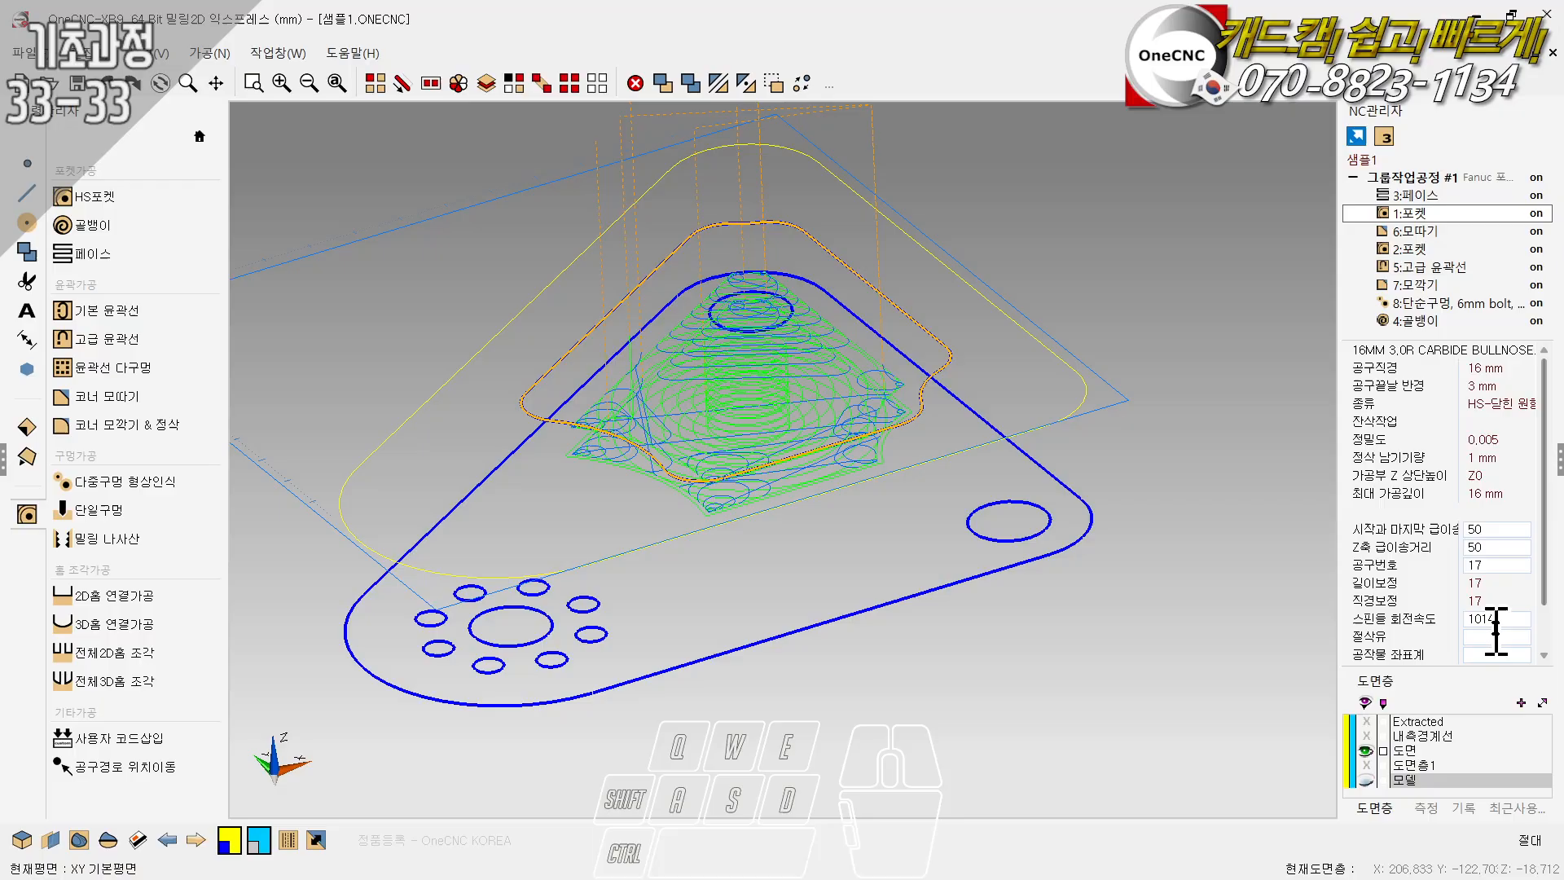
left_click(1413, 233)
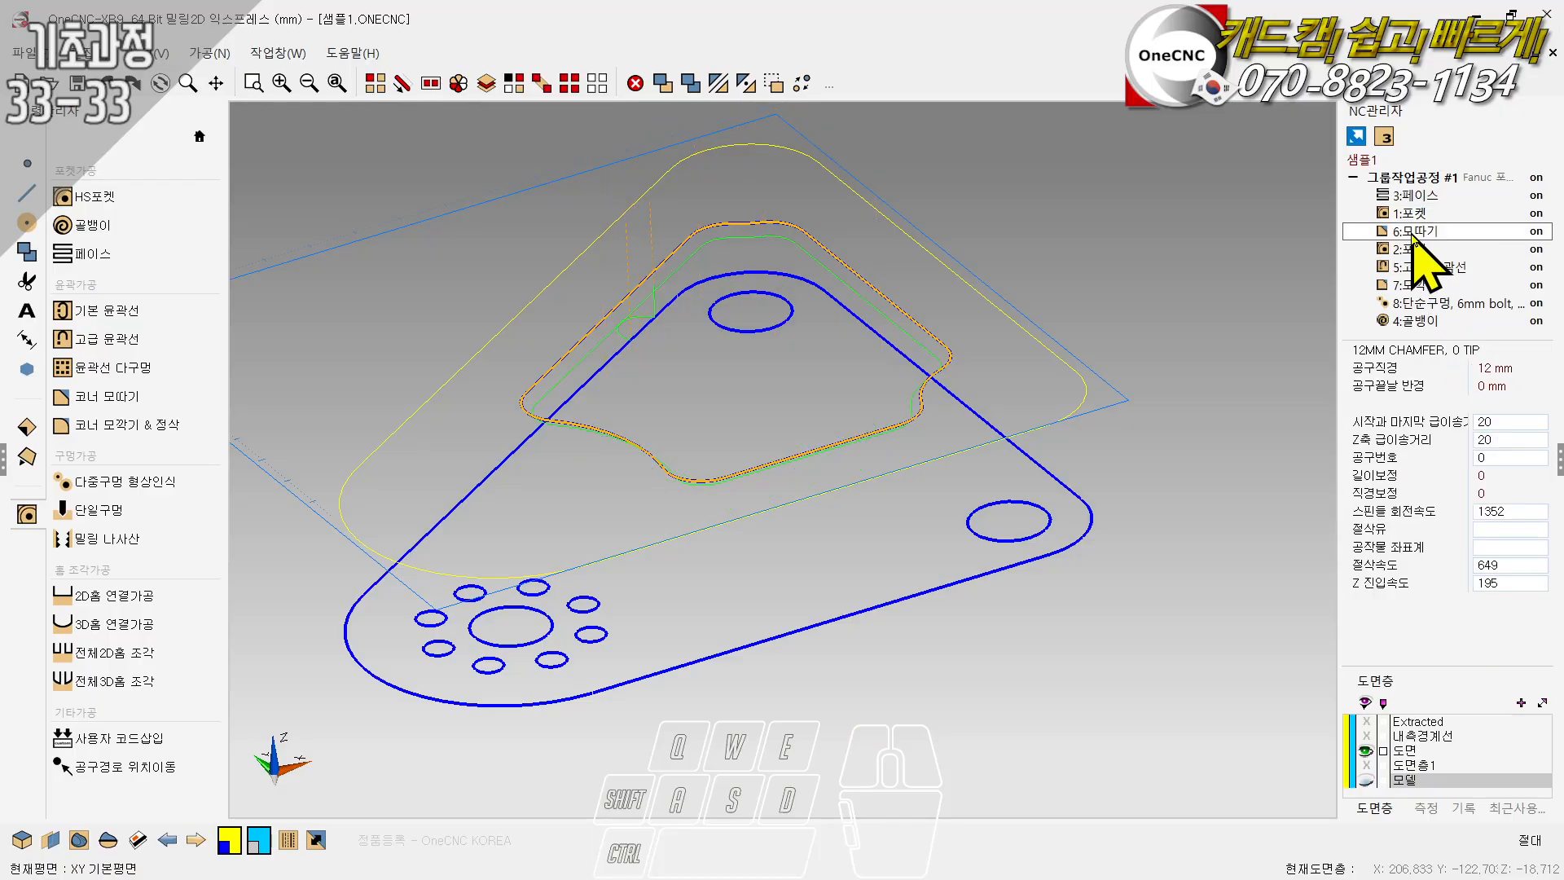
left_click(1501, 457)
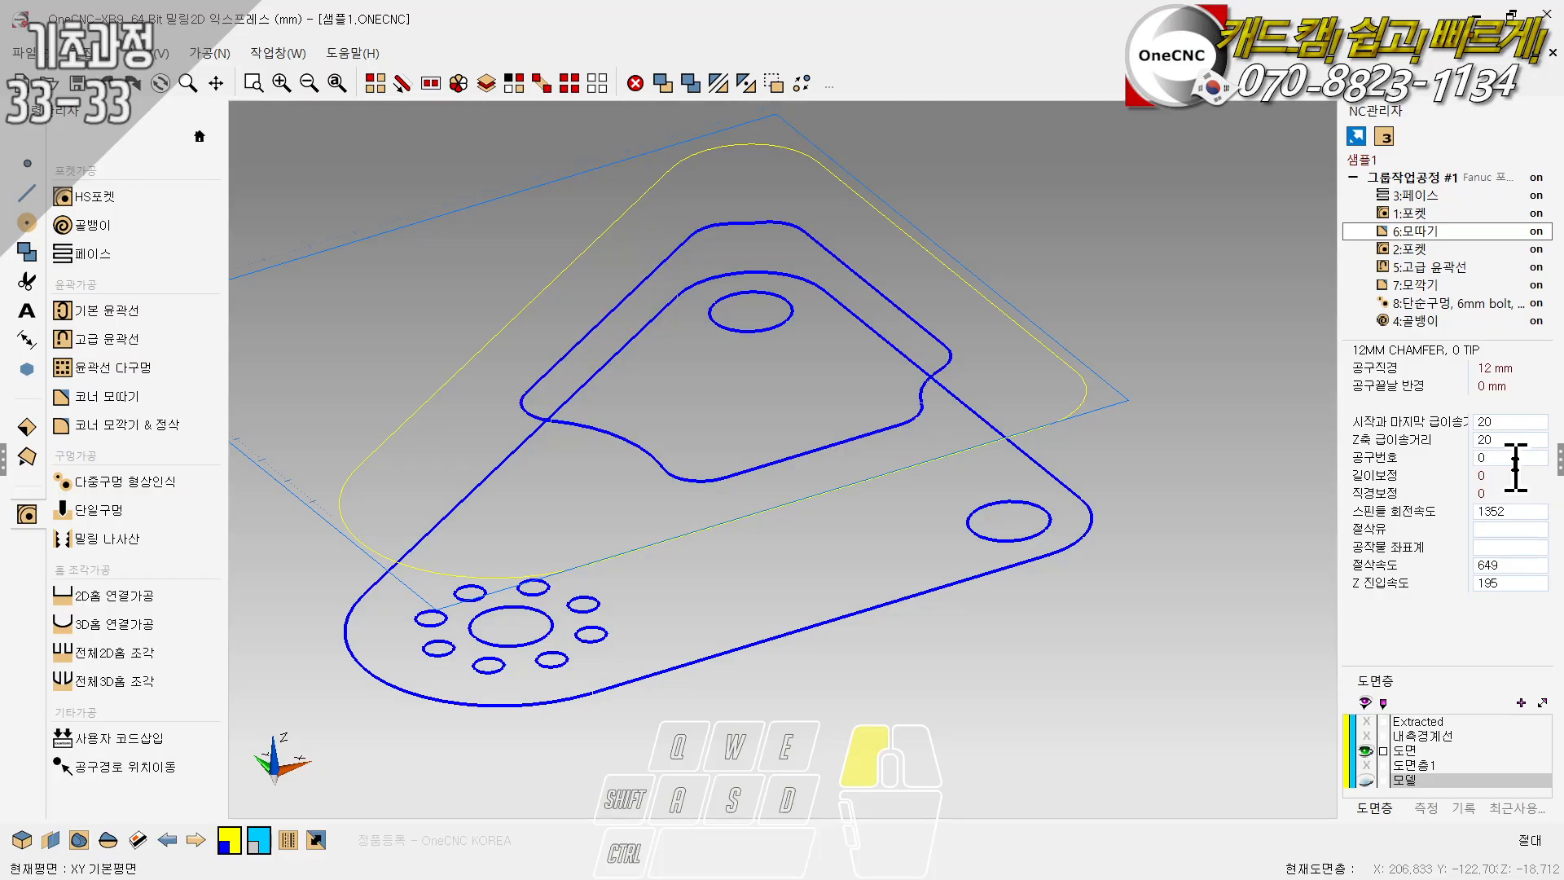
left_click_drag(1497, 456, 1429, 450)
type("1")
left_click(1518, 458)
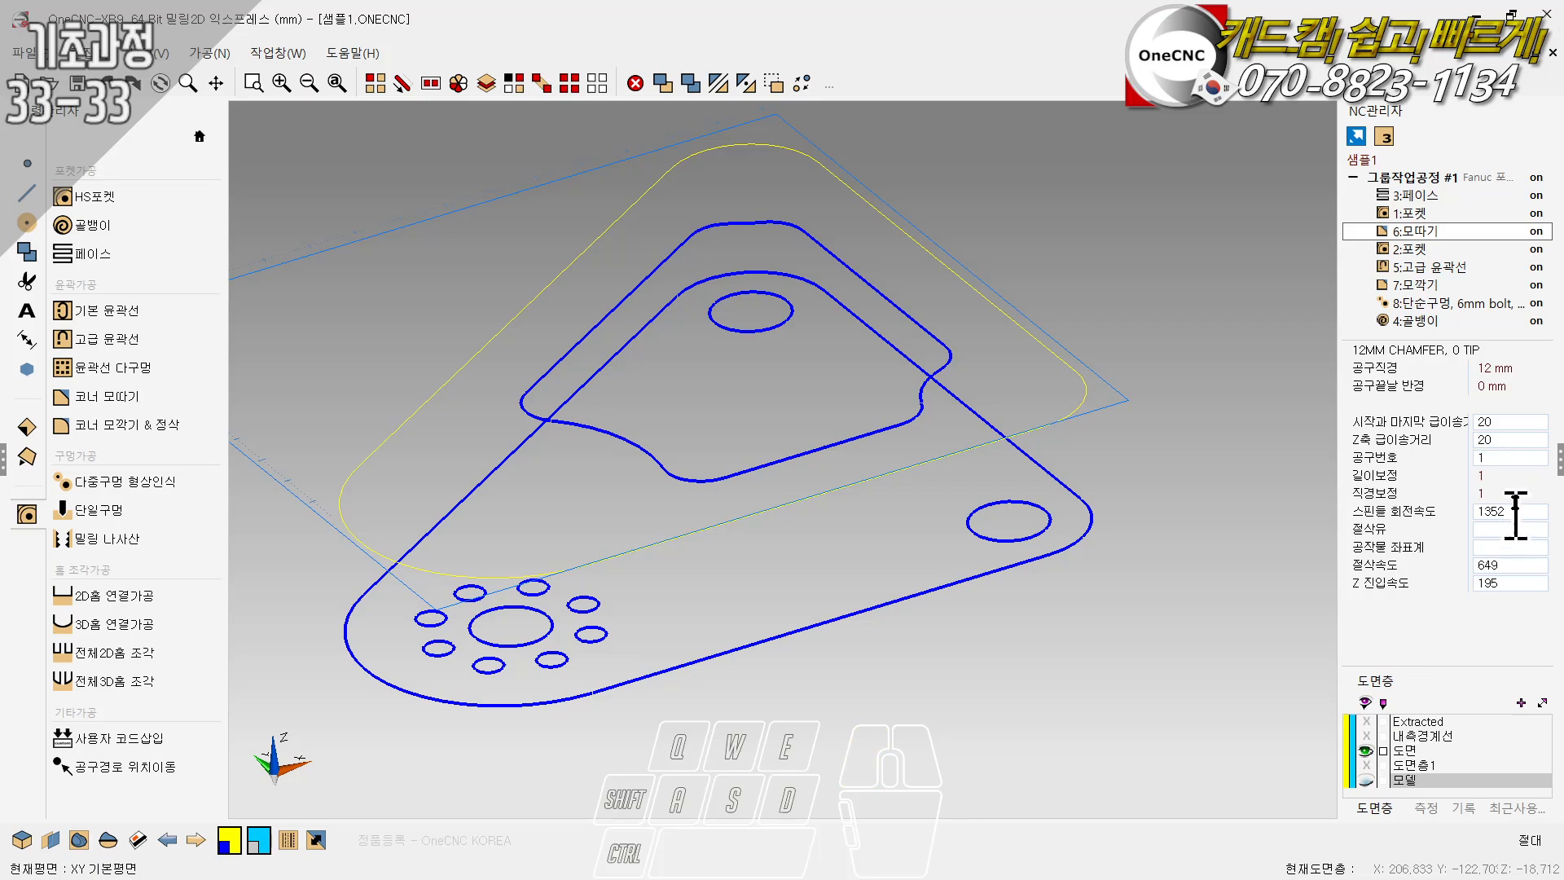
left_click(1416, 250)
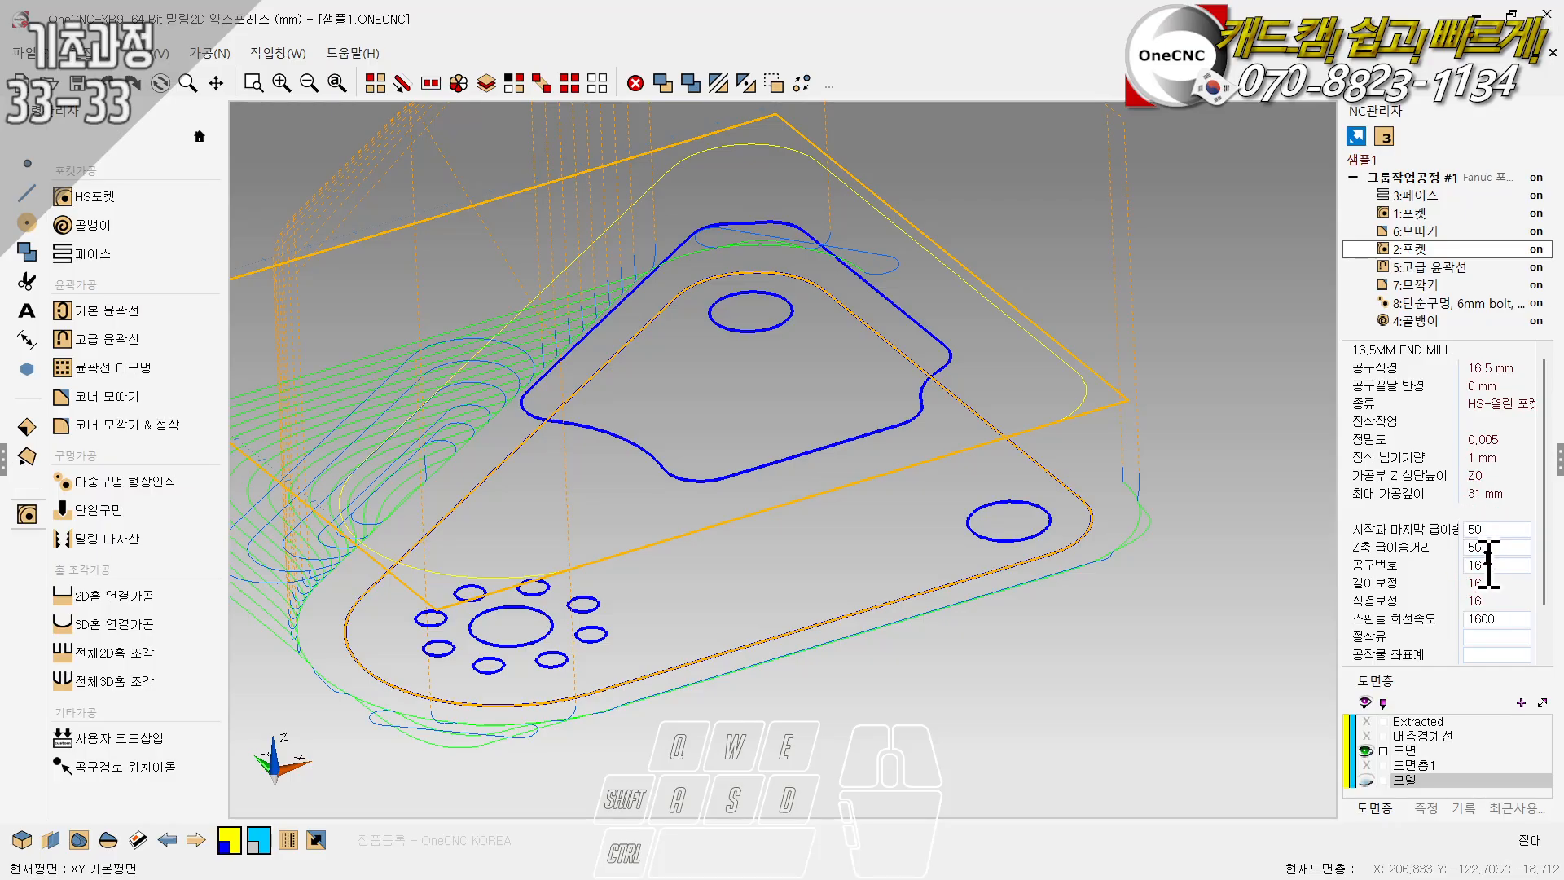
- Check the advanced contour operation (5:고급 윤곽선), and set the corner rounding operation's (7:모깍기) tool number to 2
left_click(1416, 269)
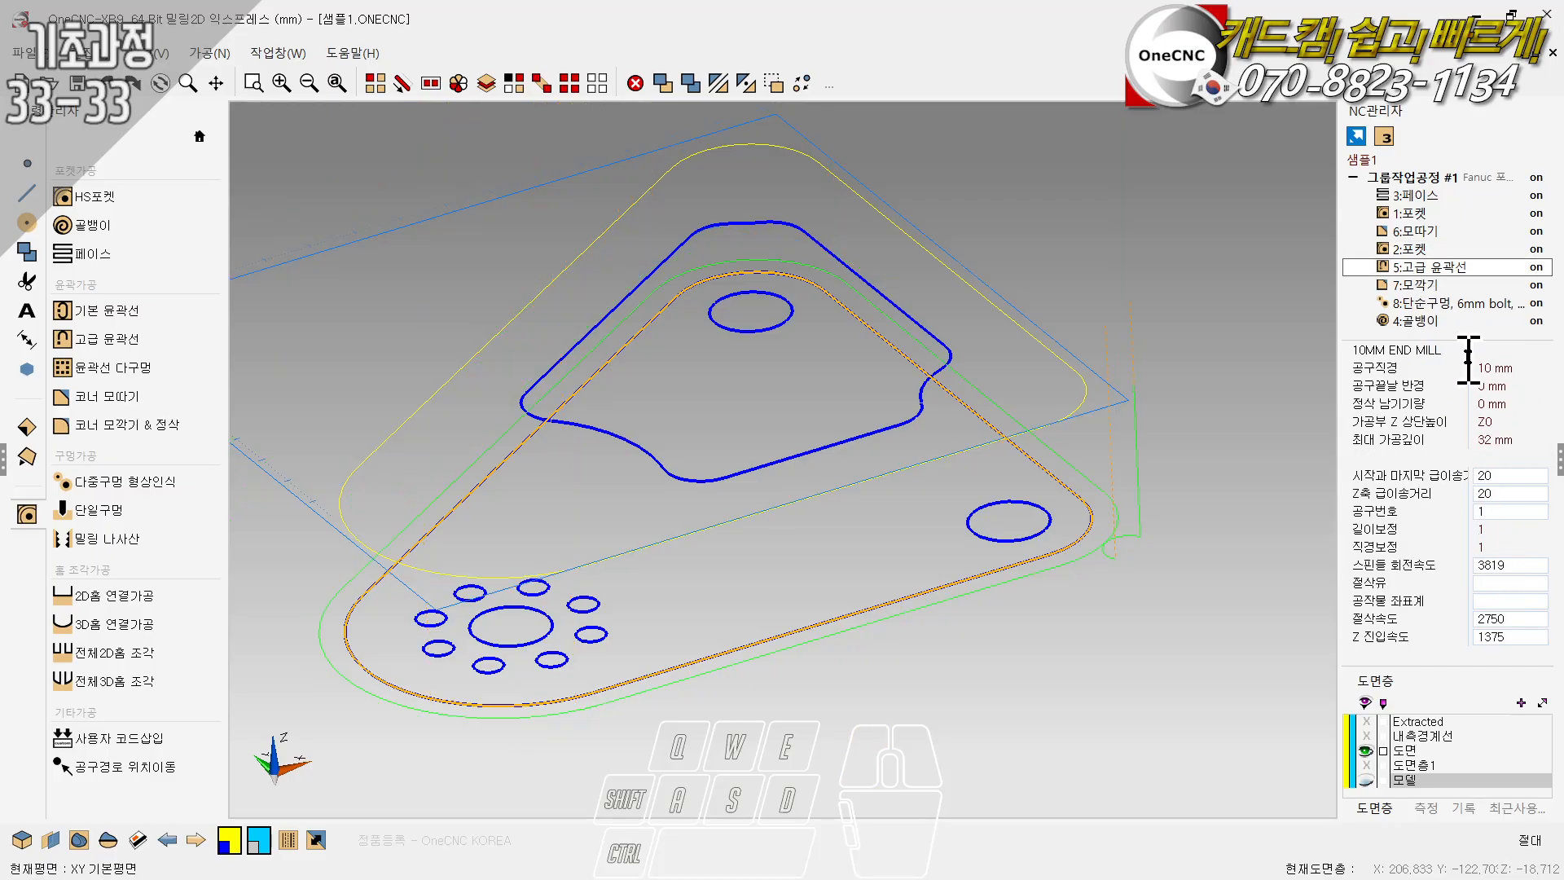
left_click(1417, 285)
left_click(1495, 457)
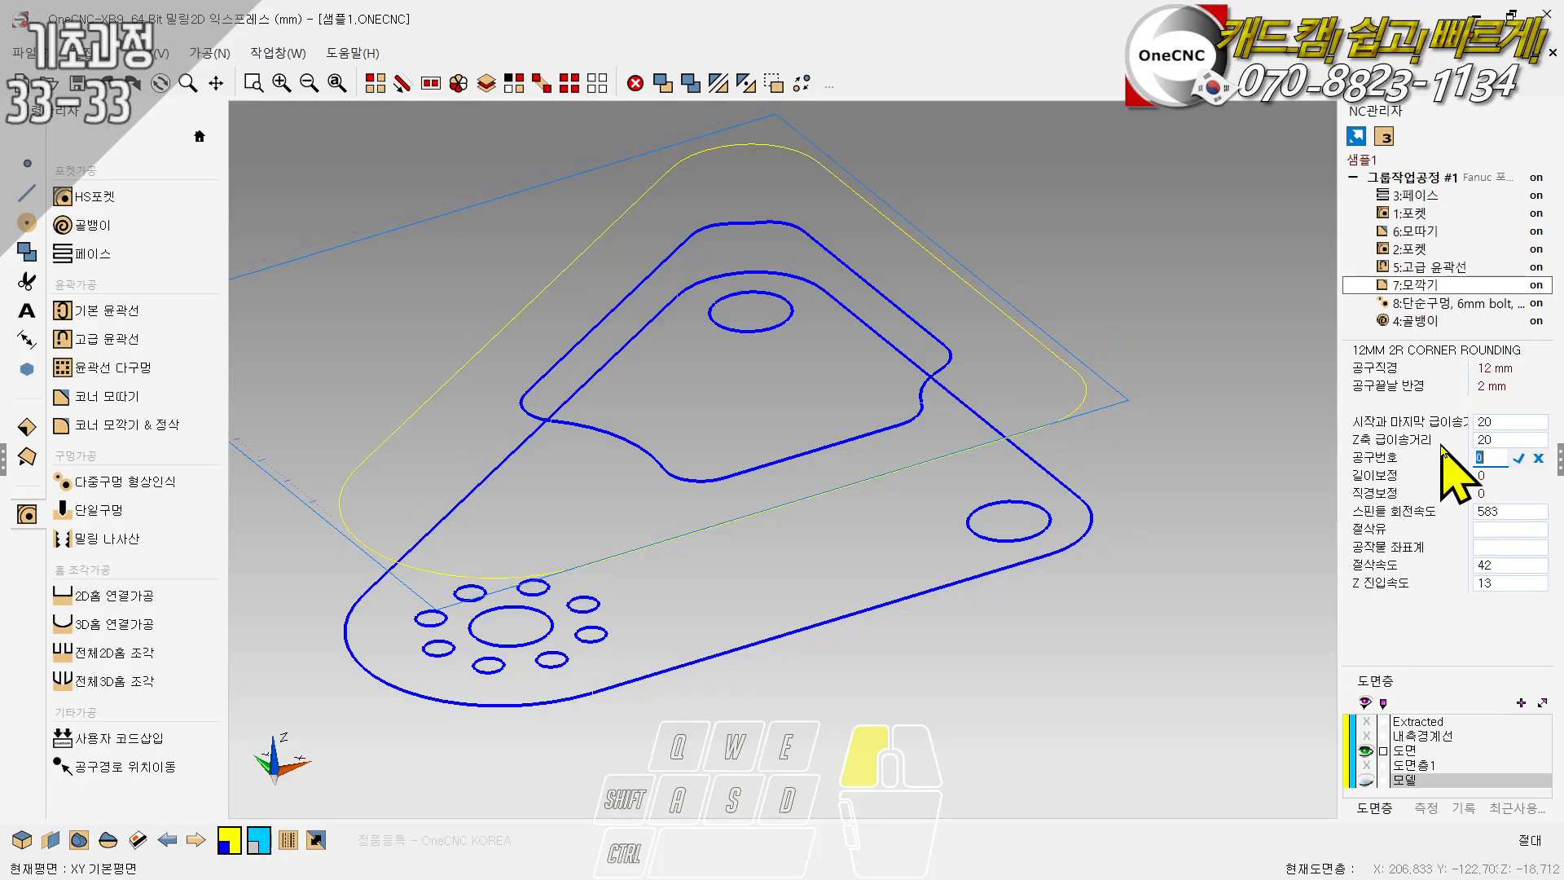
type("2")
left_click(1519, 459)
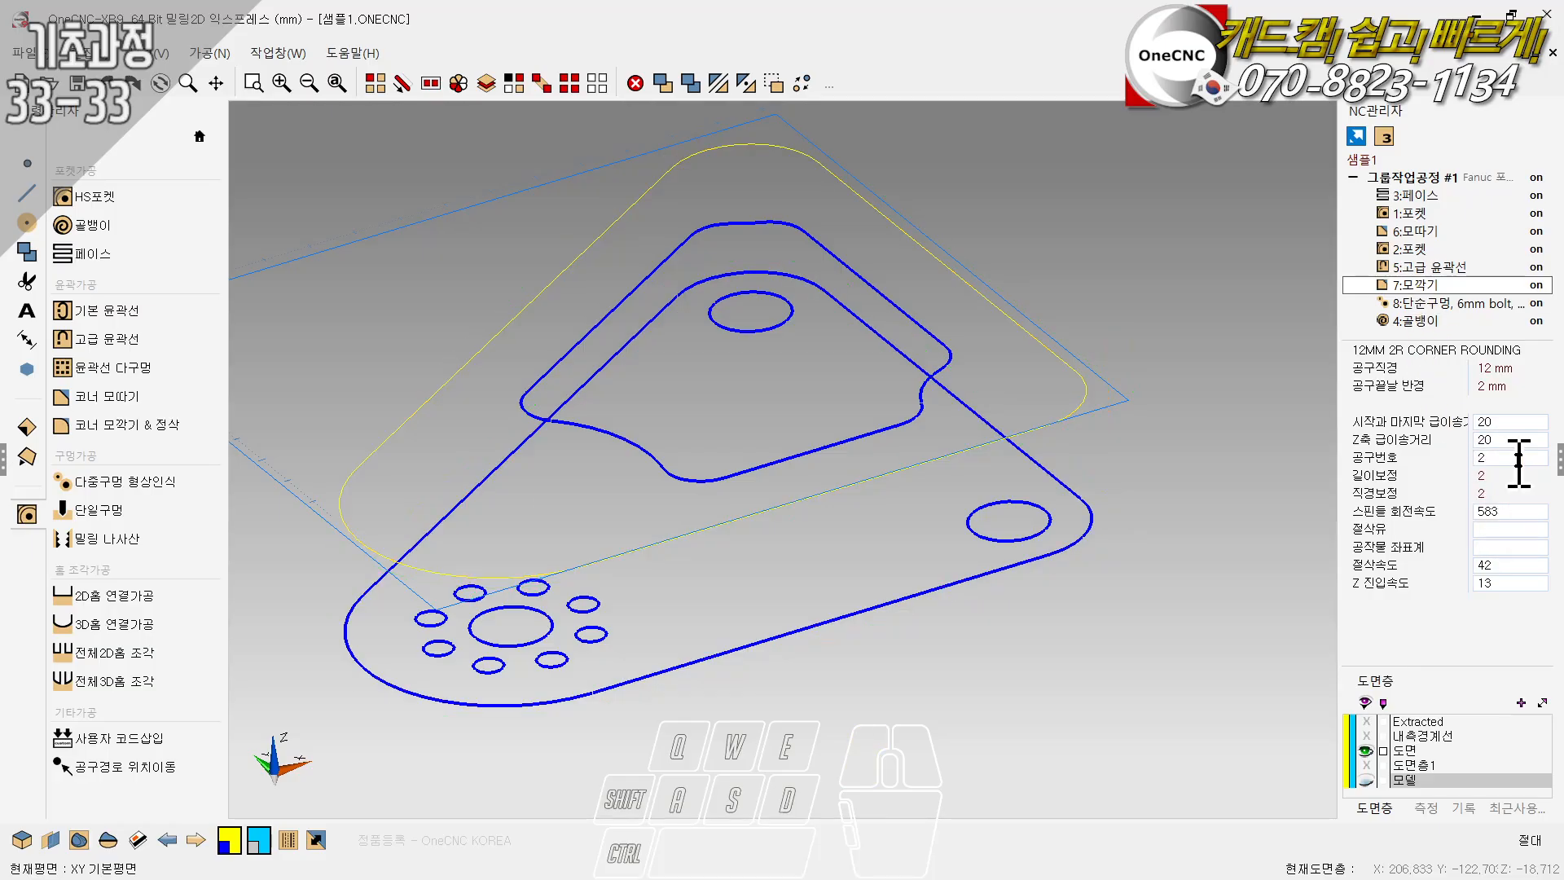
- Examine the toolpaths and tool data of the simple hole operation (8:단순구멍) and the helical operation (4:골뱅이)
left_click(1427, 308)
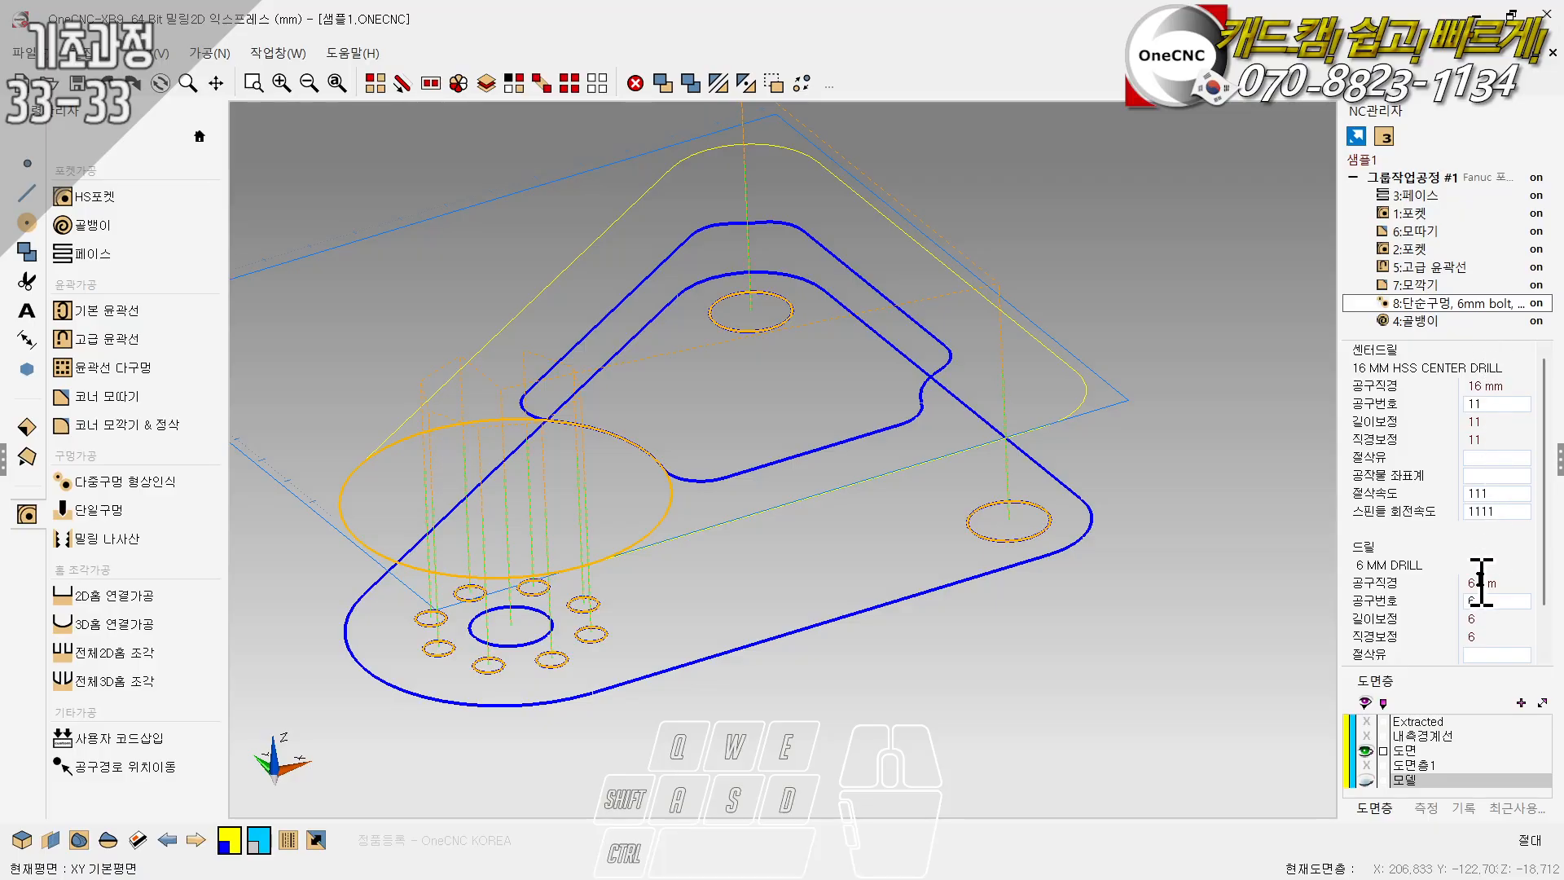
mouse_move(1550, 554)
left_mouse_down()
mouse_move(1552, 568)
mouse_move(1555, 529)
left_mouse_up()
left_click(1442, 320)
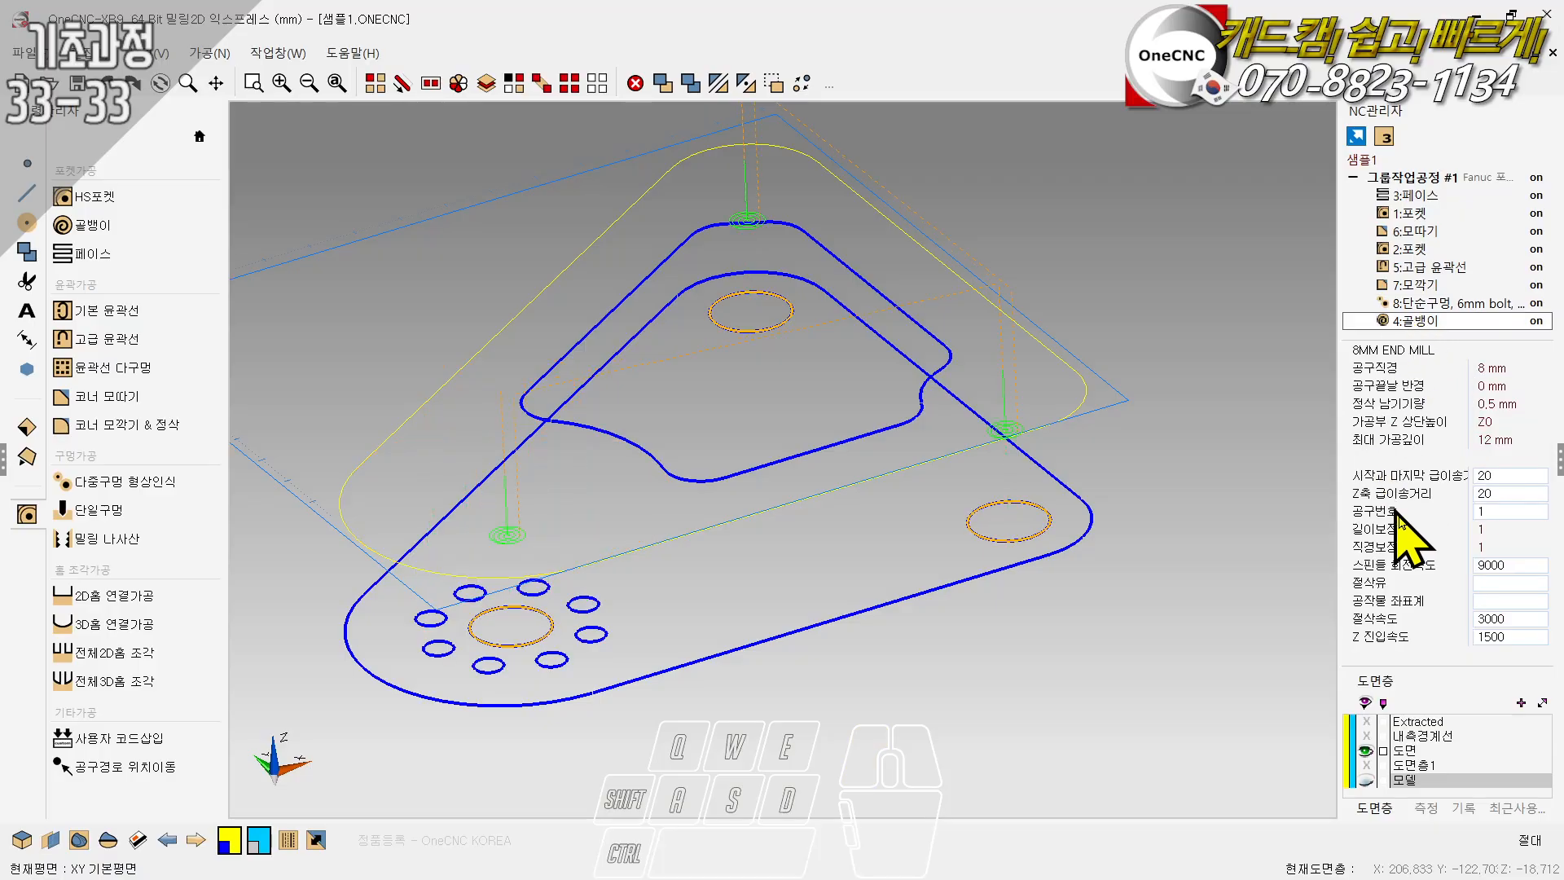
left_click(1506, 511)
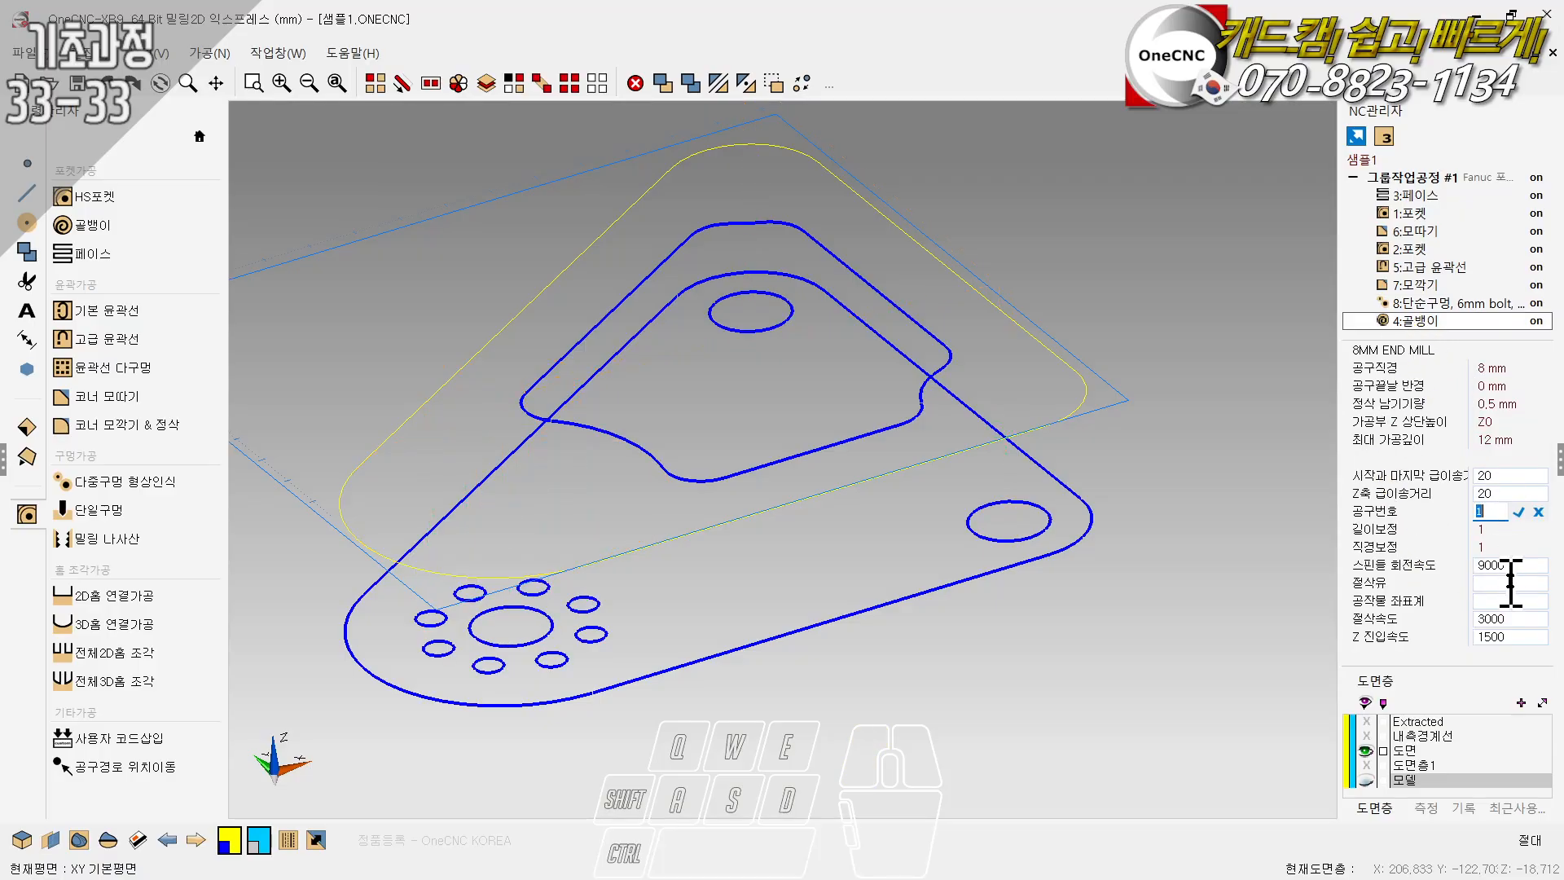
- Generate the job sheet for the single operation 4:골뱅이, look through it, and return to the drawing
left_click(1399, 175)
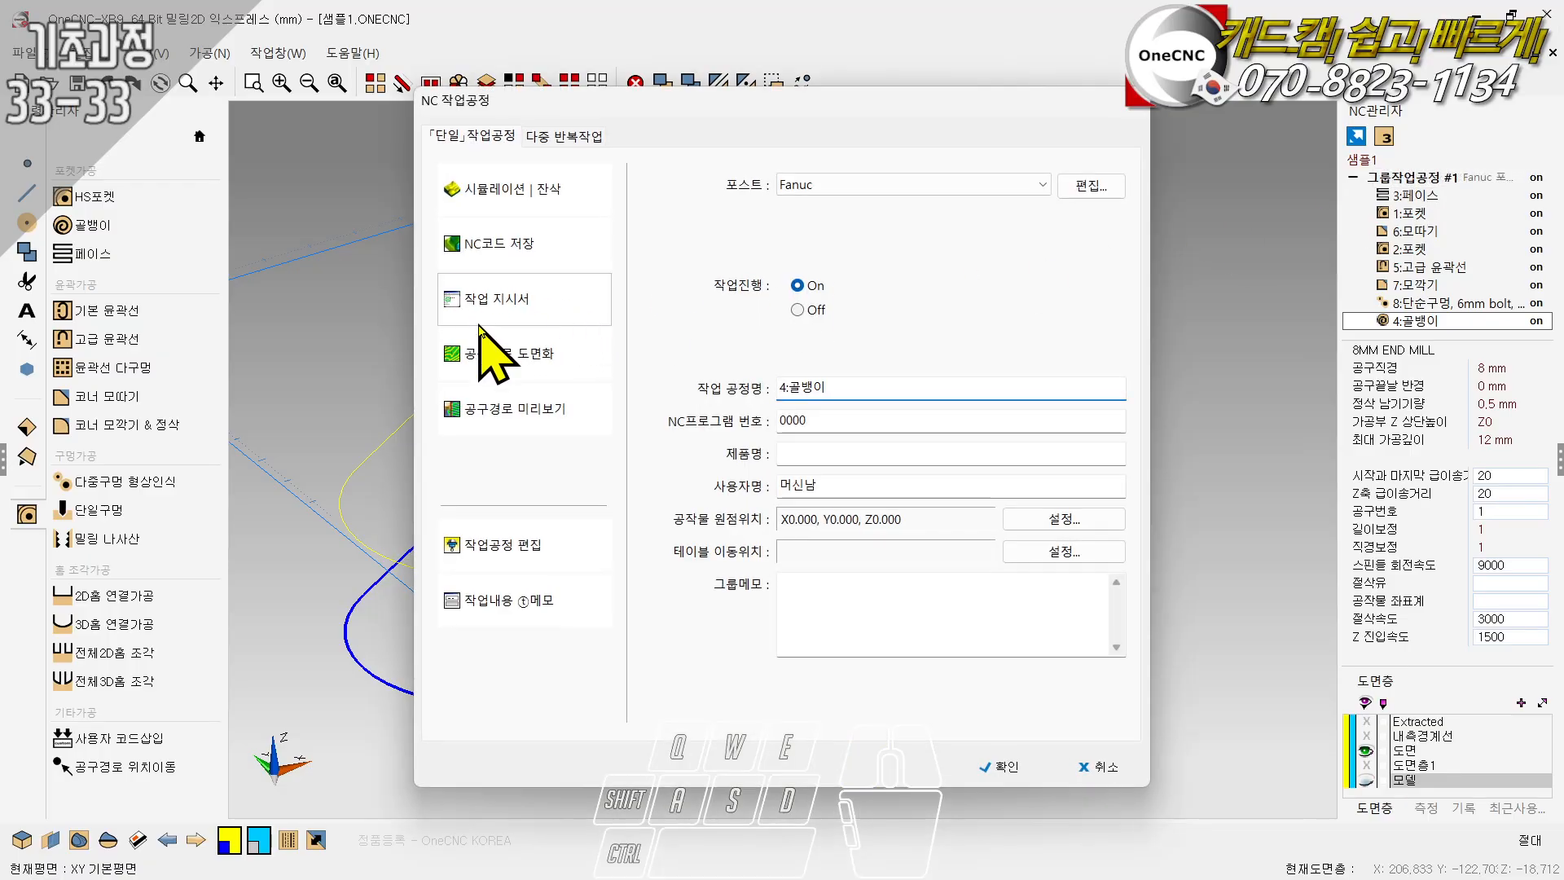
left_click(536, 321)
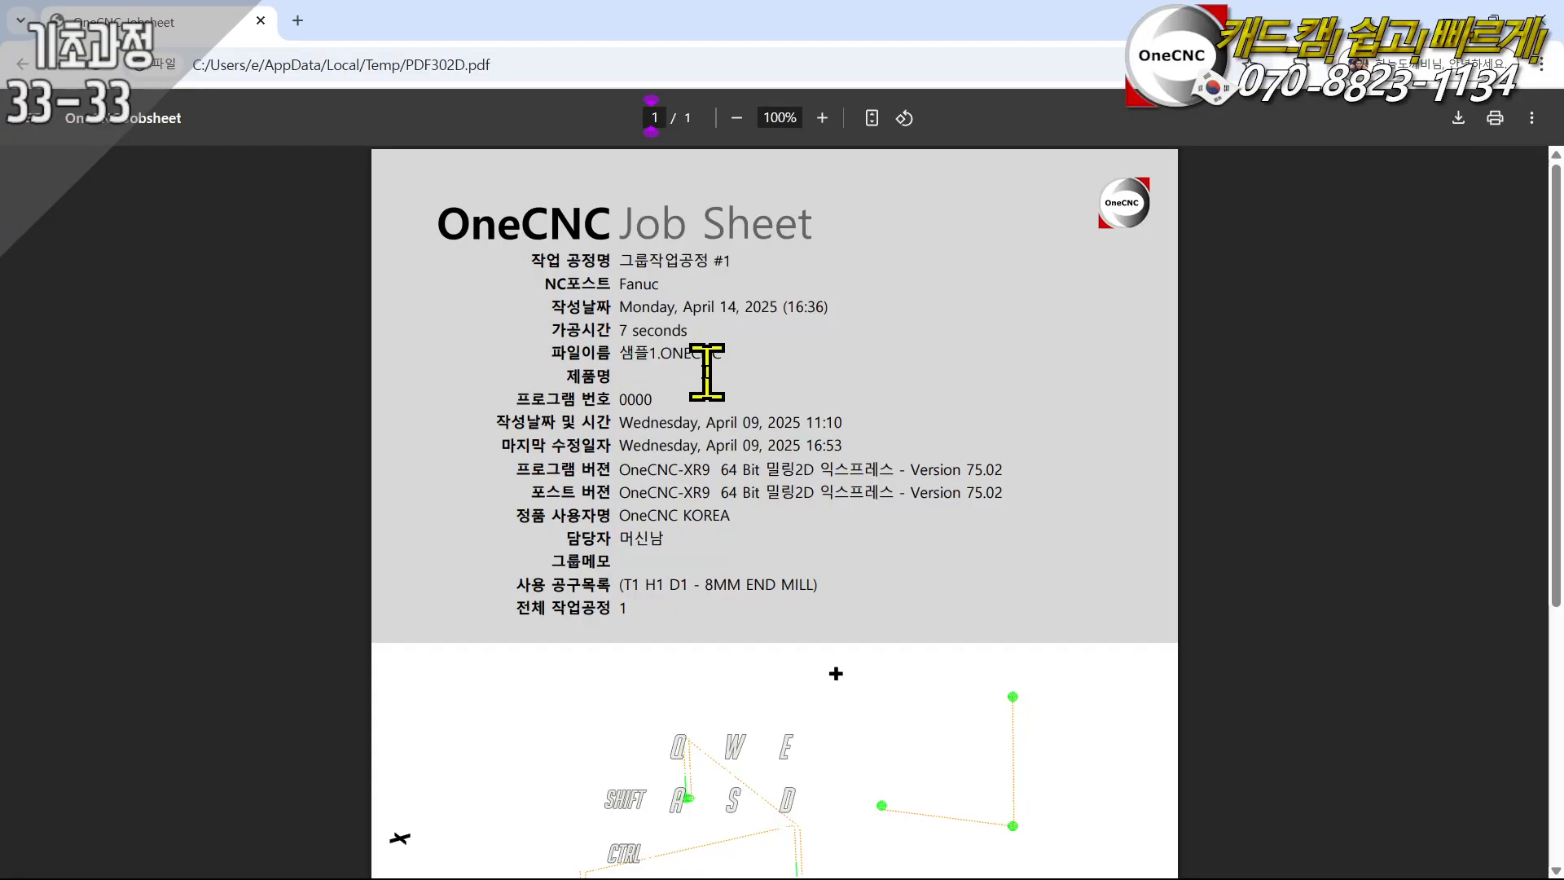
scroll(690, 348, "down", 2)
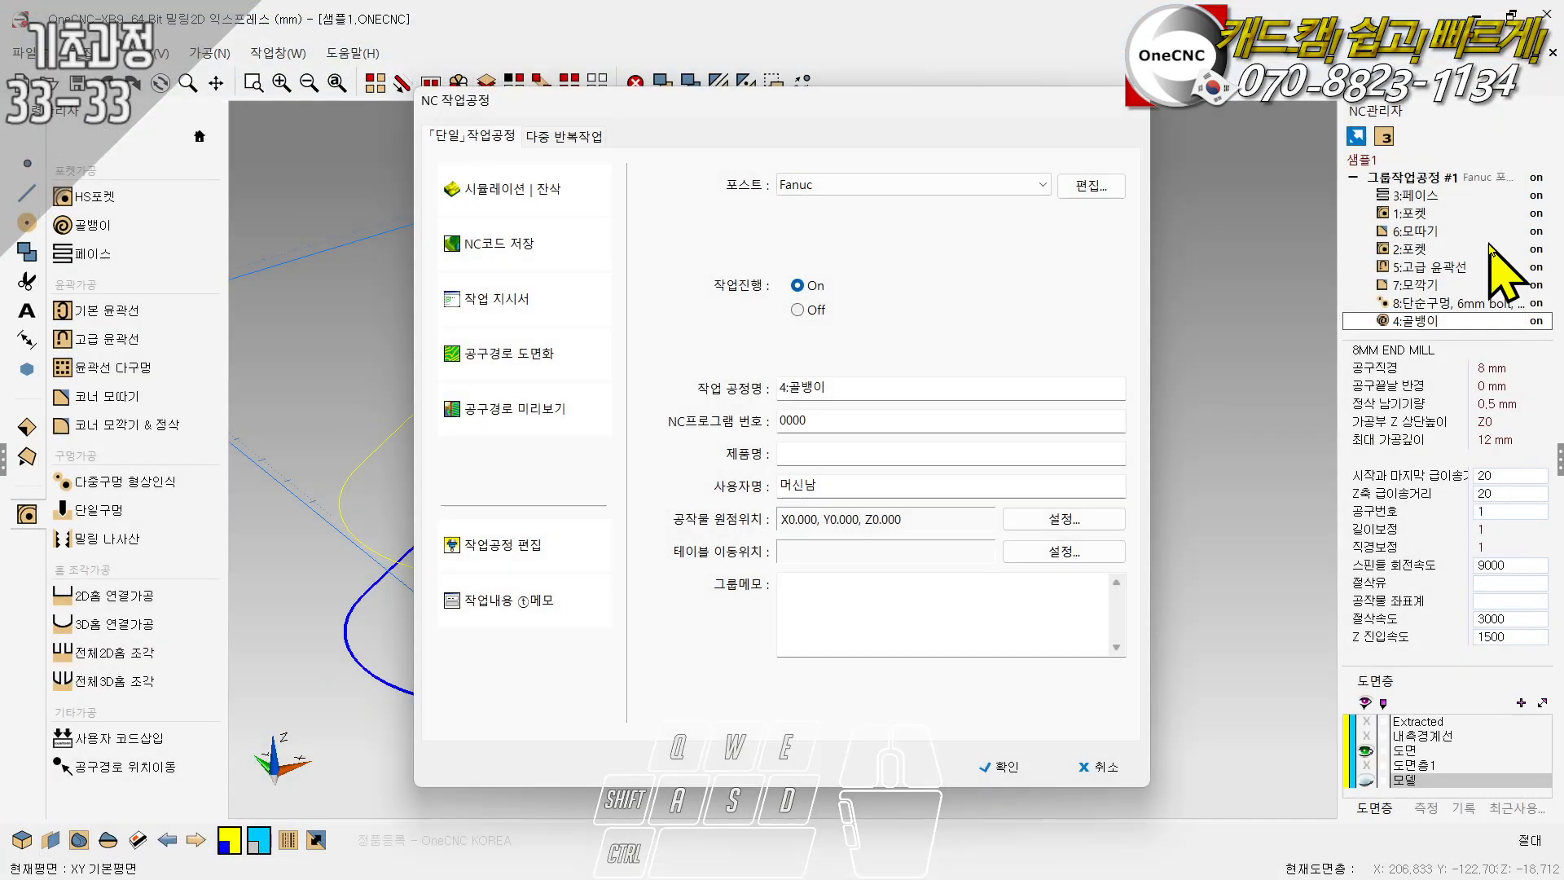
left_click(1541, 18)
left_click(1137, 97)
- Generate the job sheet for the whole group 그룹작업공정 #1 and check its list of used tools for shared tool numbers
double_click(1399, 181)
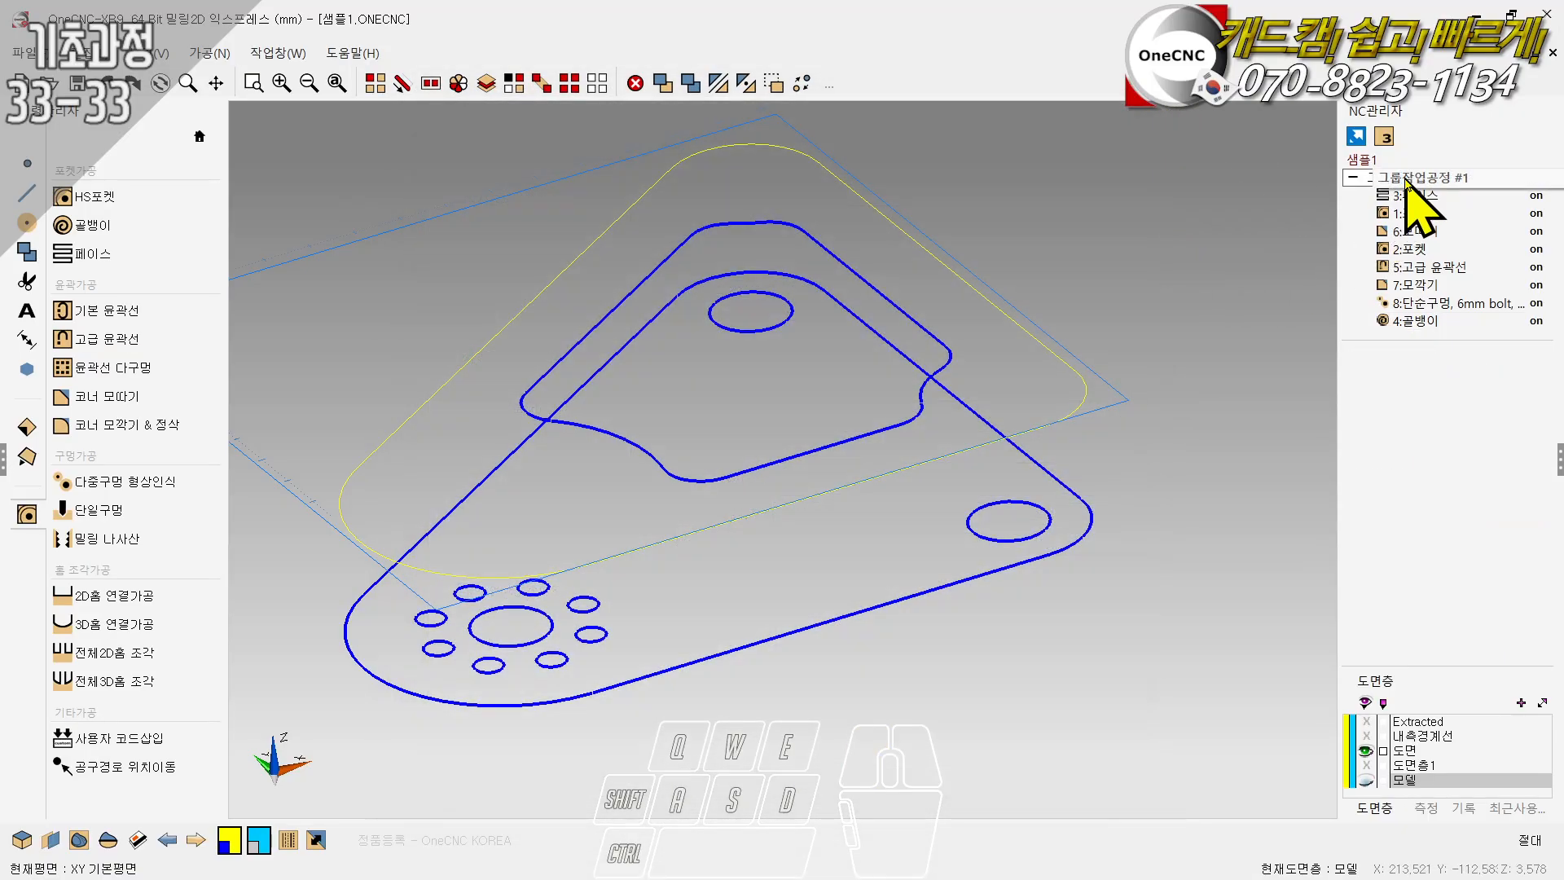
left_click(1378, 181)
double_click(1378, 181)
left_click(481, 308)
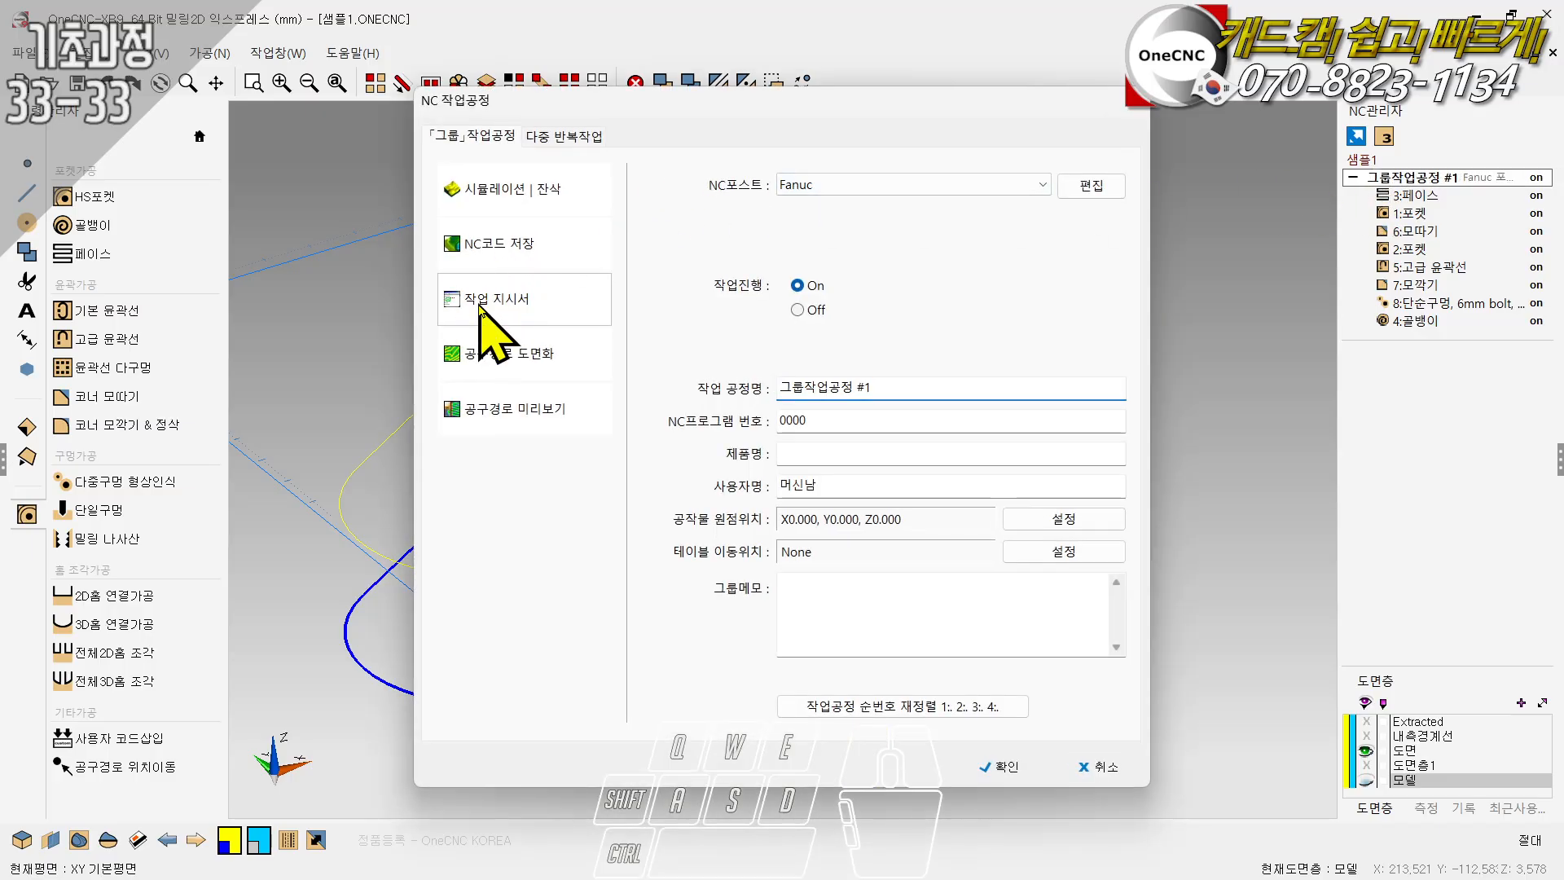
left_click(515, 352)
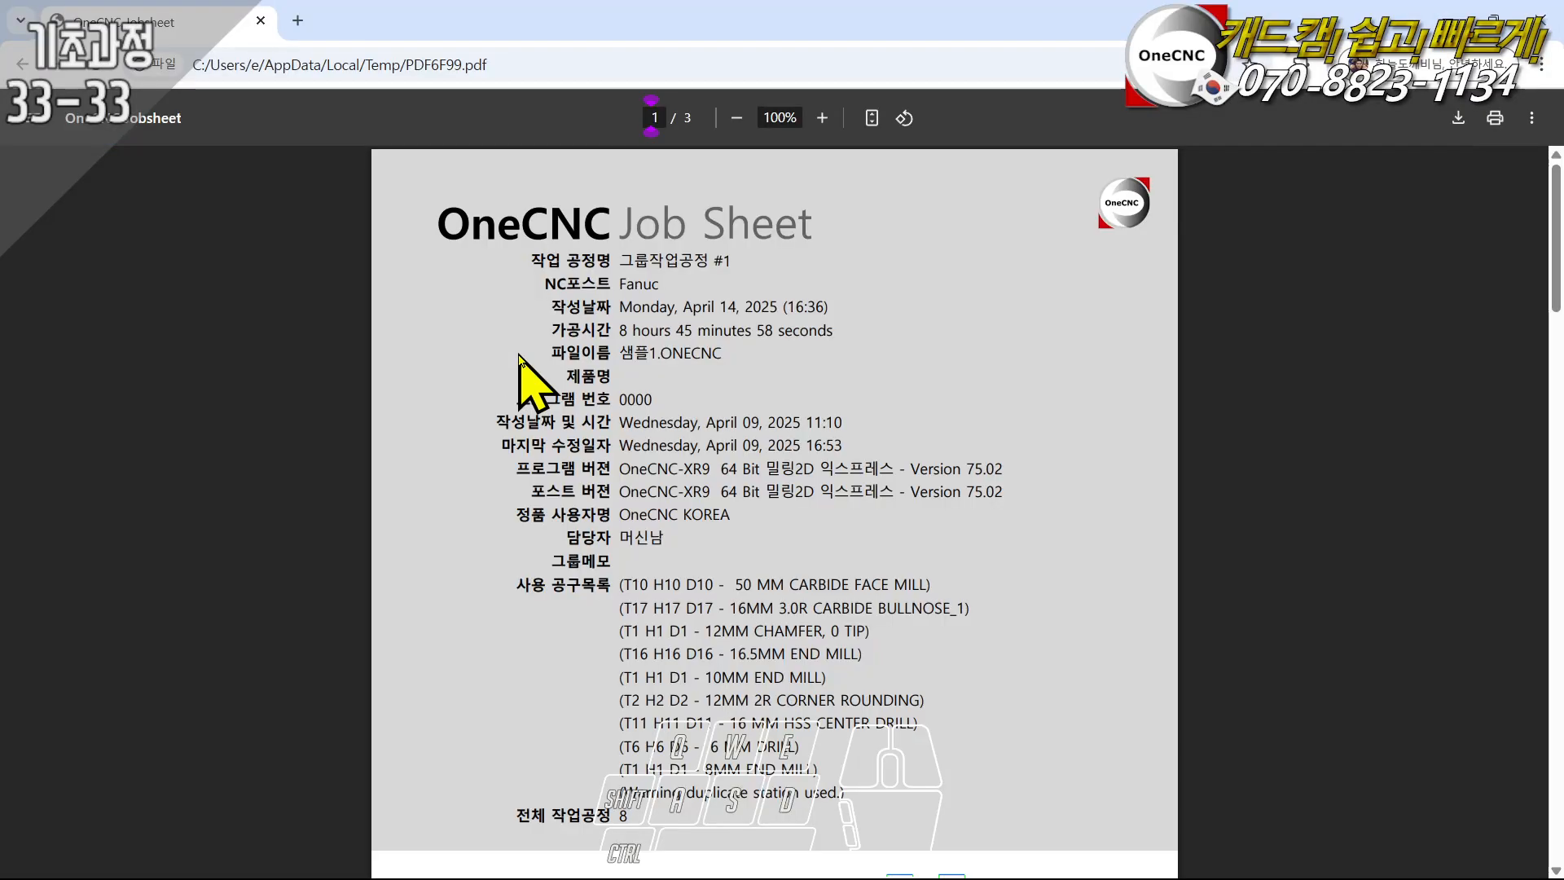
scroll(734, 464, "down", 3)
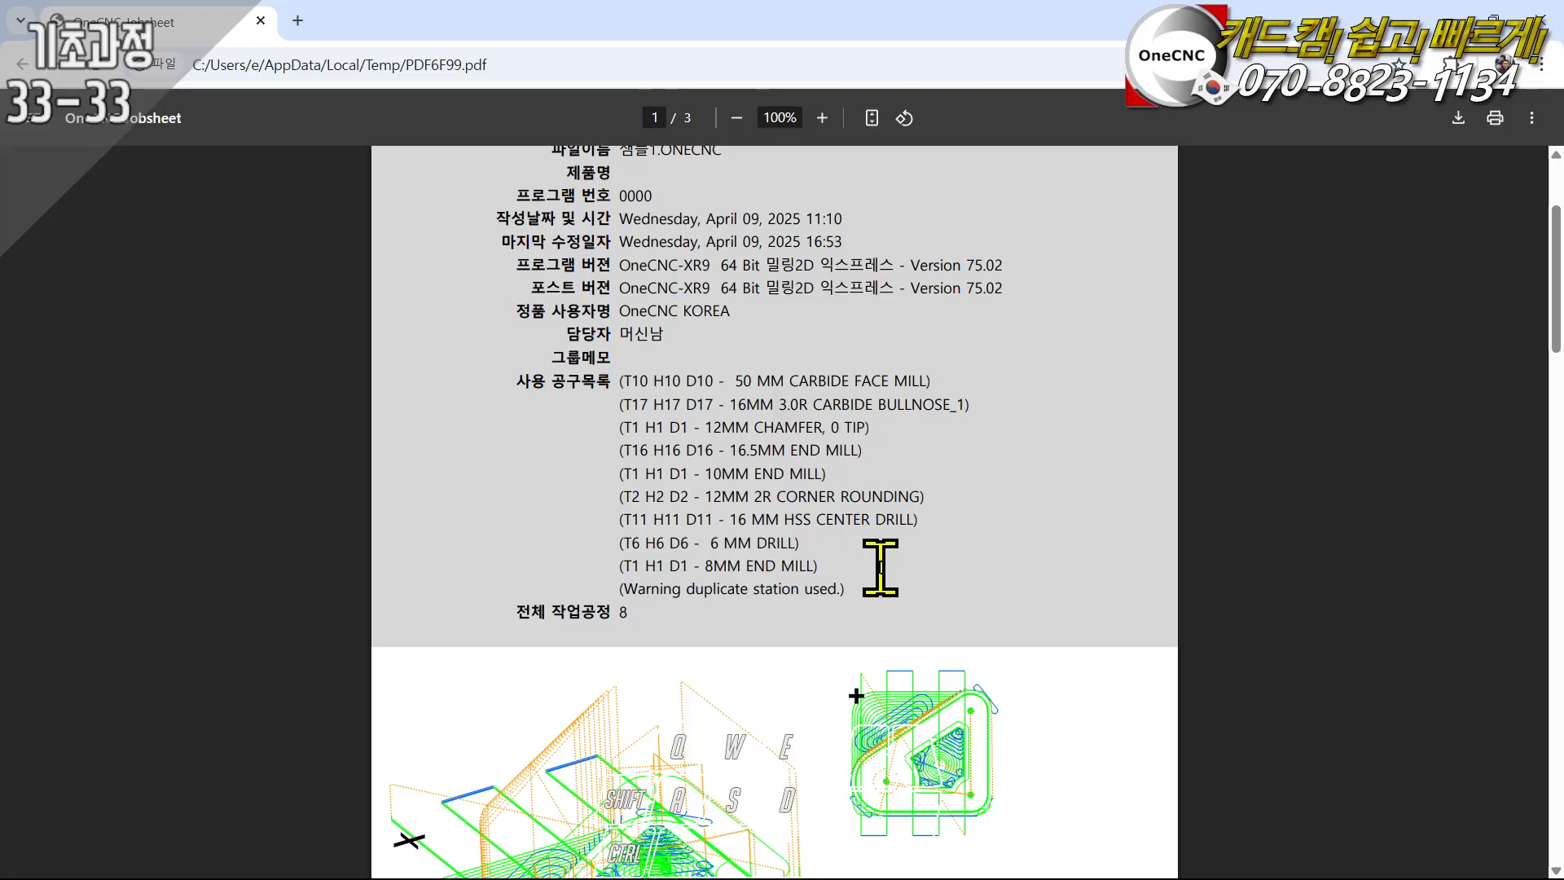
left_click(1542, 18)
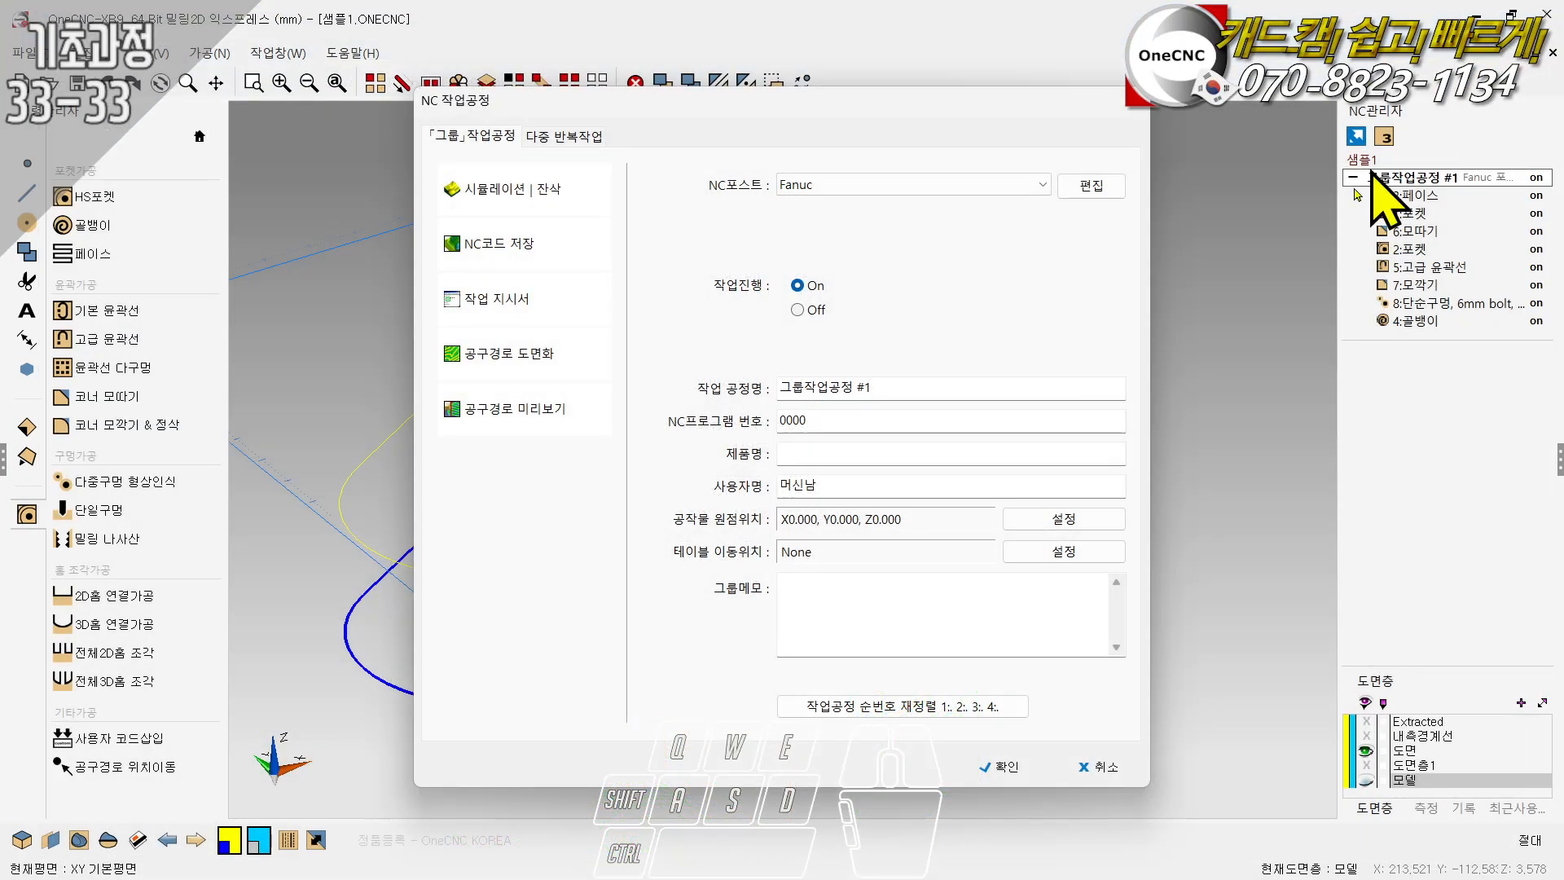
double_click(1421, 325)
left_click(1135, 110)
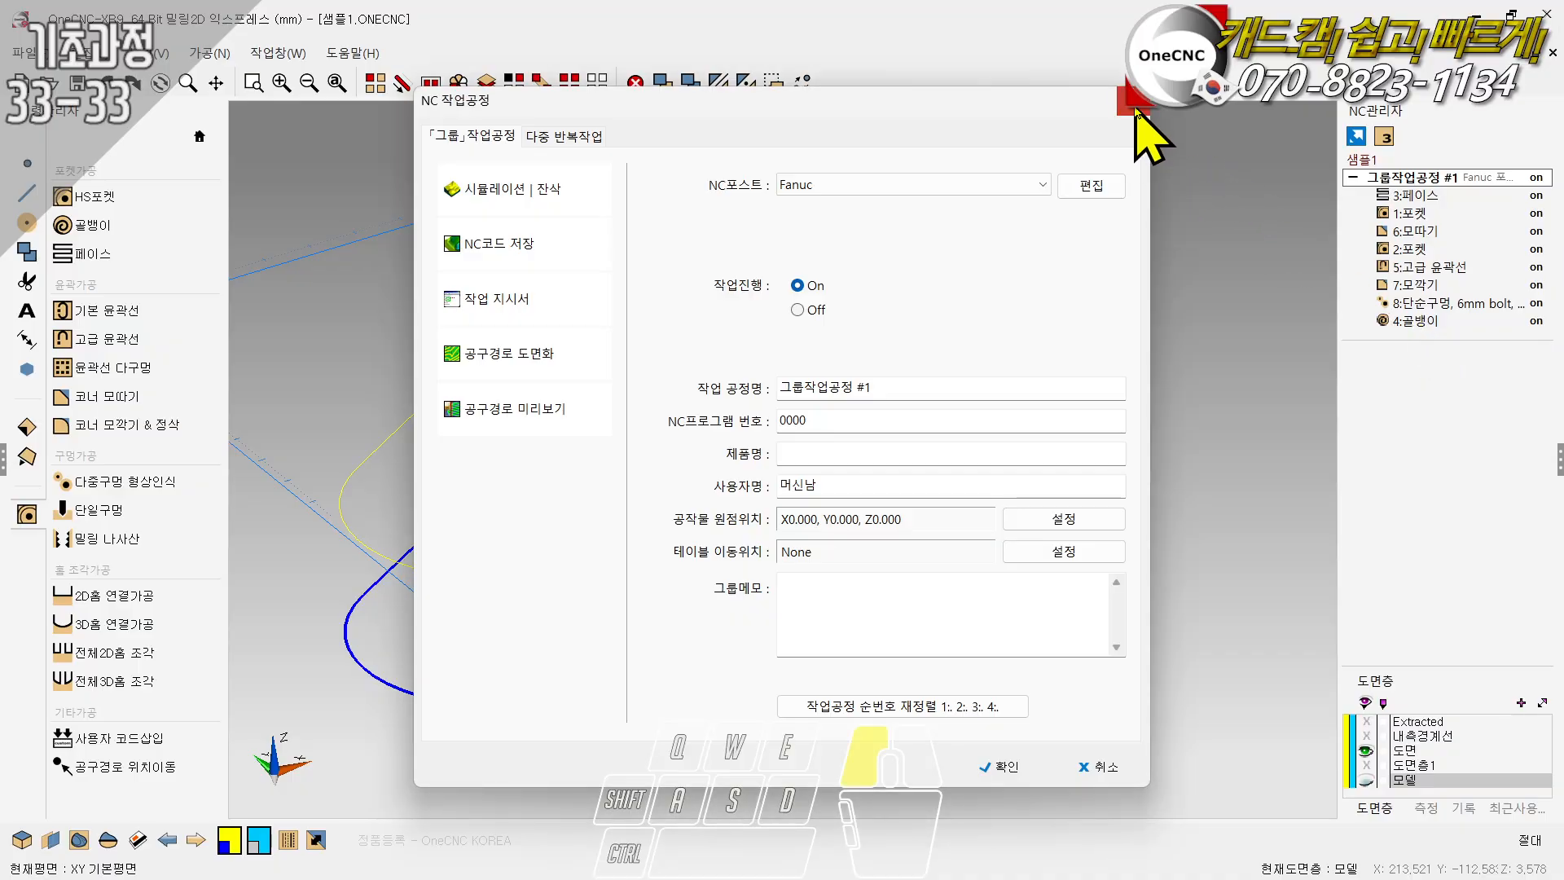
- Set the tool number of the 8 mm end mill operation (4:골뱅이) to 17
left_click(1417, 321)
left_click(1498, 511)
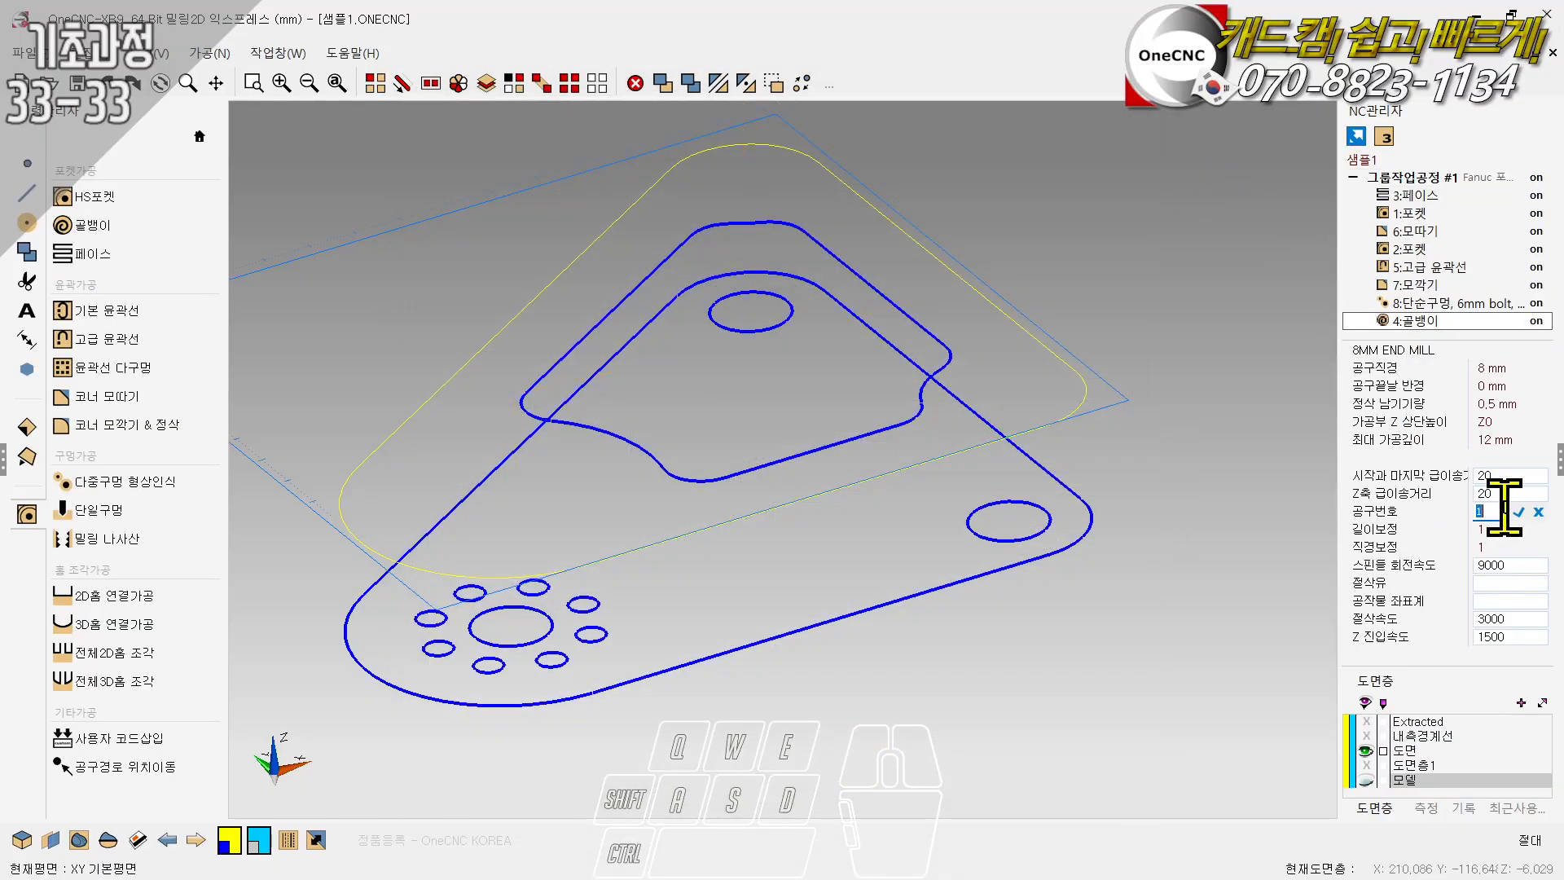
left_click(1499, 509)
type("7")
key("Return")
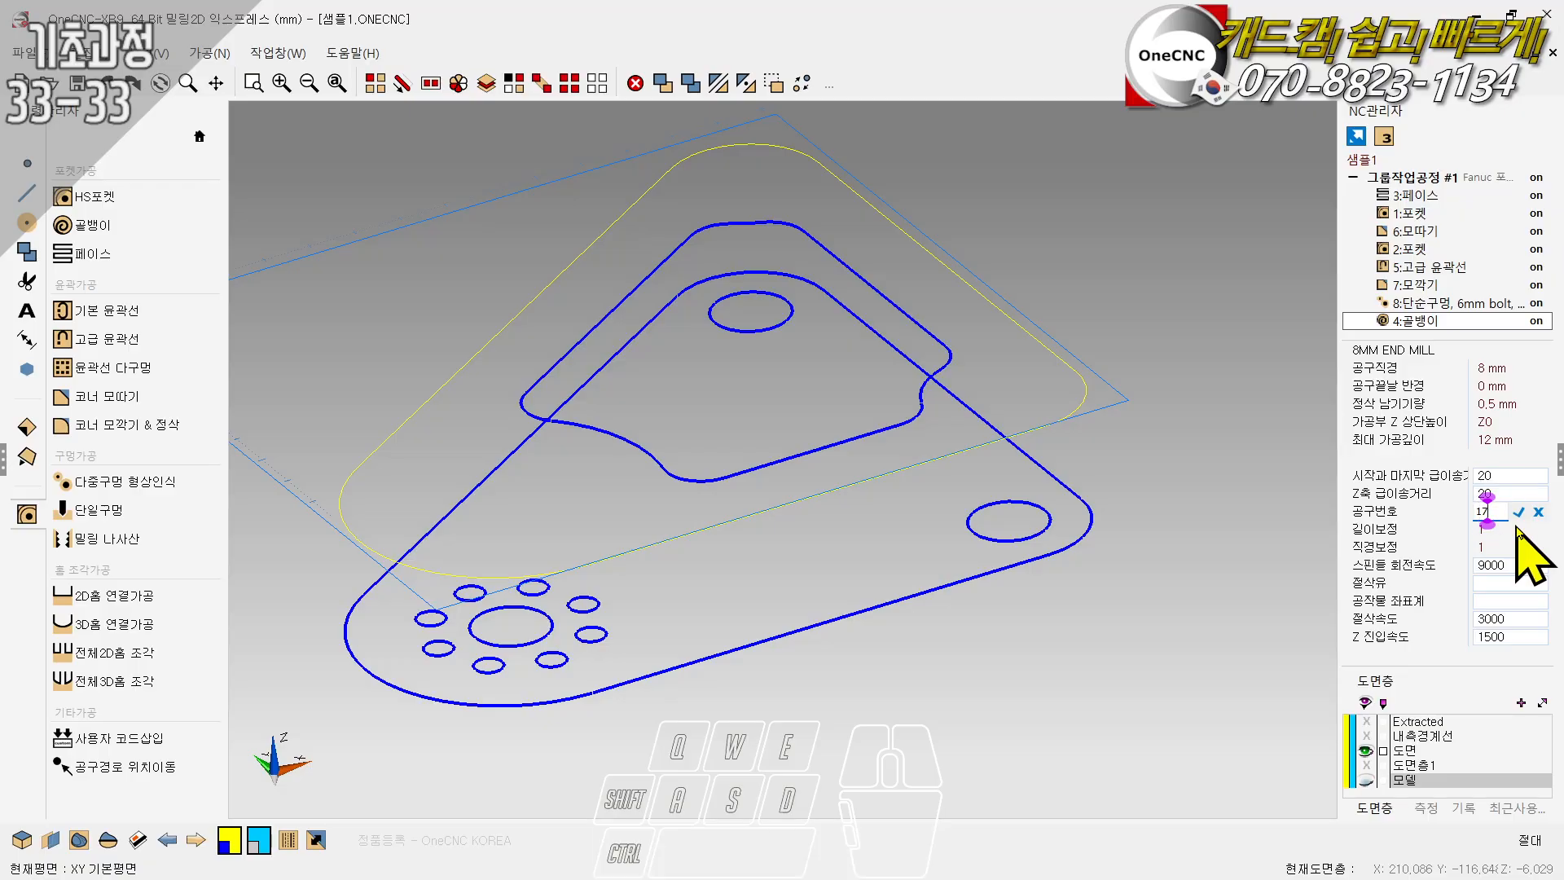
- Save the NC code of the whole group as 샘플1 in the DNC folder, replacing the existing file
double_click(1390, 181)
left_click(500, 245)
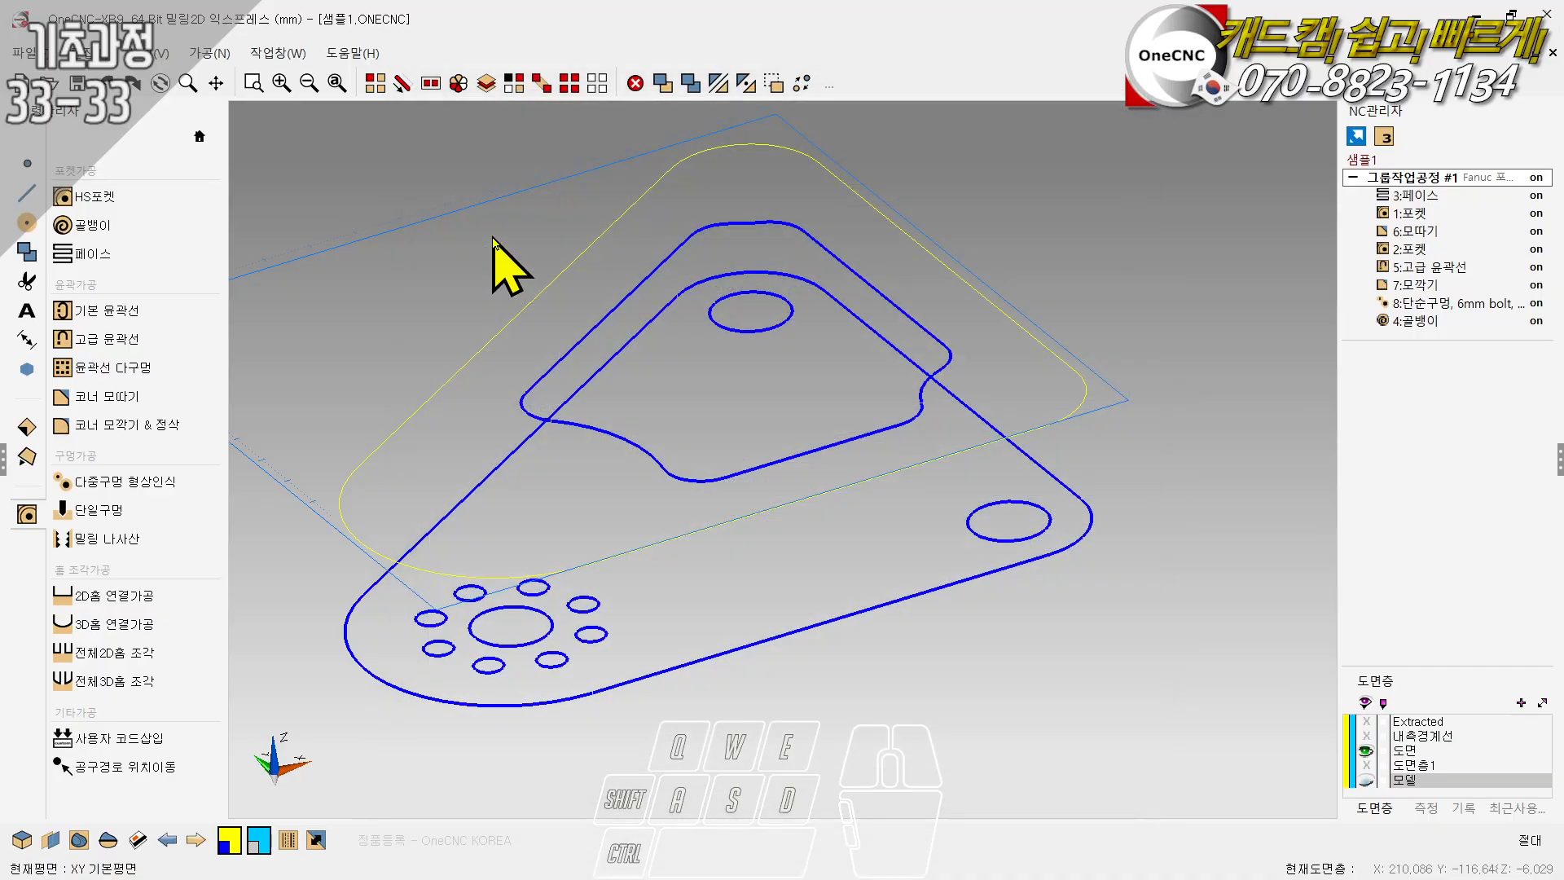
left_click(999, 762)
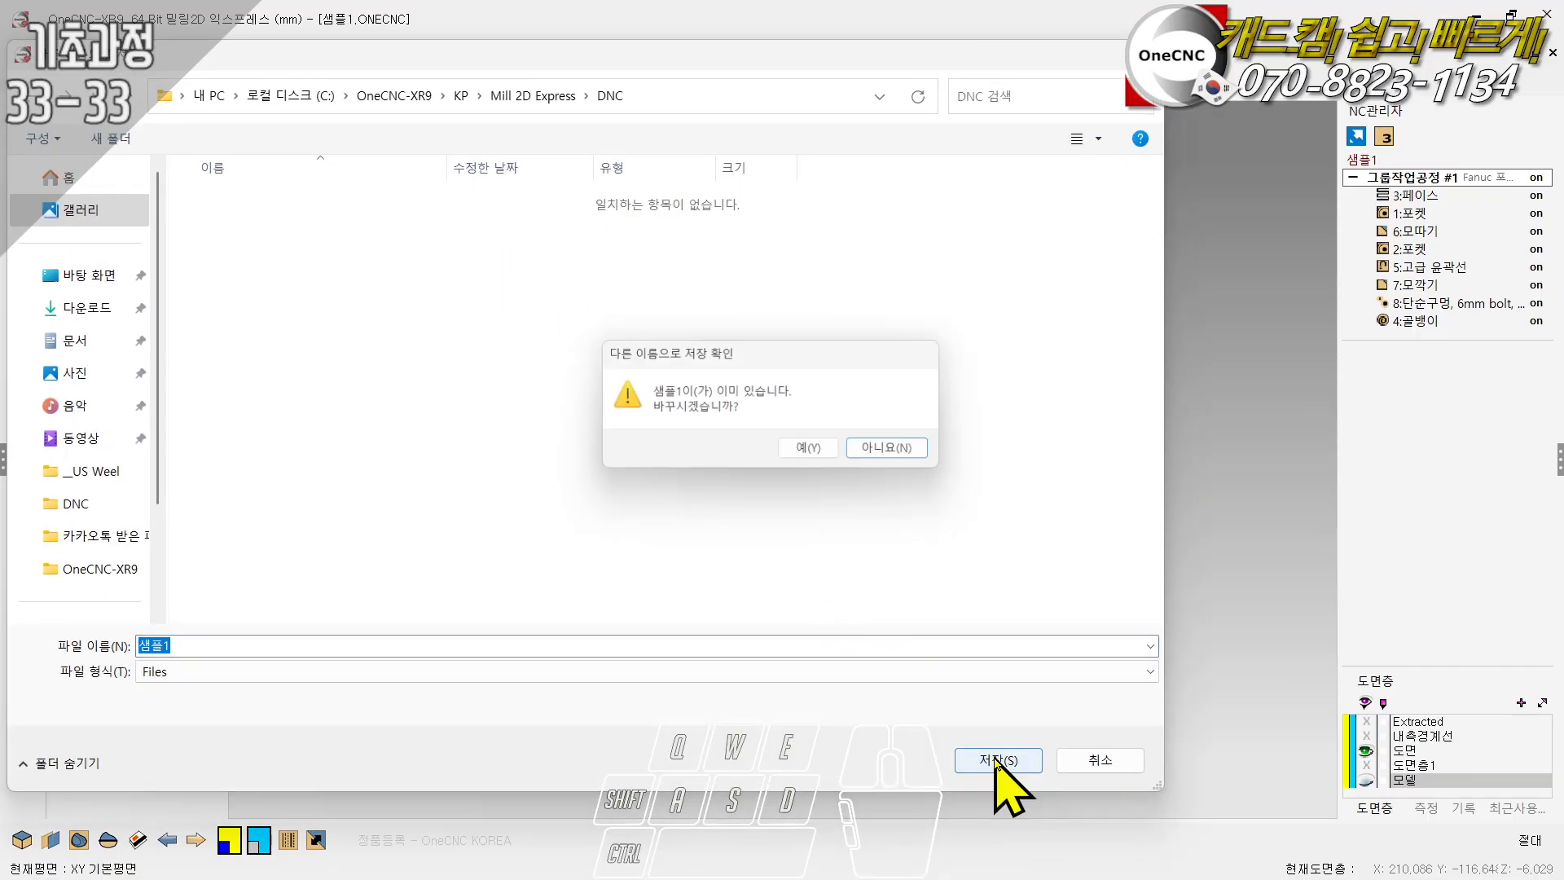
left_click(827, 450)
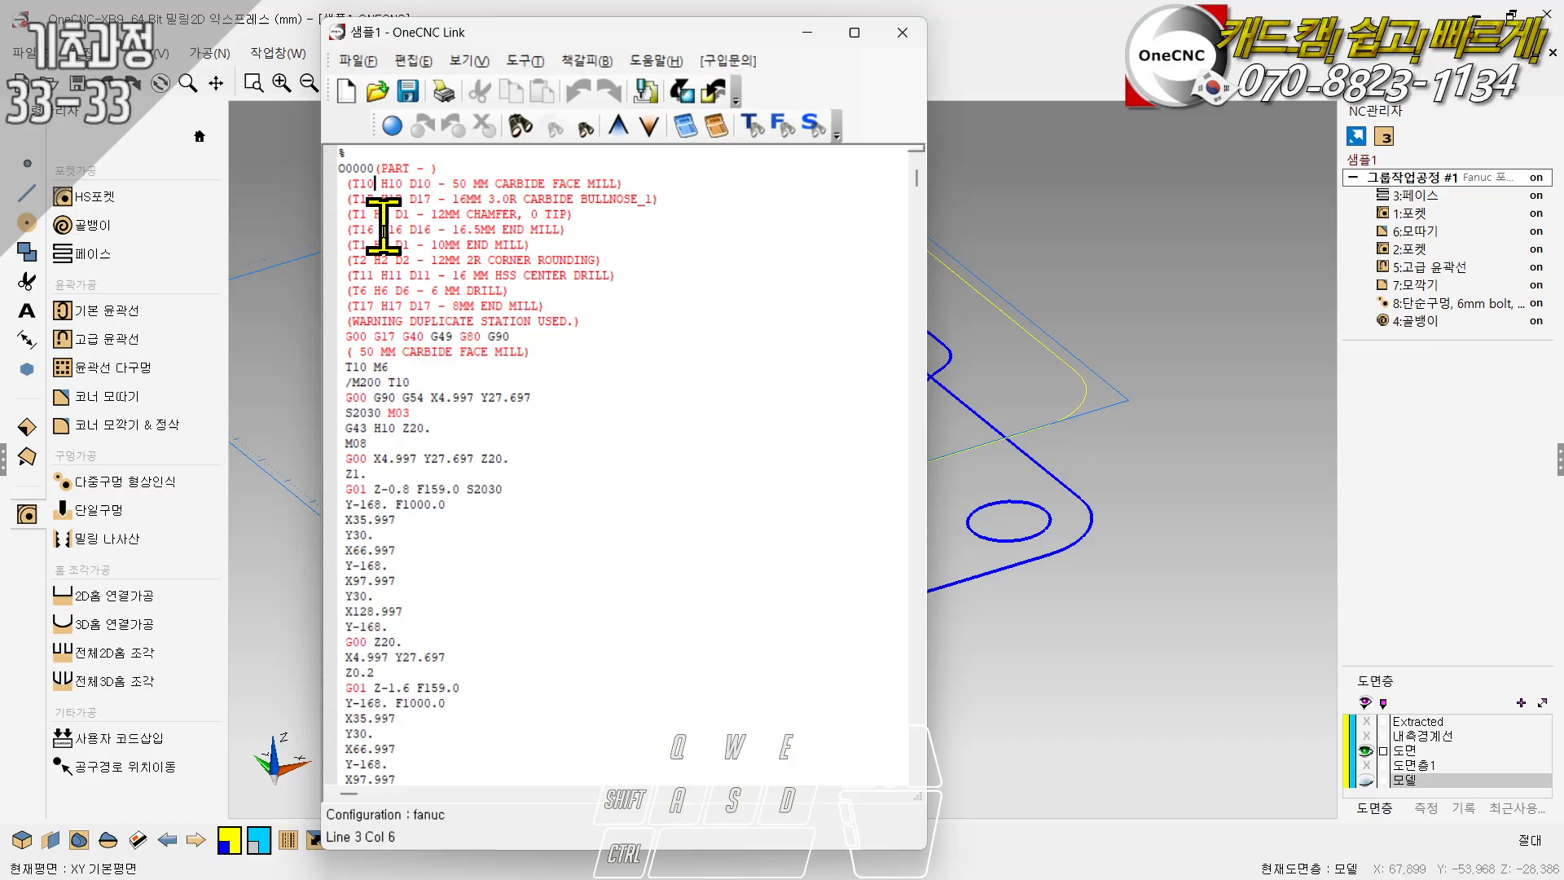
- Examine the tool list comments at the start of the NC program for duplicate tool numbers, and close the program
left_click(383, 305)
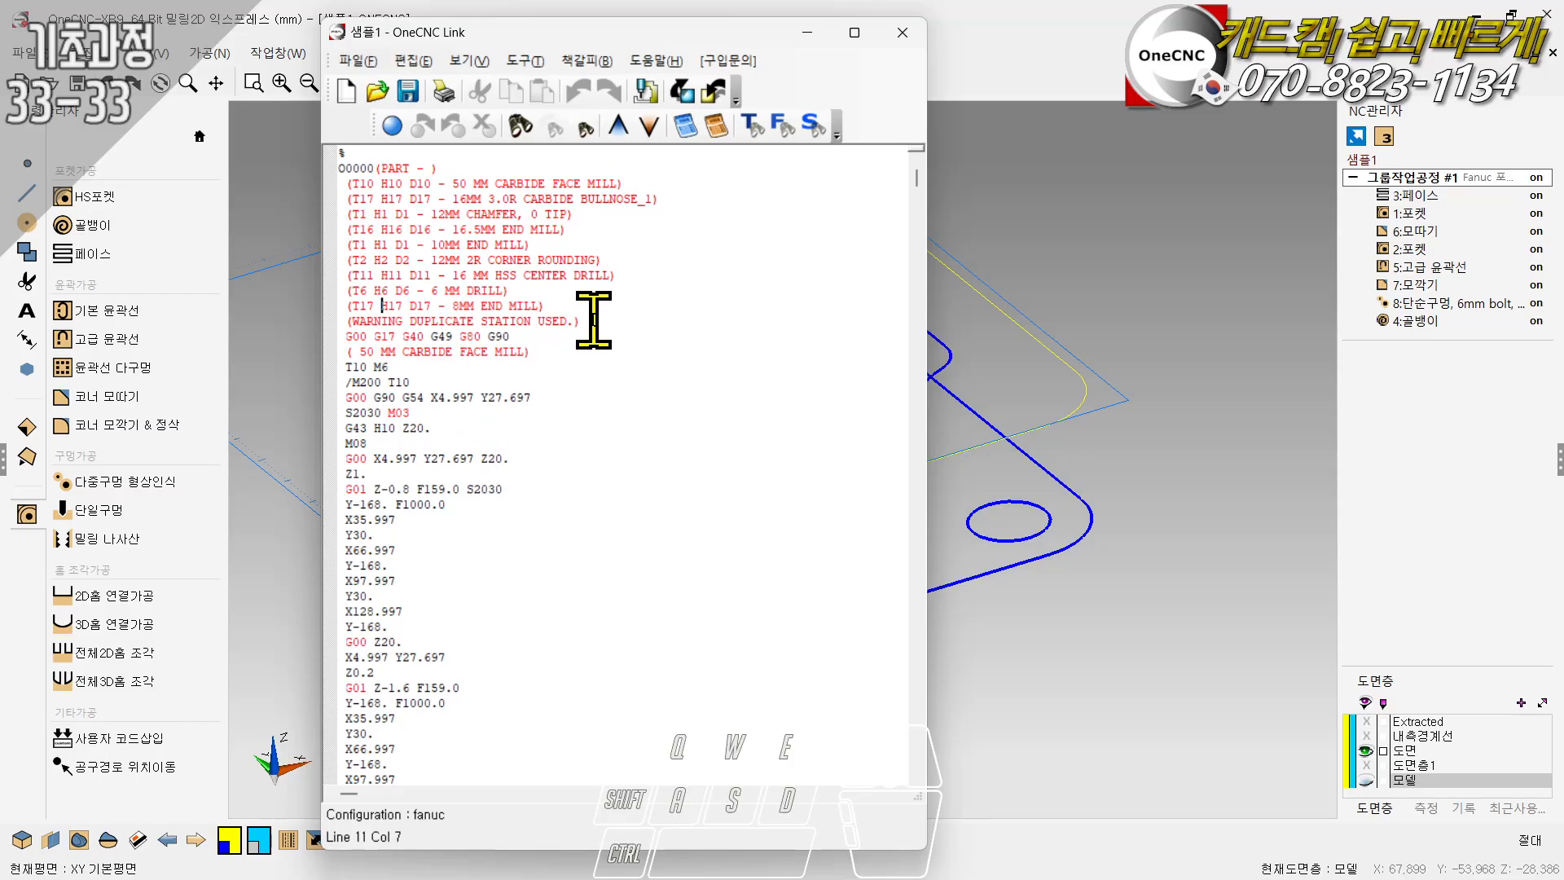
left_click_drag(580, 321, 322, 320)
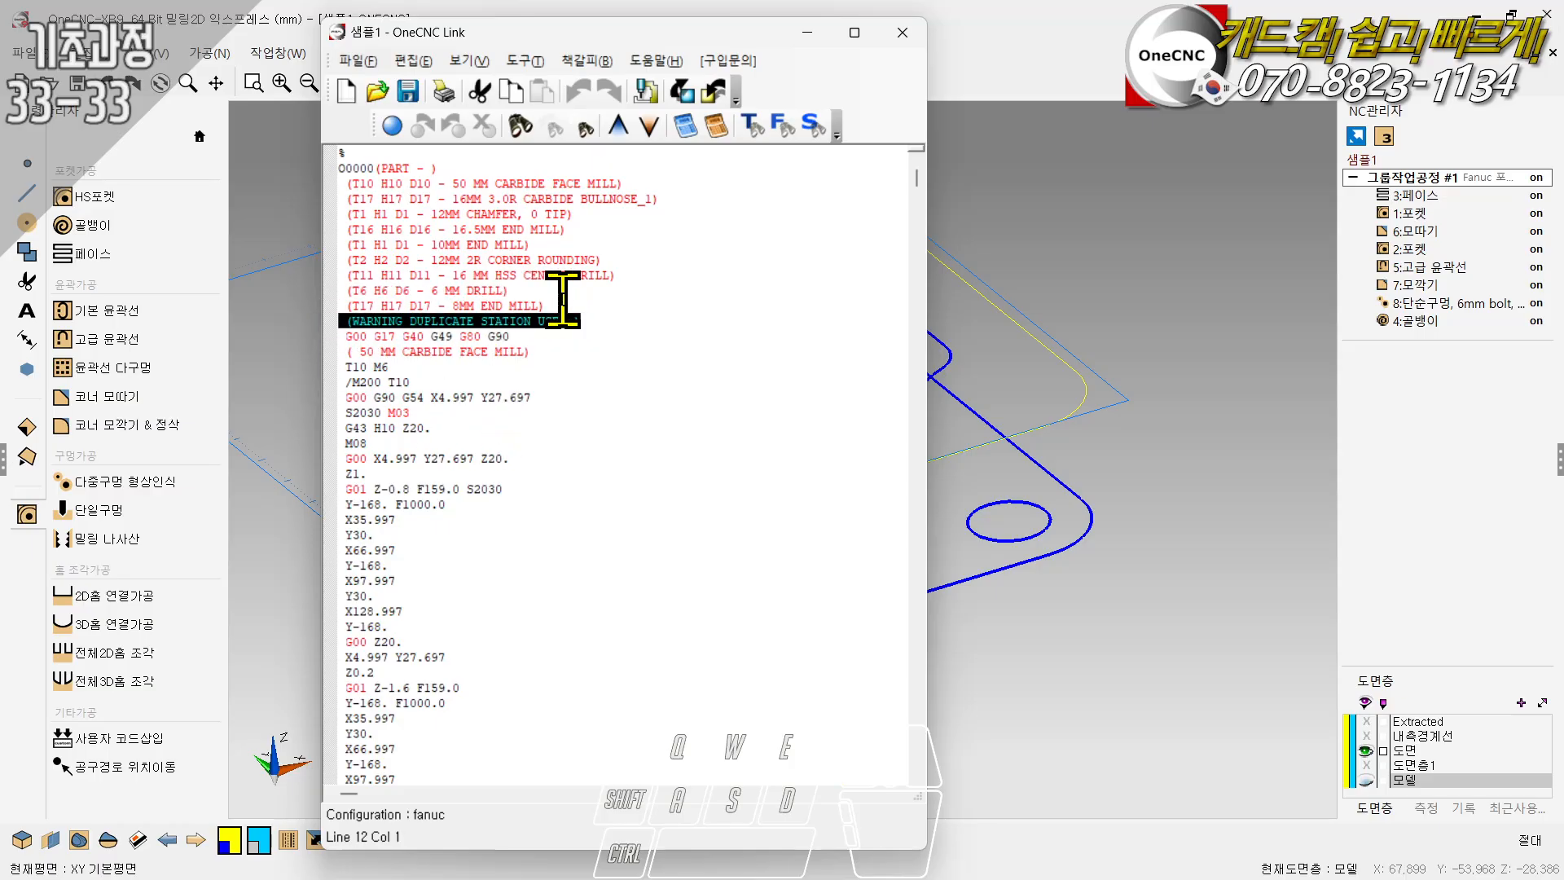
left_click(562, 305)
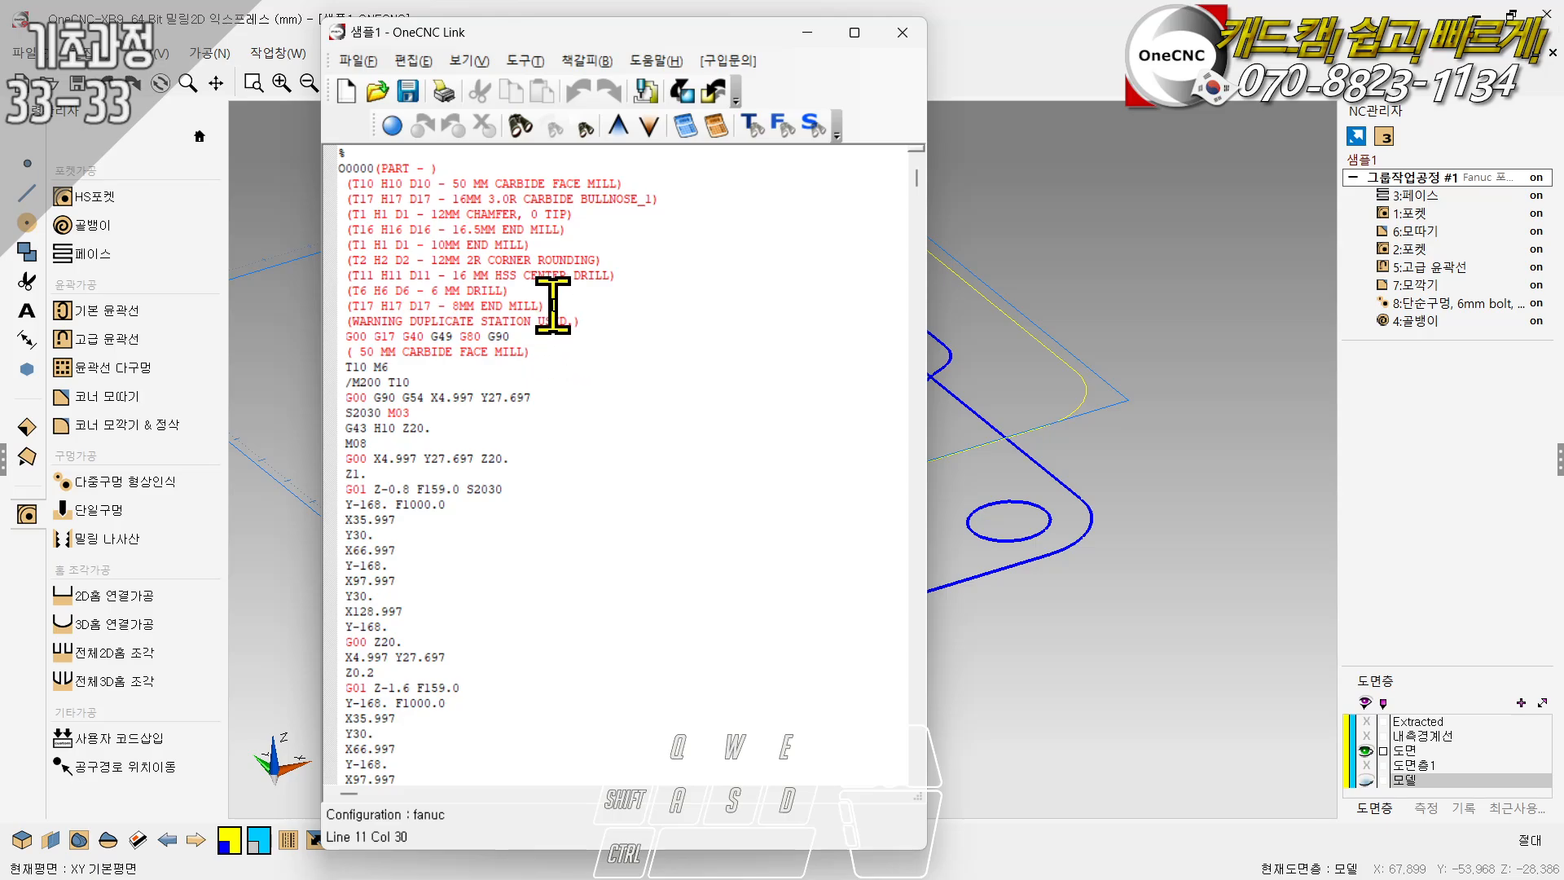
left_click(902, 31)
- Review the commands available for the chamfer operation (6:모따기) and view the second pocket operation's (2:포켓) toolpath
scroll(1155, 287, "up", 3)
scroll(1214, 289, "down", 1)
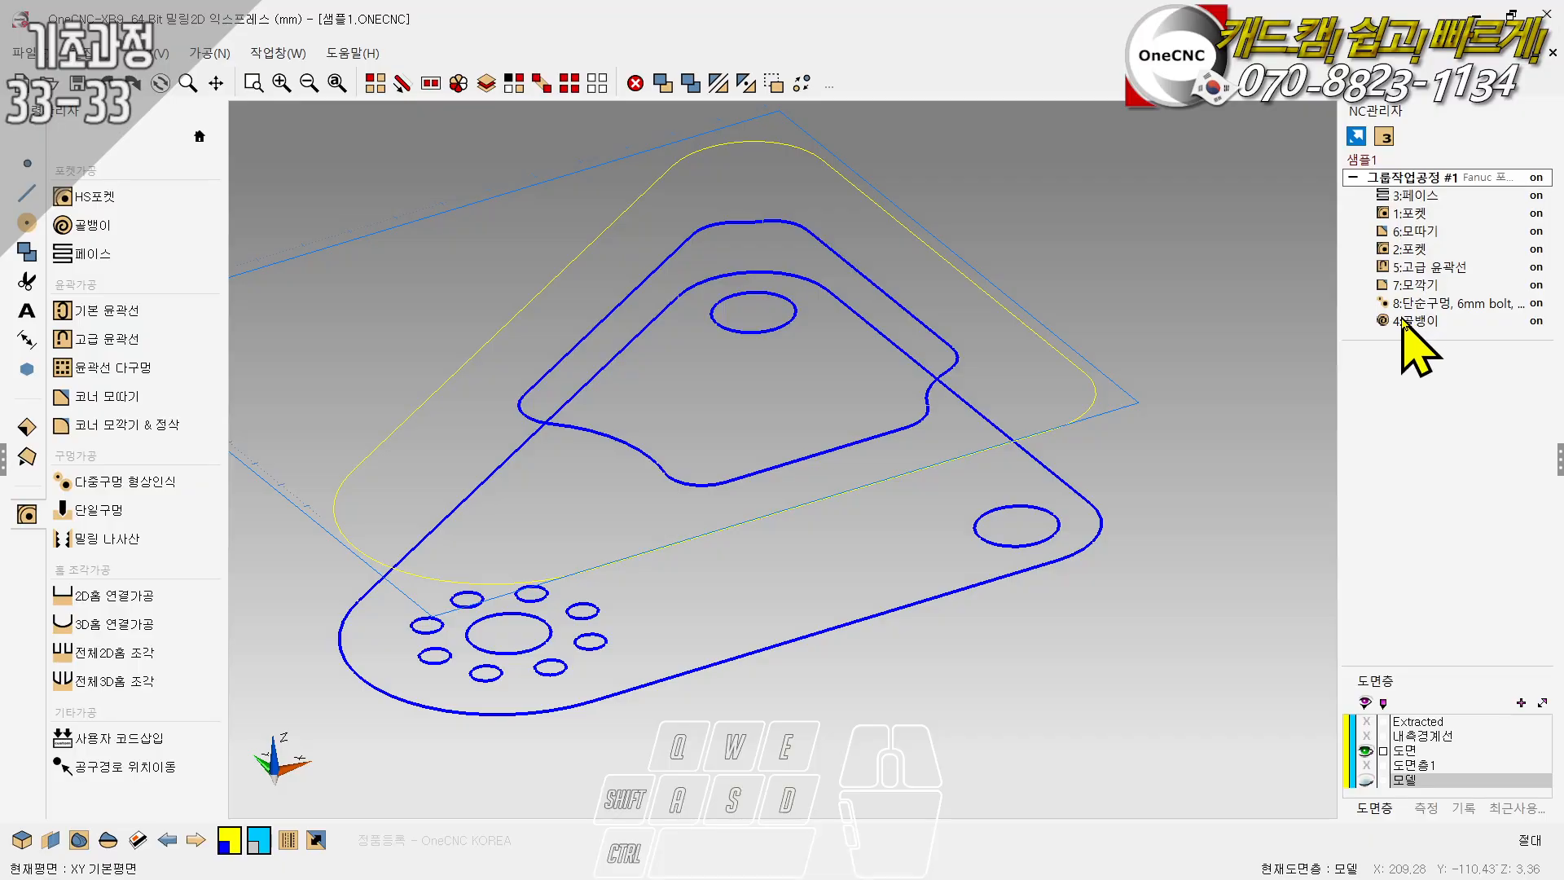
left_click(1405, 233)
right_click(1406, 236)
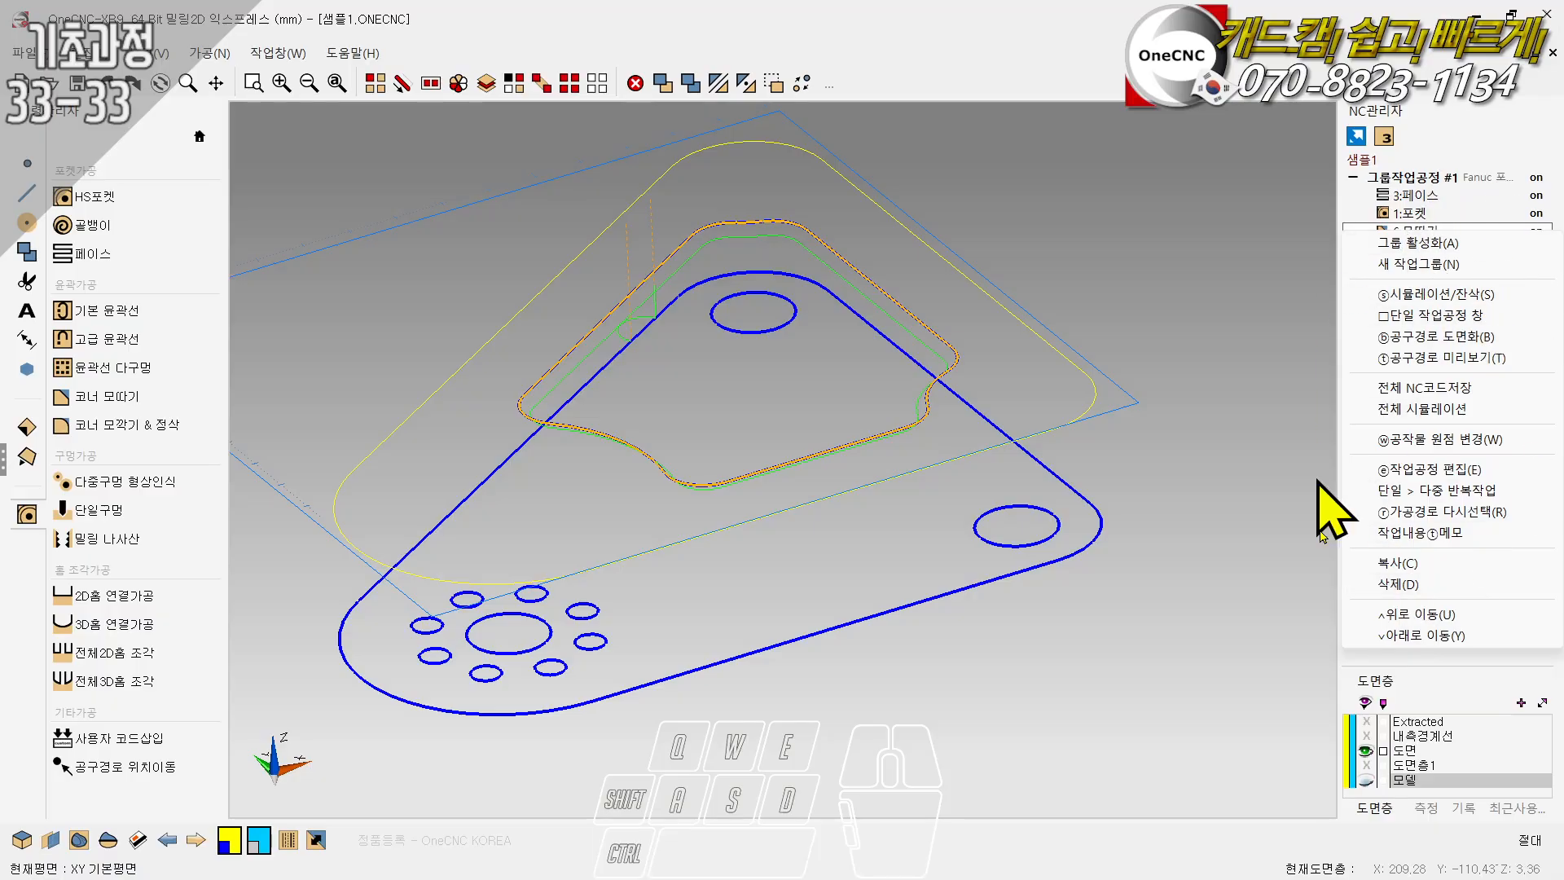
left_click(1214, 314)
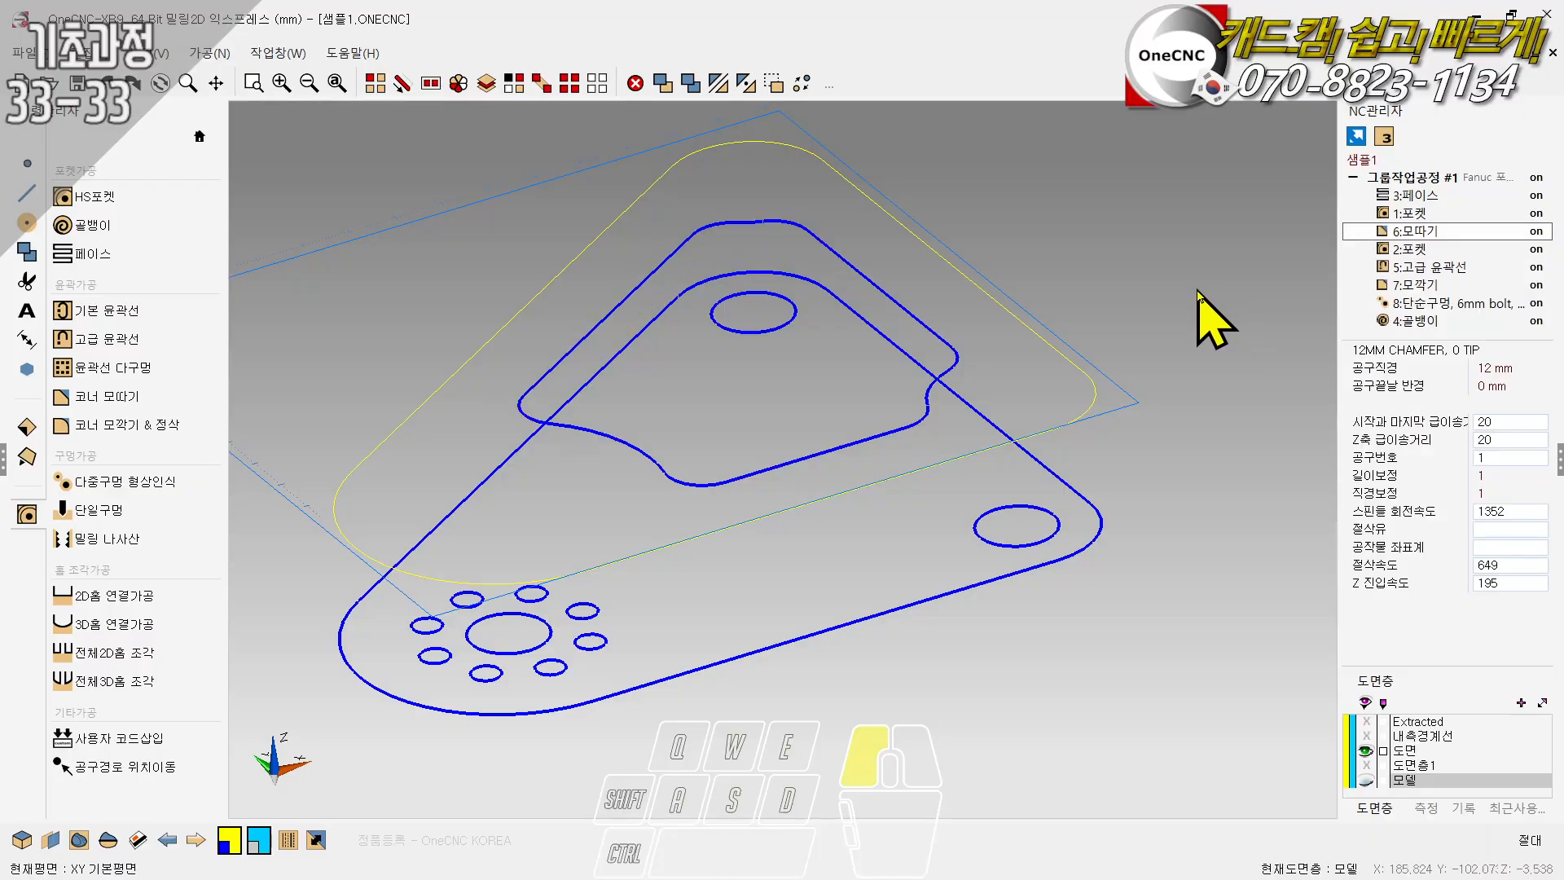
left_click(1402, 249)
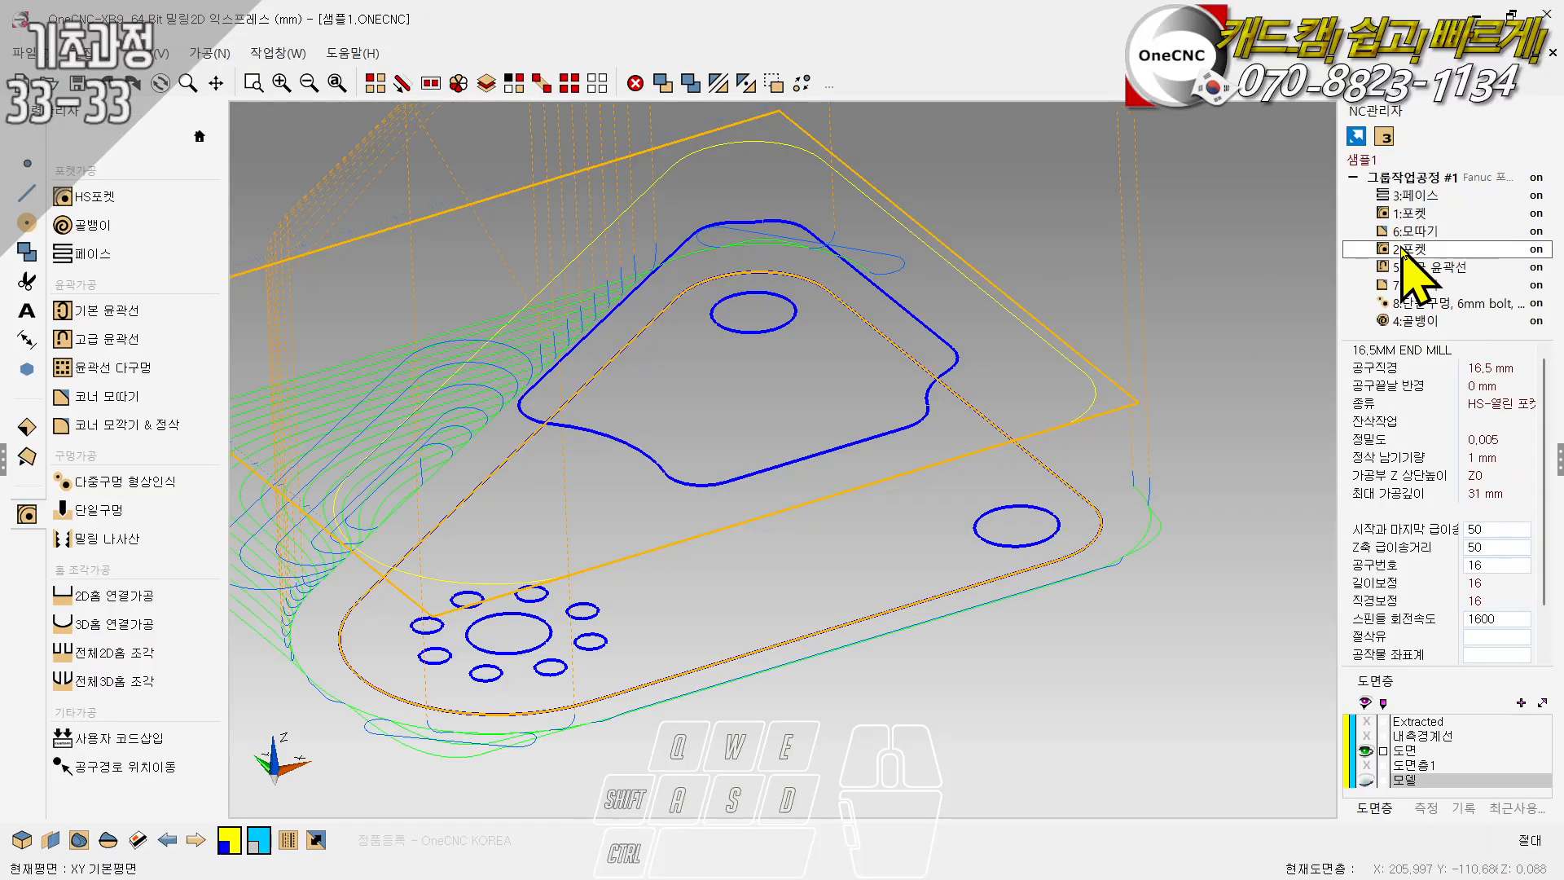
- Convert the chamfer operation's (6:모따기) toolpath into drawing geometry and inspect it from several angles
left_click(1400, 232)
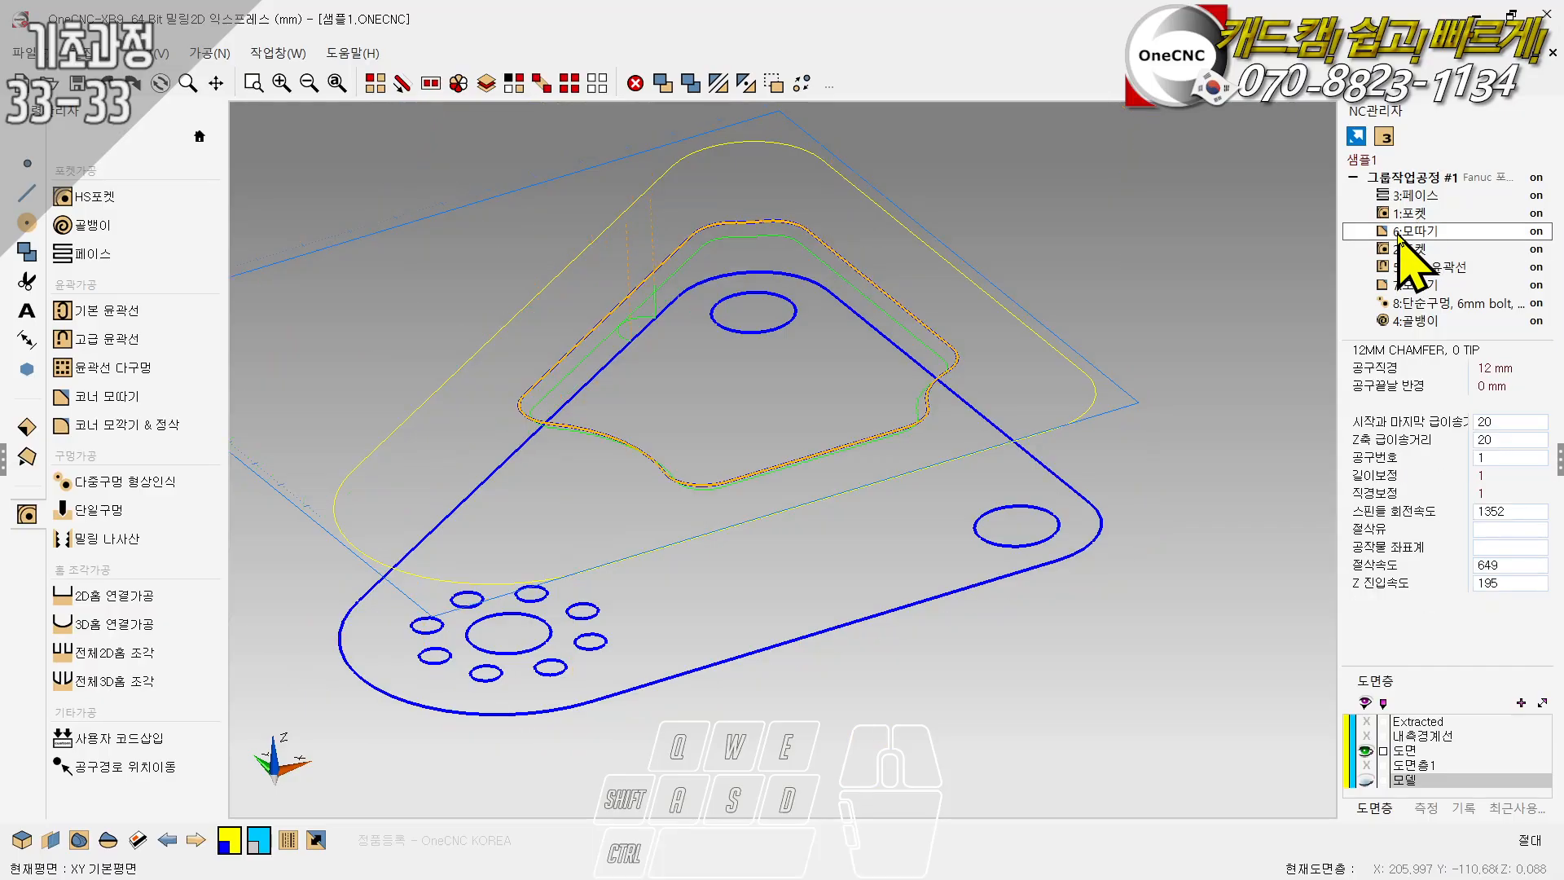
right_click(1396, 233)
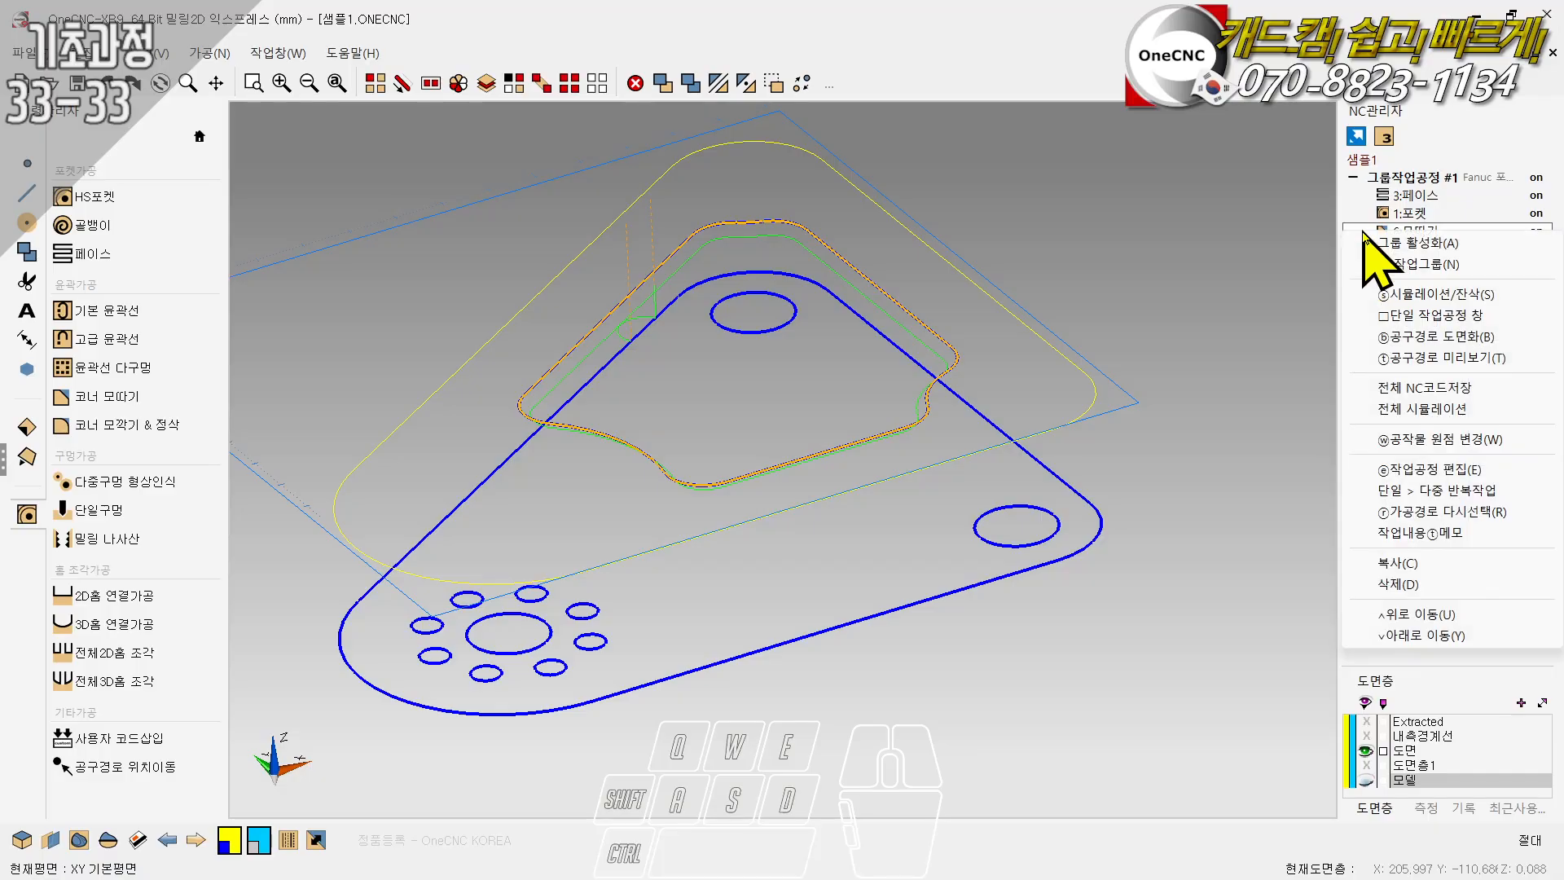
left_click(1435, 341)
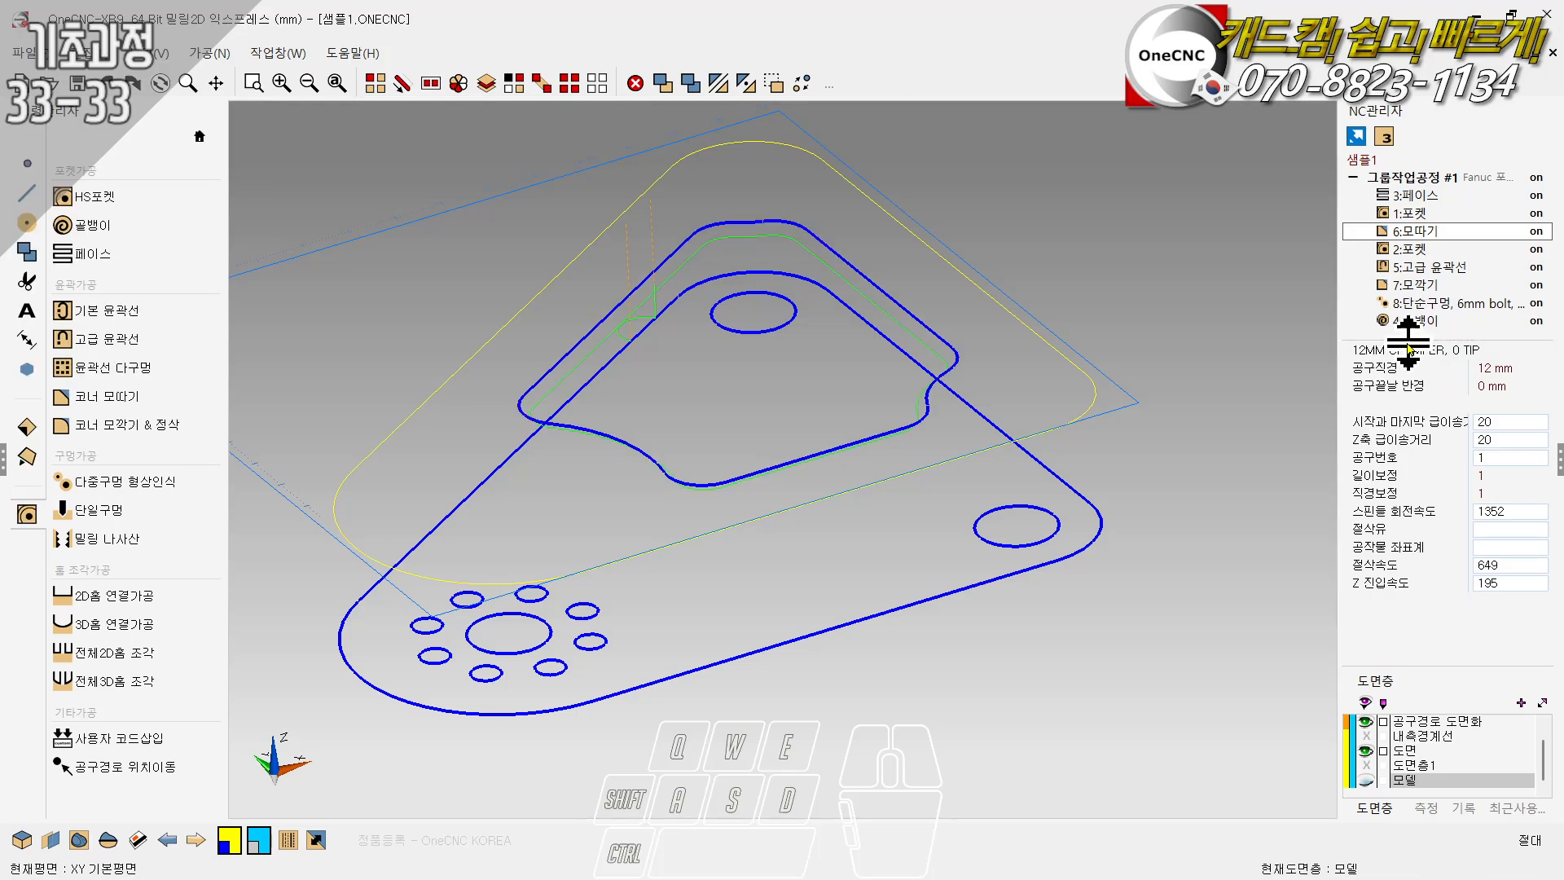
mouse_move(716, 393)
middle_mouse_down()
mouse_move(702, 301)
mouse_move(790, 307)
middle_mouse_up()
scroll(573, 275, "up", 3)
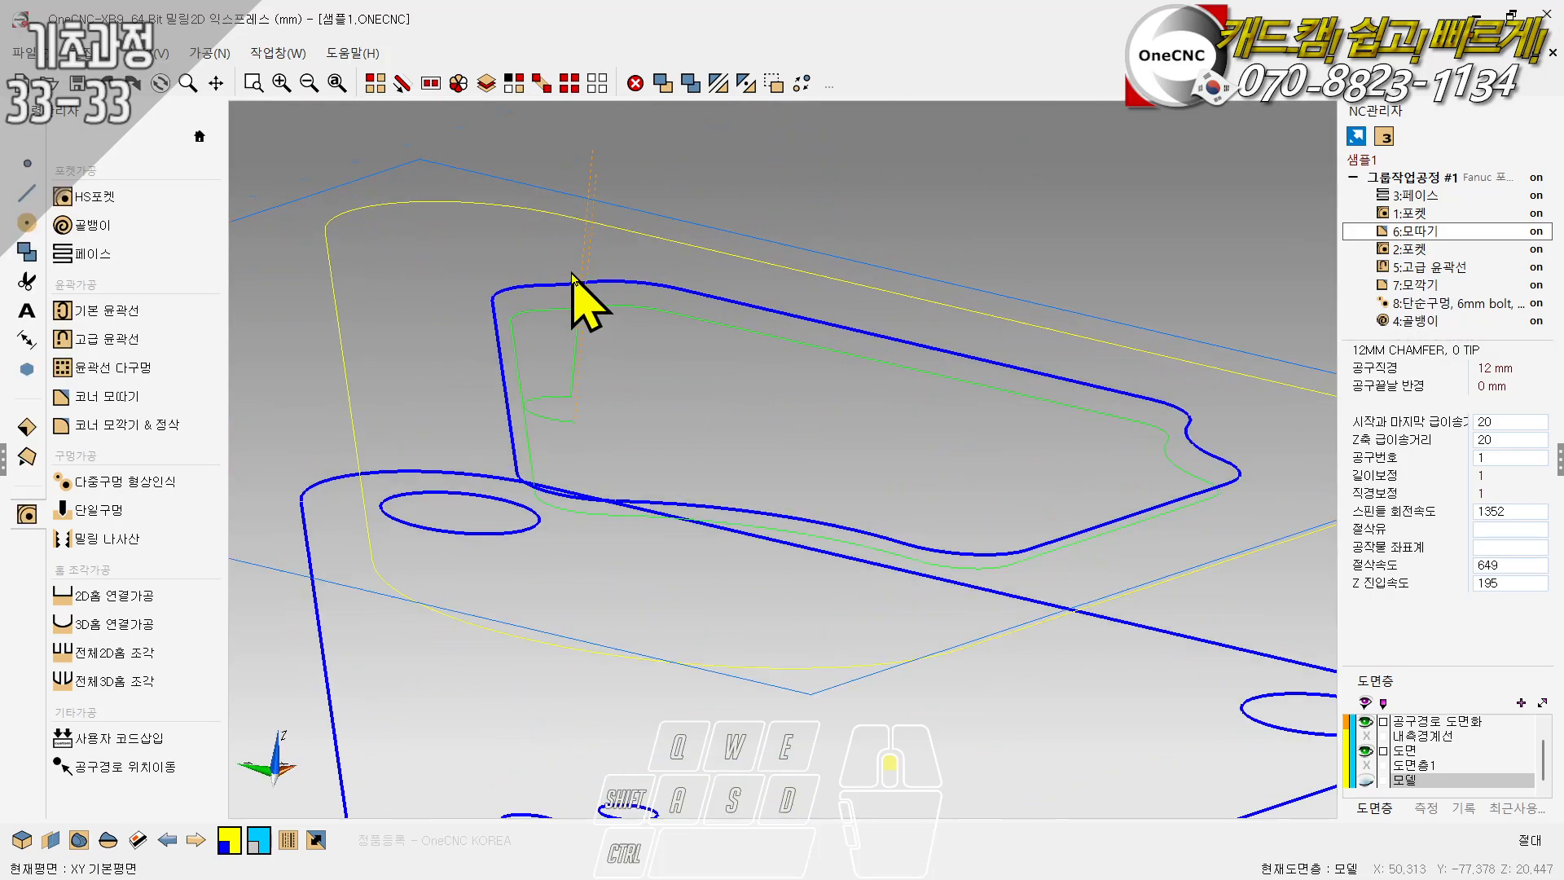
middle_click_drag(573, 275, 595, 401)
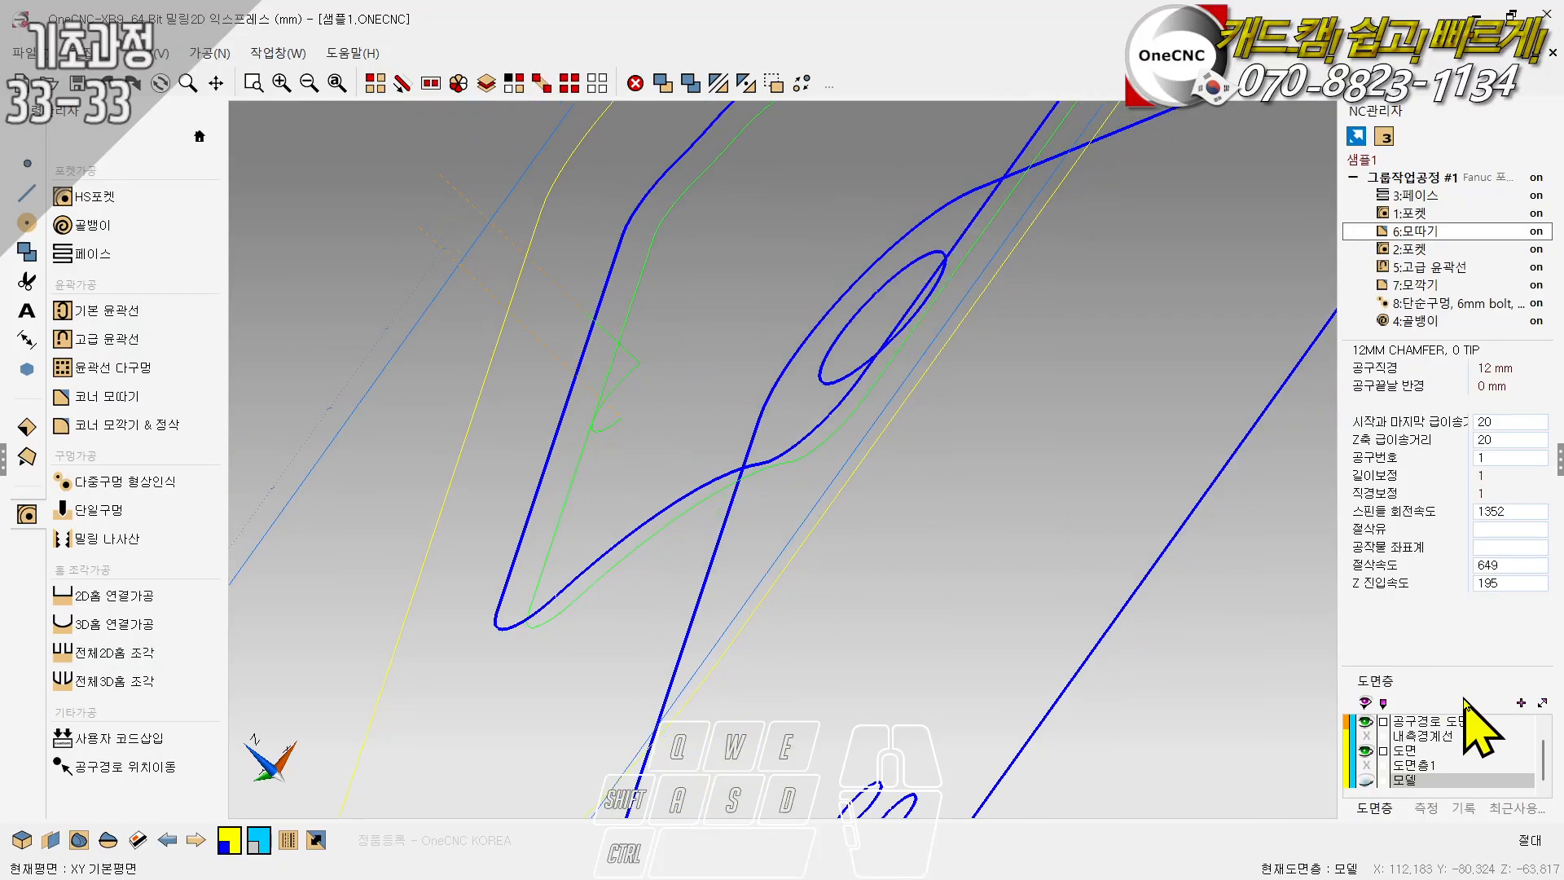
- Delete the 공구경로 도면화 layer together with the converted toolpath geometry
left_click(1397, 722)
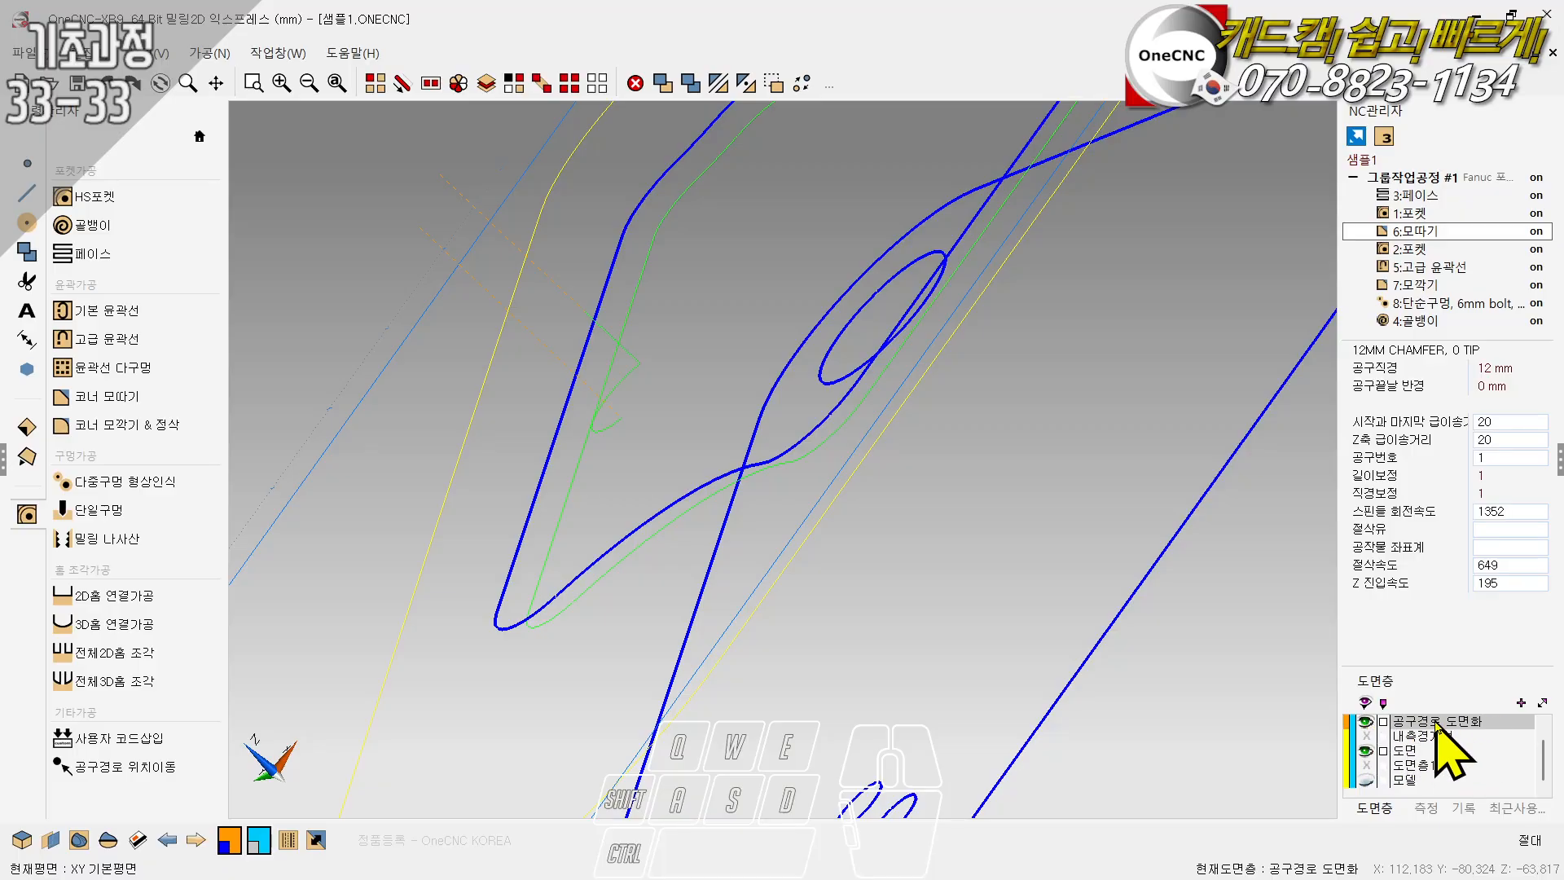
right_click(1394, 740)
left_click(1386, 775)
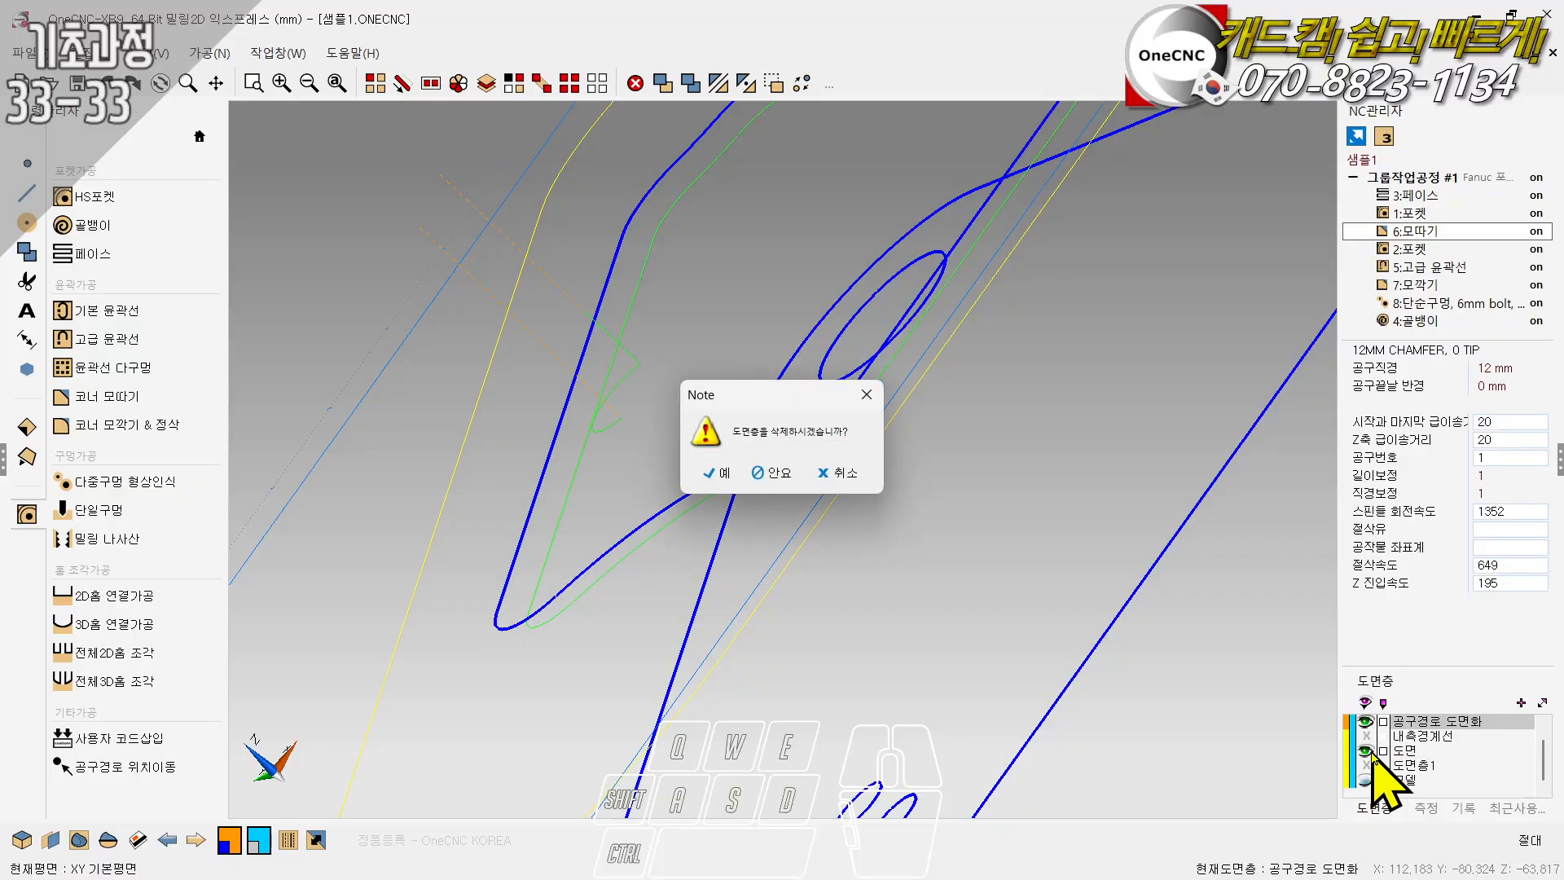
key("Return")
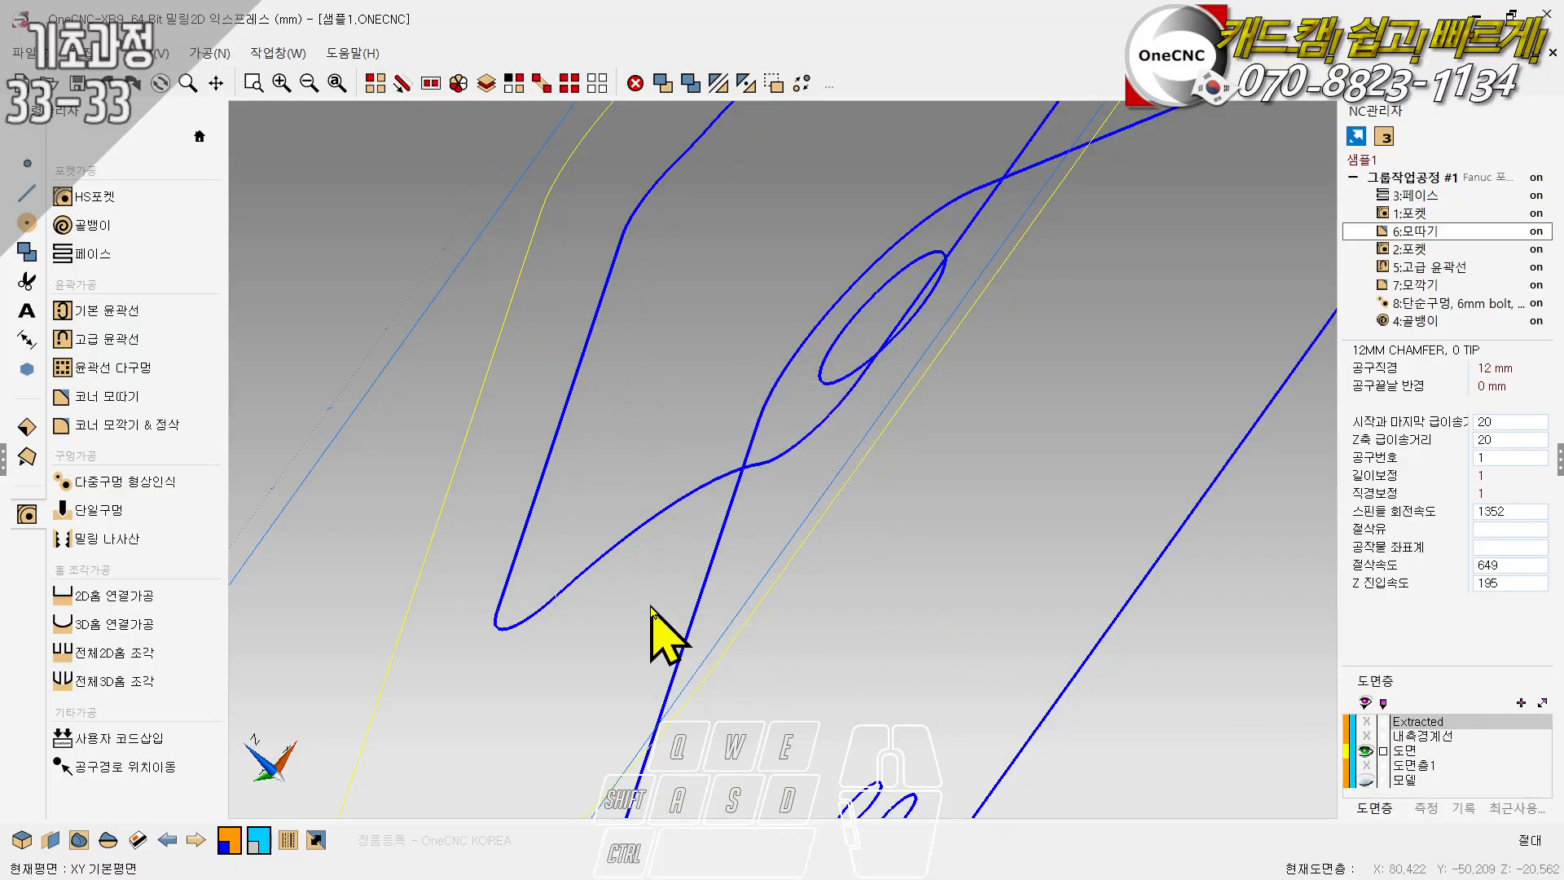
- Launch the machining simulation for the whole 그룹작업공정 #1 group, accepting the existing outline-based stock settings
scroll(652, 607, "down", 5)
right_click_drag(816, 502, 733, 426, "ctrl")
left_click_drag(733, 426, 638, 476, "ctrl")
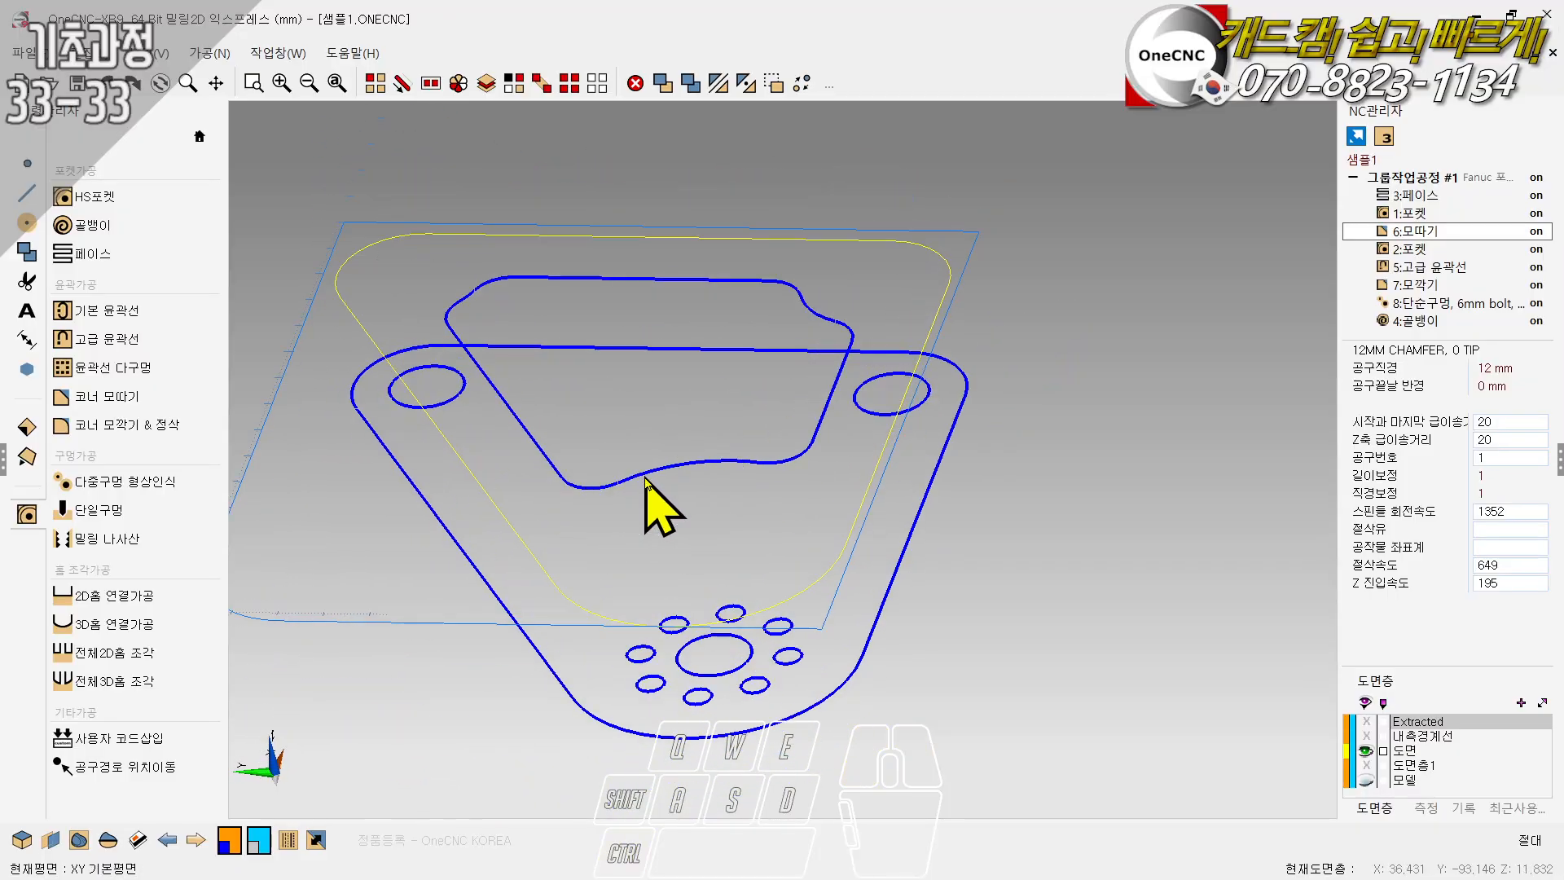
scroll(1027, 360, "down", 3)
scroll(921, 410, "up", 3)
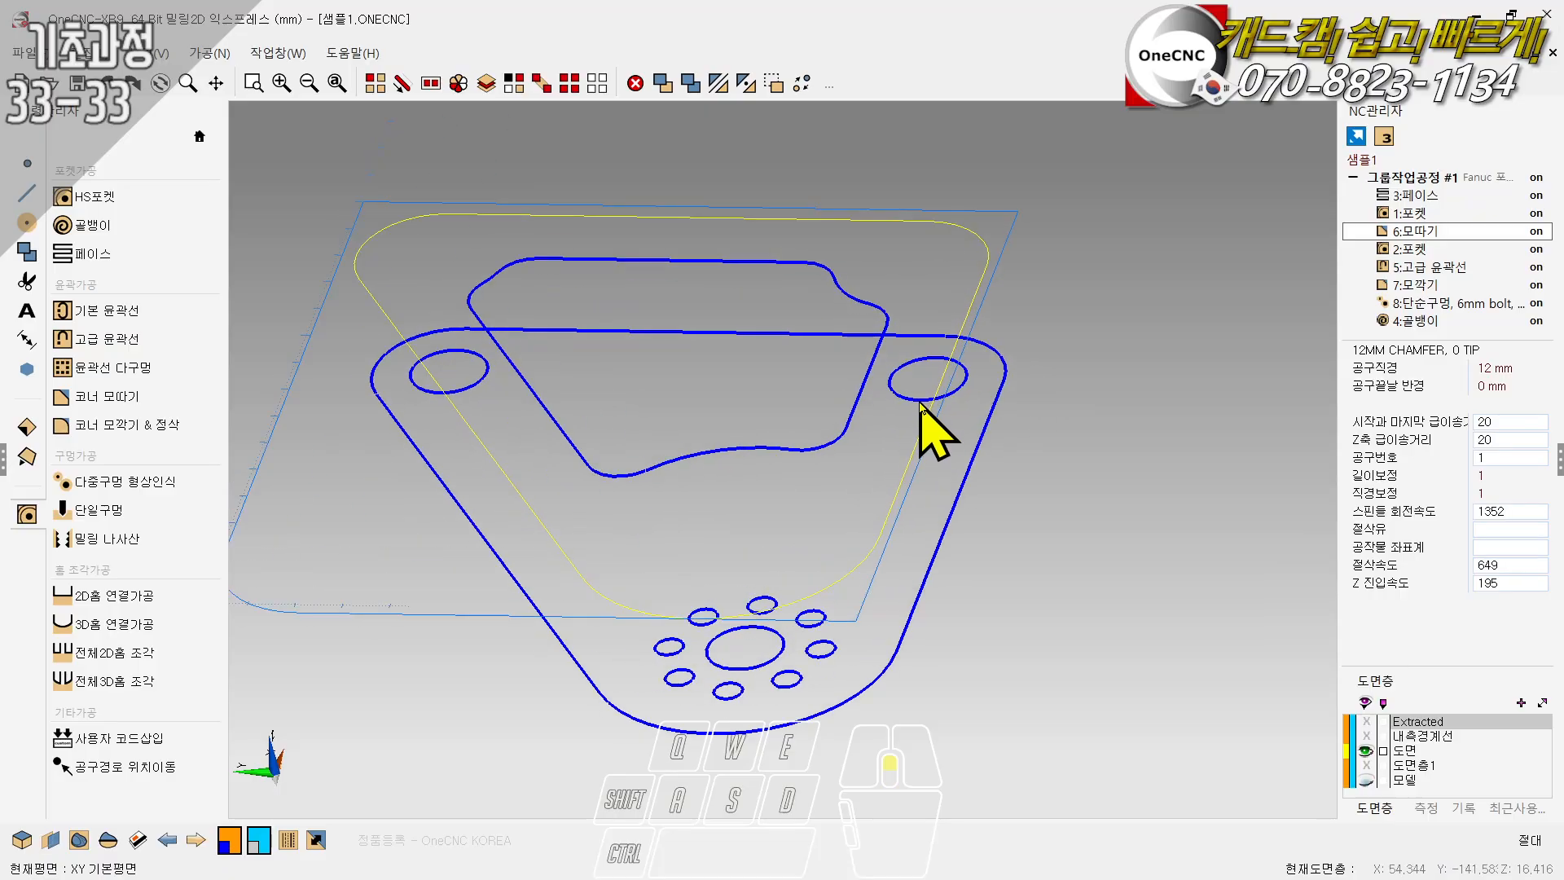
double_click(1420, 177)
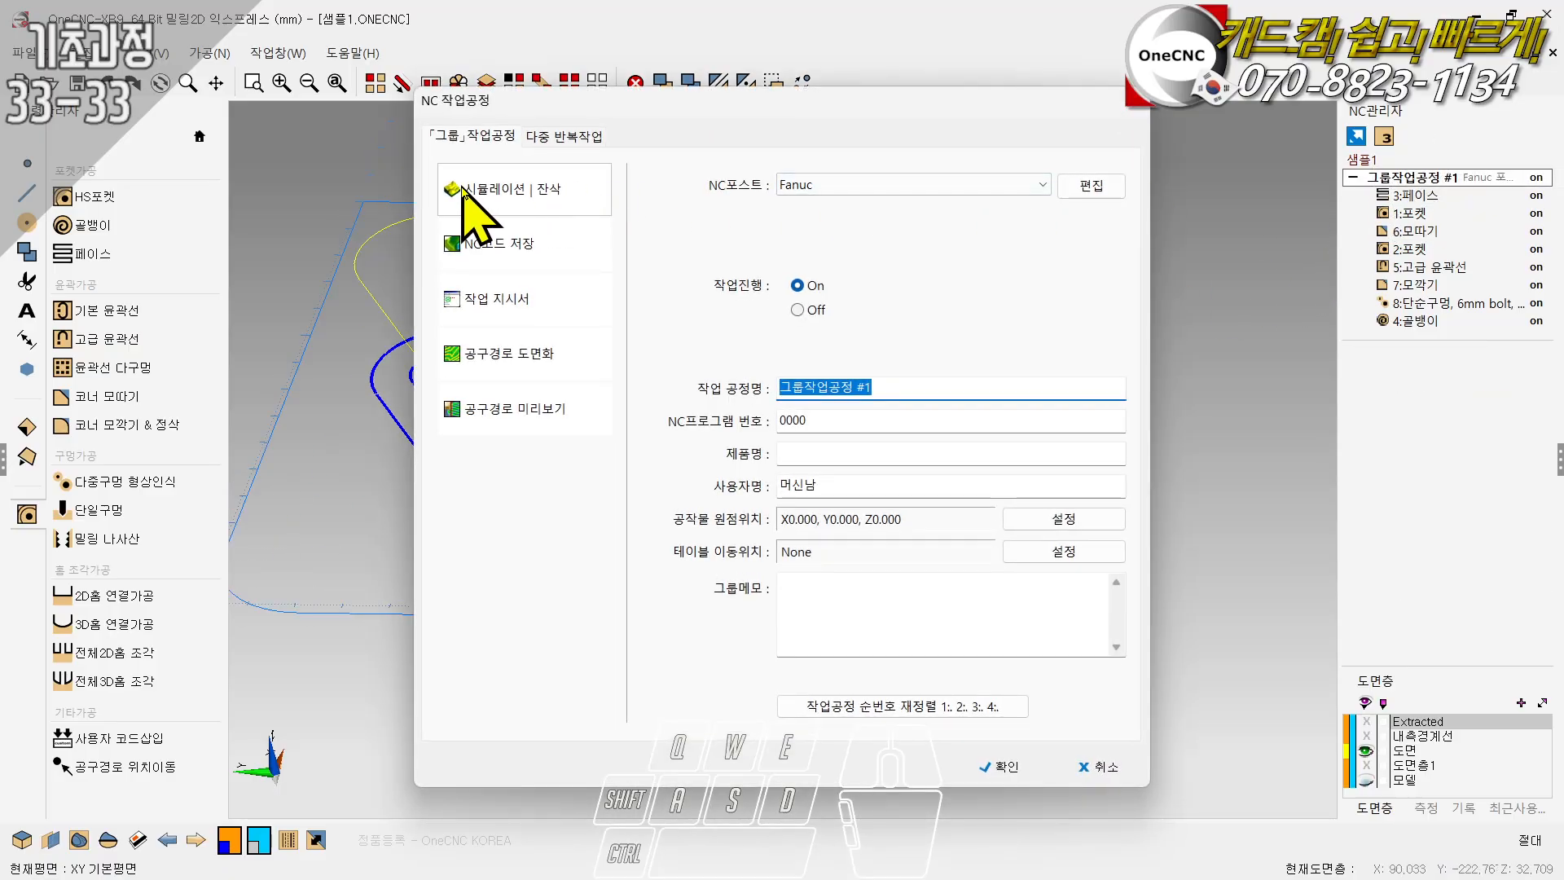
left_click(462, 189)
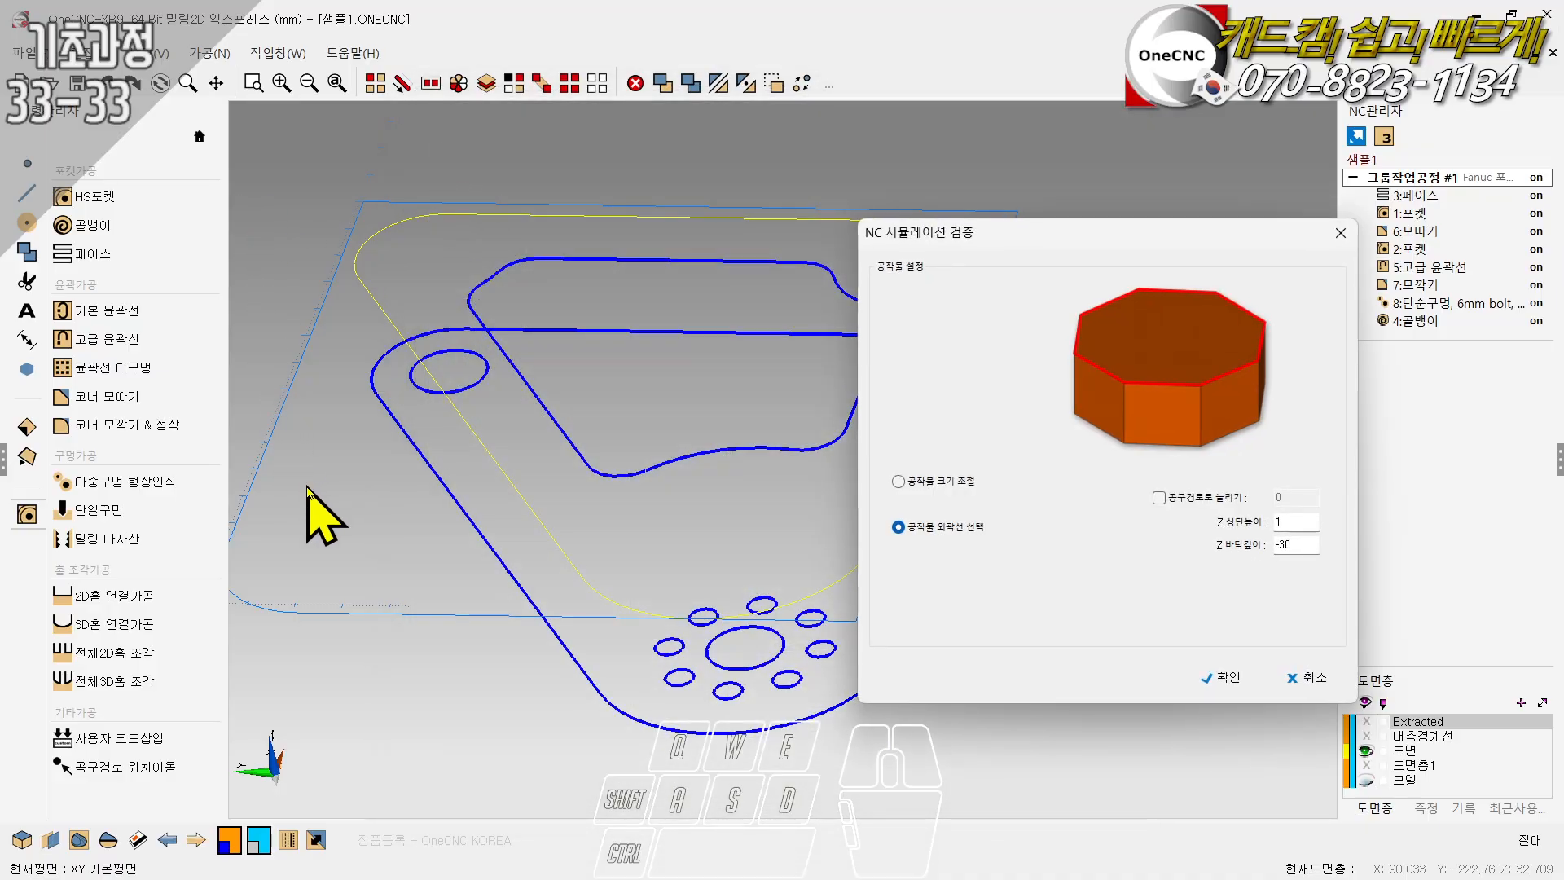
left_click(1219, 677)
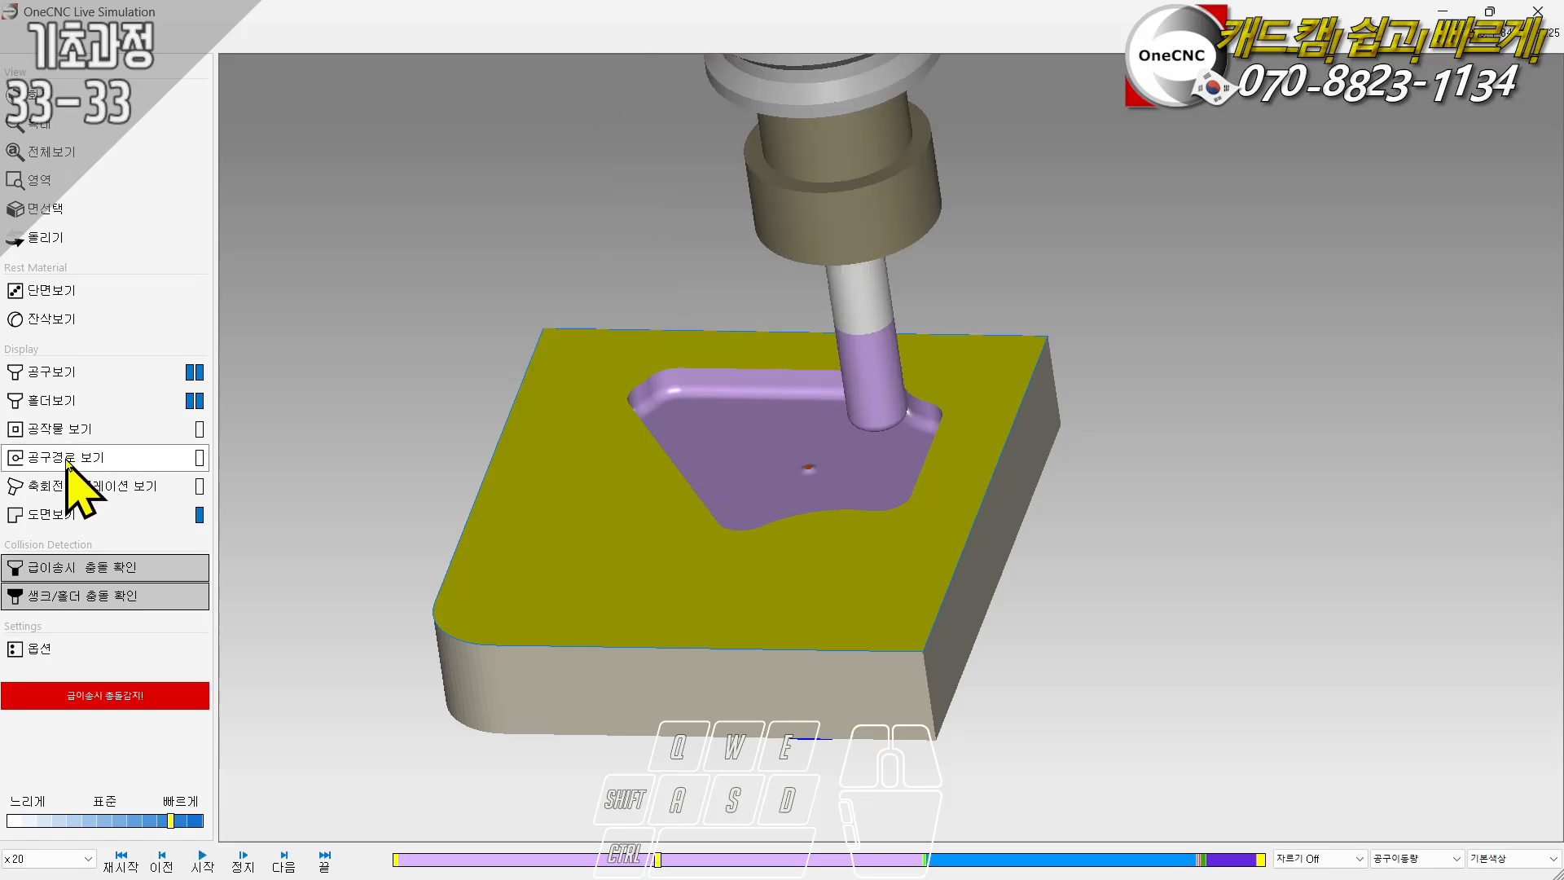
- Show the stock and the toolpath in the simulation, and inspect the pocket from another angle
left_click(72, 429)
left_click(47, 459)
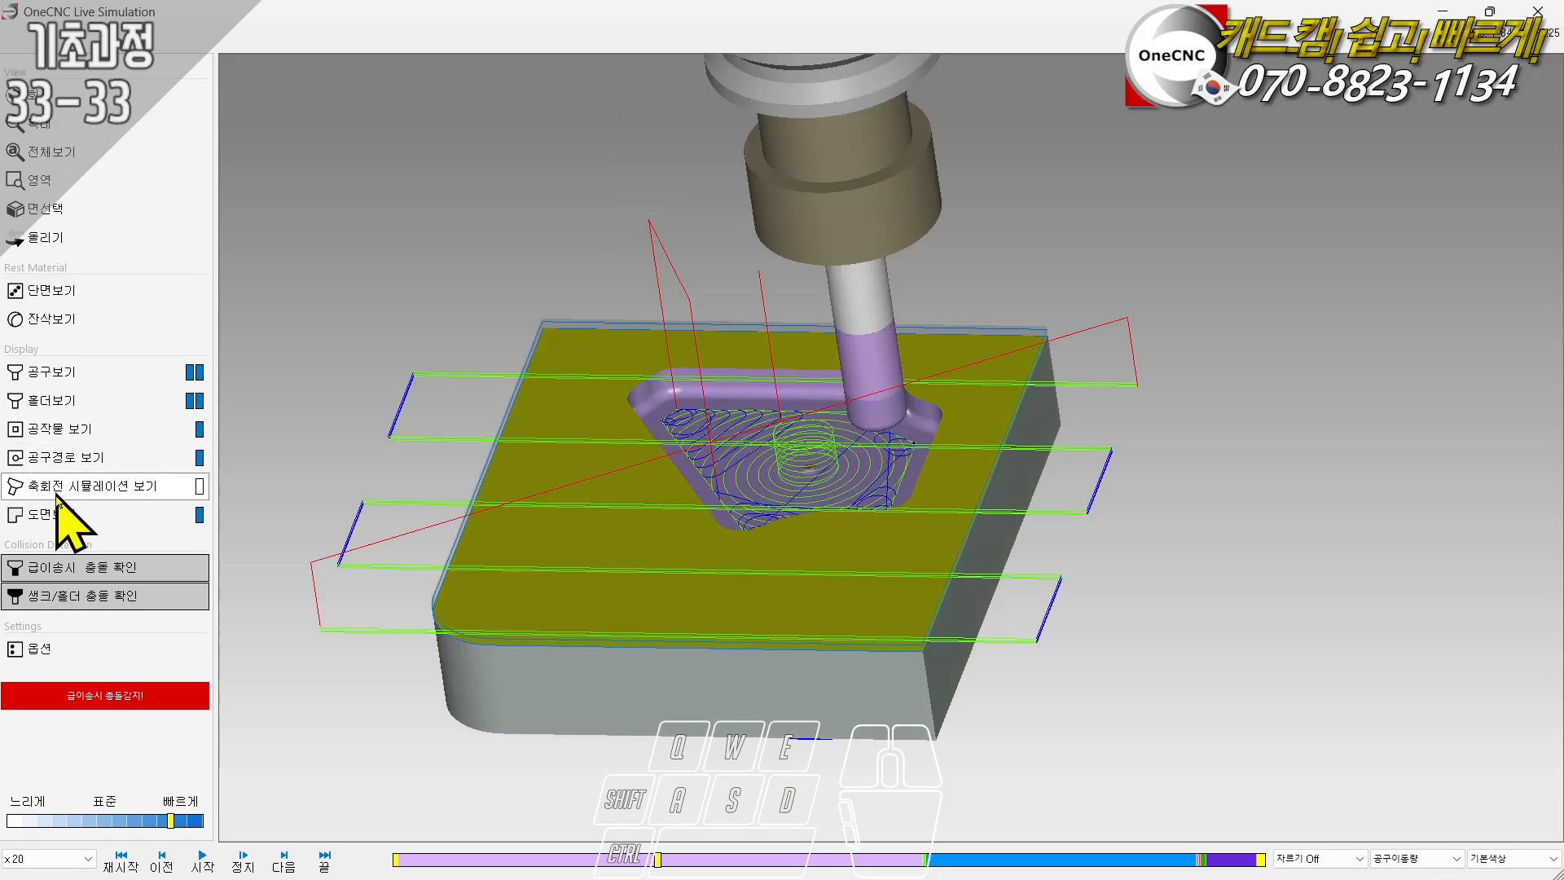
middle_click_drag(698, 541, 716, 513)
right_click_drag(891, 436, 939, 366, "ctrl")
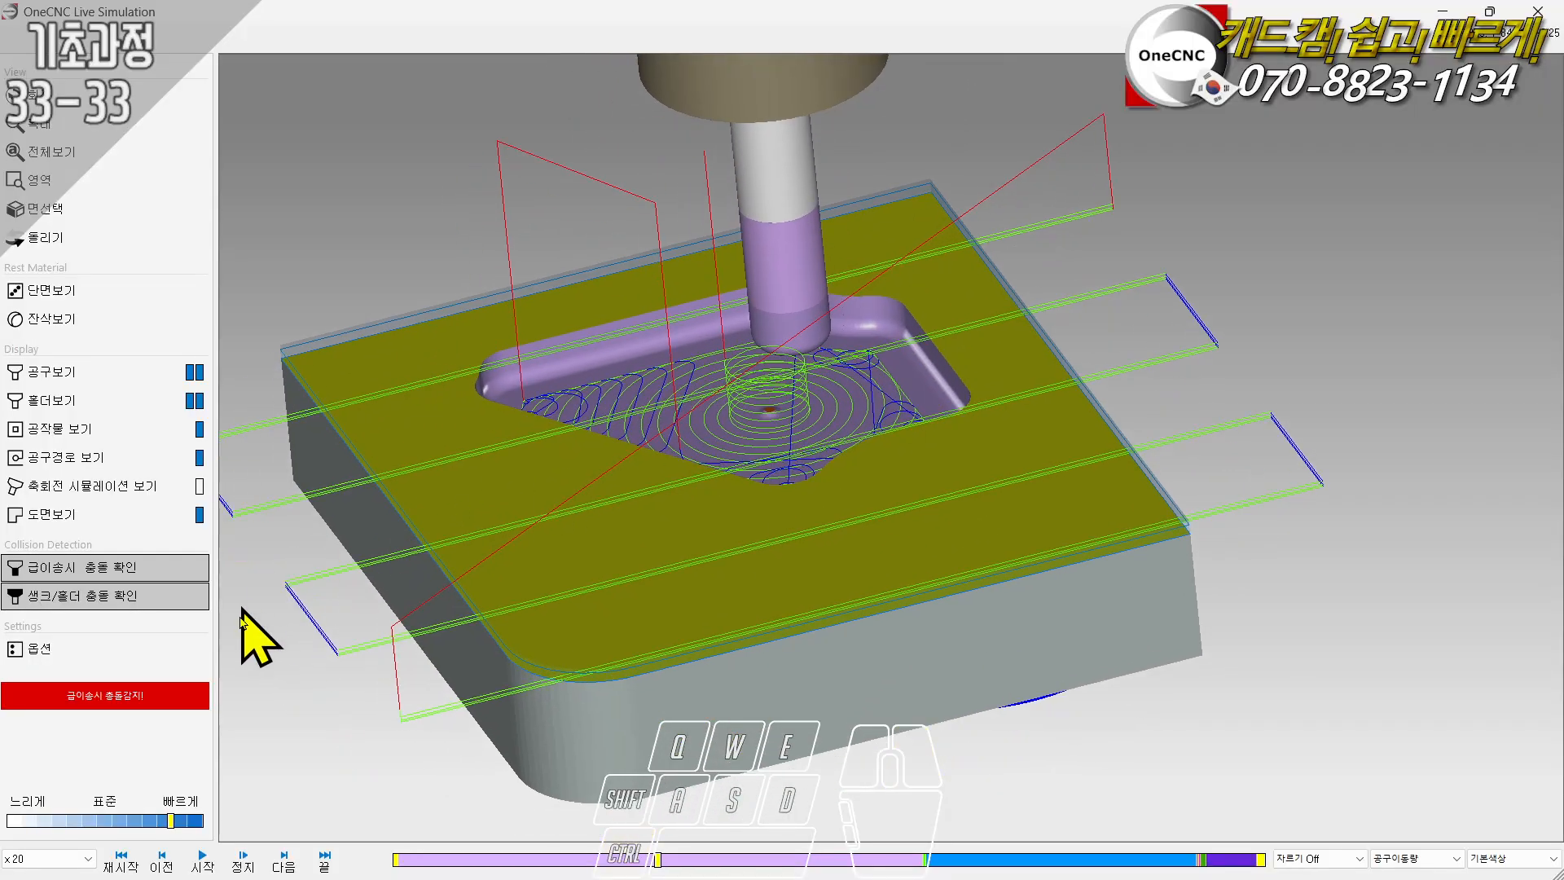
- Restart the simulation from the beginning and play it with the toolpath shown, viewing the face and pocket cuts
left_click(121, 859)
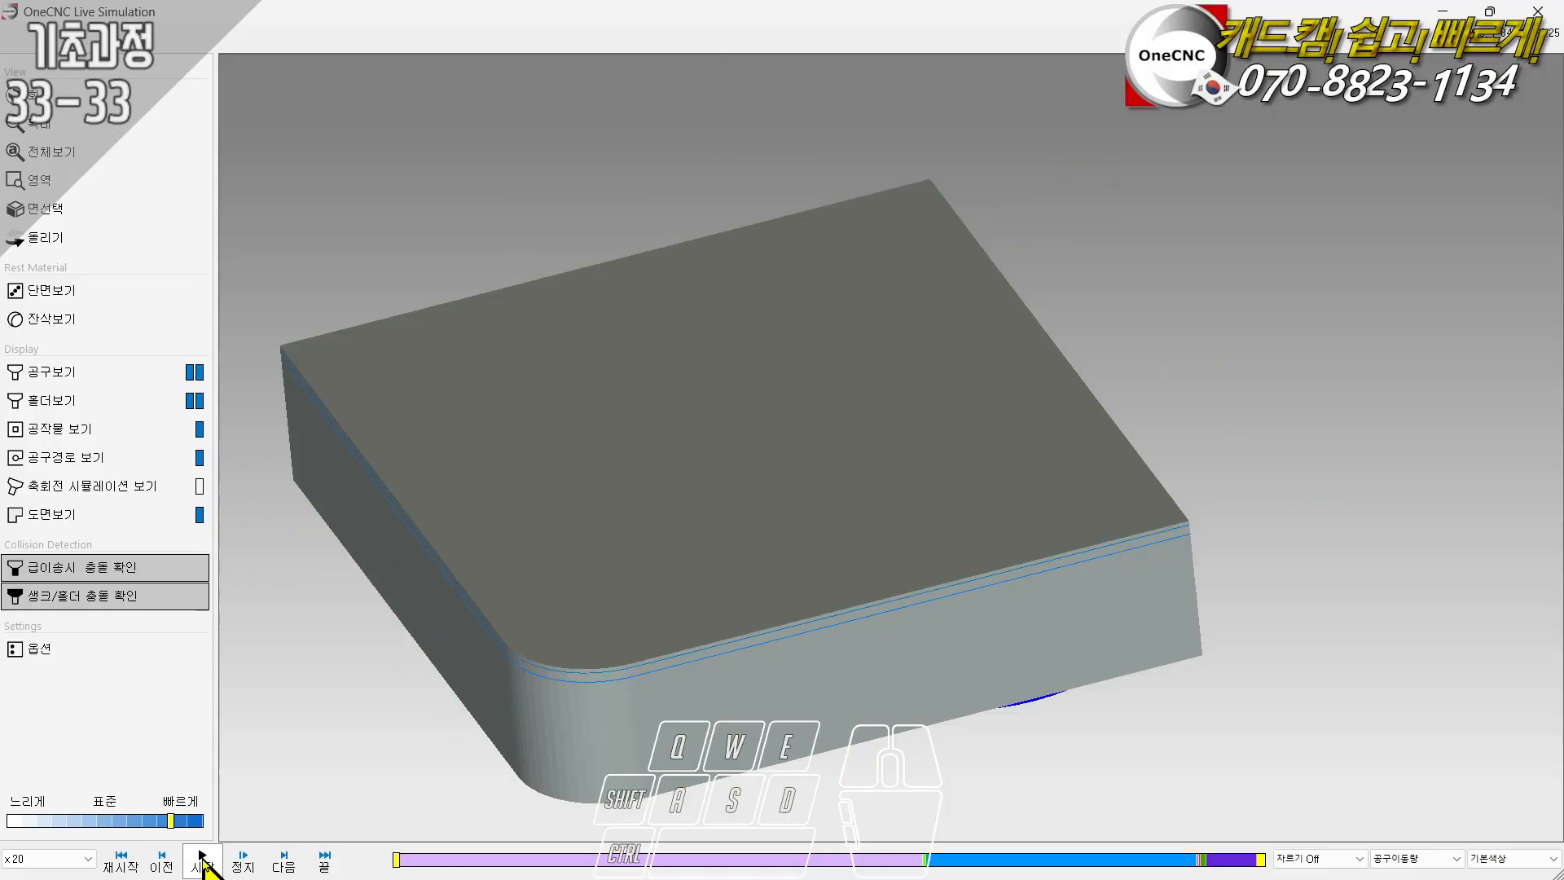
left_click(202, 859)
right_click_drag(622, 614, 685, 562)
left_click_drag(674, 560, 696, 555)
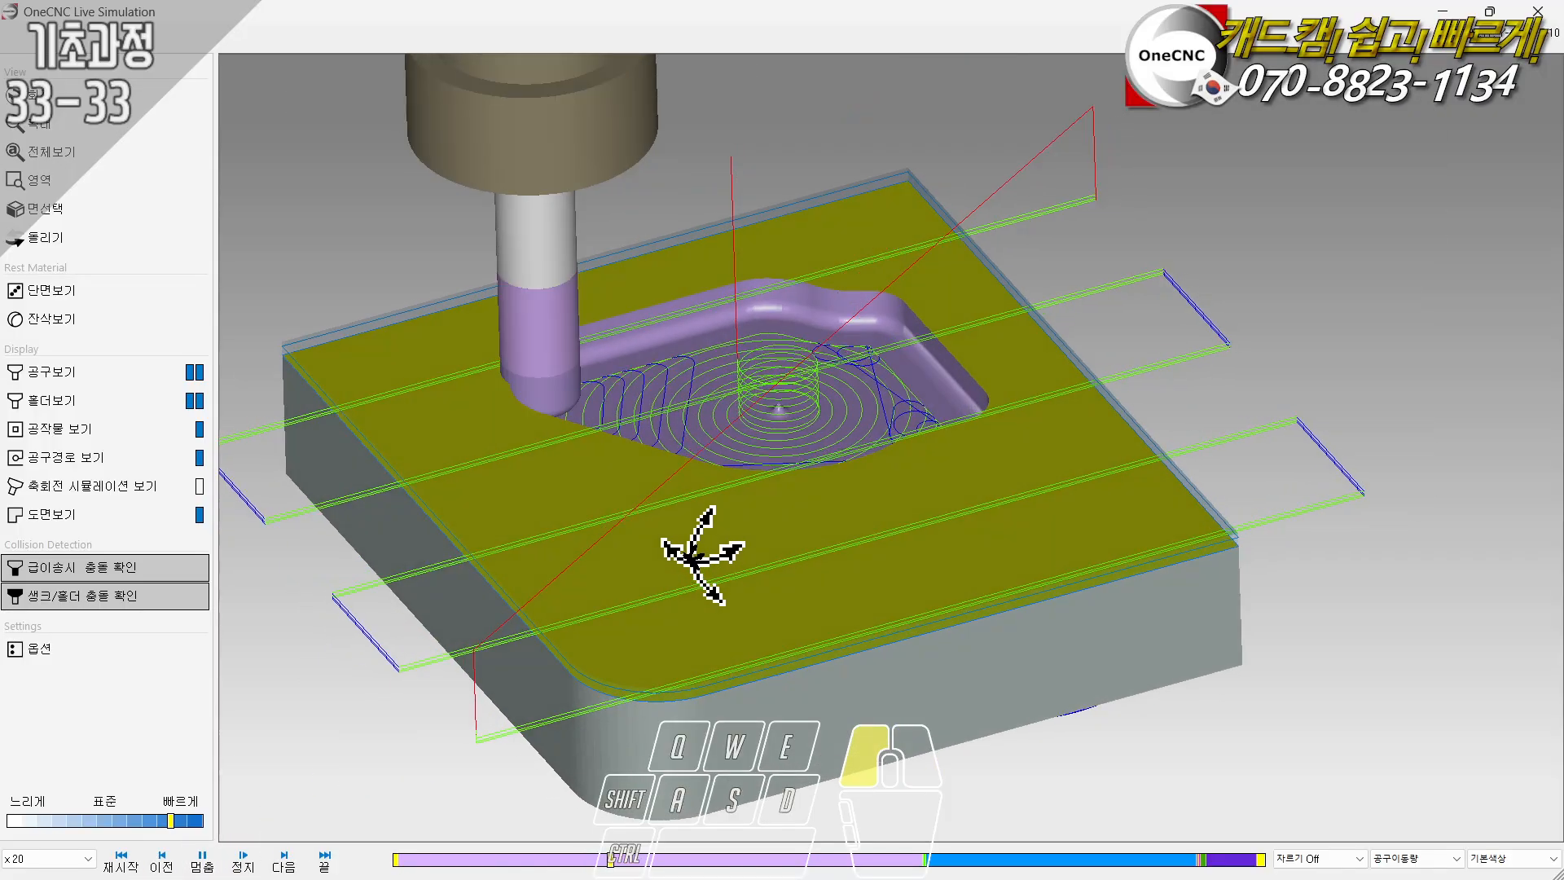
- Hide the toolpath, resume the simulation through the remaining operations, and inspect the machined part from several angles
left_click(65, 462)
scroll(831, 399, "down", 2)
scroll(849, 507, "up", 2)
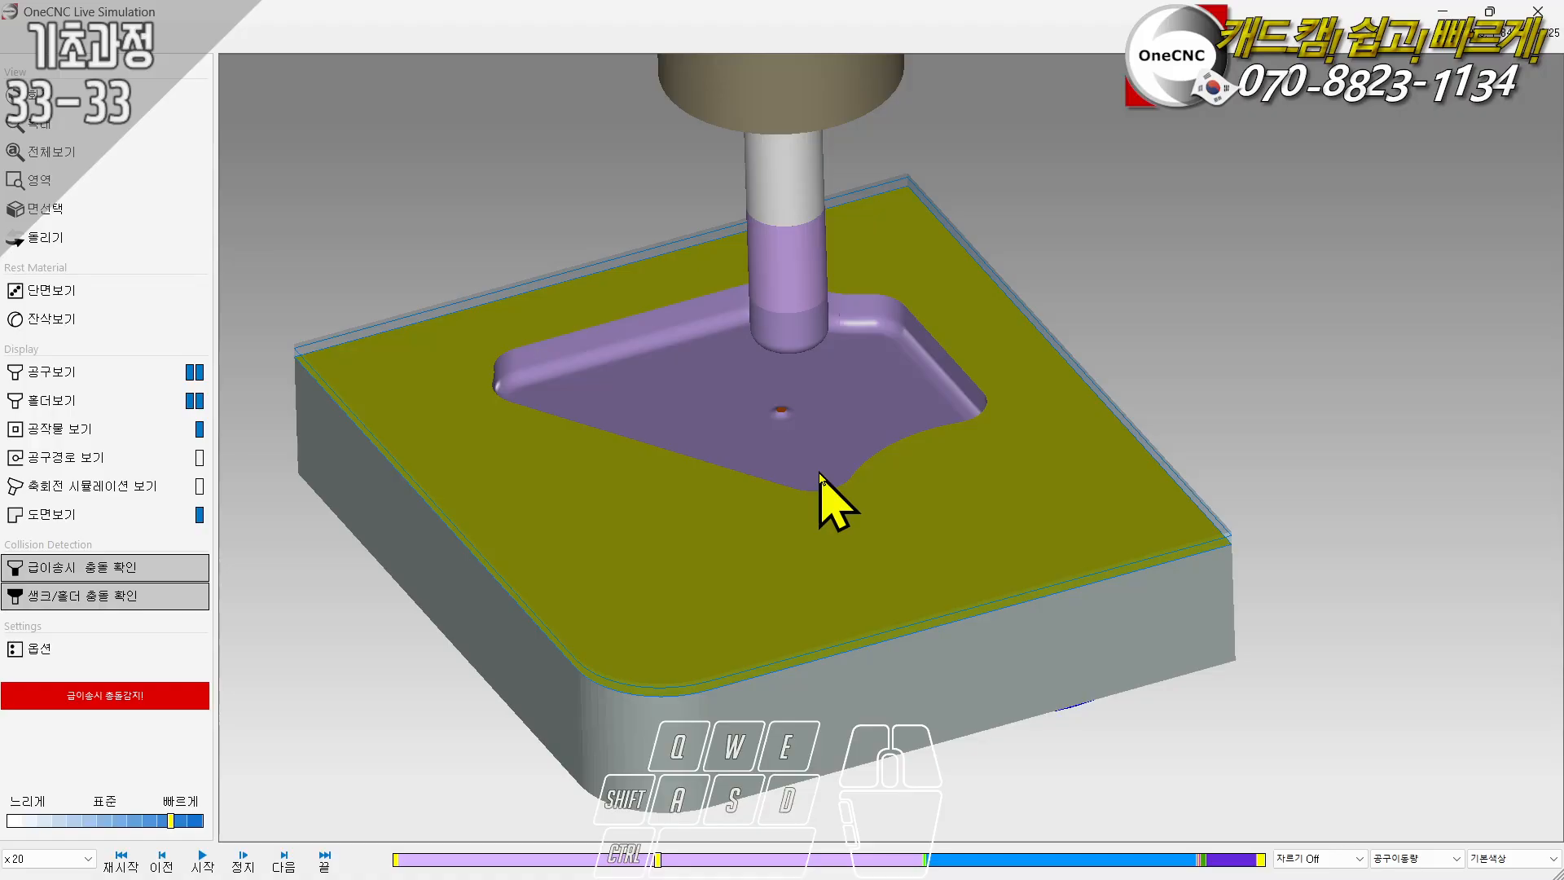
left_click(202, 868)
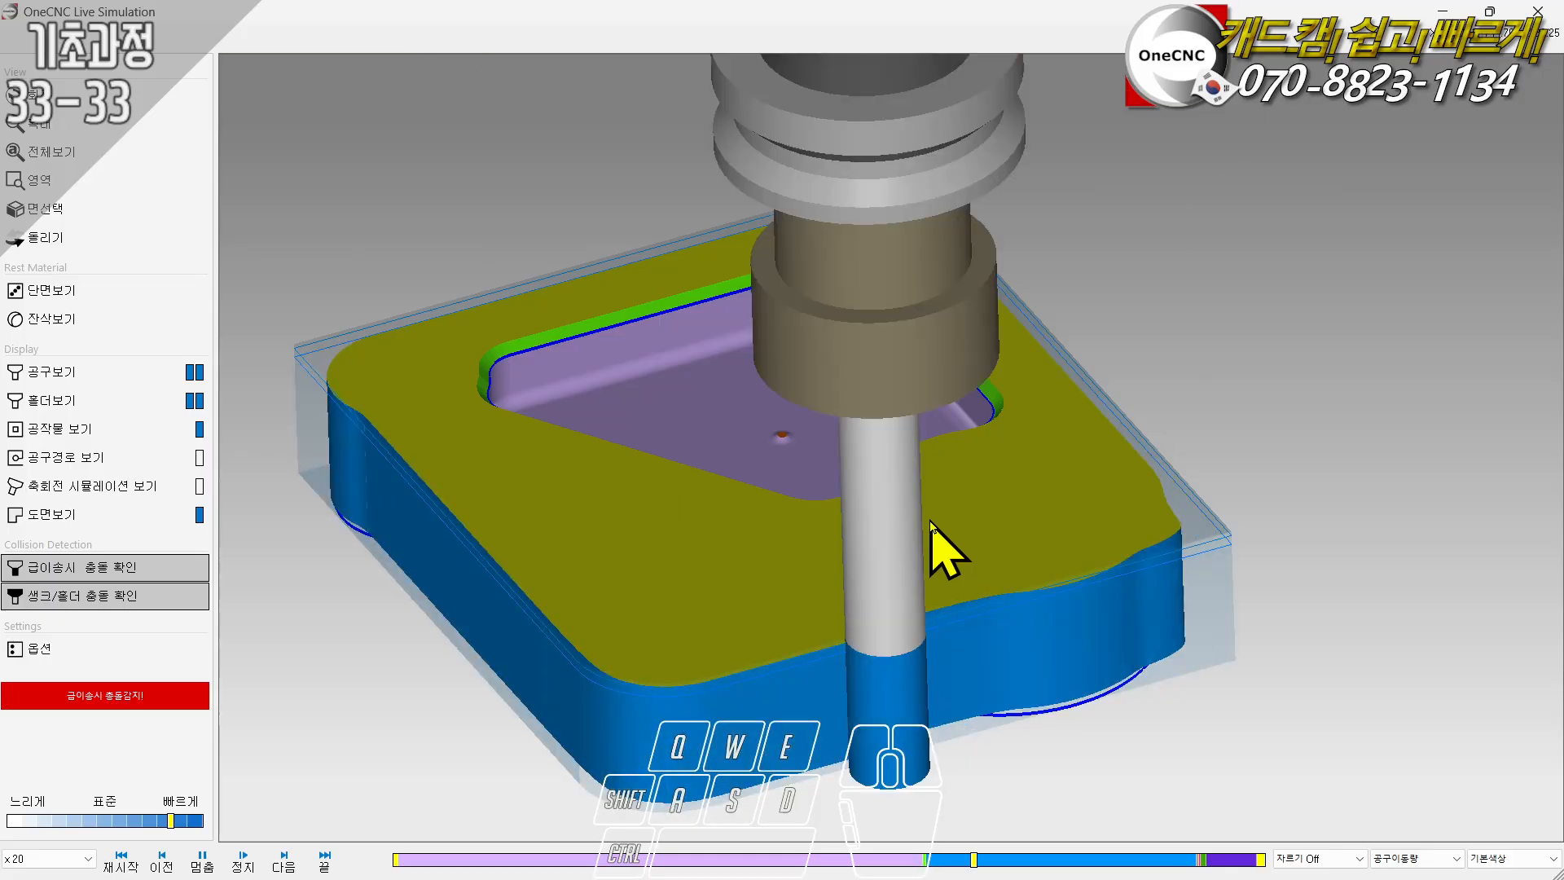
left_click_drag(931, 525, 949, 458)
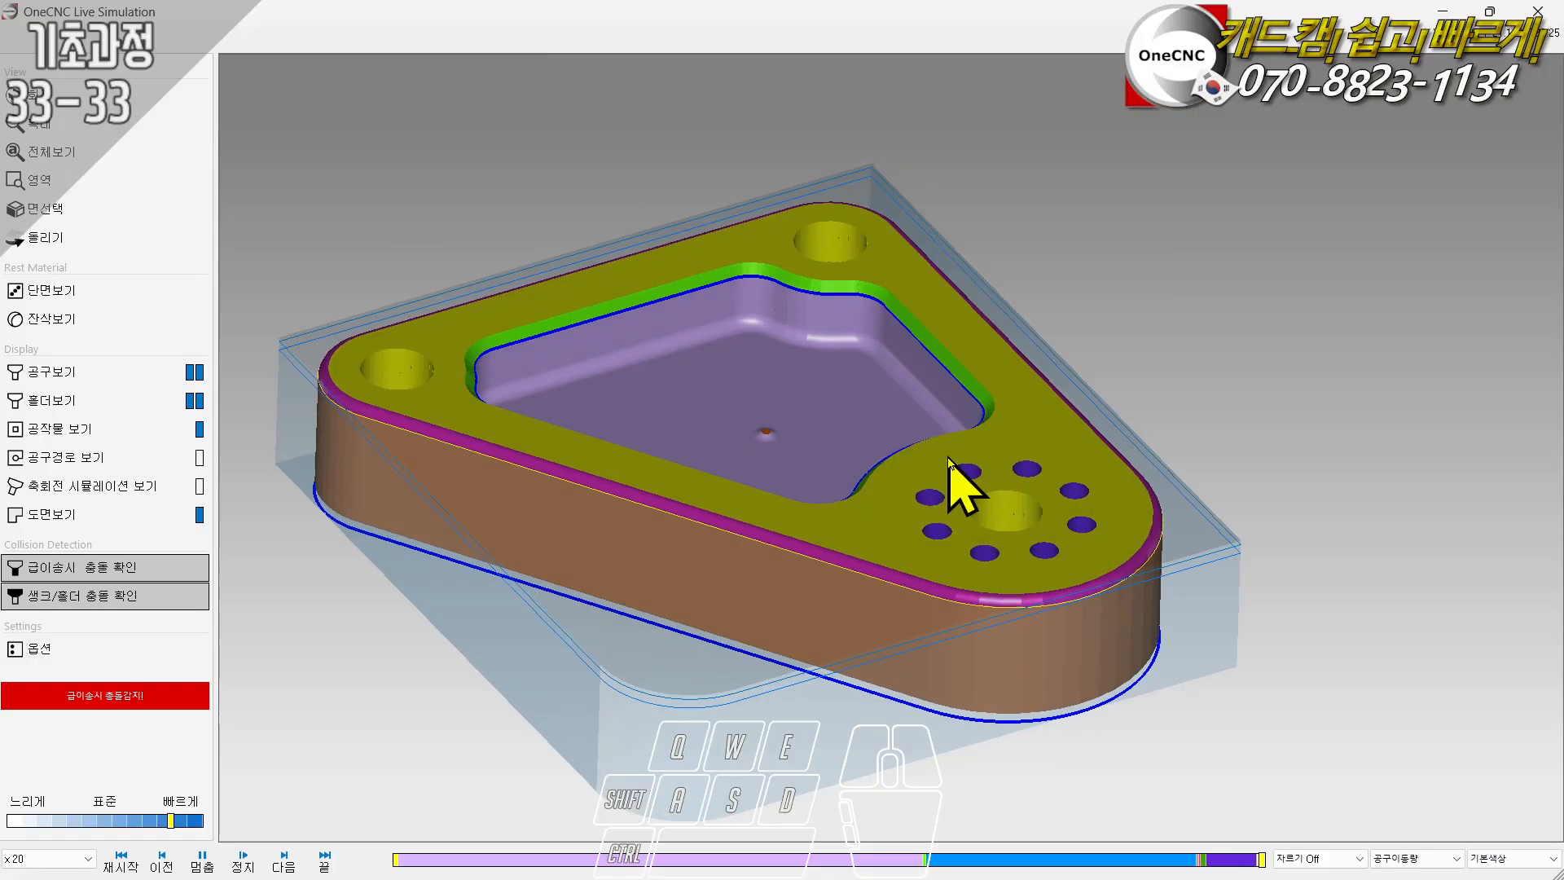
mouse_move(949, 458)
middle_mouse_down()
mouse_move(991, 453)
mouse_move(970, 463)
middle_mouse_up()
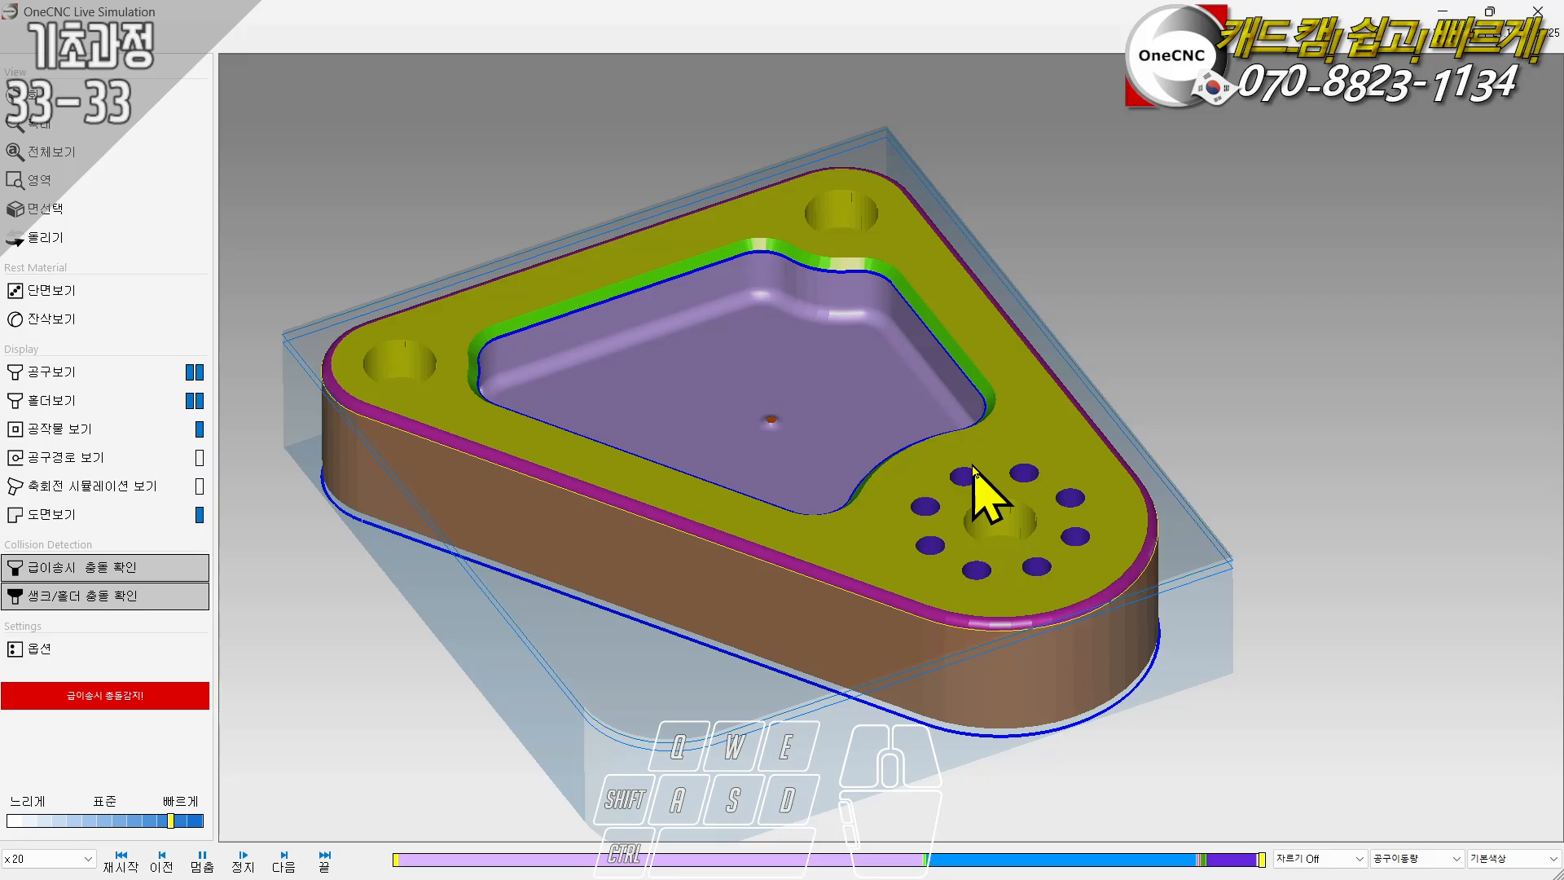
key("shift")
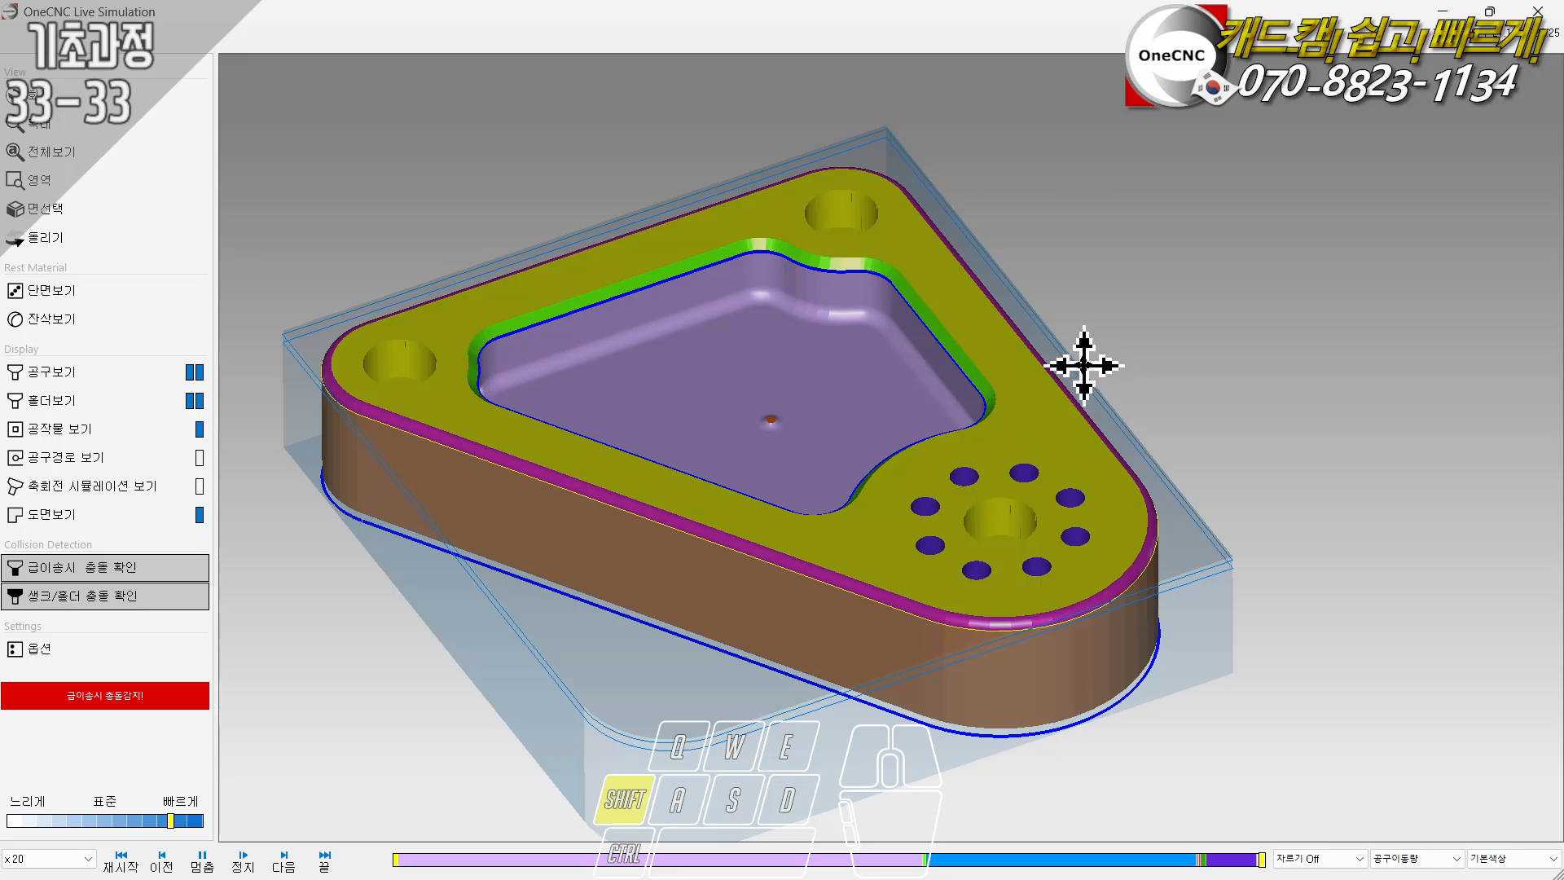